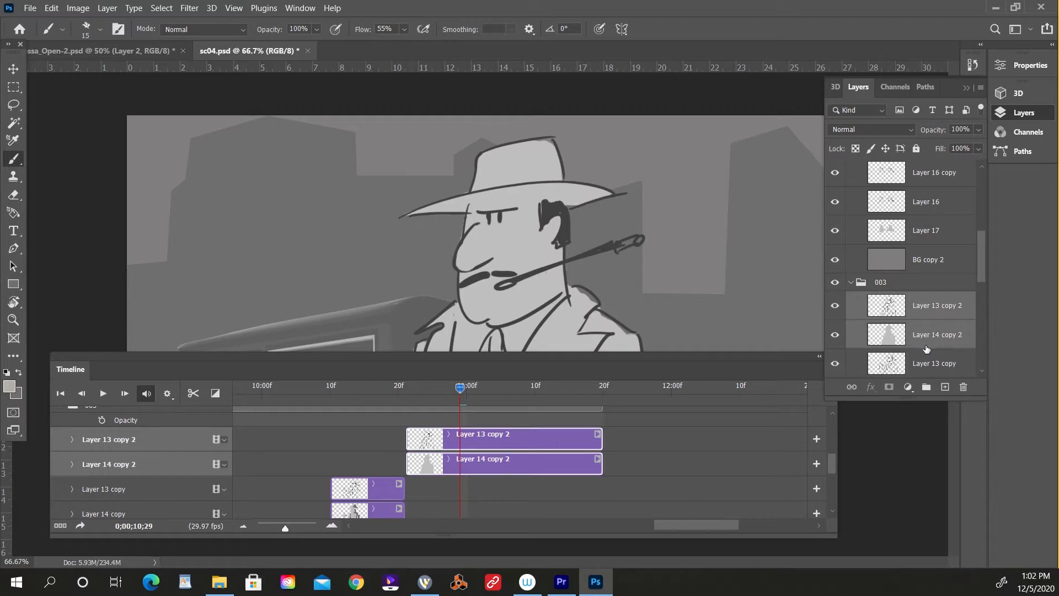
Merge Layer 13 copy 2 with Layer 14 copy 2 and start Position keyframing on the merged layer near the clip's start.
key(ctrl+e)
drag(460, 393, 420, 393)
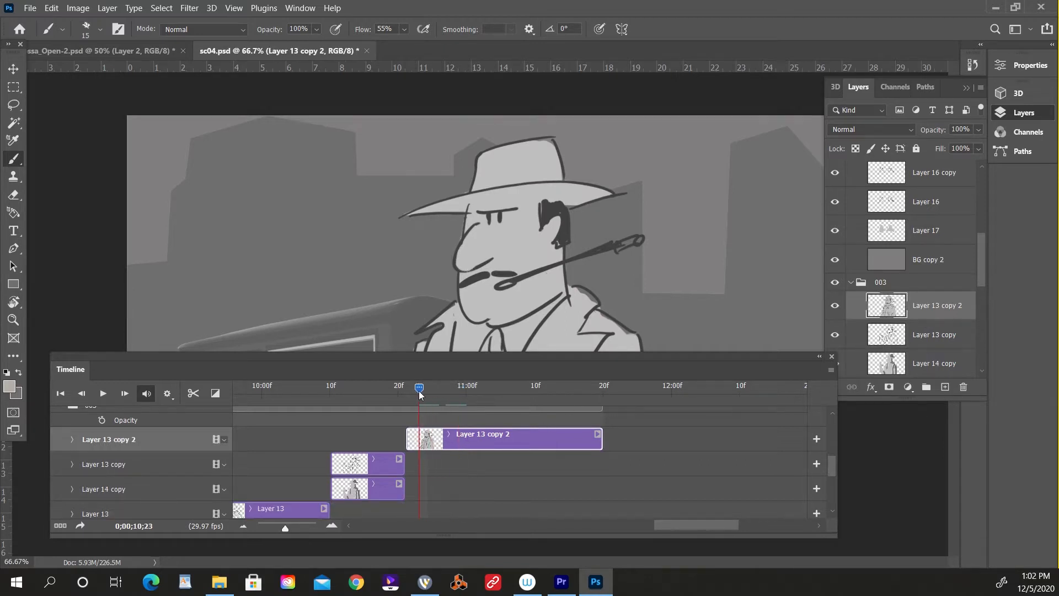
click(72, 439)
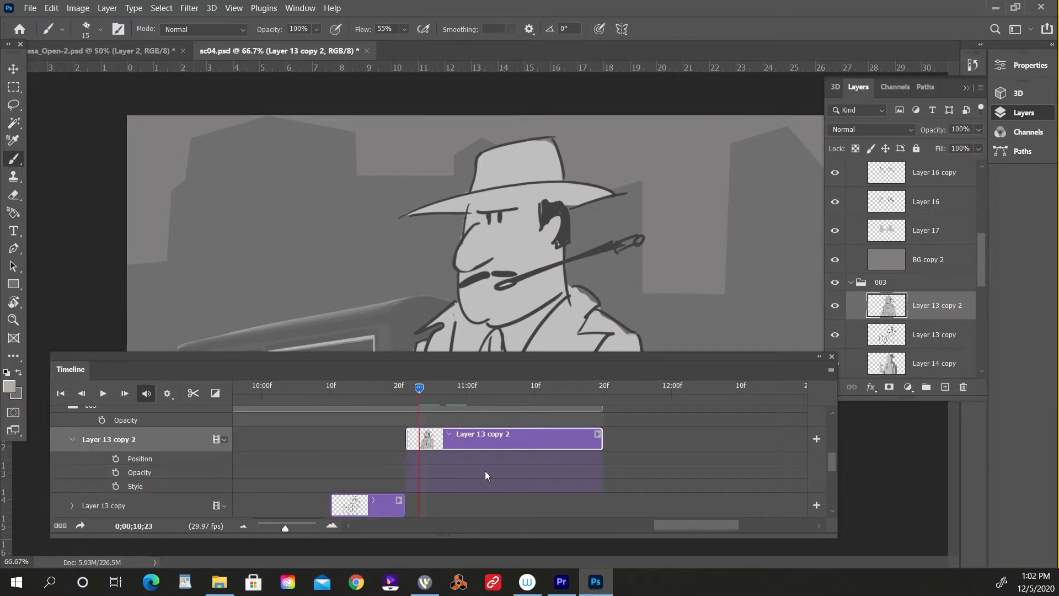
mouse_move(443, 403)
mouse_down()
mouse_move(403, 402)
mouse_move(439, 403)
mouse_move(425, 403)
mouse_up()
key(f)
drag(351, 359, 347, 389)
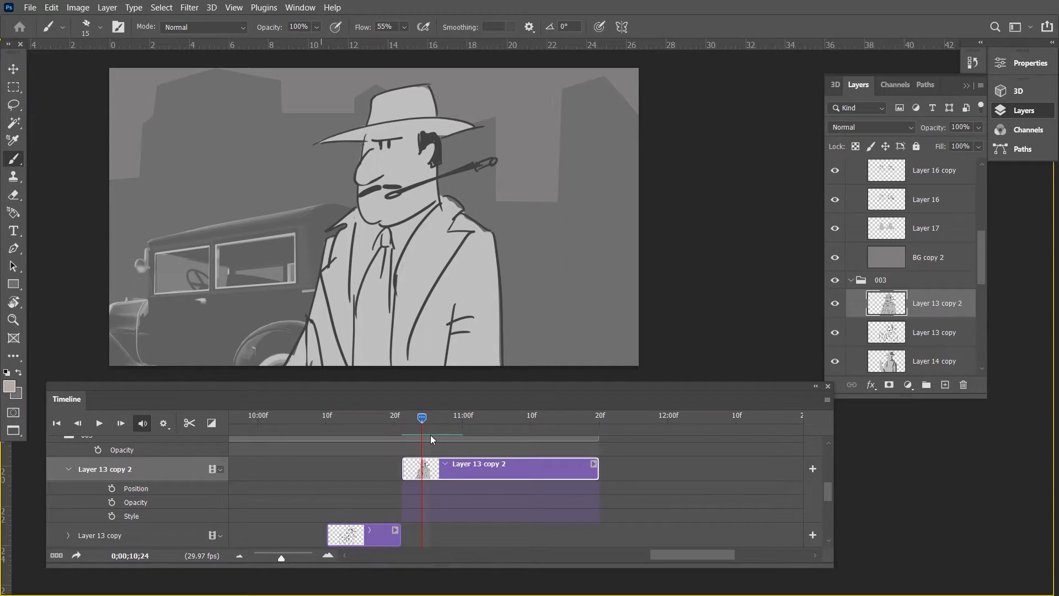
mouse_move(415, 424)
mouse_down()
mouse_move(404, 430)
mouse_move(443, 430)
mouse_move(415, 433)
mouse_up()
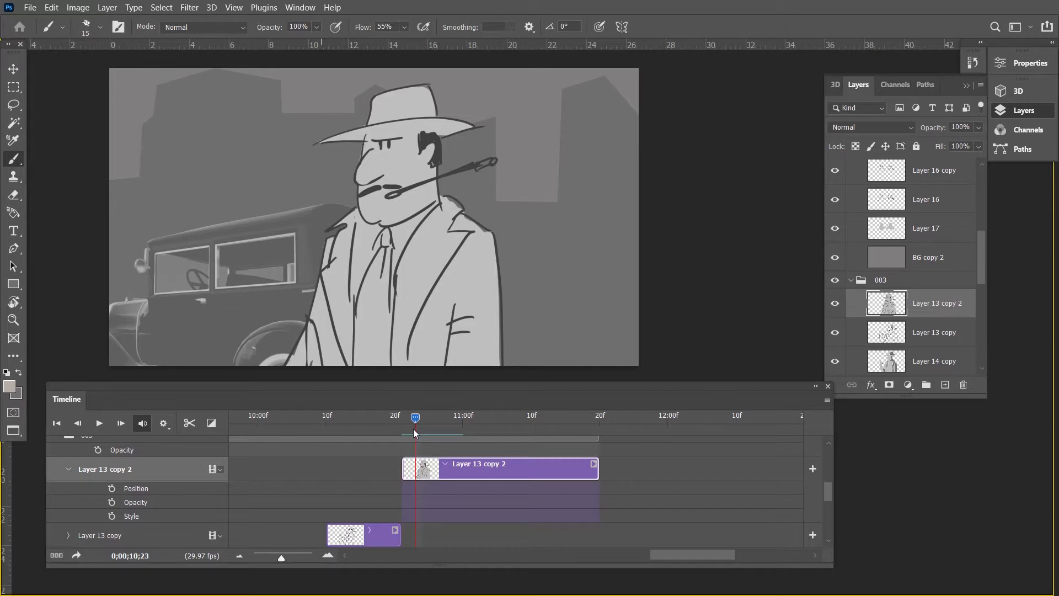
click(112, 488)
Shift the character horizontally toward the car at 0;00;11;17 to create a second Position keyframe, and play the move.
click(582, 427)
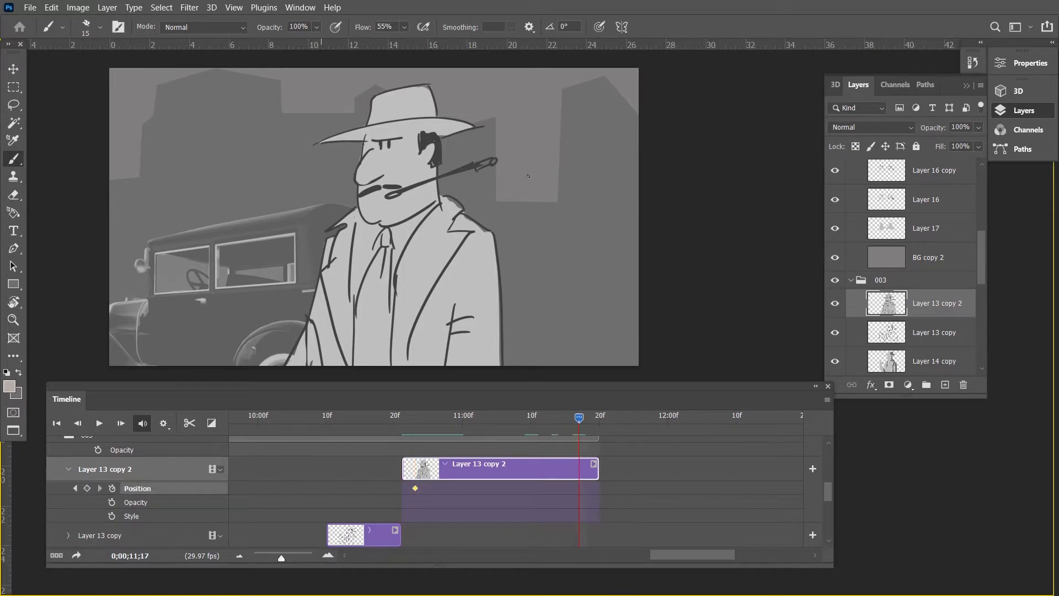
key(v)
drag(459, 278, 369, 277)
drag(549, 414, 394, 421)
key(space)
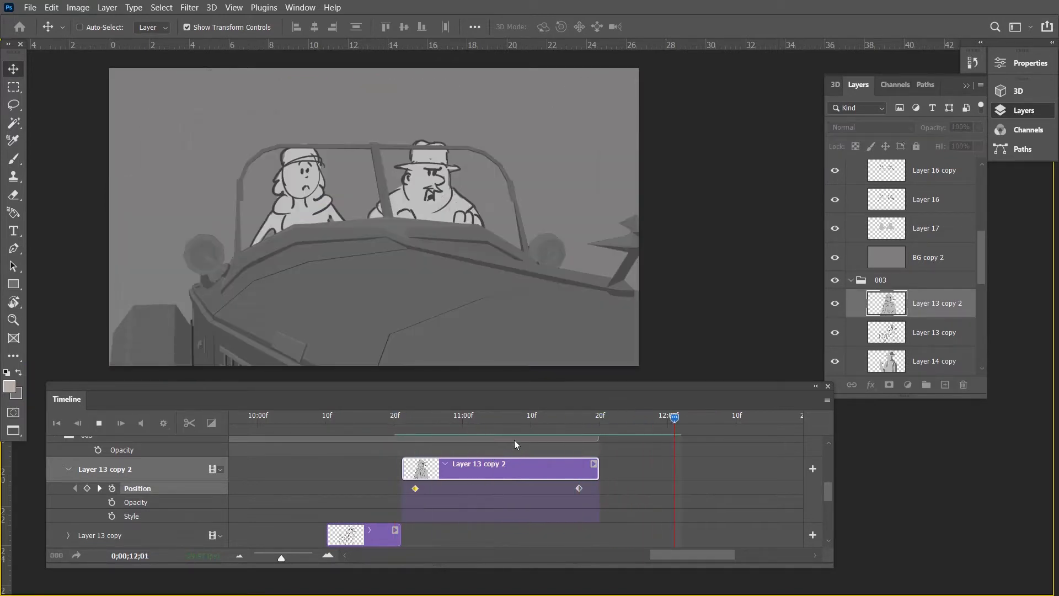
Add an intermediate Position keyframe to Layer 13 copy 2 and retime it to 0;00;11;00.
click(556, 418)
drag(555, 418, 479, 444)
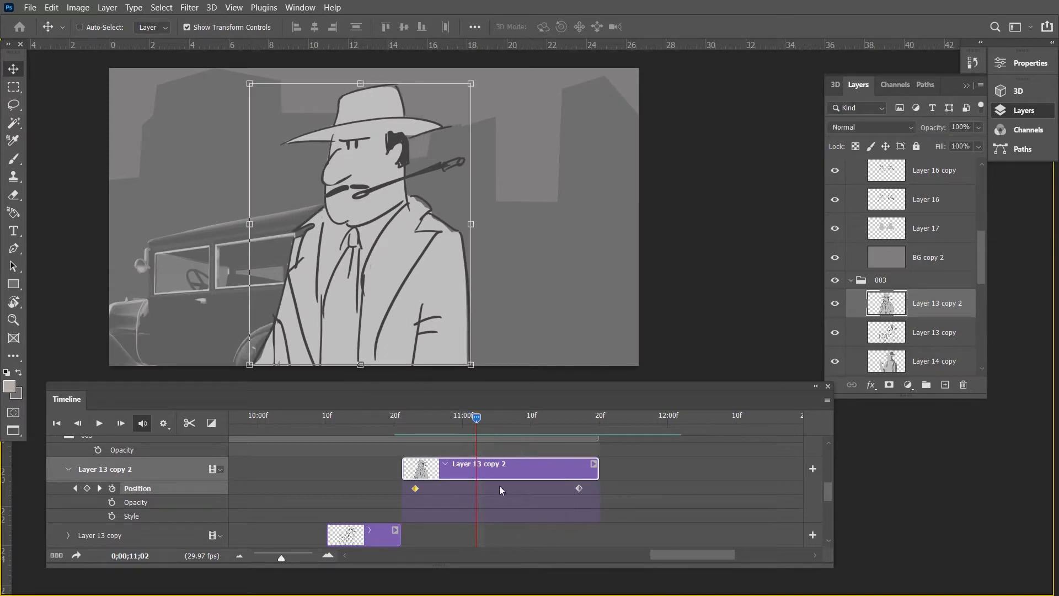
click(87, 488)
key(Right)
key(Right)
key(Right)
key(Right)
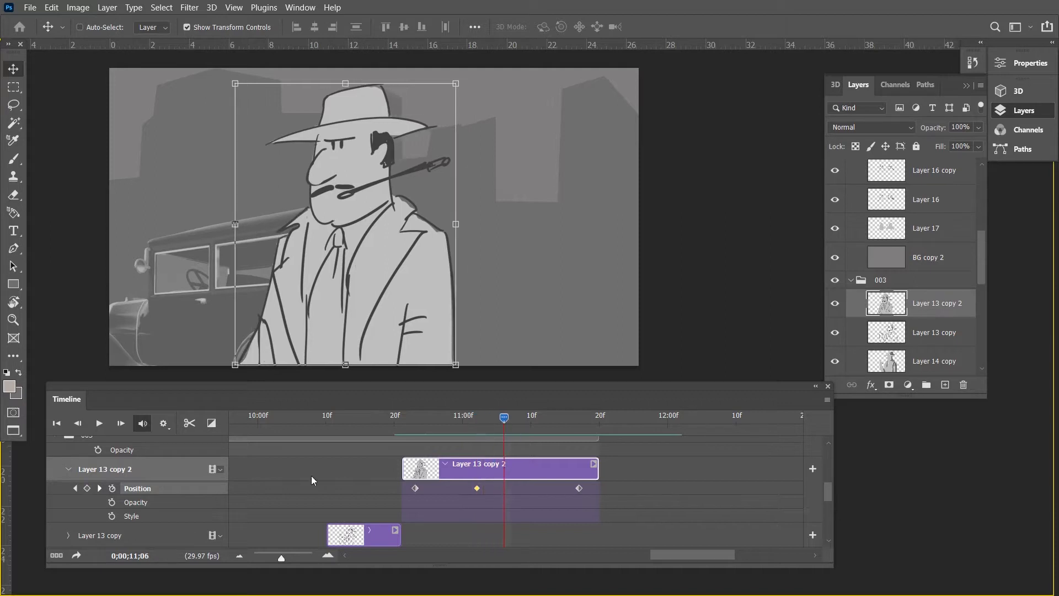
drag(503, 420, 428, 420)
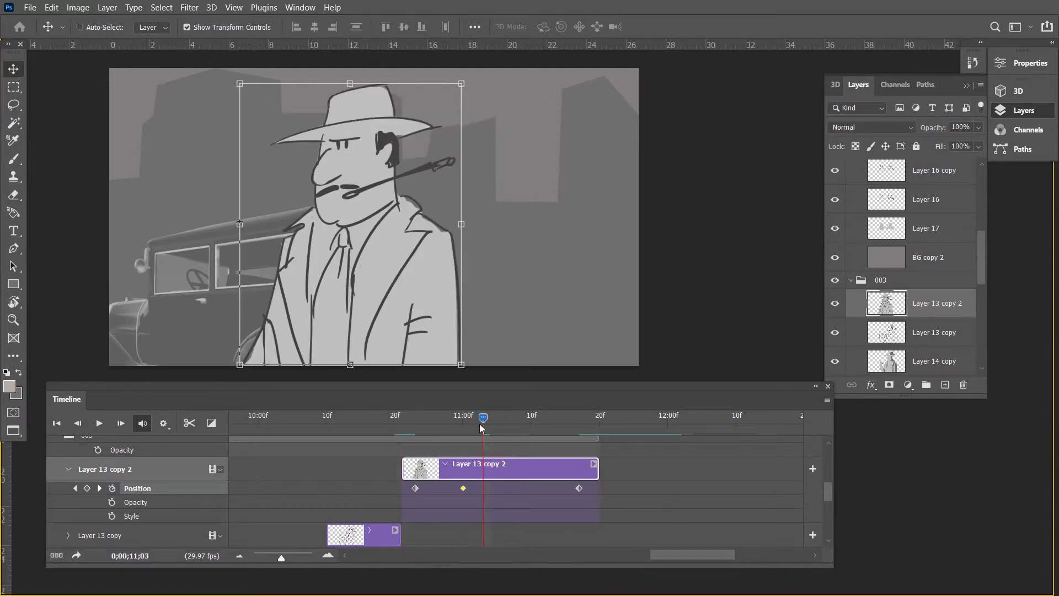
drag(484, 423, 464, 434)
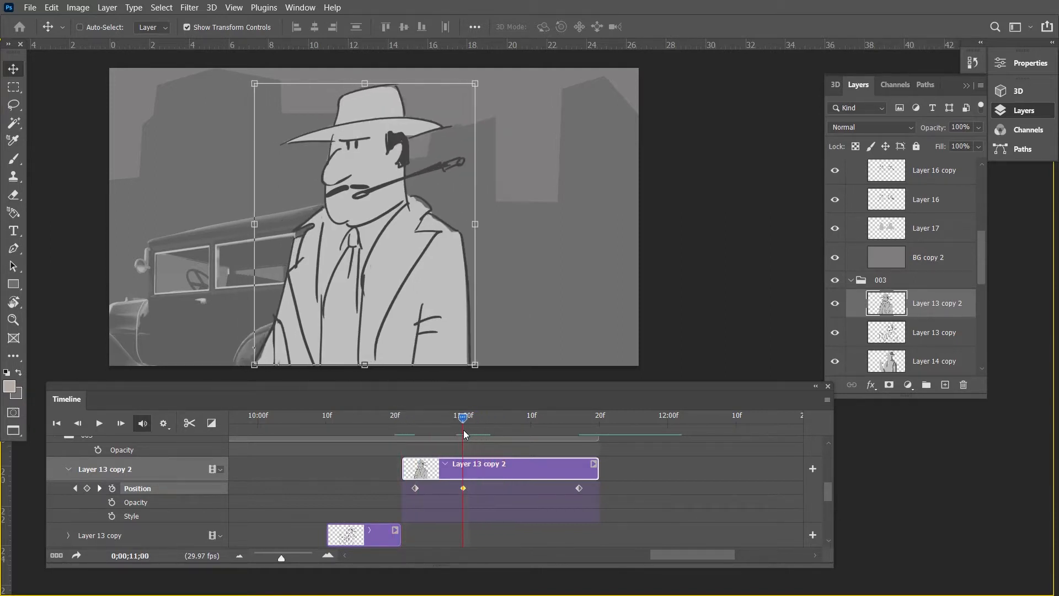
Set the 0;00;11;00 Position keyframe to Hold Interpolation, and move the last keyframe to 0;00;11;09.
right_click(465, 489)
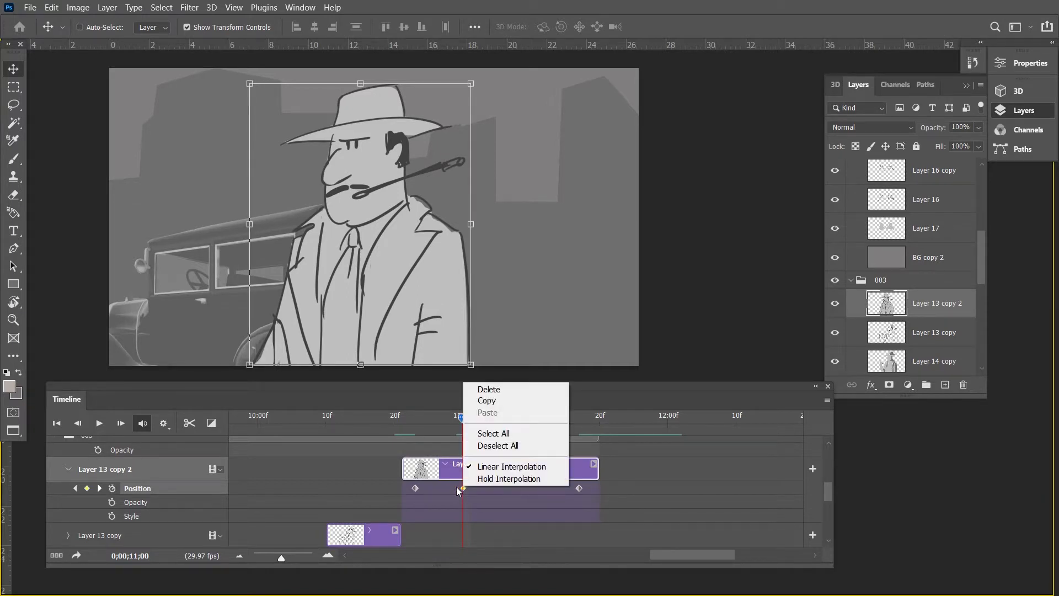
click(486, 480)
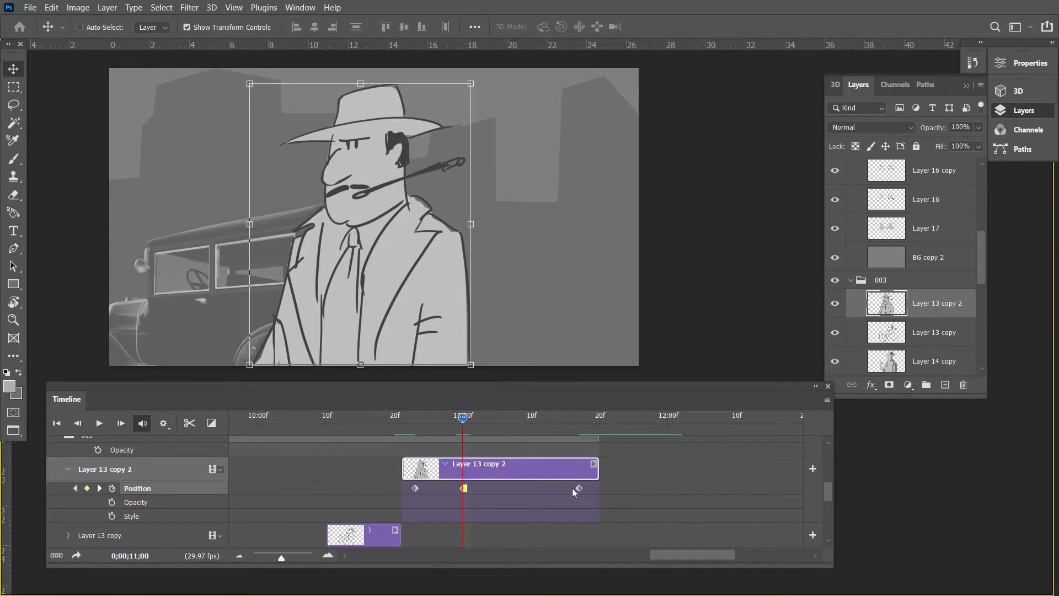
drag(577, 488, 524, 491)
click(409, 422)
key(space)
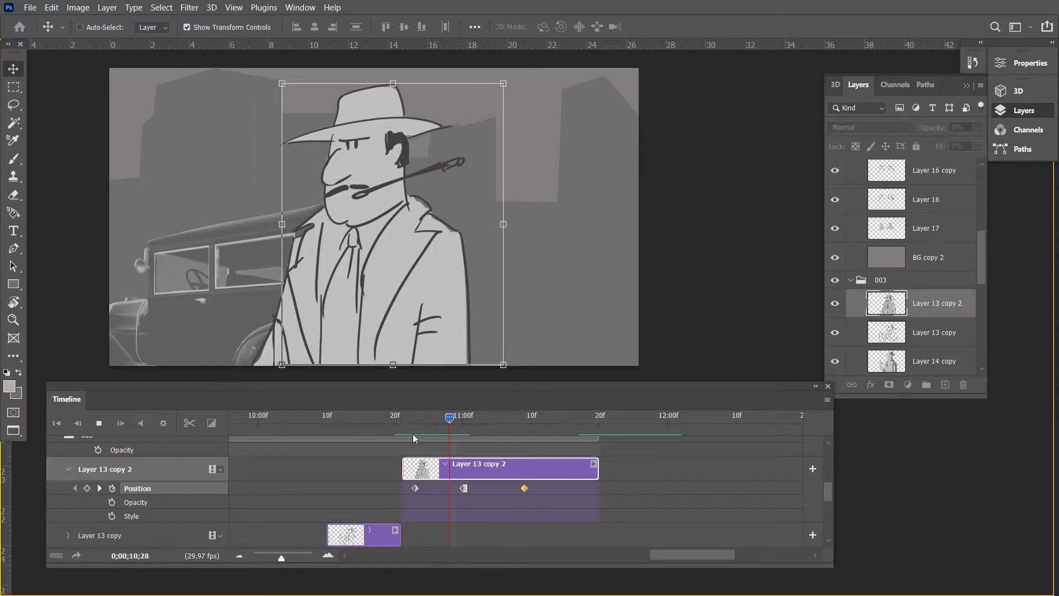
click(466, 423)
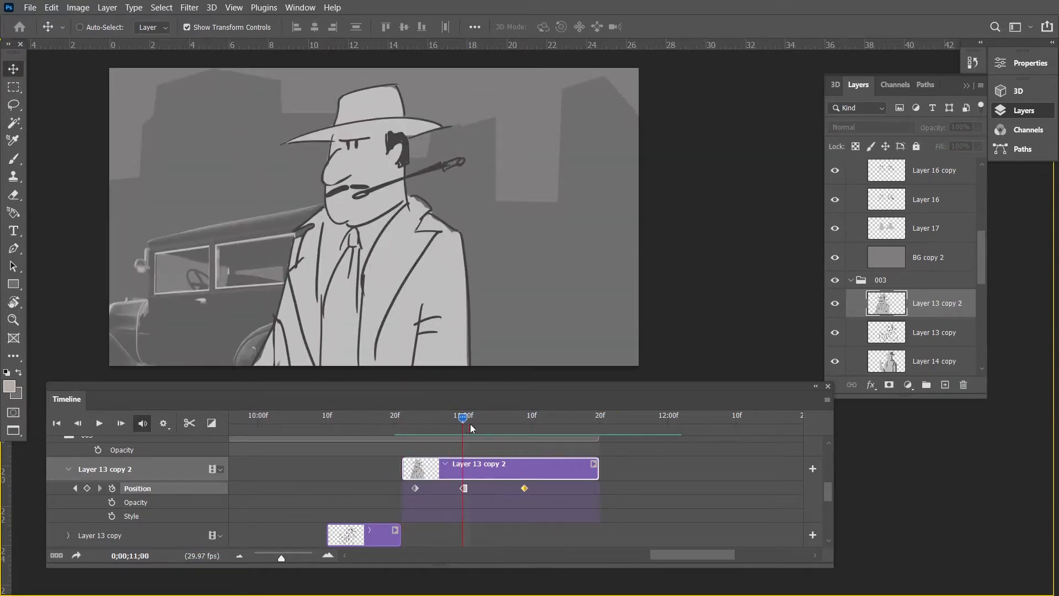
Add a Position keyframe at 0;00;11;17 with the character shifted farther across the car, and play the move.
drag(471, 426, 579, 426)
key(Delete)
click(87, 488)
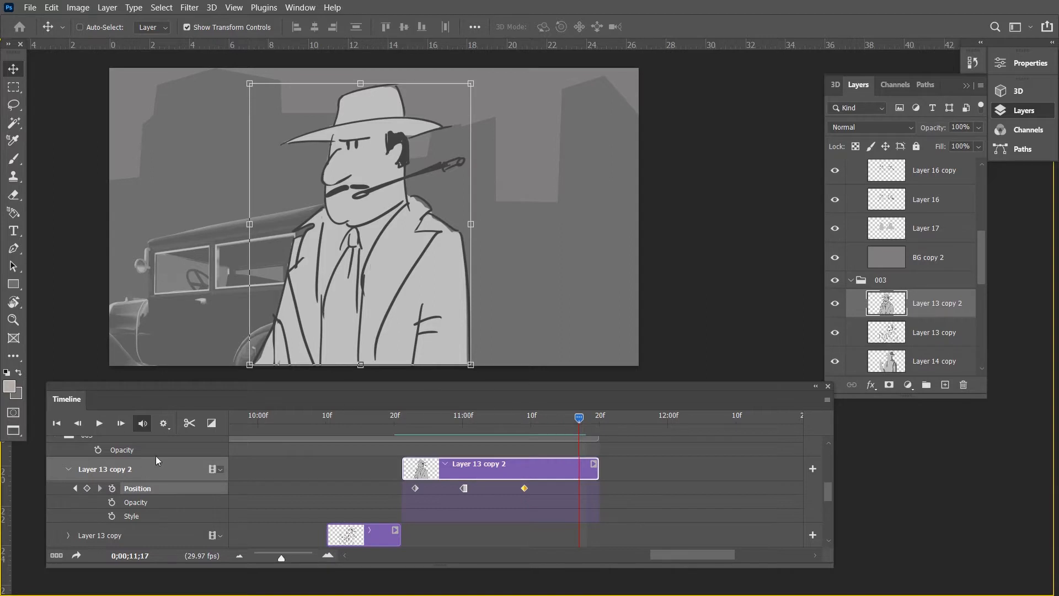
drag(415, 289, 317, 288)
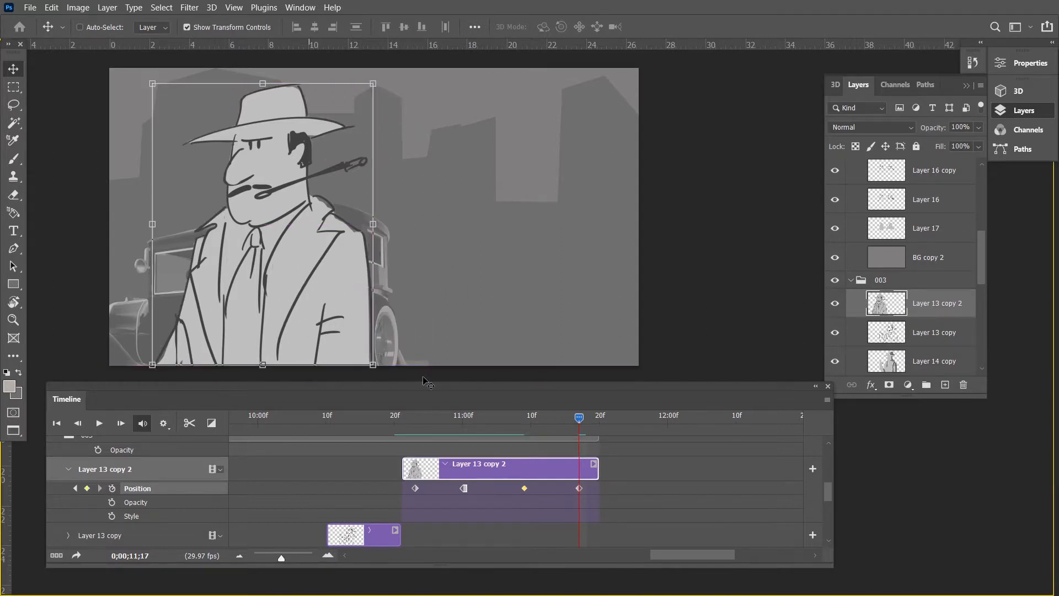
click(399, 423)
key(space)
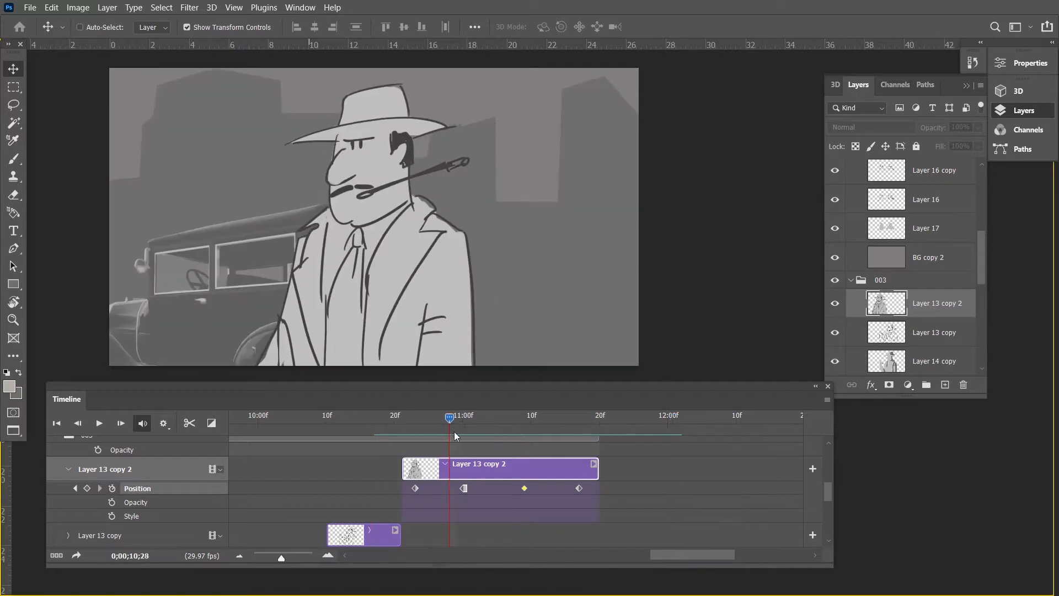
Move the 0;00;11;09 Position keyframe later, closer to the final keyframe, and review the character's movement.
click(478, 440)
drag(478, 440, 525, 446)
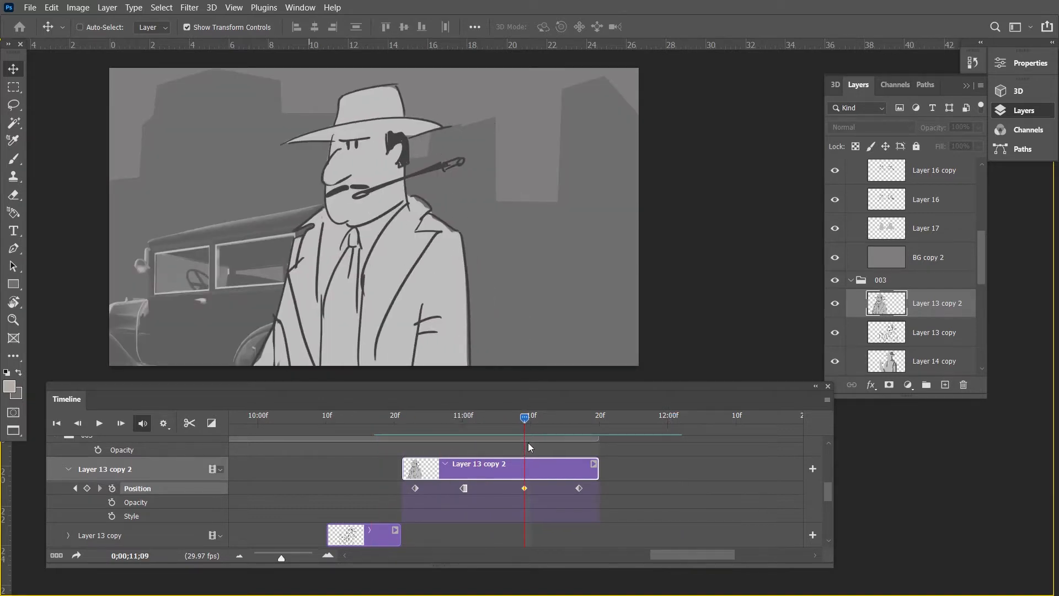
drag(525, 489, 552, 489)
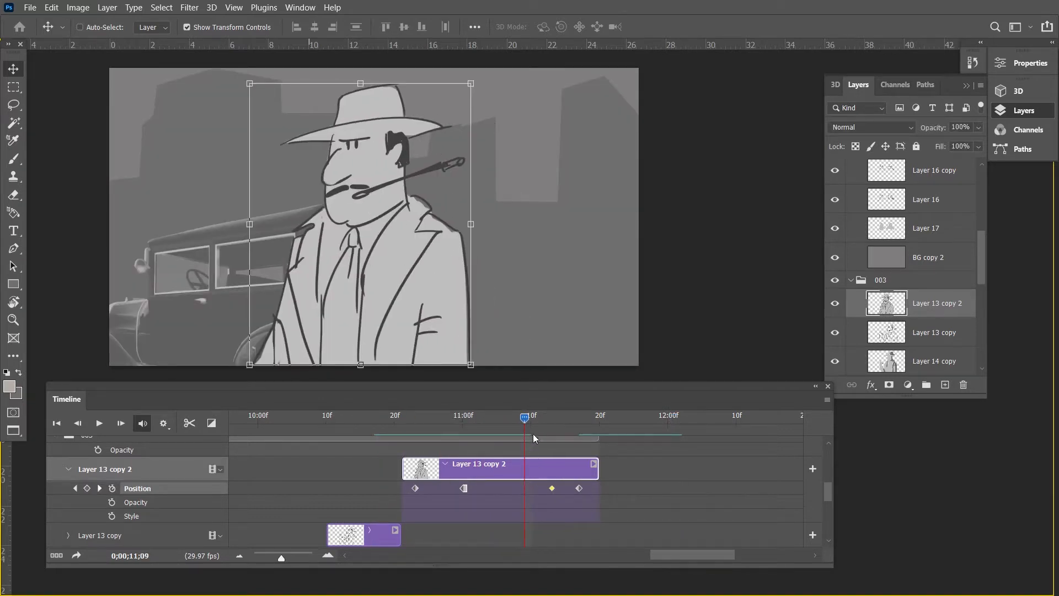
key(space)
key(space)
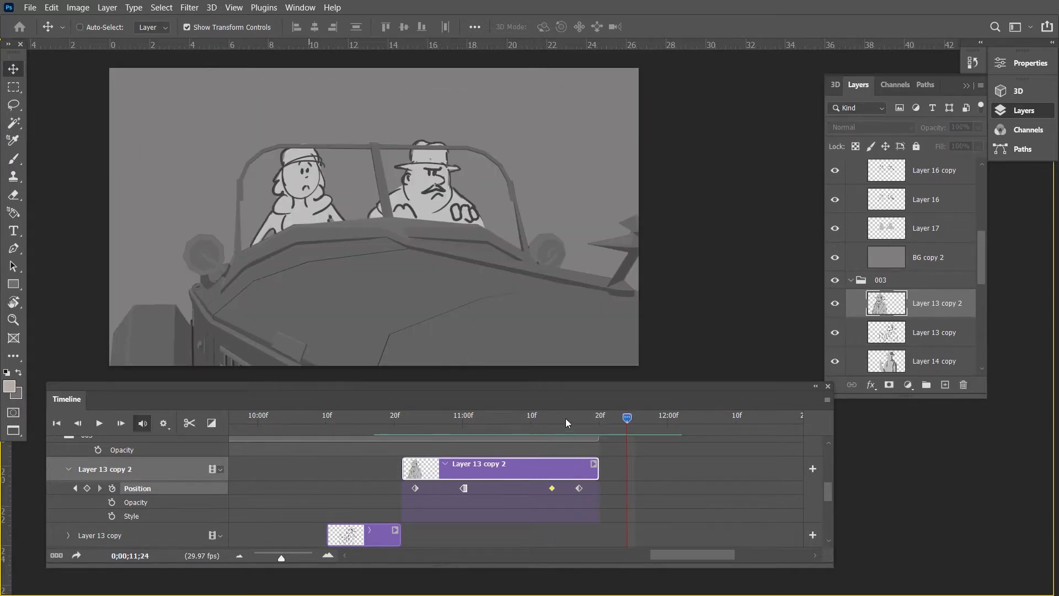
drag(565, 419, 469, 447)
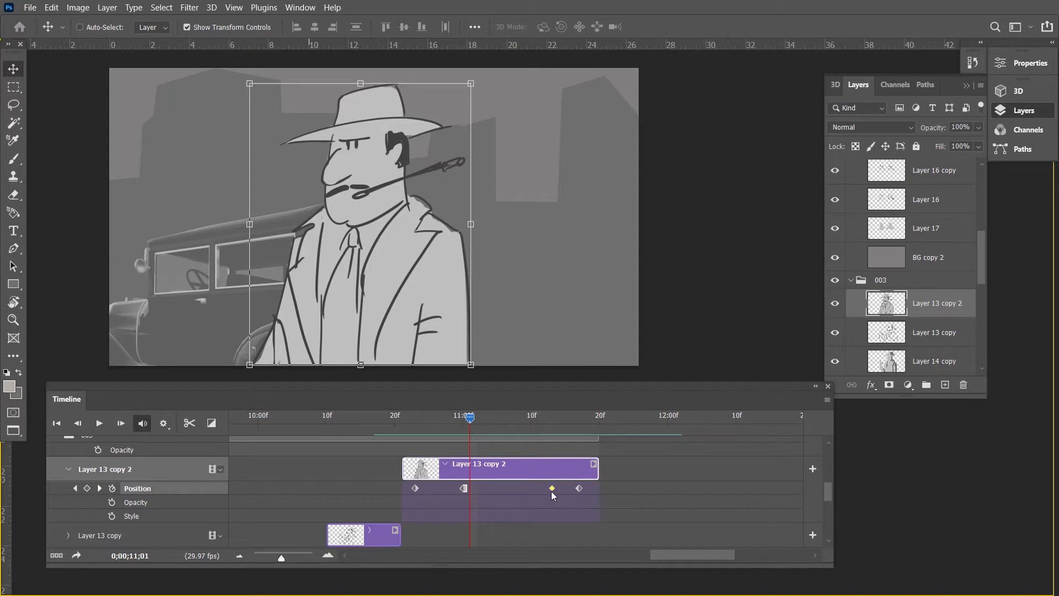
drag(474, 427, 449, 424)
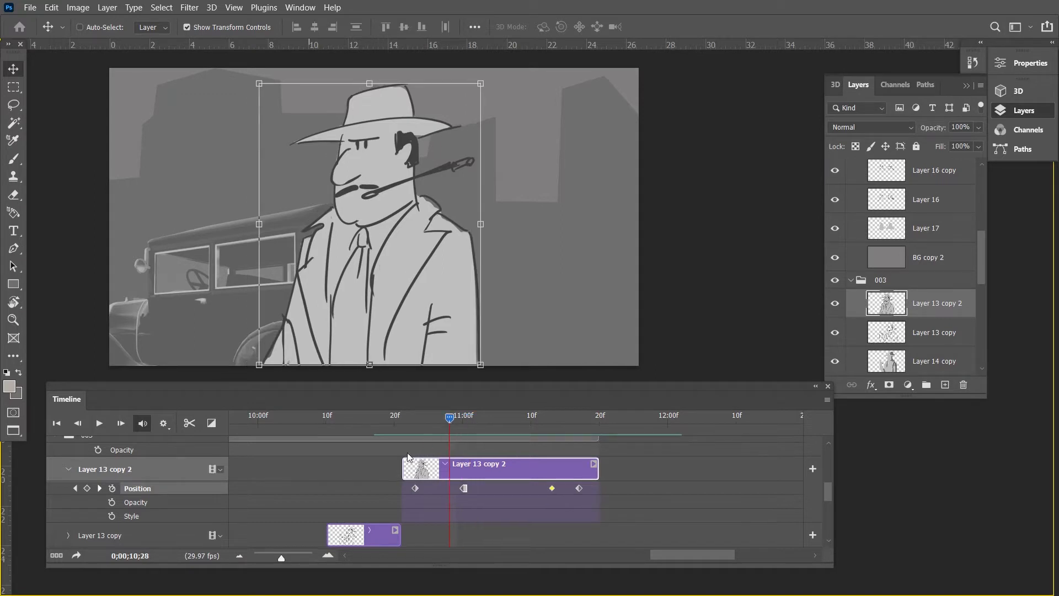
Check the first Position keyframe's interpolation options, and shift the third keyframe slightly earlier.
right_click(416, 486)
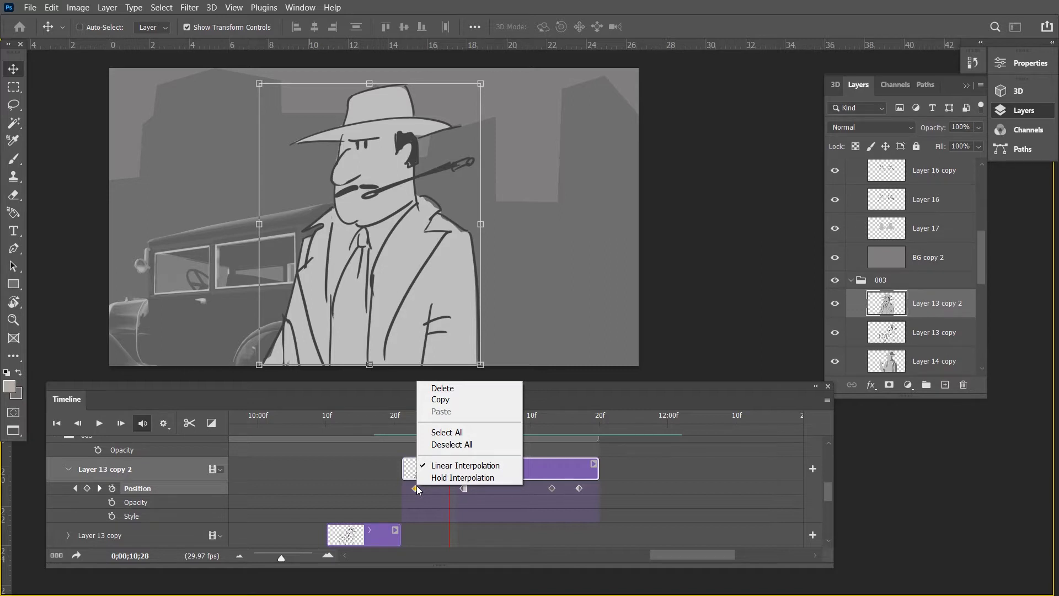
click(510, 502)
mouse_move(552, 488)
mouse_down()
mouse_move(528, 489)
mouse_move(538, 489)
mouse_up()
drag(519, 416, 463, 436)
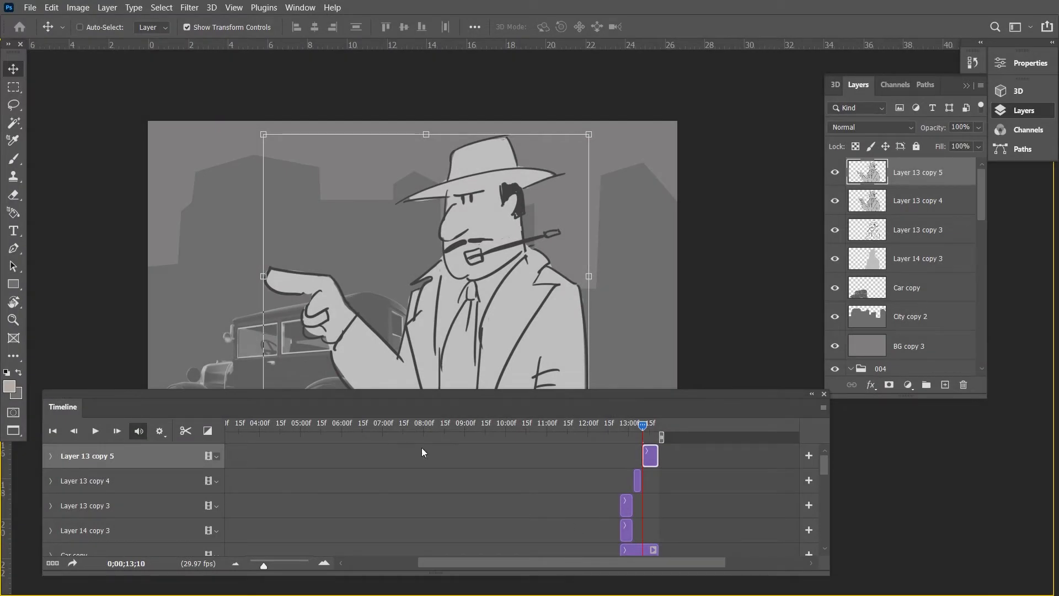
Zoom out the timeline and examine the layer clips inside group 001.
scroll(906, 278, down, 3)
scroll(905, 280, down, 5)
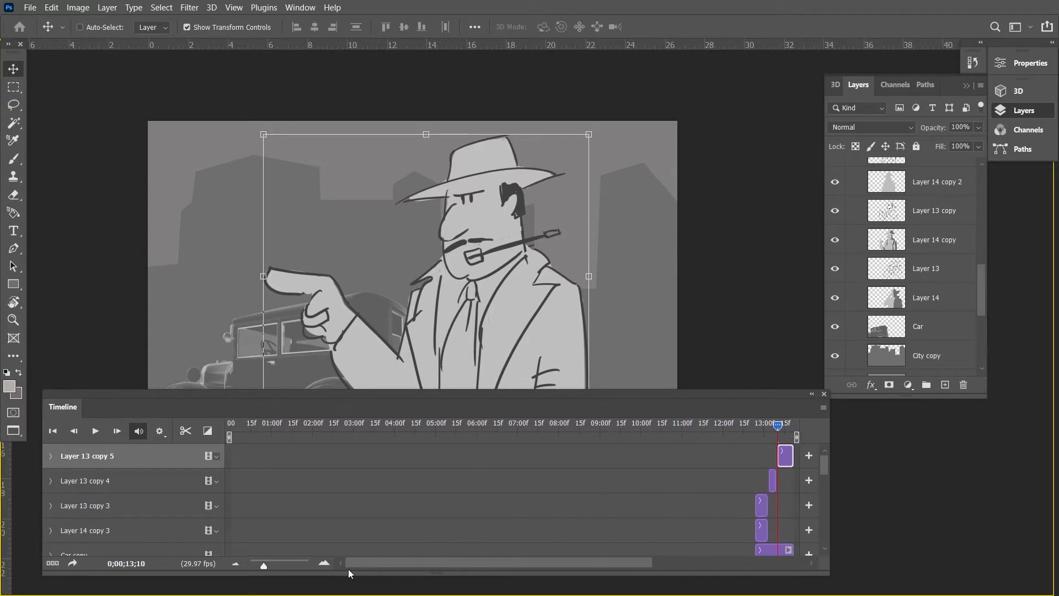
drag(263, 564, 260, 564)
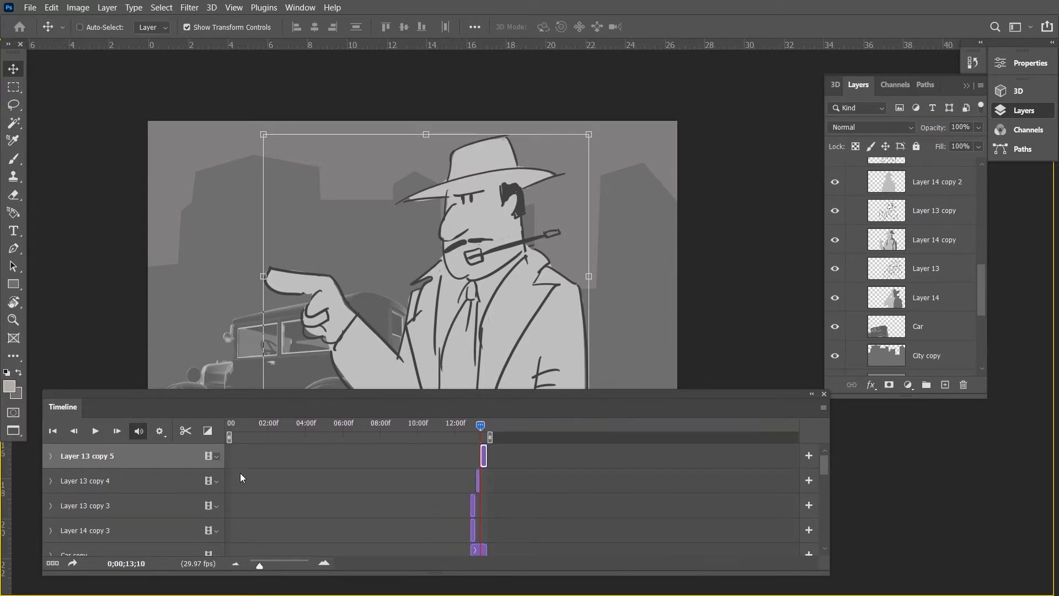
scroll(552, 513, down, 10)
scroll(547, 528, down, 3)
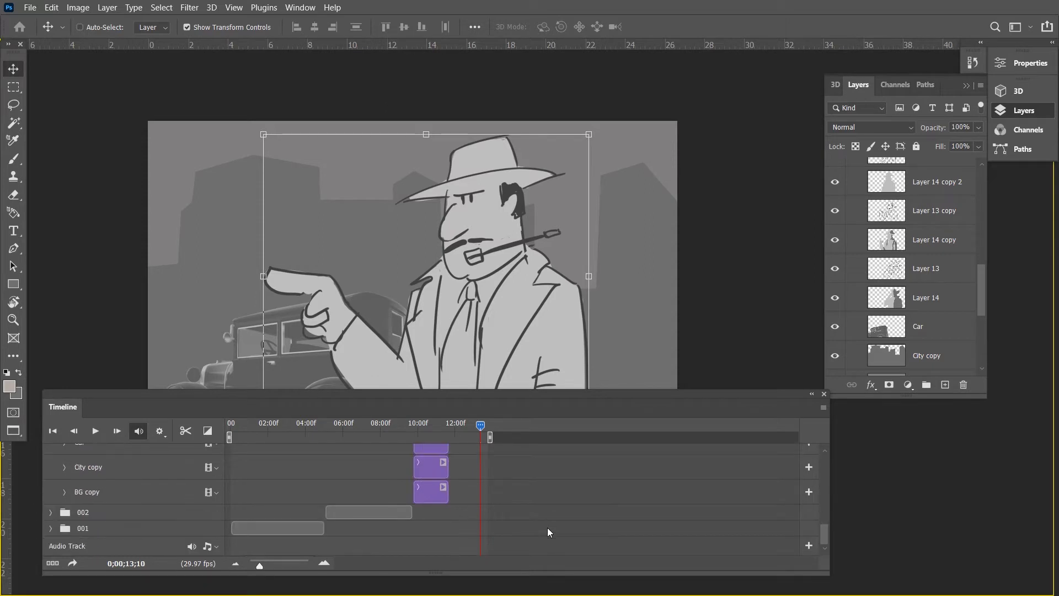
click(50, 528)
scroll(335, 538, down, 5)
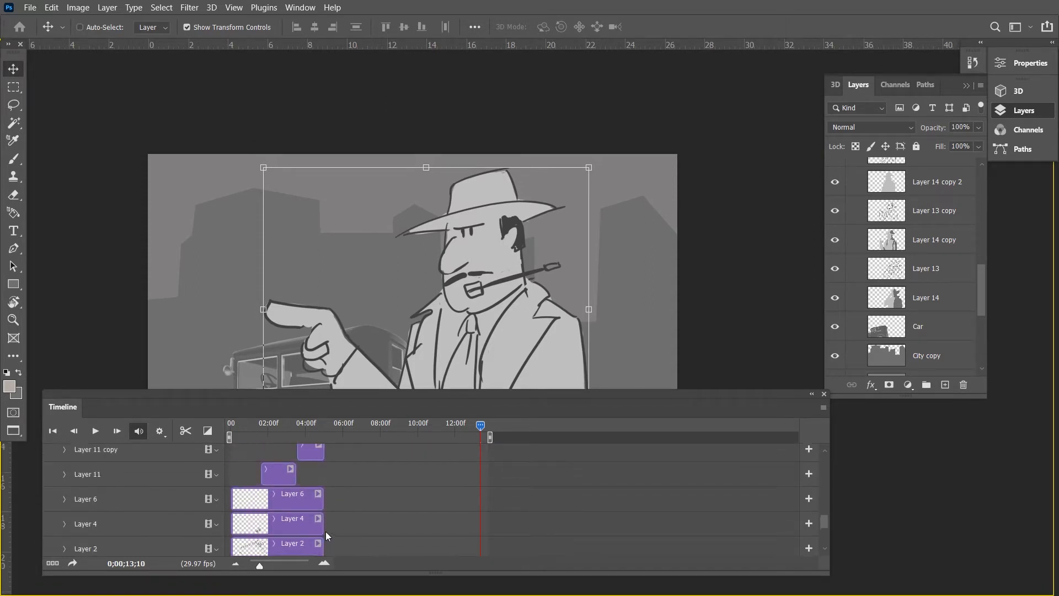
scroll(326, 532, up, 2)
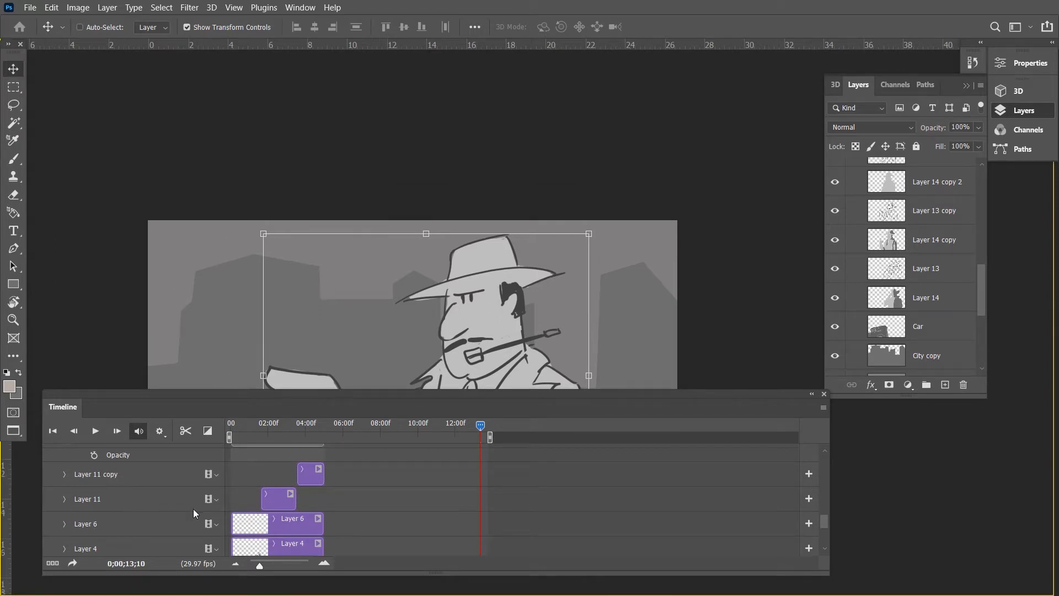
scroll(189, 505, down, 3)
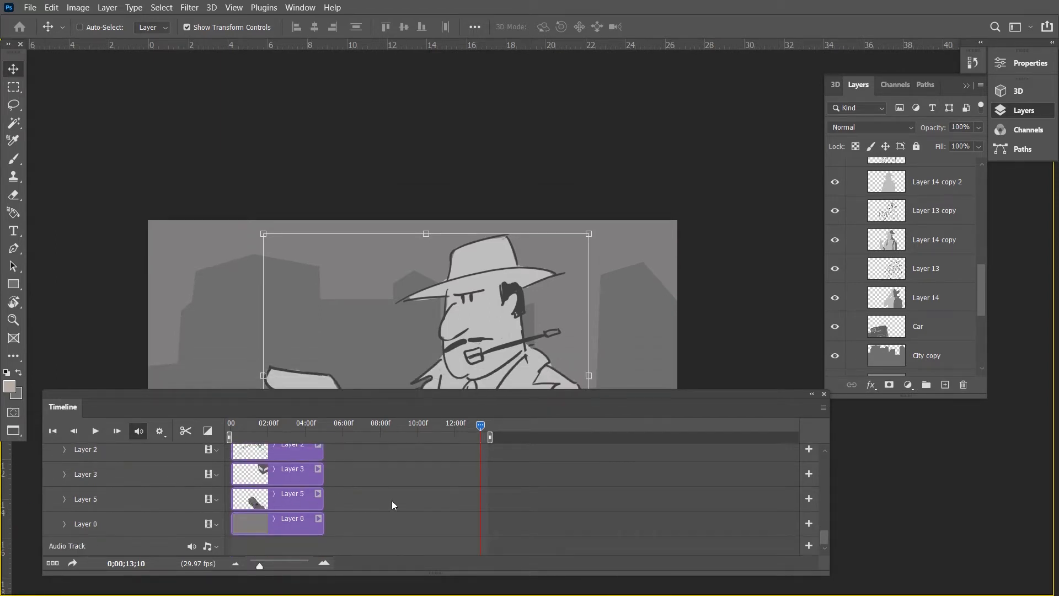
scroll(392, 501, up, 6)
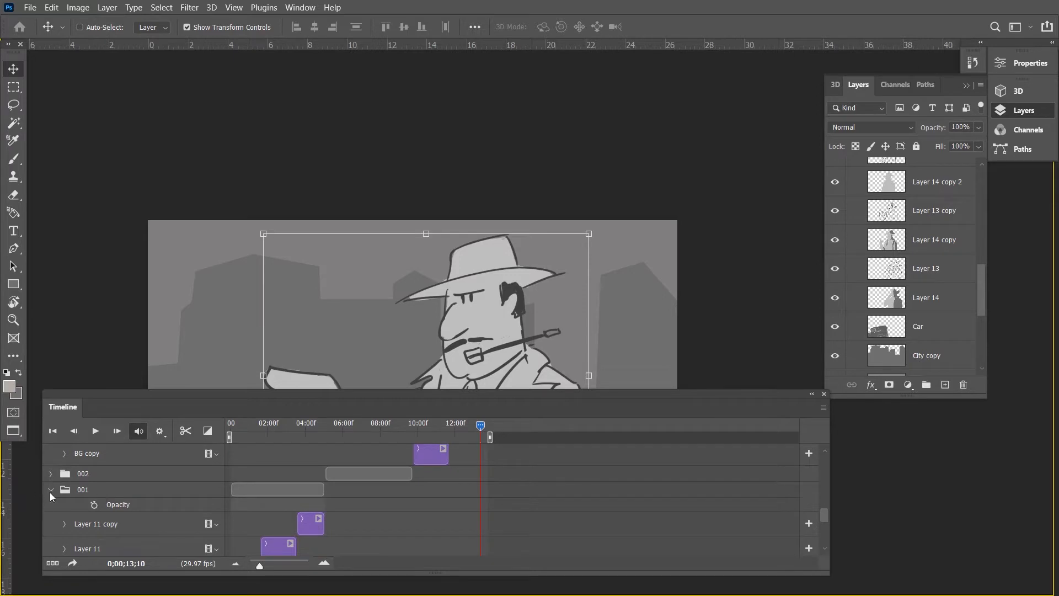
Collapse groups 001 and 003 in the timeline, and scrub through the scenes up to 0;00;13;06.
click(51, 490)
scroll(425, 505, up, 3)
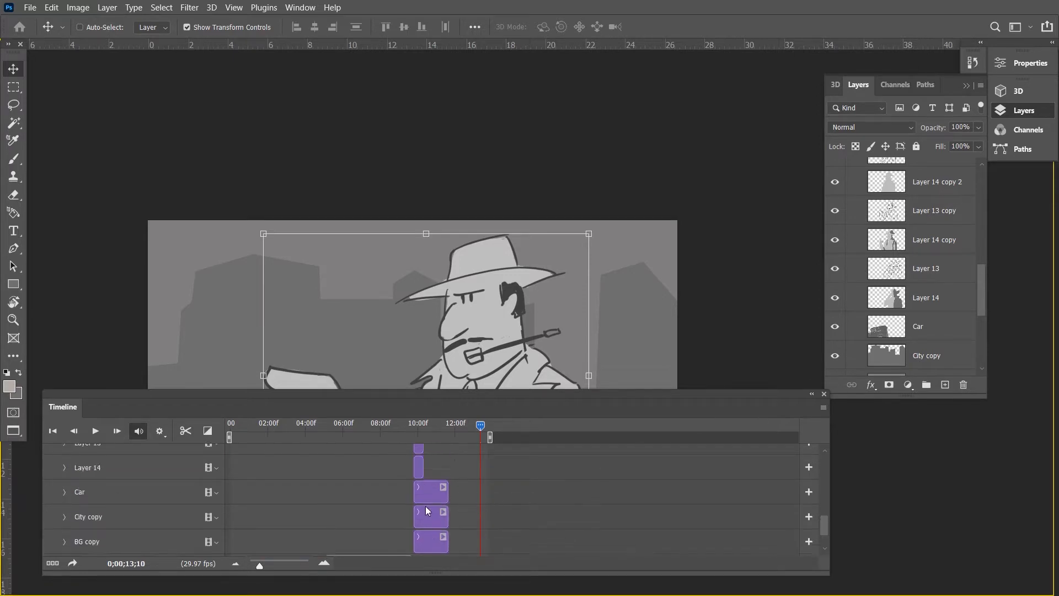
scroll(426, 505, up, 5)
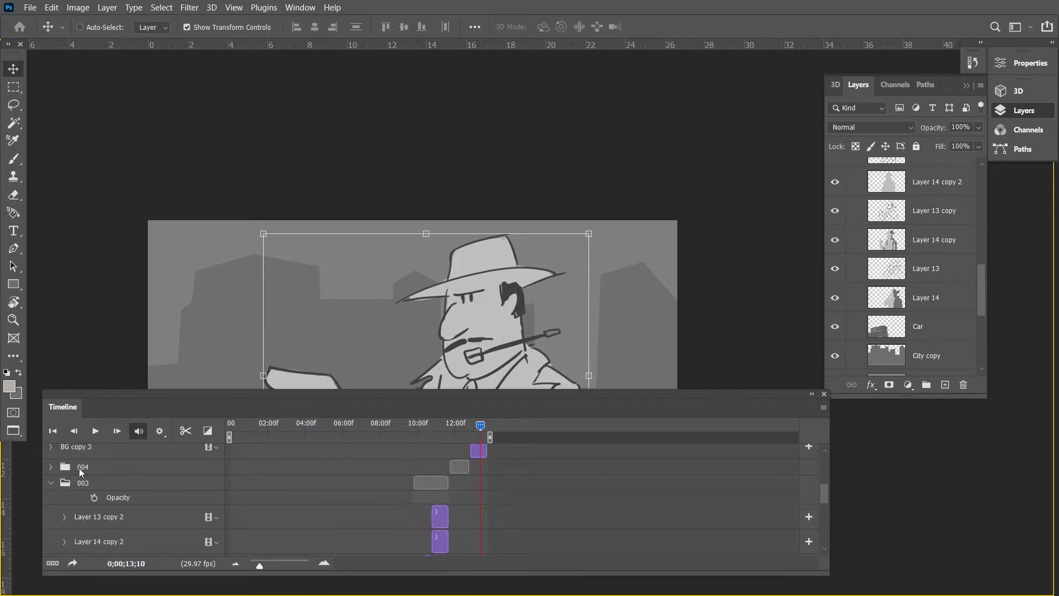
click(51, 481)
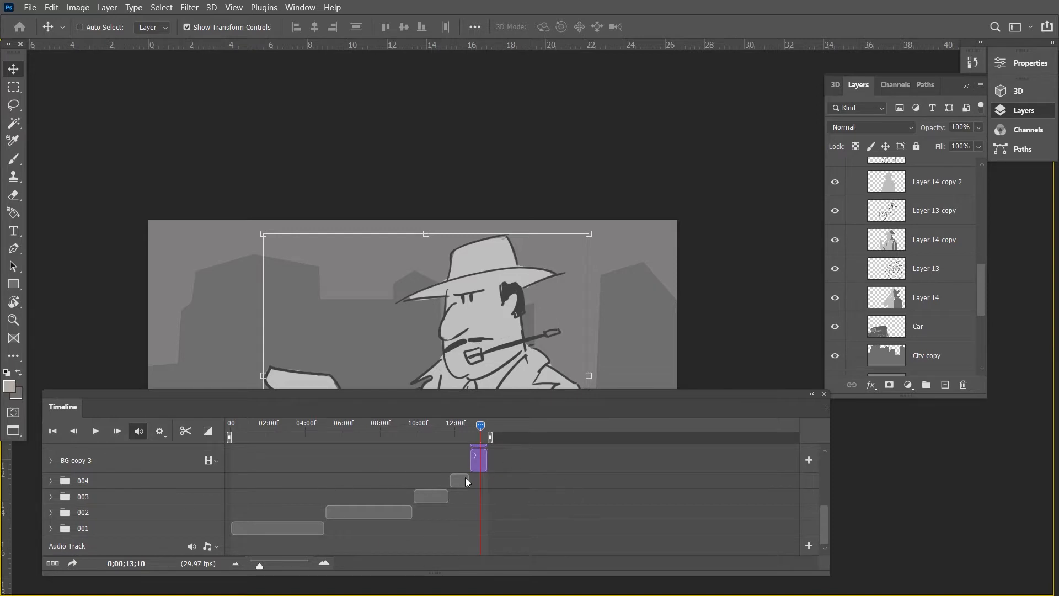
click(316, 435)
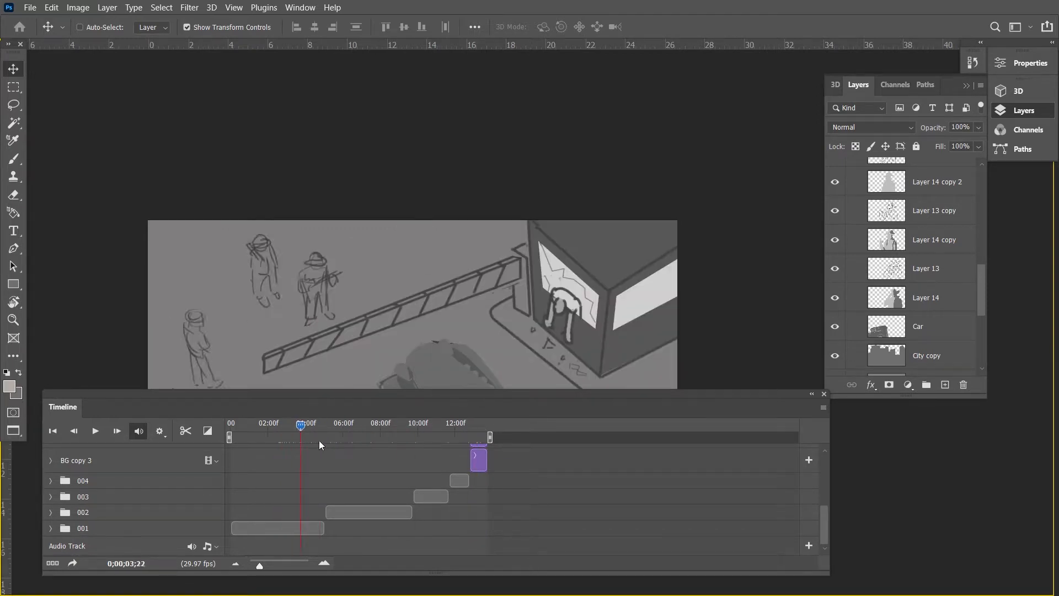
drag(319, 440, 478, 476)
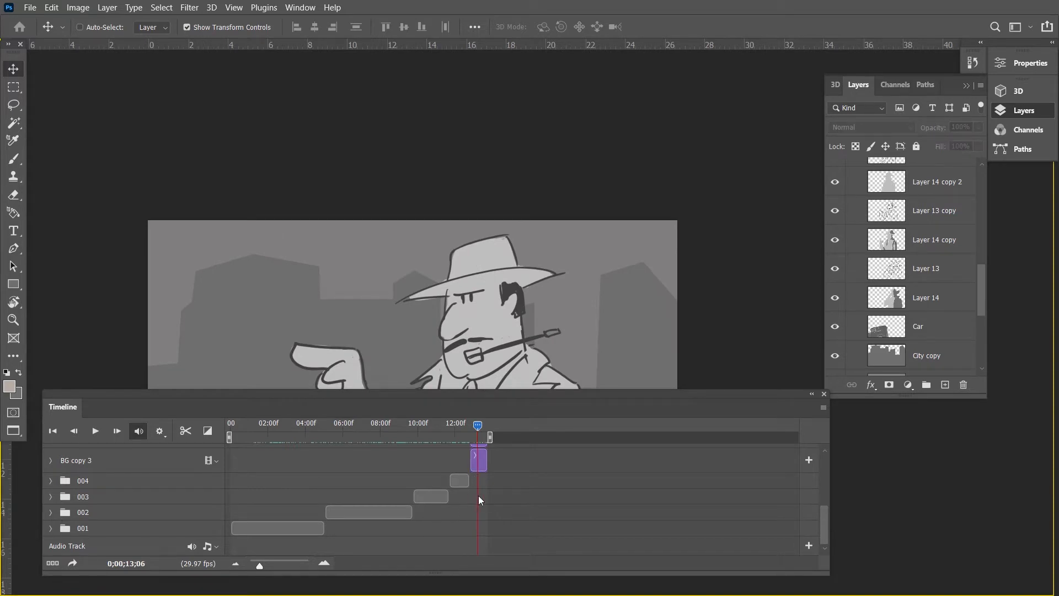
Try shifting the group 002 clip earlier in the timeline and undo the shift.
scroll(479, 500, up, 2)
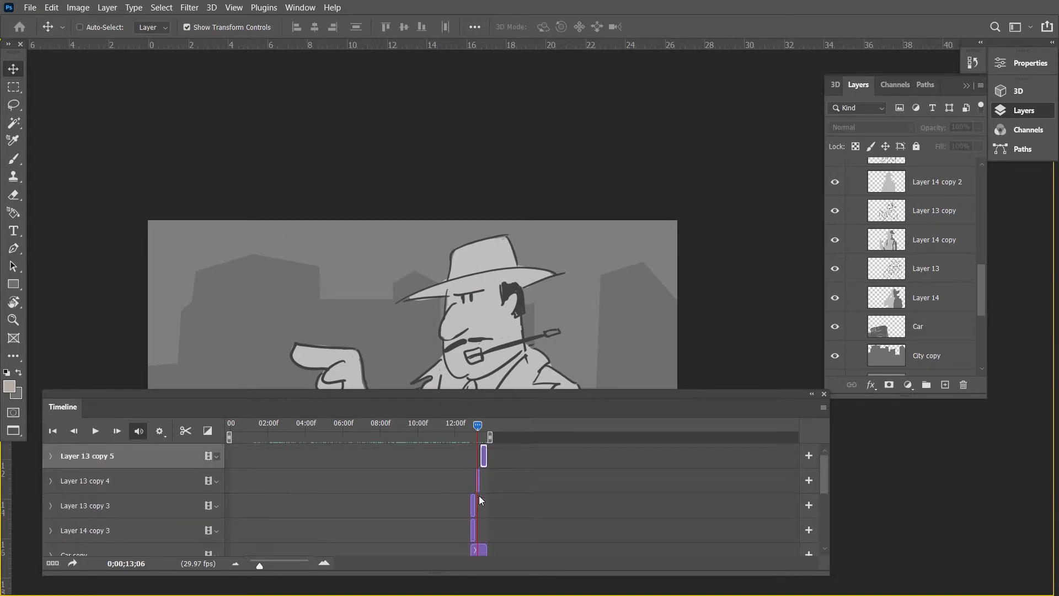
scroll(479, 497, down, 1)
scroll(428, 521, down, 2)
drag(369, 513, 341, 516)
key(ctrl+z)
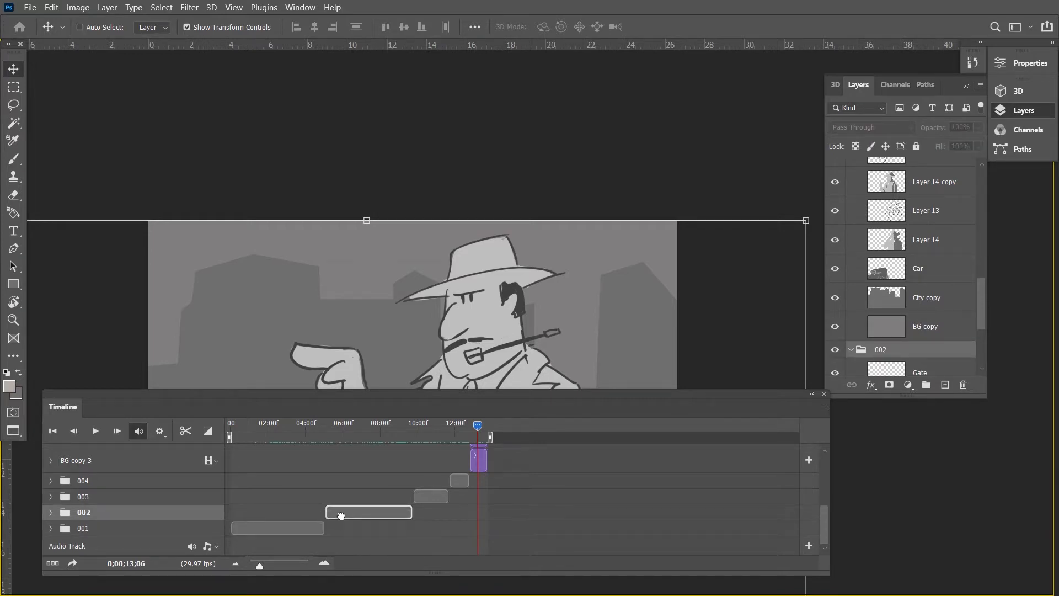
scroll(544, 523, up, 5)
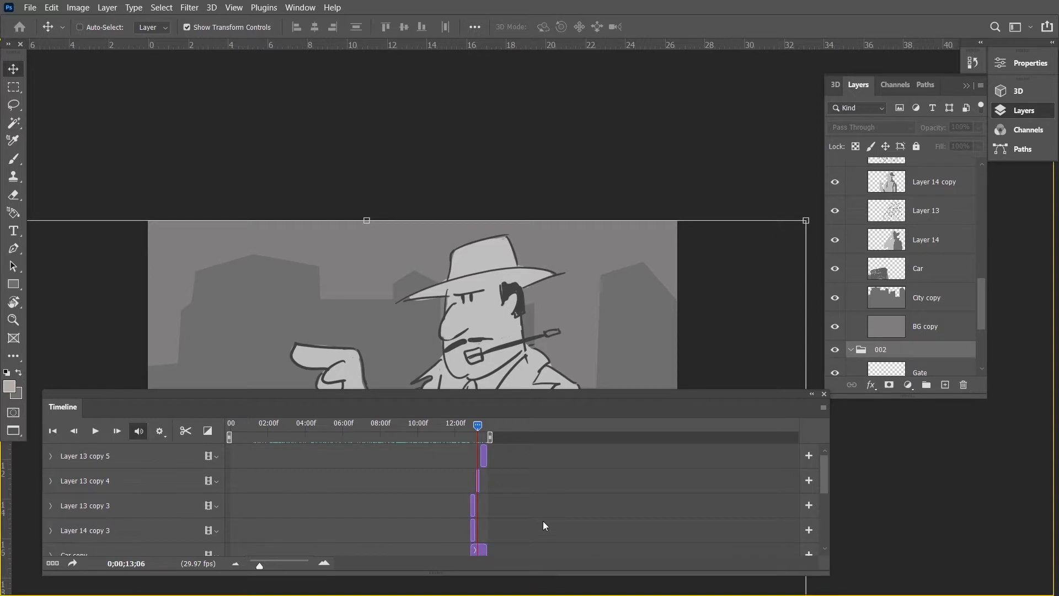
Duplicate the Car copy, City copy 2 and BG copy 3 layers together.
scroll(478, 516, down, 3)
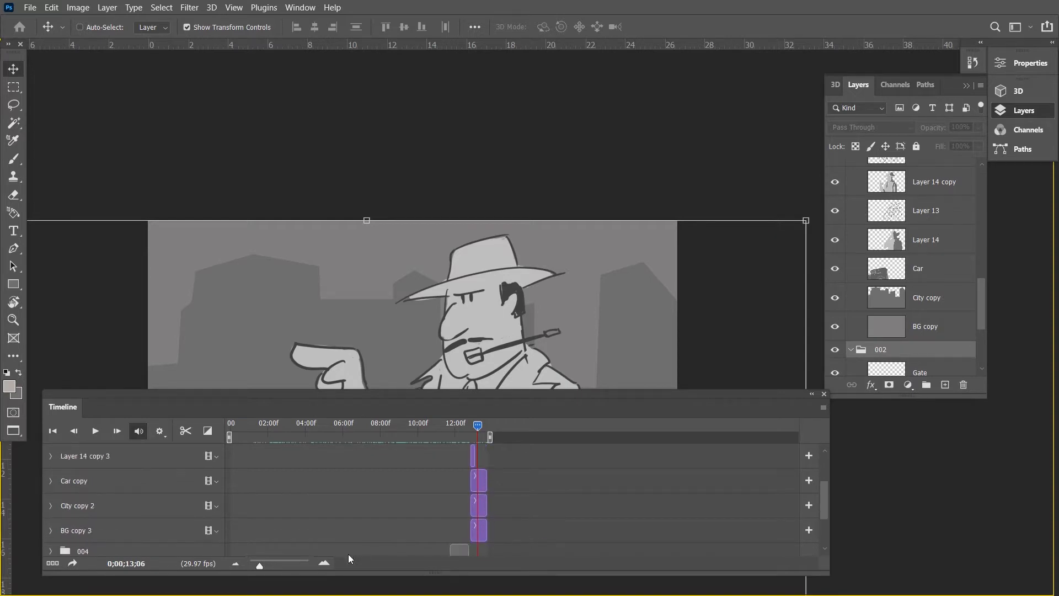
drag(258, 561, 264, 562)
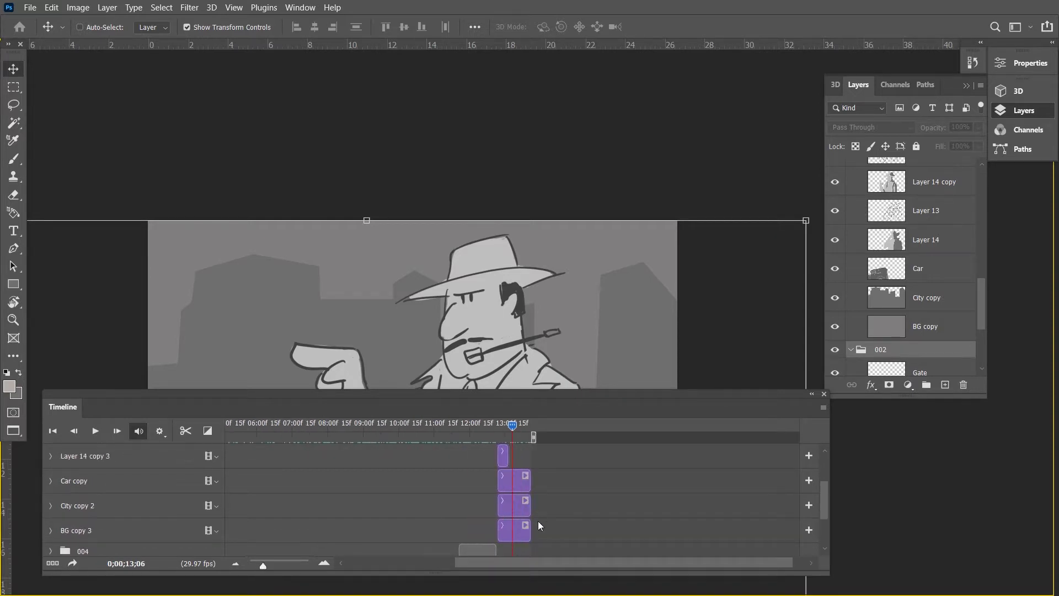
scroll(520, 528, up, 1)
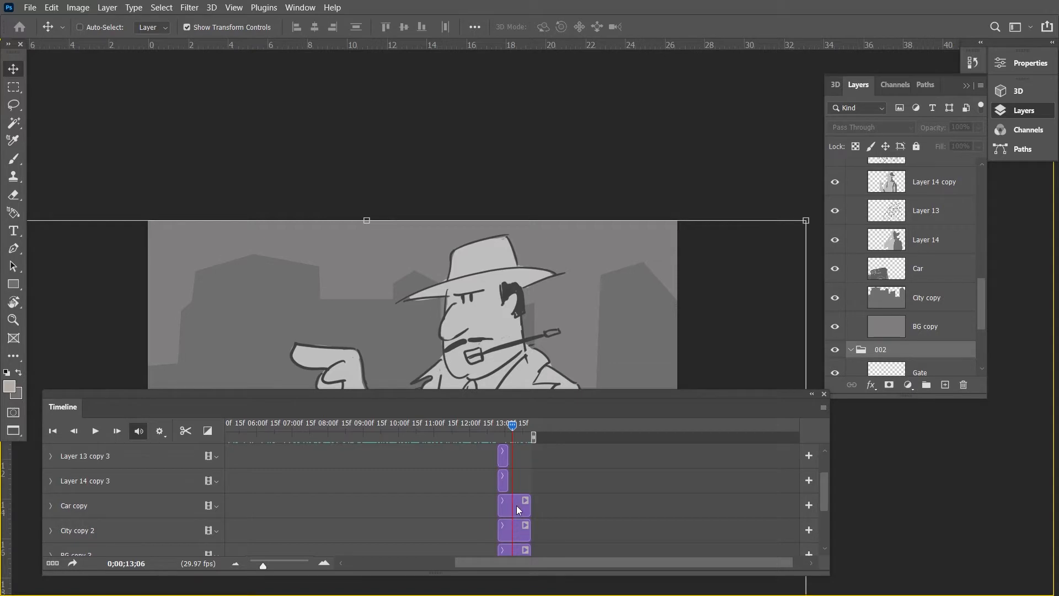
click(517, 508)
click(517, 528)
click(517, 517)
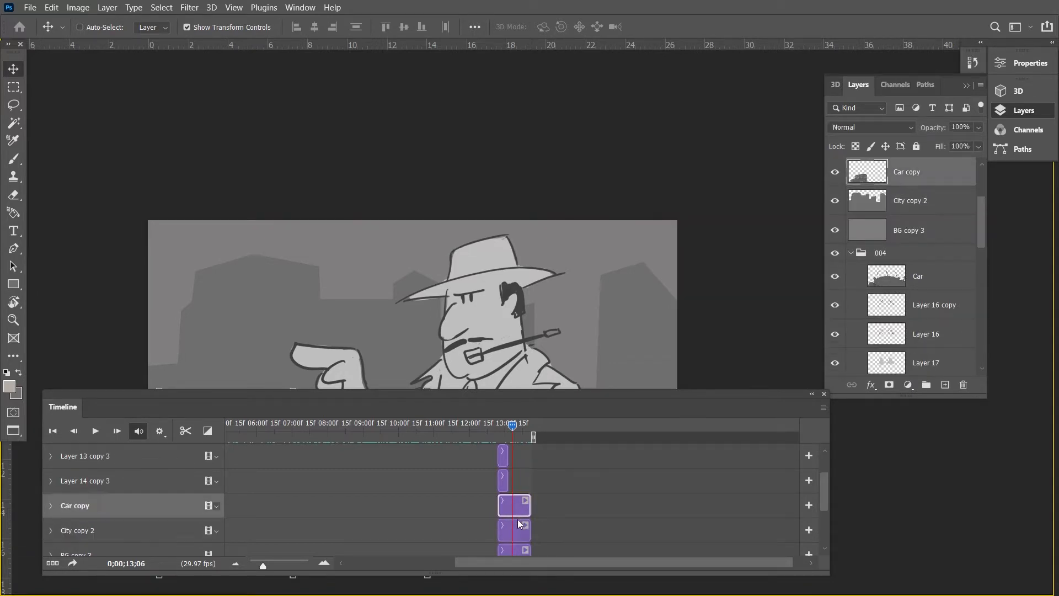
scroll(517, 528, down, 2)
shift+click(515, 509)
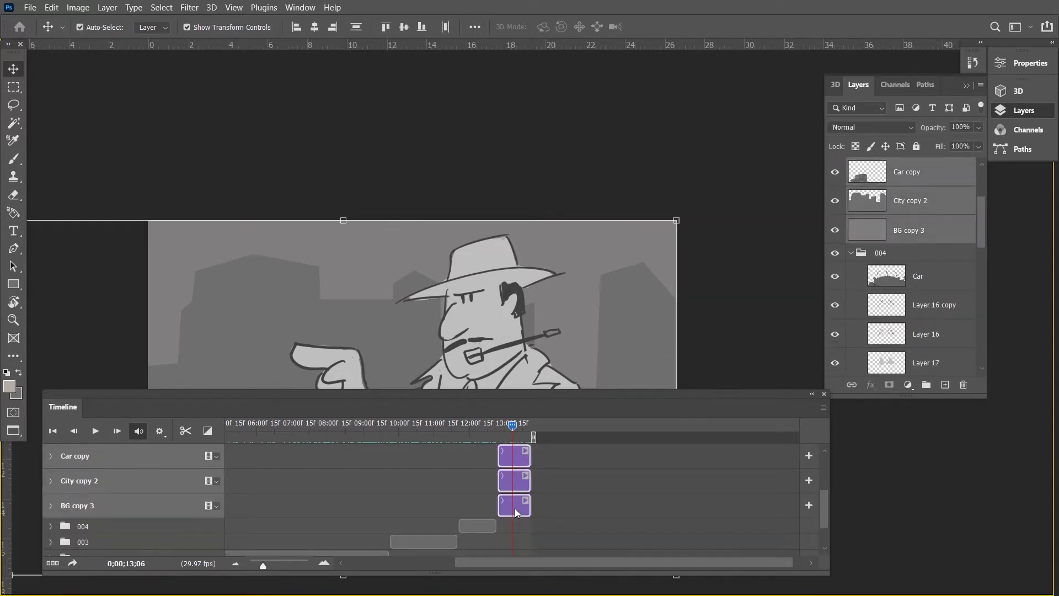
key(ctrl+j)
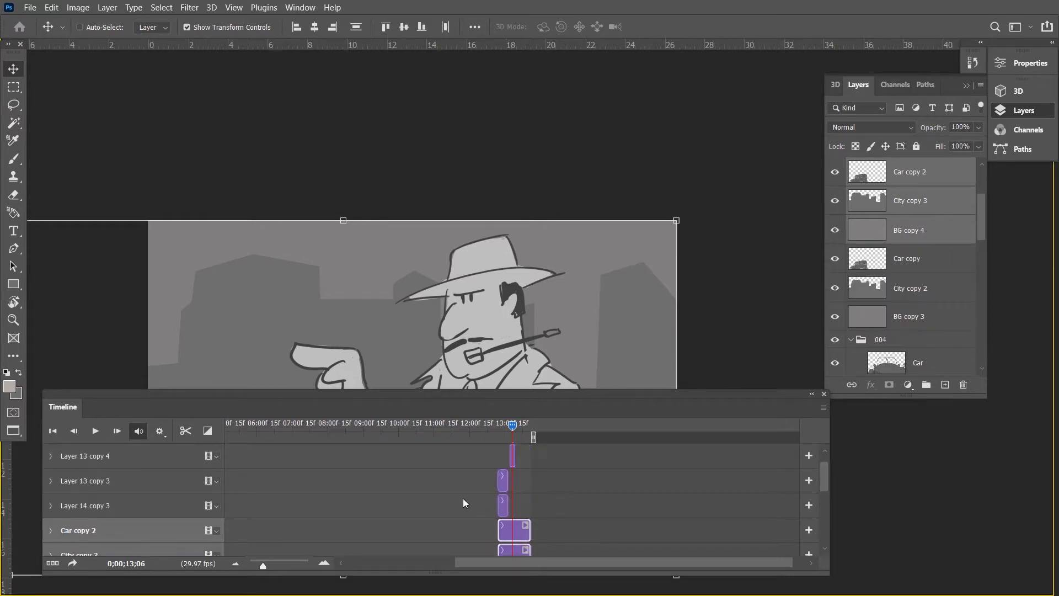
Move the duplicated car, city and background layers above Layer 13 copy 5 in the timeline stack.
scroll(464, 502, up, 2)
drag(544, 394, 530, 126)
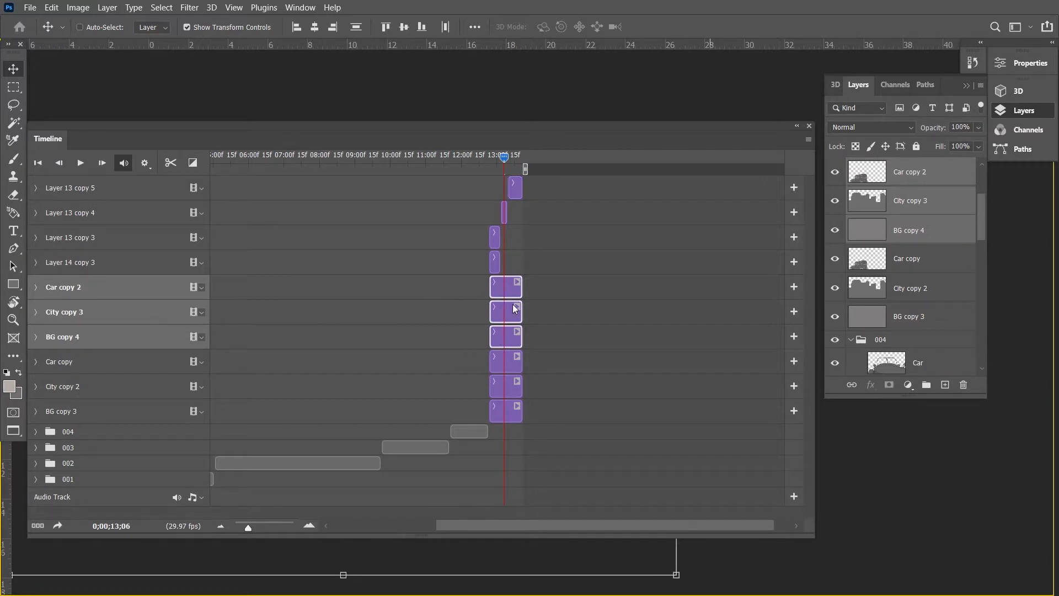
drag(514, 289, 538, 177)
scroll(513, 246, left, 3)
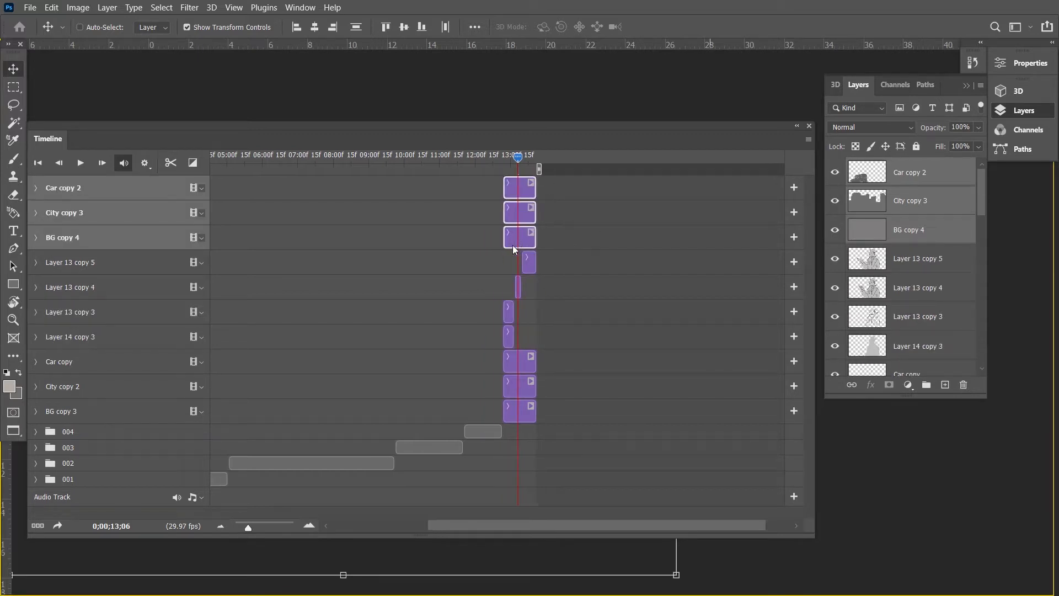
Shift the duplicated clips to start right after the original Car copy clip, and move the playhead to 0;00;13;22.
scroll(513, 246, right, 6)
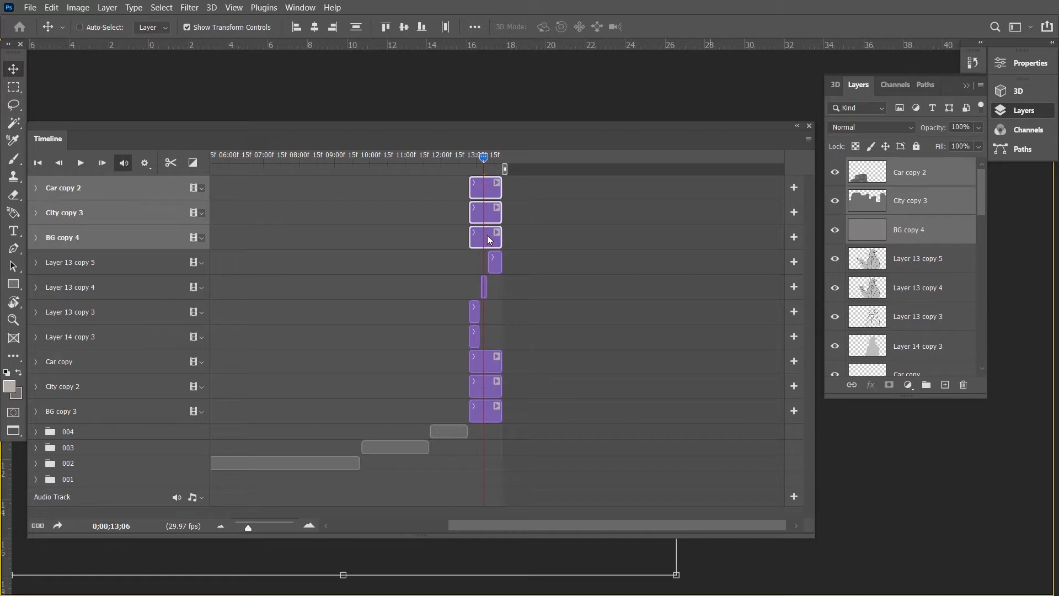
drag(480, 241, 514, 235)
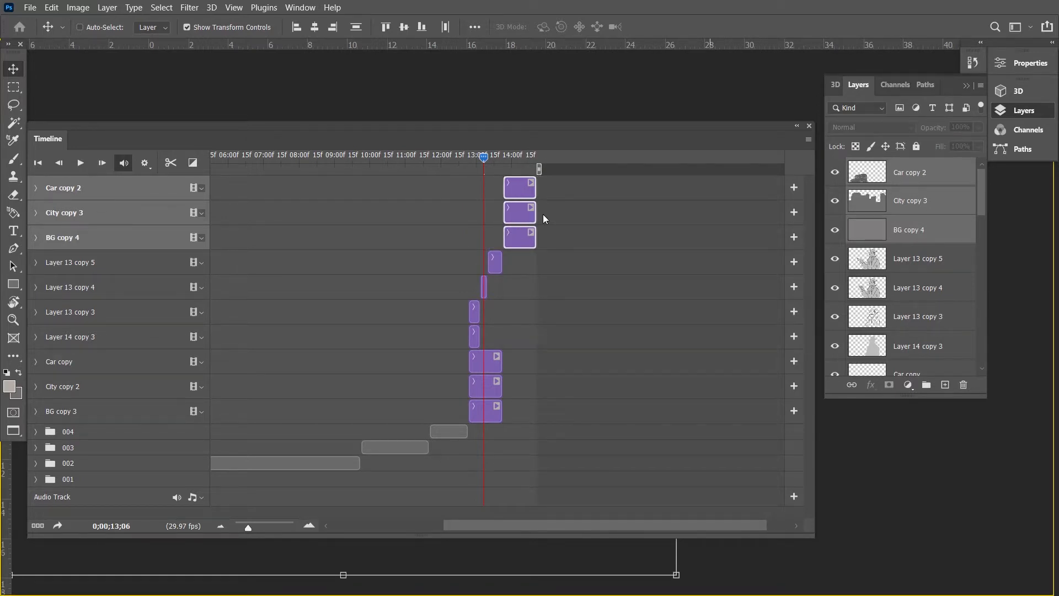
mouse_move(485, 159)
mouse_down()
mouse_move(516, 161)
mouse_move(501, 167)
mouse_up()
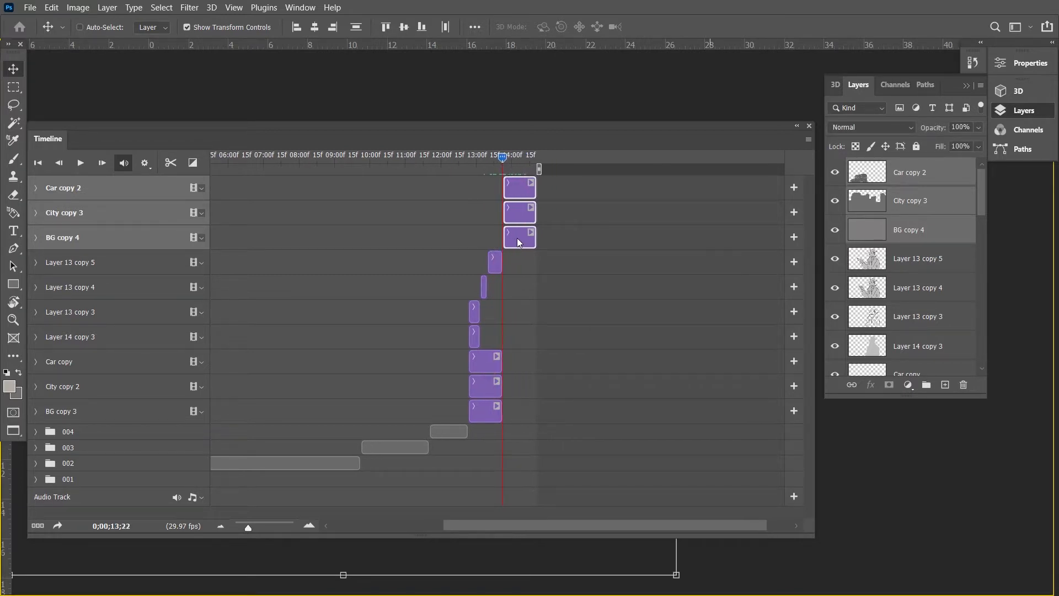
Drop the duplicated clips onto the Layer 13 copy 5 track to form a video group, and expand that track.
drag(516, 240, 528, 261)
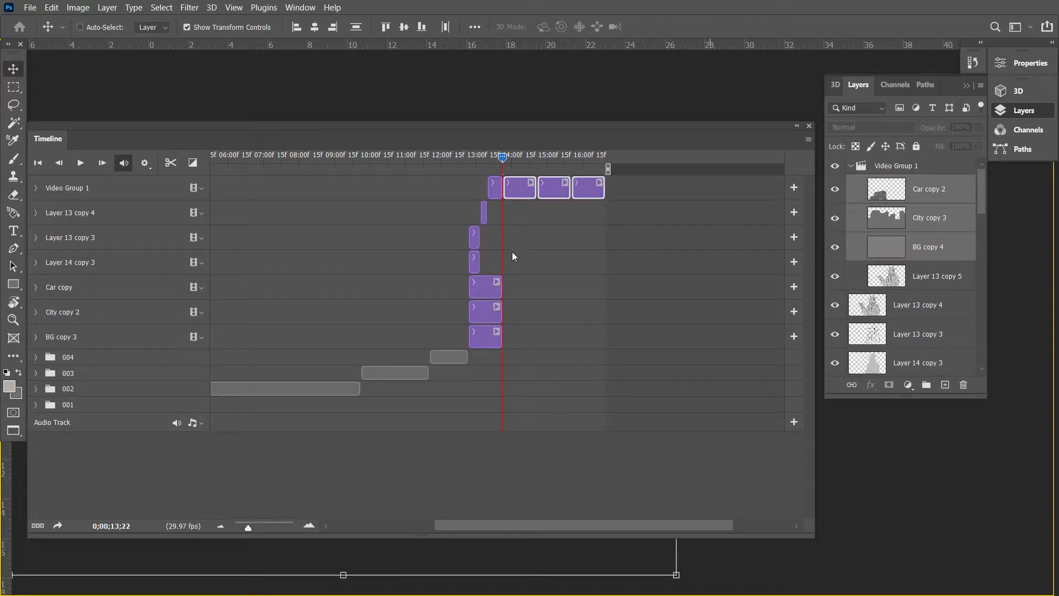
click(61, 196)
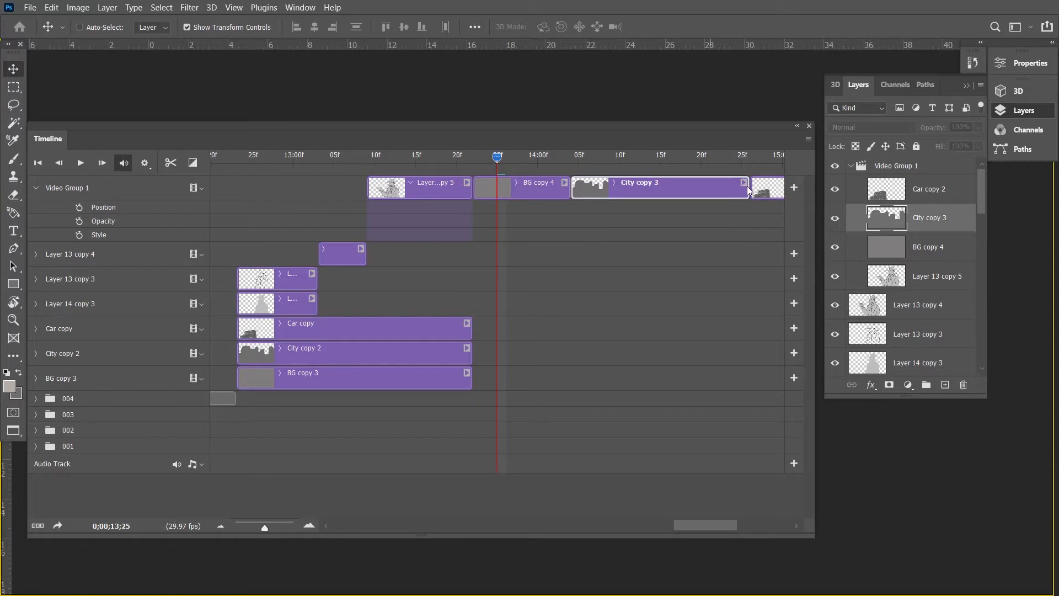
Shorten the City copy 3 and Car copy 2 clips in the video group by trimming their ends.
click(750, 189)
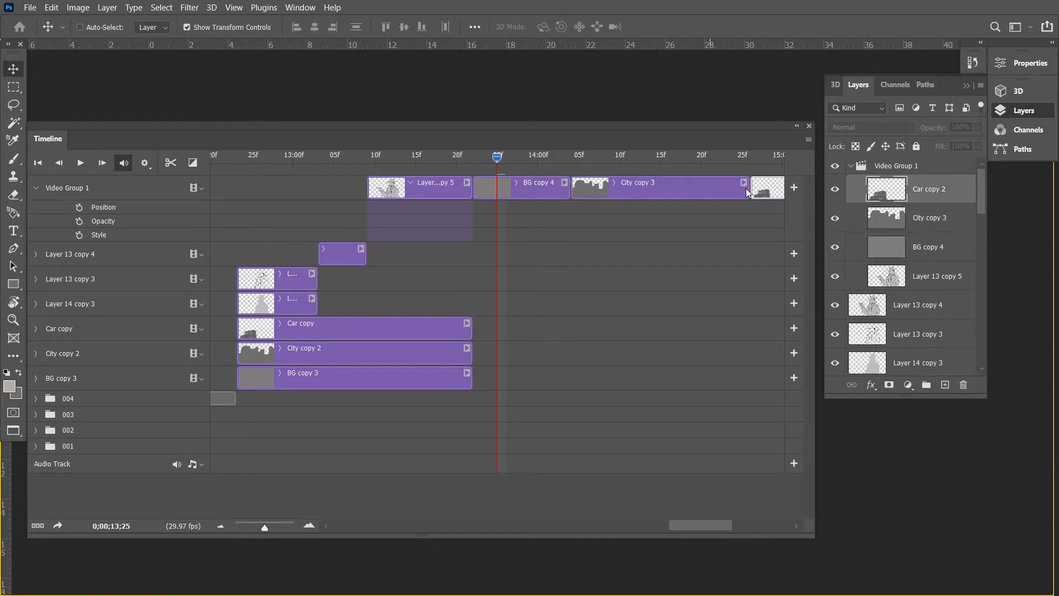
drag(747, 192, 668, 192)
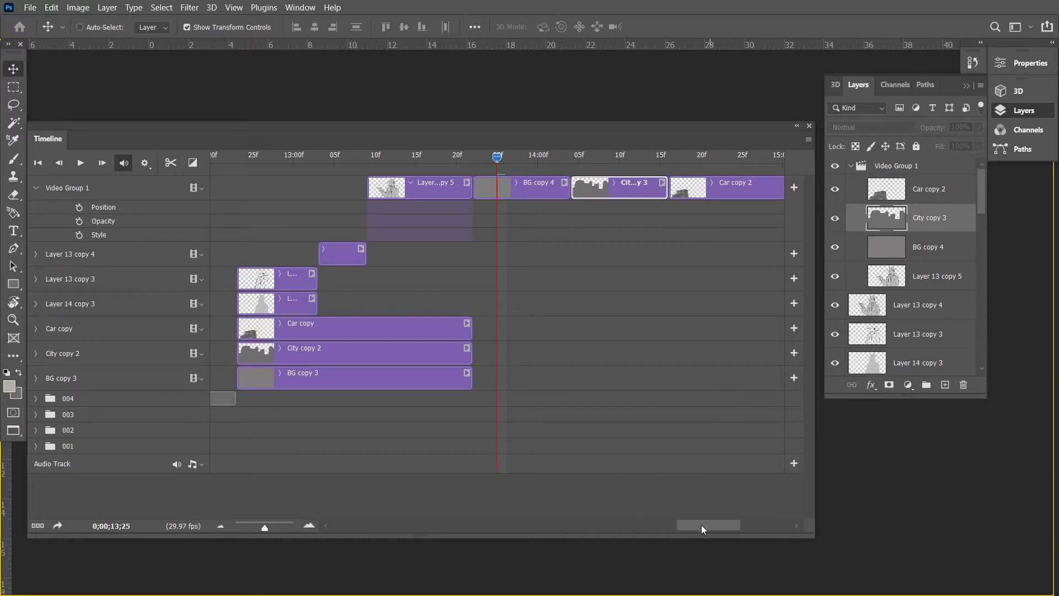
drag(701, 525, 724, 525)
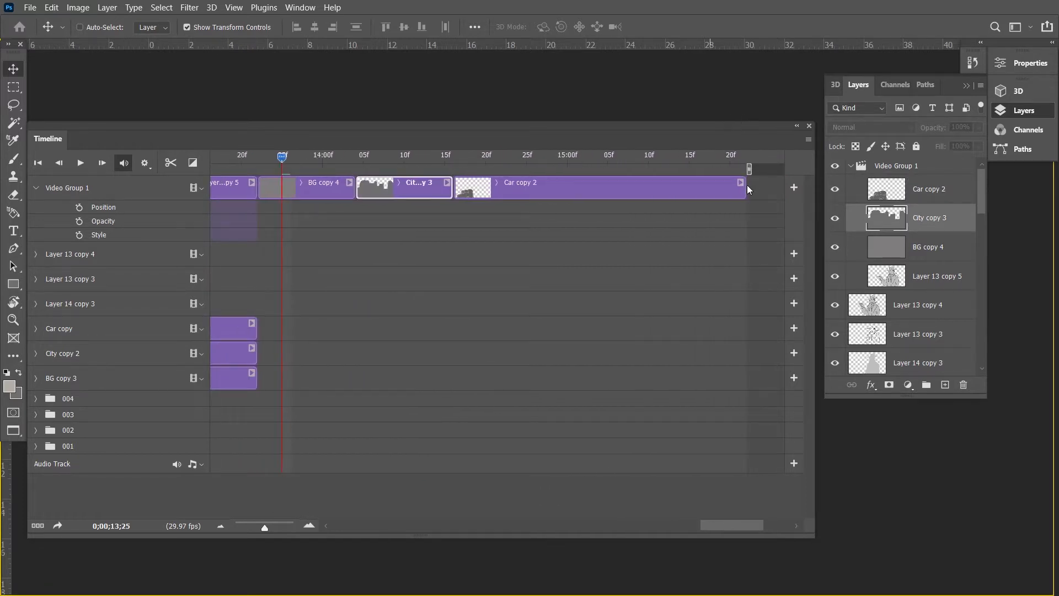
drag(749, 189, 593, 182)
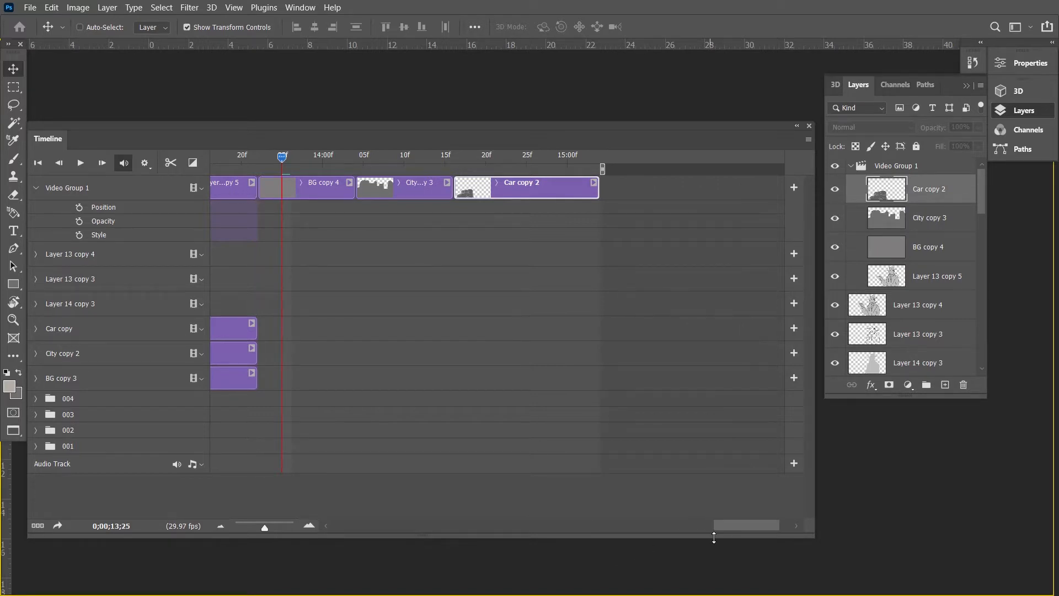
Try moving the BG copy 4 clip earlier, over the Layer 13 copy 5 clip, inside the video group.
drag(720, 526, 691, 527)
drag(547, 185, 479, 194)
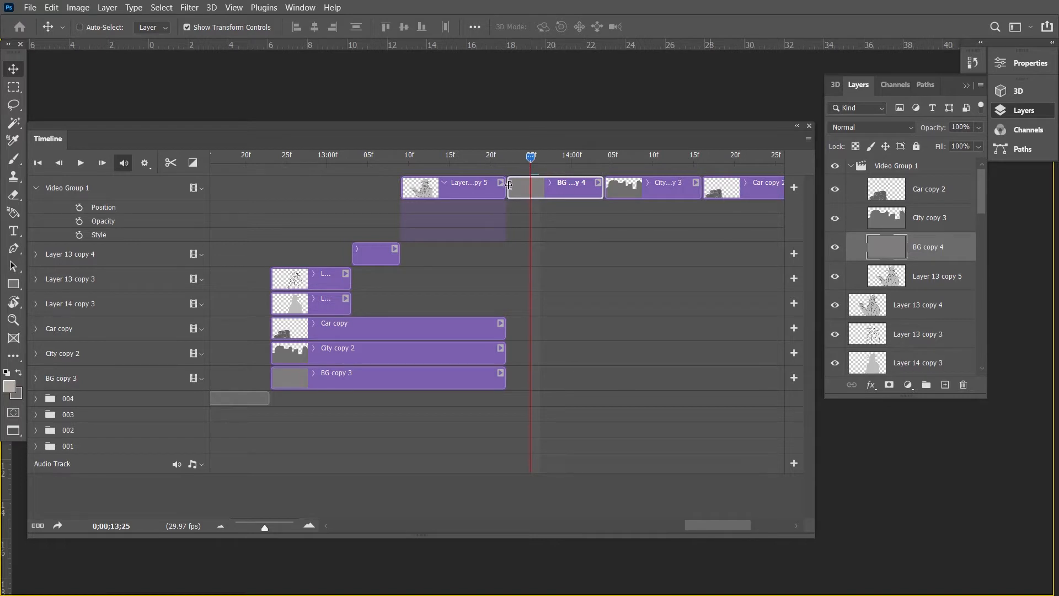
click(505, 189)
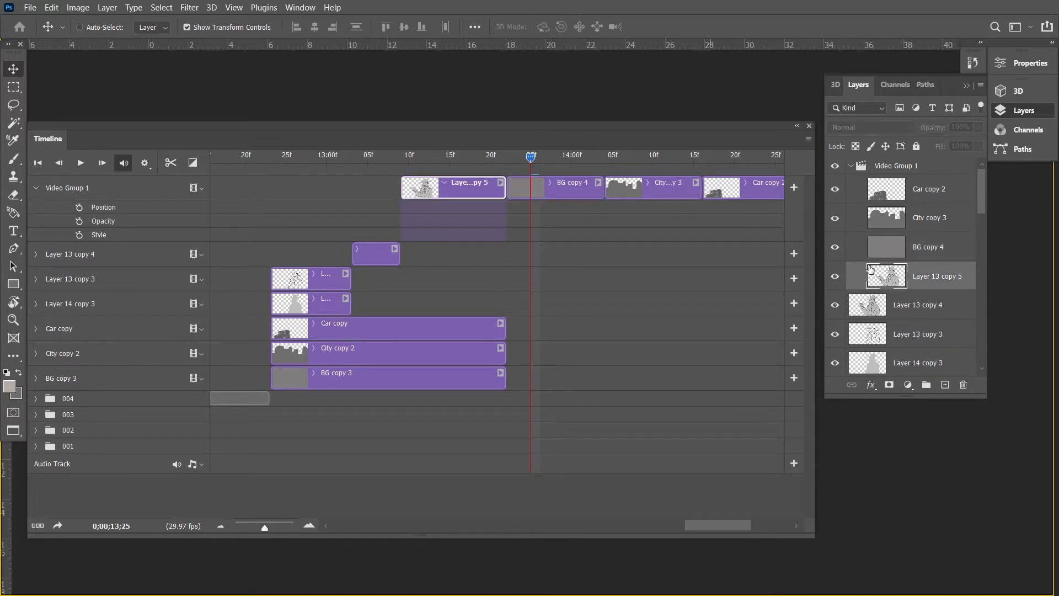
scroll(697, 251, left, 4)
scroll(694, 252, right, 3)
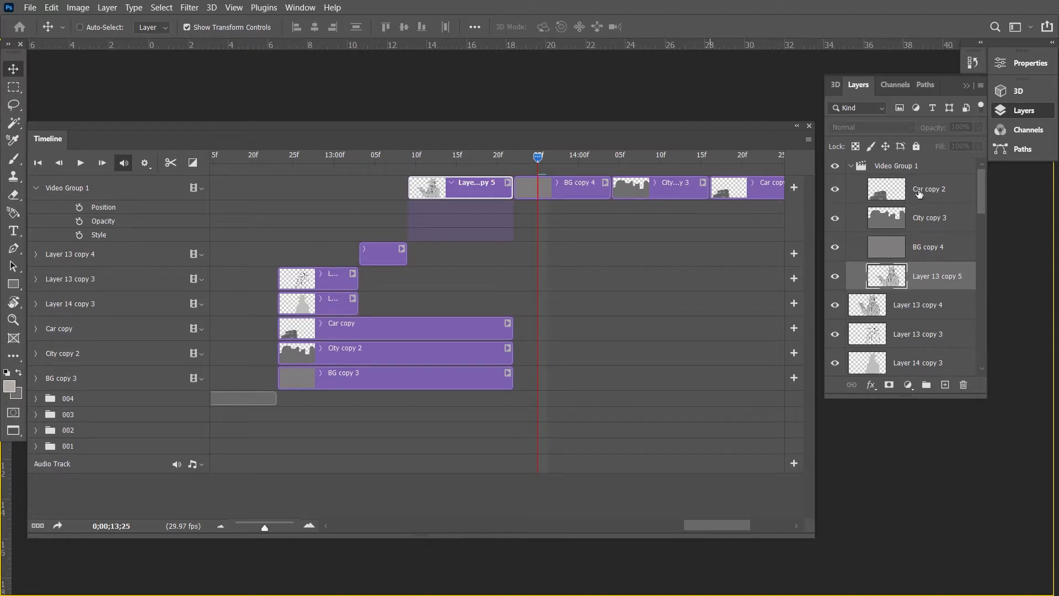
Move Car copy 2, City copy 3, BG copy 4 and Layer 13 copy 5 out of Video Group 1, and delete the group.
click(916, 192)
shift+click(915, 283)
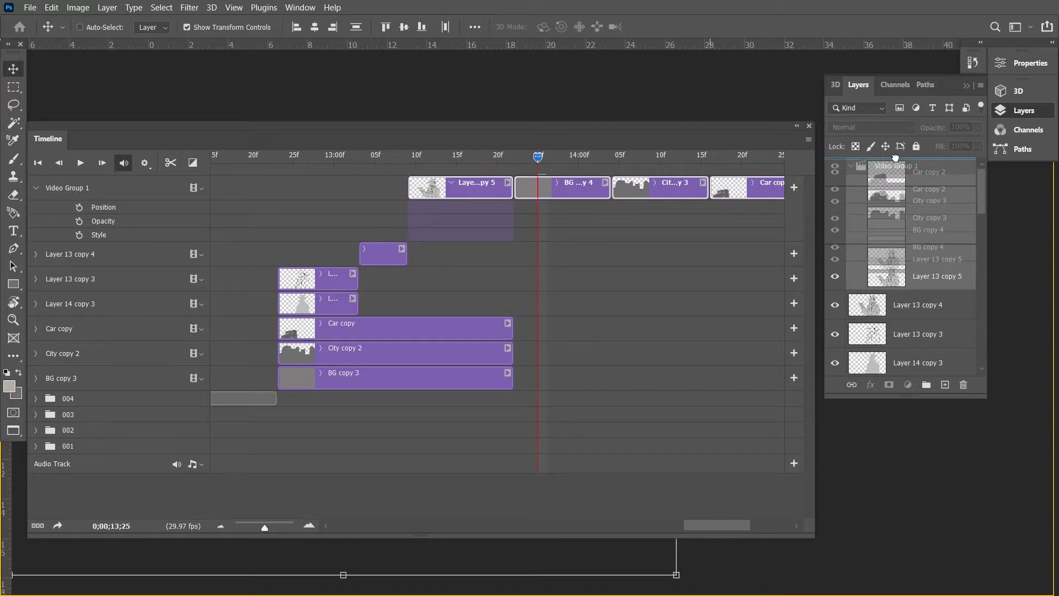
drag(916, 190, 882, 160)
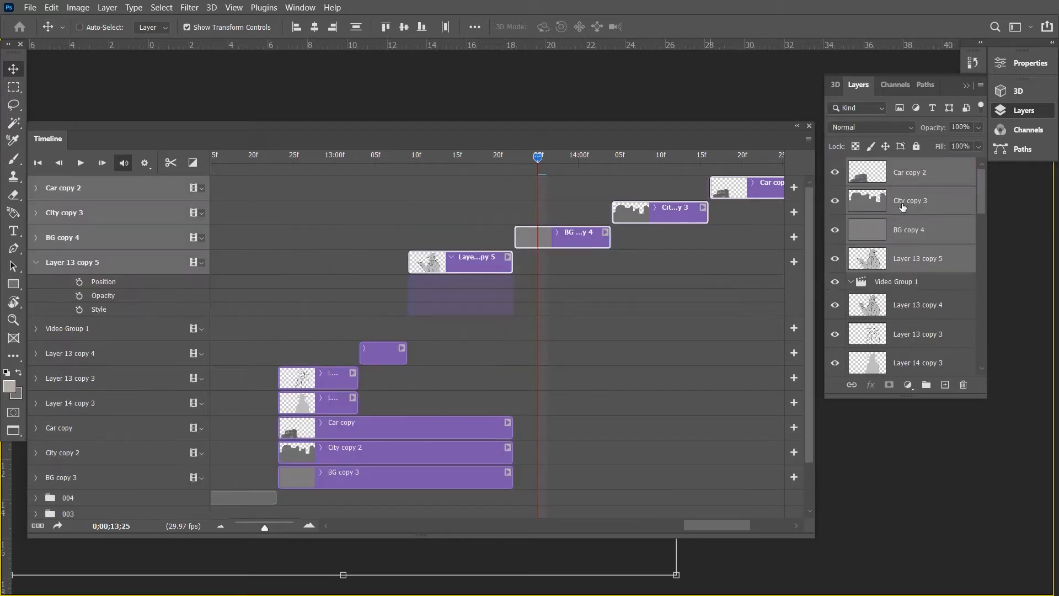
click(892, 282)
click(964, 386)
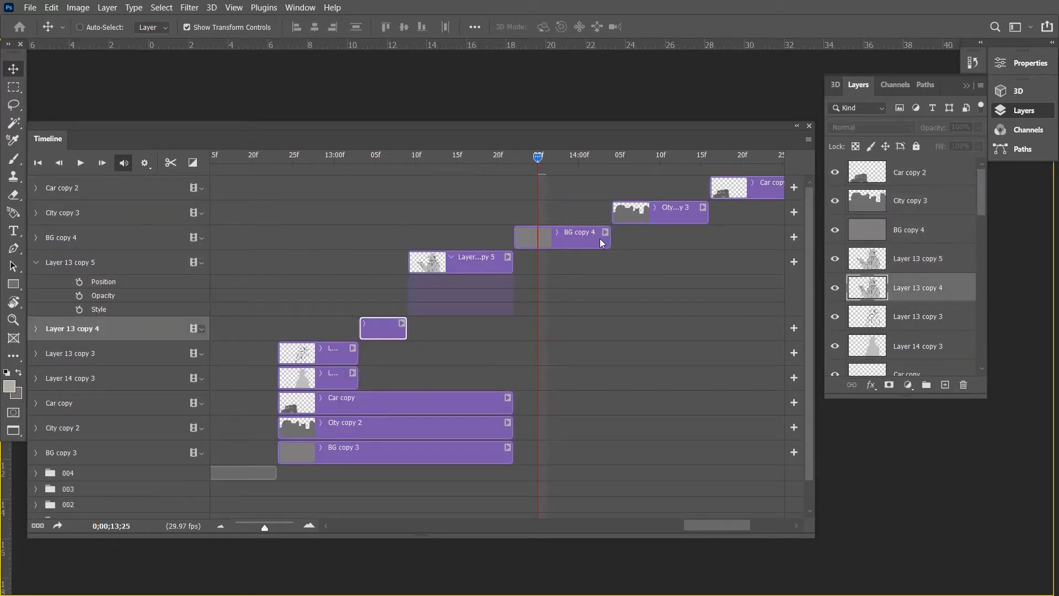
Shift the BG copy 4, City copy 3 and Car copy 2 clips earlier so they overlap the Layer 13 copy 5 clip.
drag(603, 243, 465, 244)
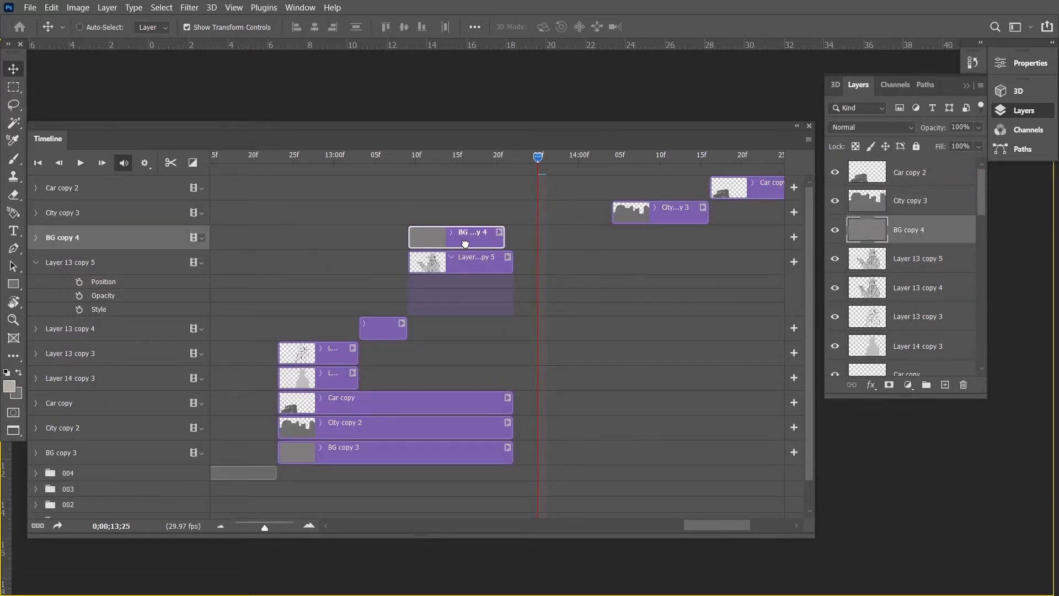
drag(662, 218, 442, 218)
drag(765, 189, 458, 200)
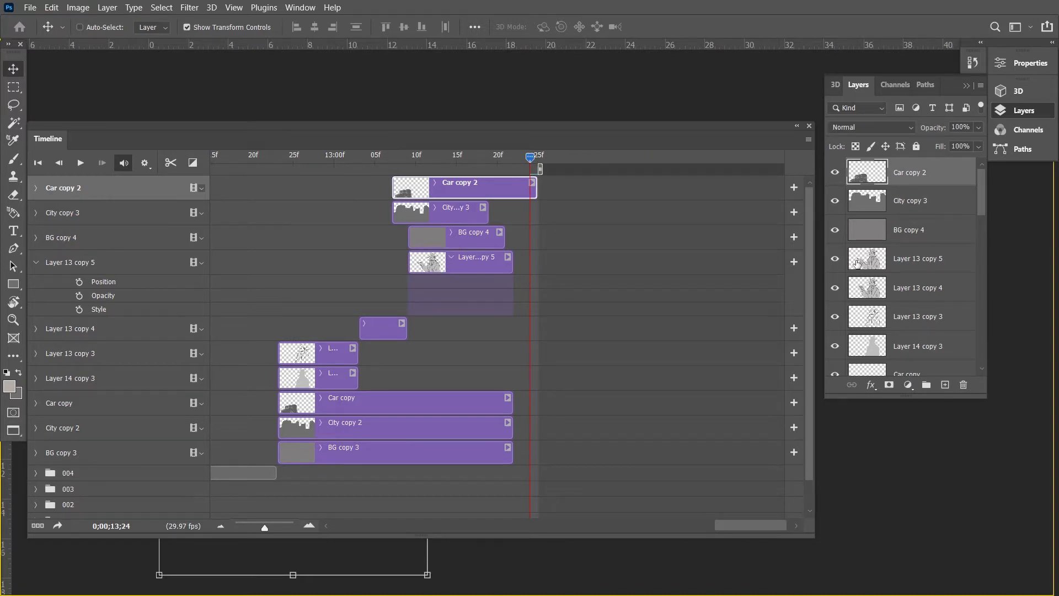
Delete the Car copy 2, City copy 3, BG copy 4 and Layer 13 copy 5 layers.
click(916, 264)
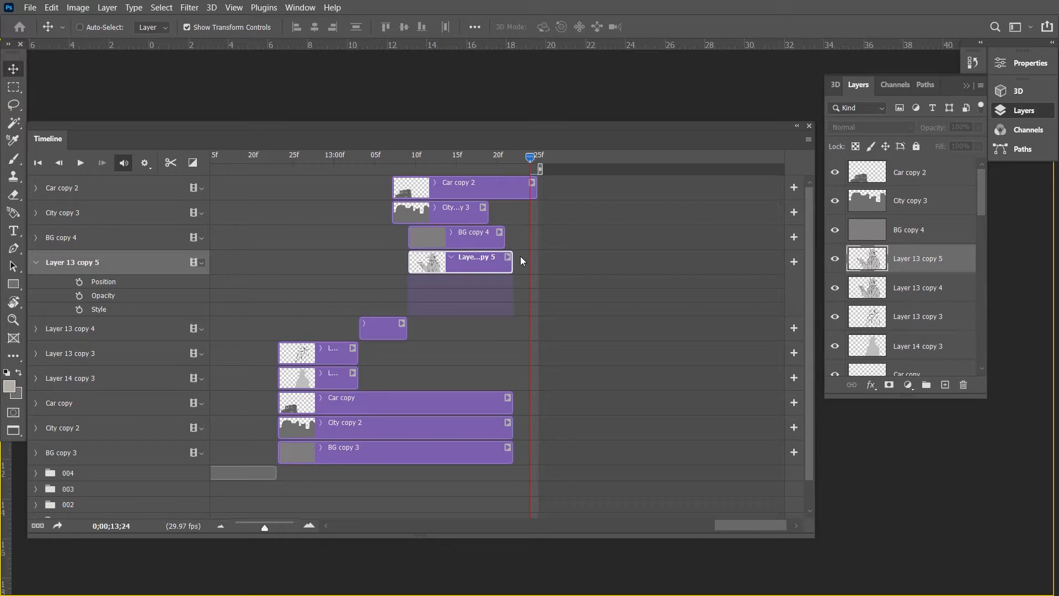
click(931, 182)
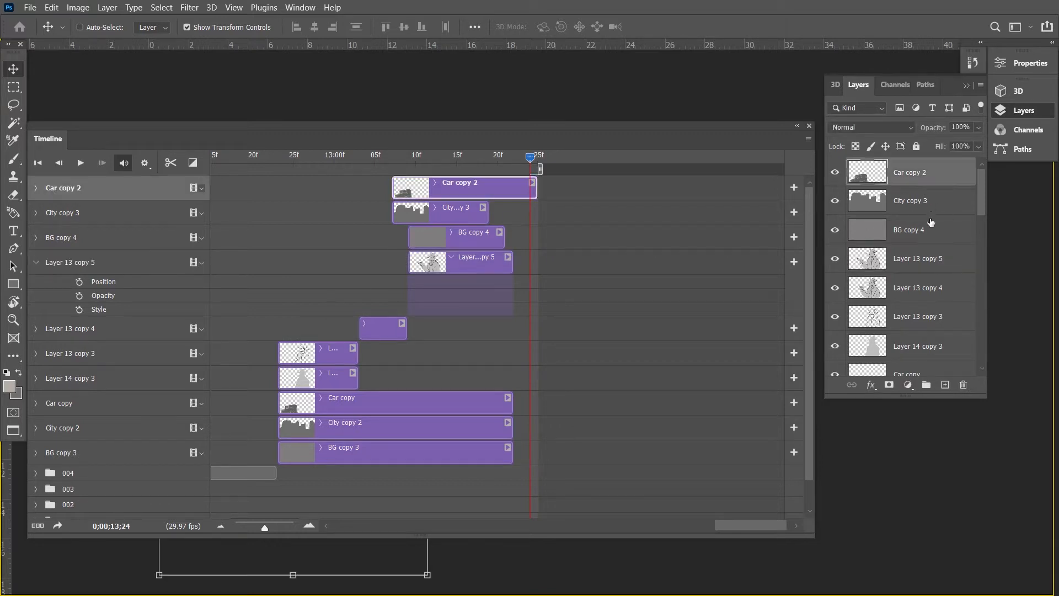
shift+click(932, 265)
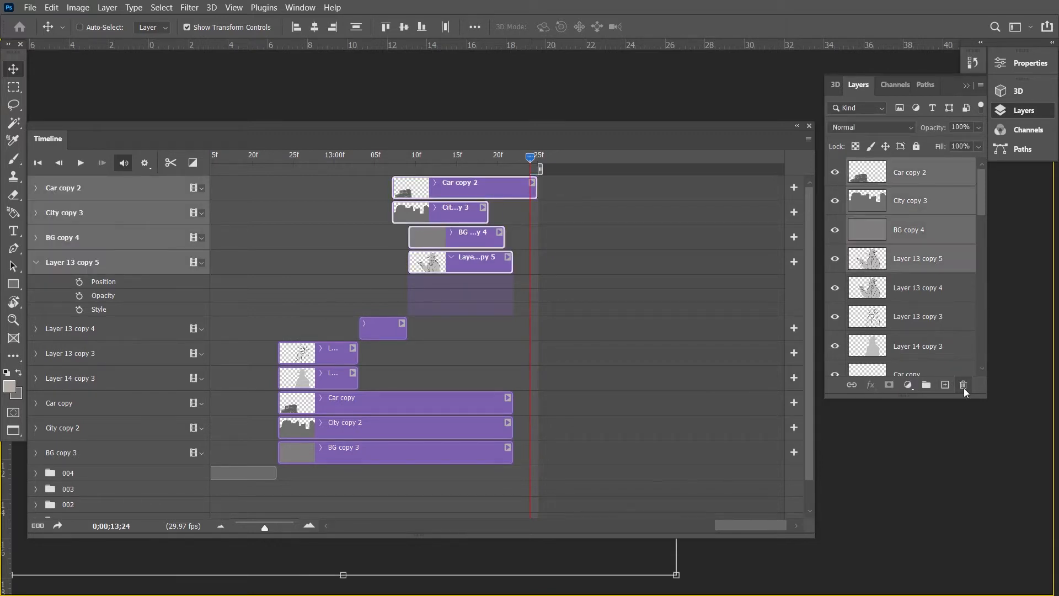
click(964, 385)
key(Return)
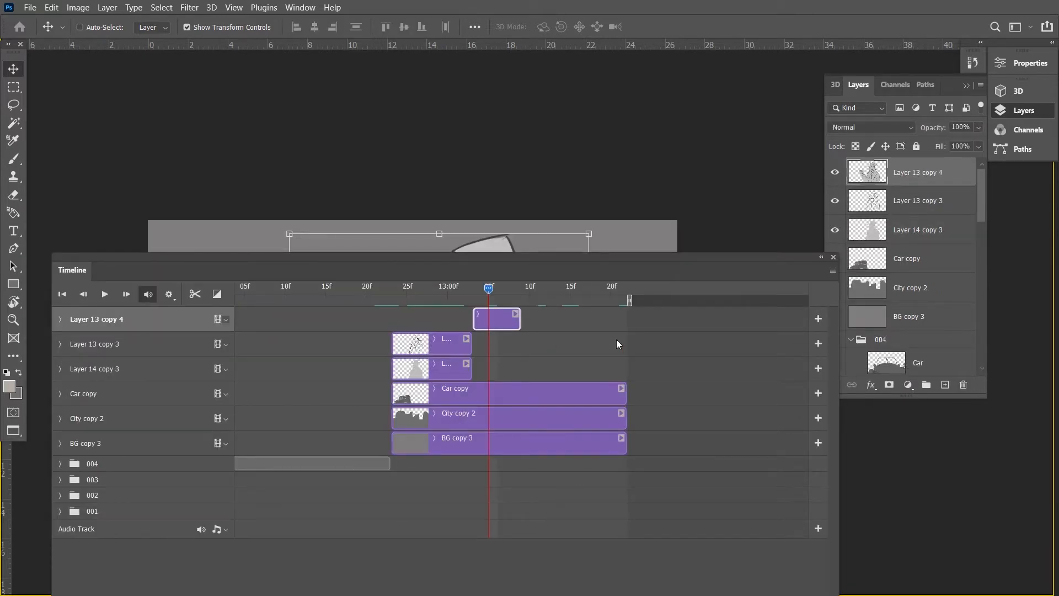
Trim the ends of the Car copy, City copy 2 and BG copy 3 clips to match the end of Layer 13 copy 4.
drag(623, 390, 521, 392)
drag(625, 418, 520, 419)
click(623, 445)
drag(624, 445, 521, 445)
Group the layers from Layer 13 copy 4 down to BG copy 3, name the group 005, and collapse group 004 in the layer list.
shift+click(492, 310)
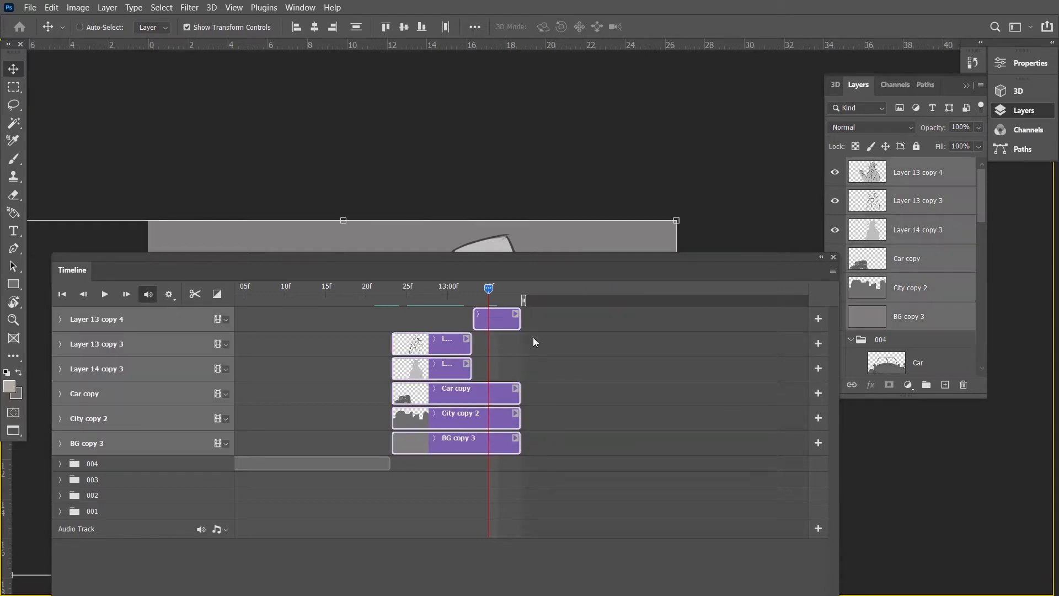
click(915, 183)
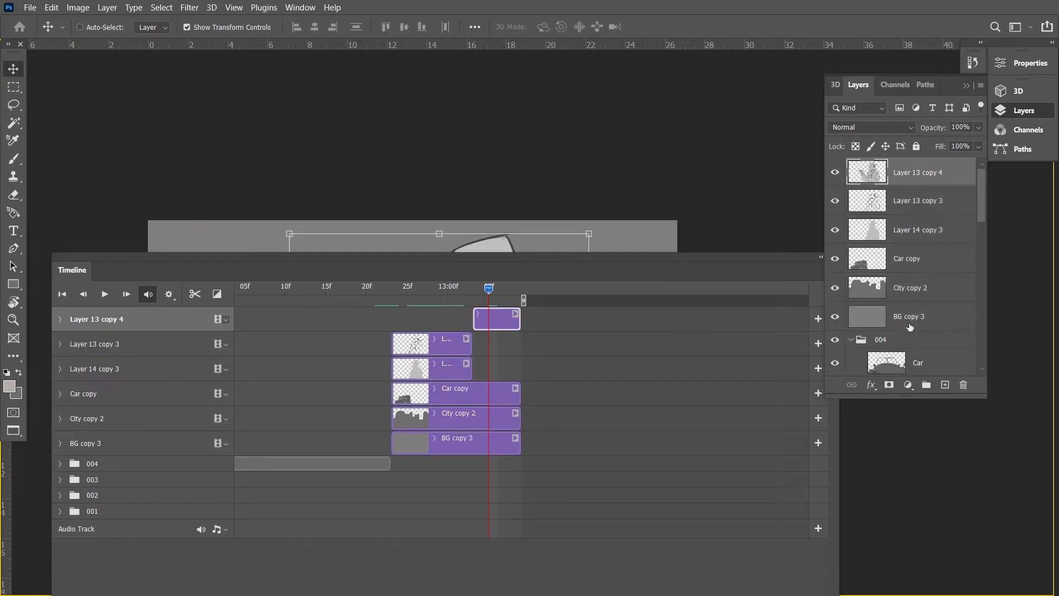
shift+click(911, 320)
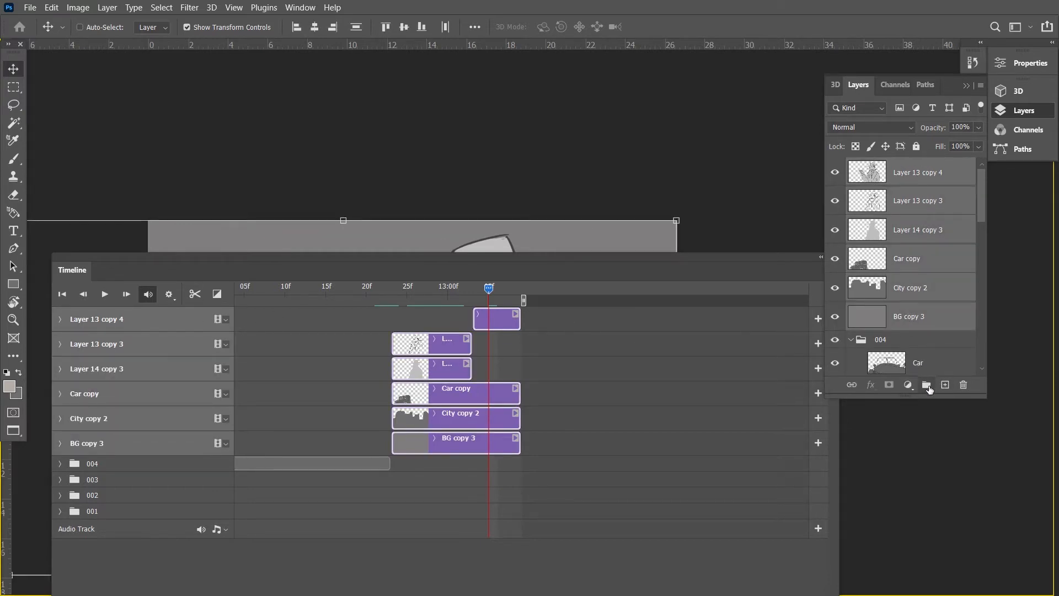
click(927, 385)
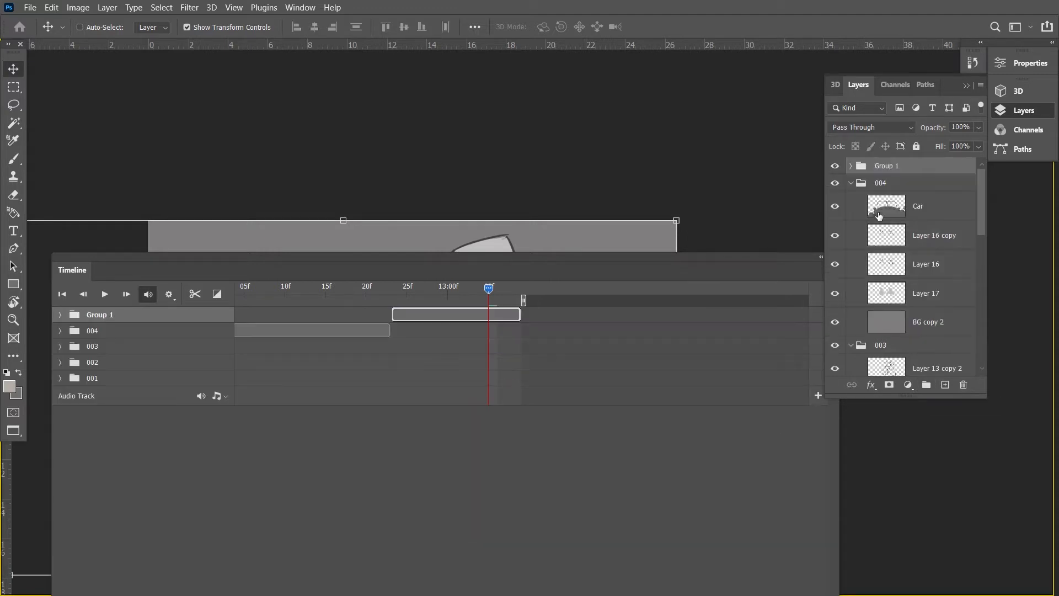
double_click(887, 171)
text(005)
key(Return)
click(851, 183)
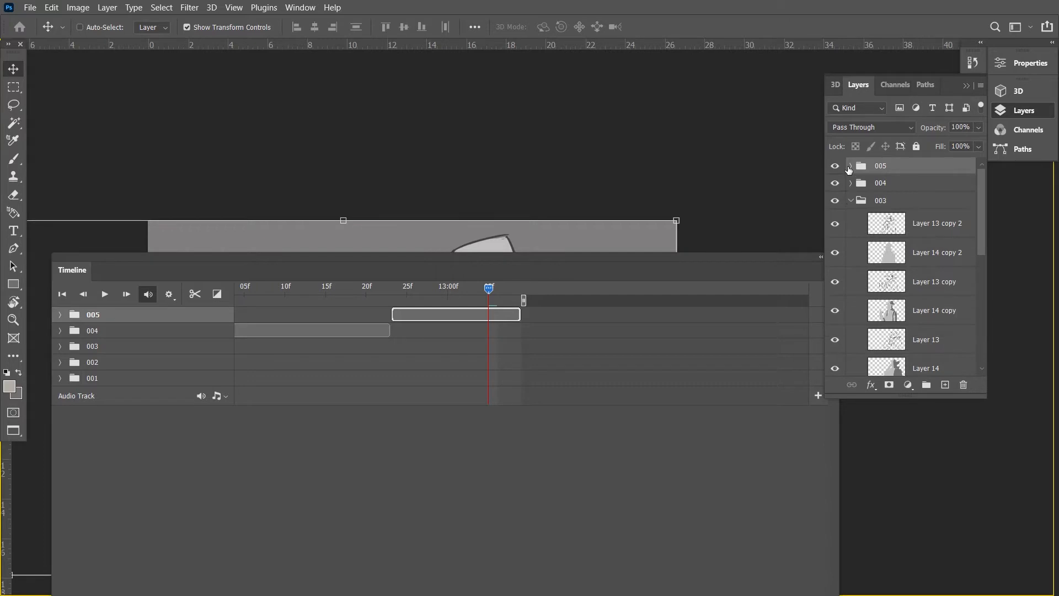
Examine the clips inside shot groups 005 and 004 in the timeline and collapse both groups.
scroll(395, 383, left, 2)
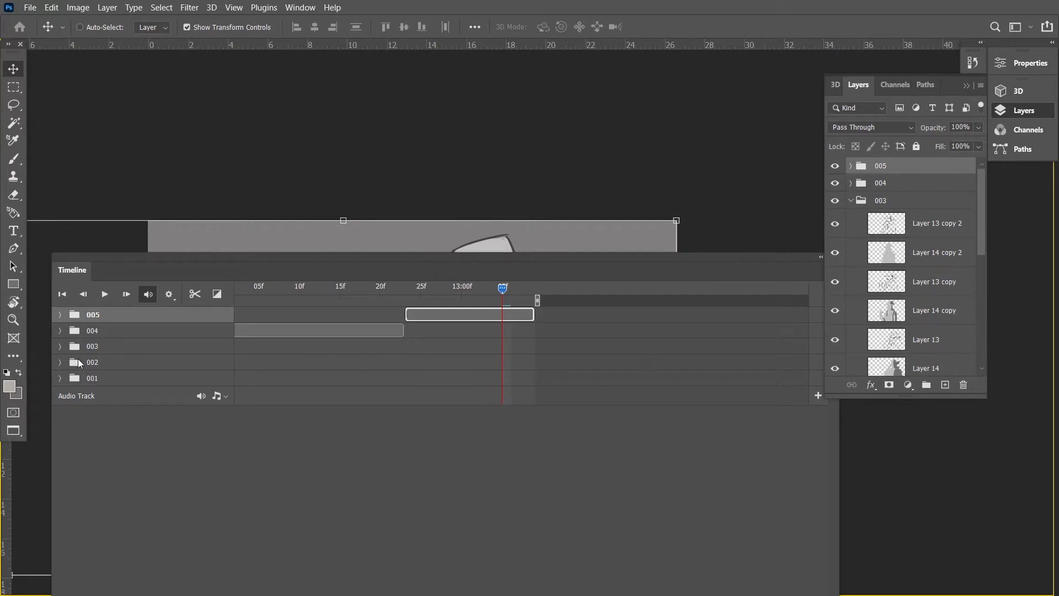
click(59, 315)
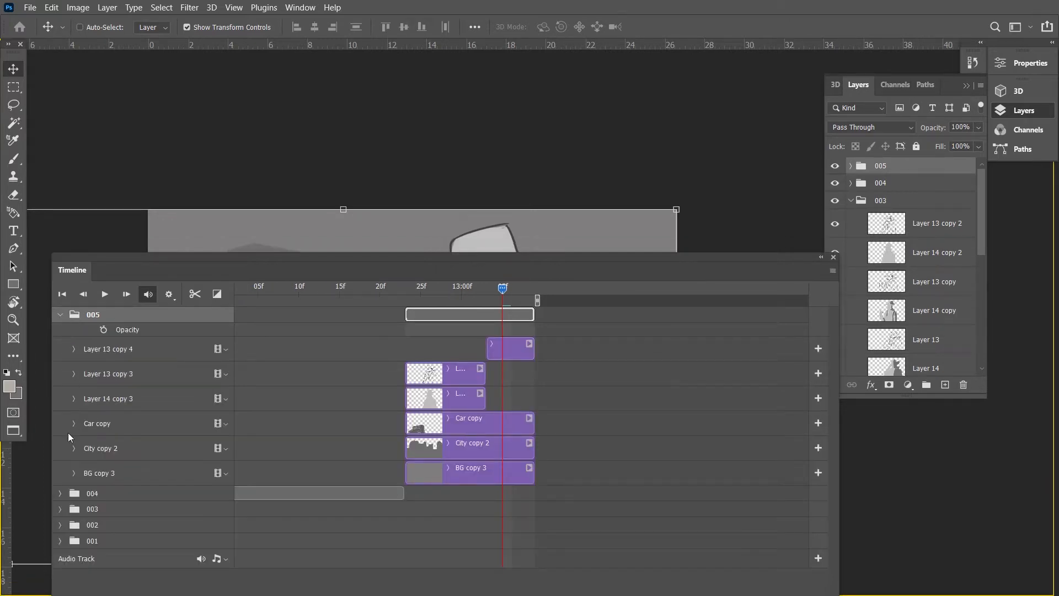
click(58, 494)
scroll(375, 538, down, 2)
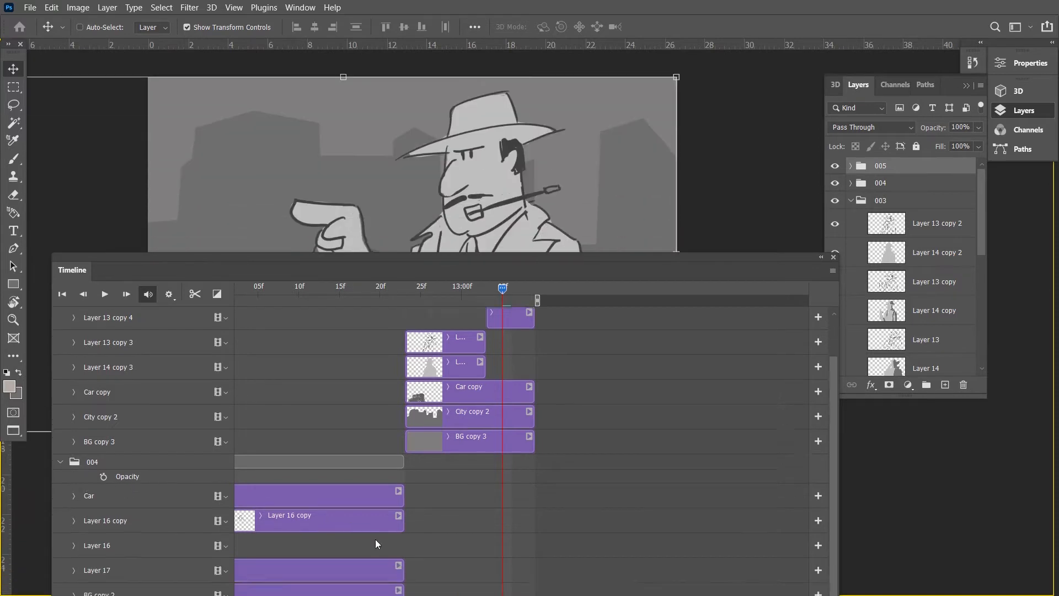
click(60, 436)
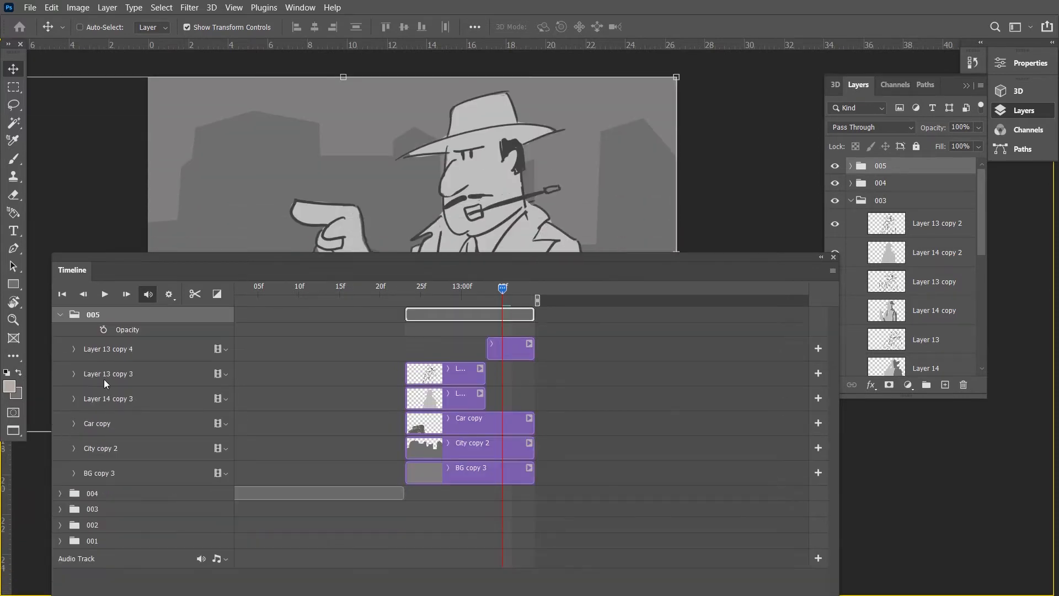
click(60, 315)
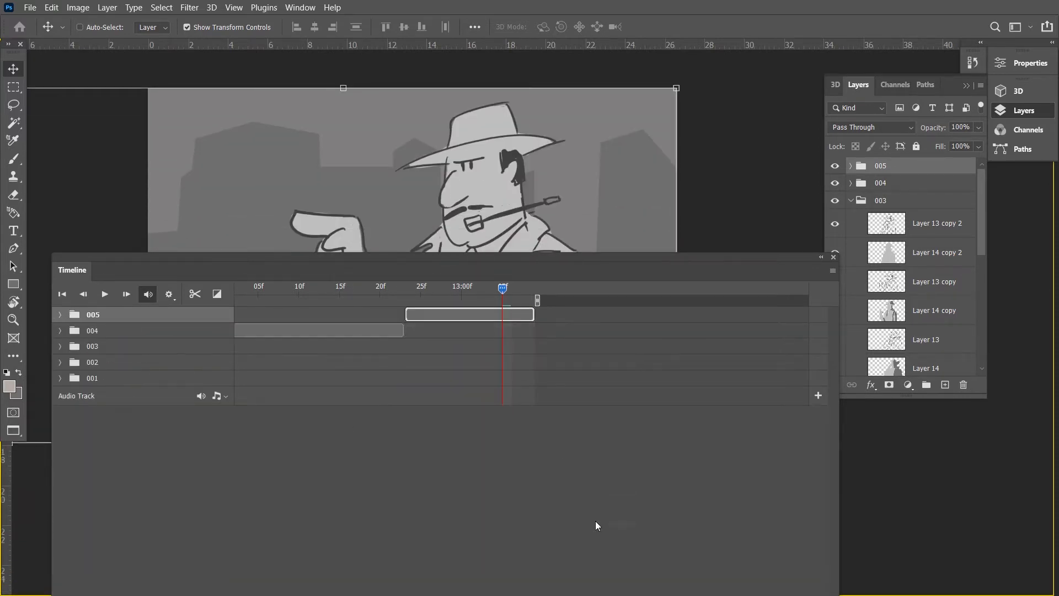
Review the overall order of the shot groups along the whole video timeline.
drag(555, 260, 557, 161)
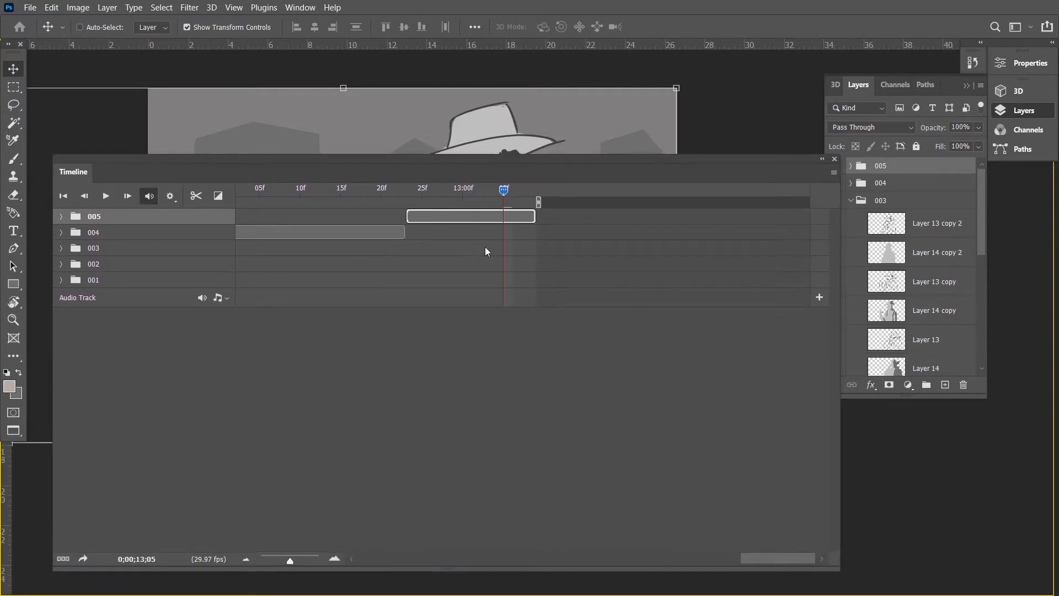
click(276, 560)
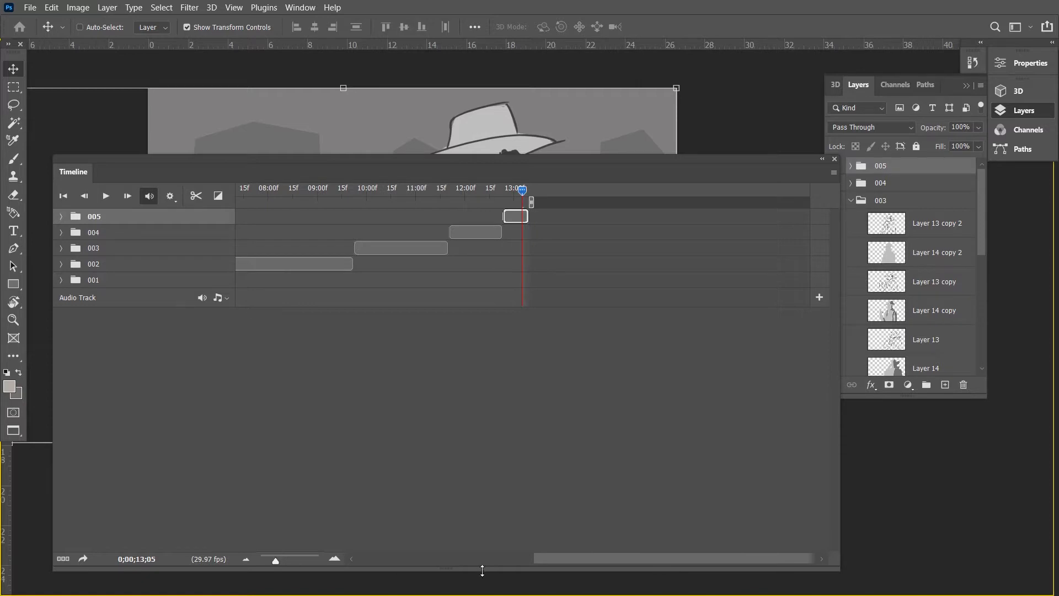
drag(569, 562, 564, 561)
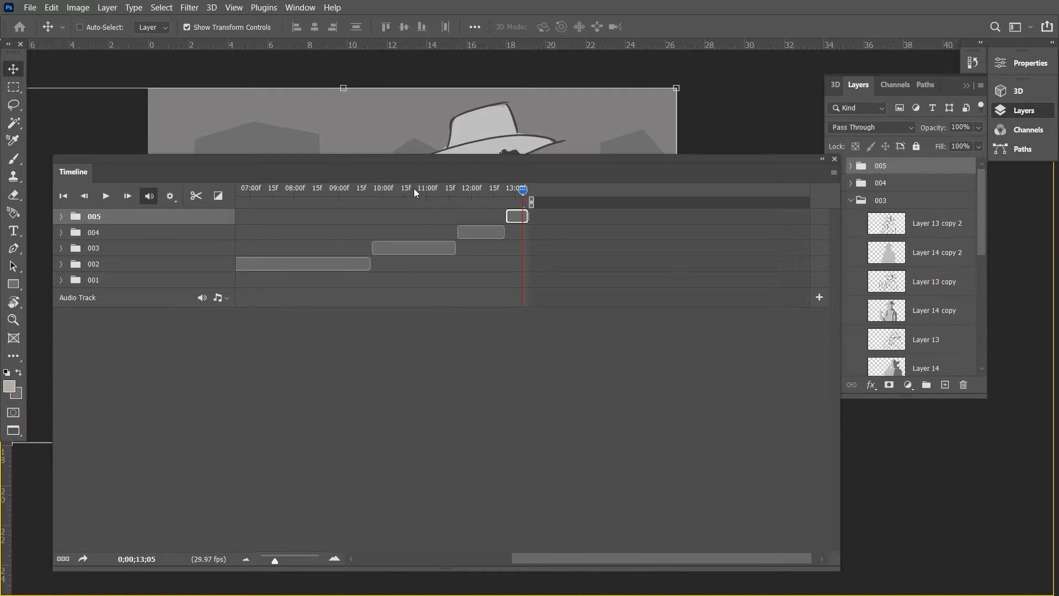
drag(416, 192, 342, 235)
drag(405, 161, 416, 233)
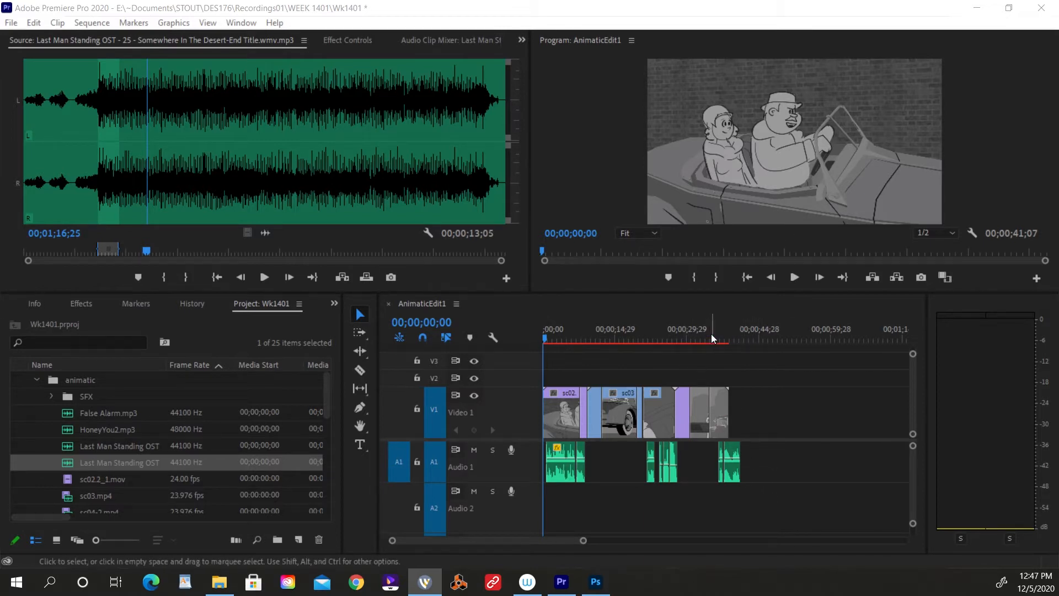
Switch to Premiere Pro and examine the clips around sc04-2.mp4 at the end of the AnimaticEdit1 sequence.
mouse_move(712, 338)
mouse_down()
mouse_move(703, 339)
mouse_move(717, 340)
mouse_up()
key(equal)
key(equal)
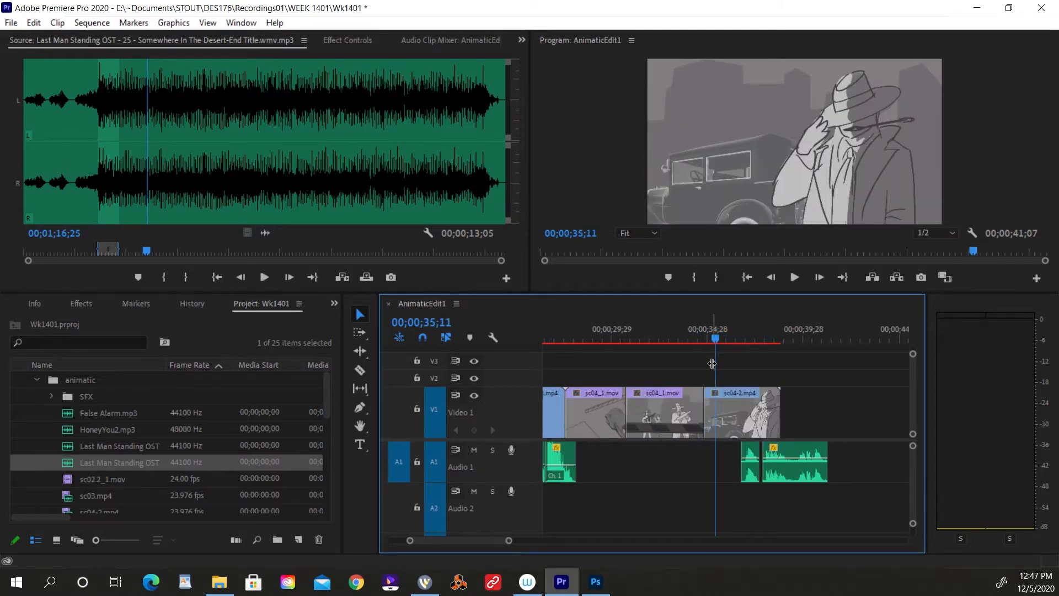
key(equal)
key(equal)
key(minus)
Play the AnimaticEdit1 sequence from 00;00;31;23 through to its end.
key(minus)
key(minus)
key(equal)
key(equal)
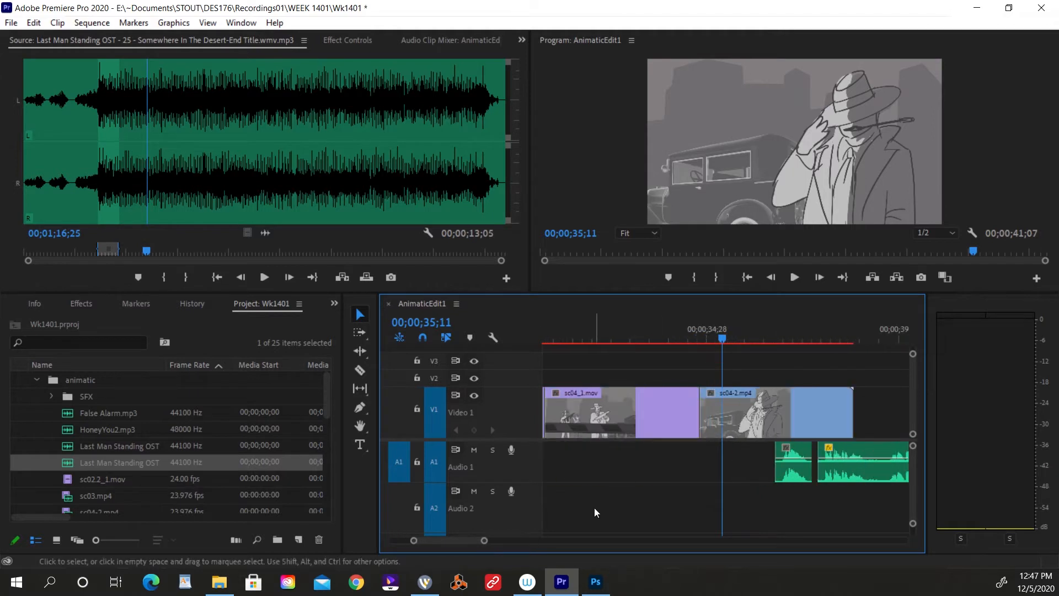
mouse_move(484, 542)
mouse_down()
mouse_move(537, 539)
mouse_move(491, 540)
mouse_up()
key(minus)
key(minus)
key(minus)
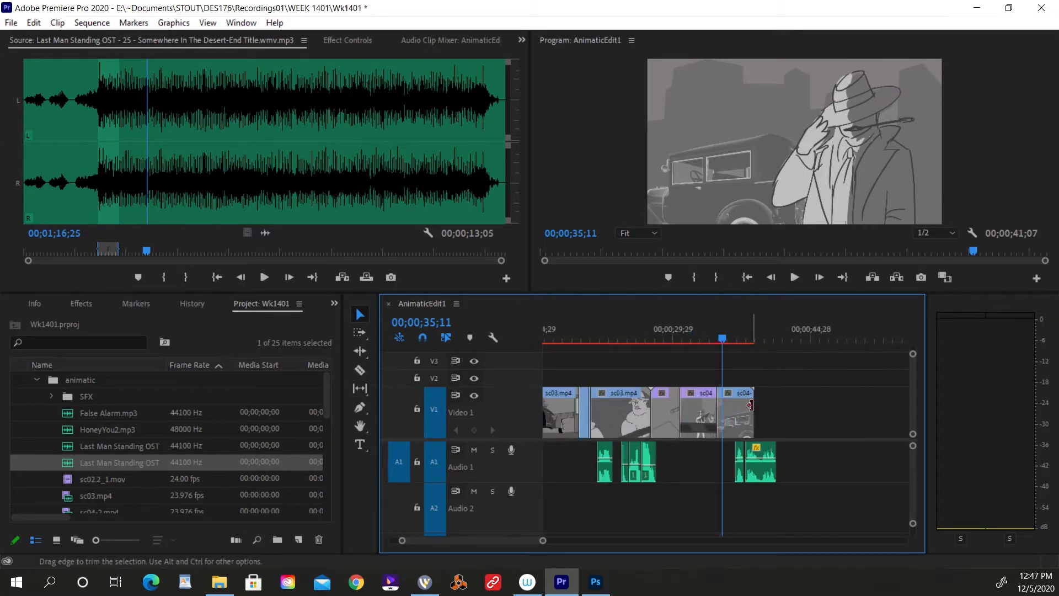
key(equal)
key(equal)
key(equal)
click(589, 338)
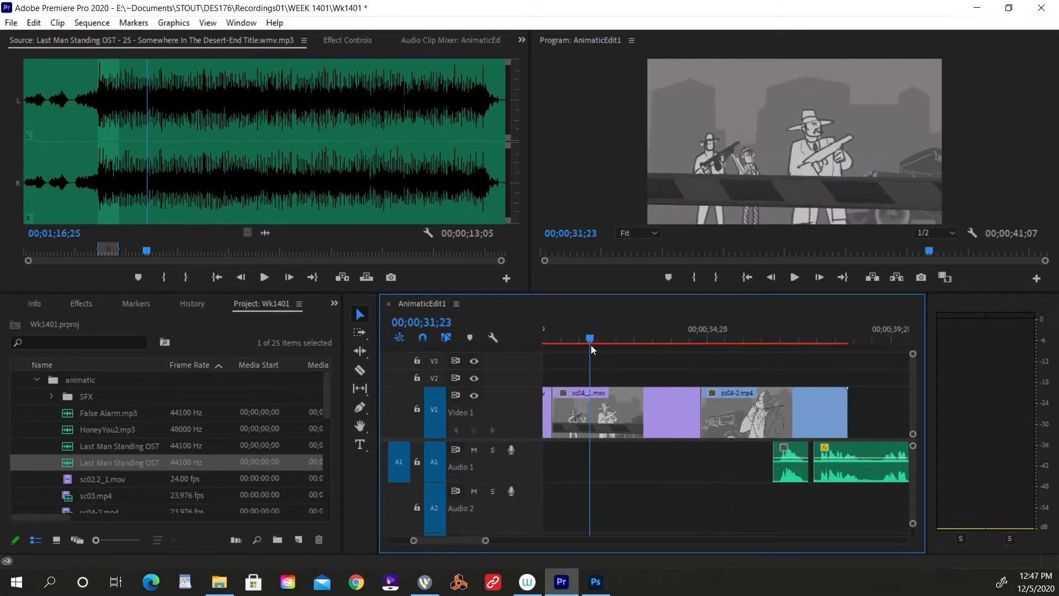
key(space)
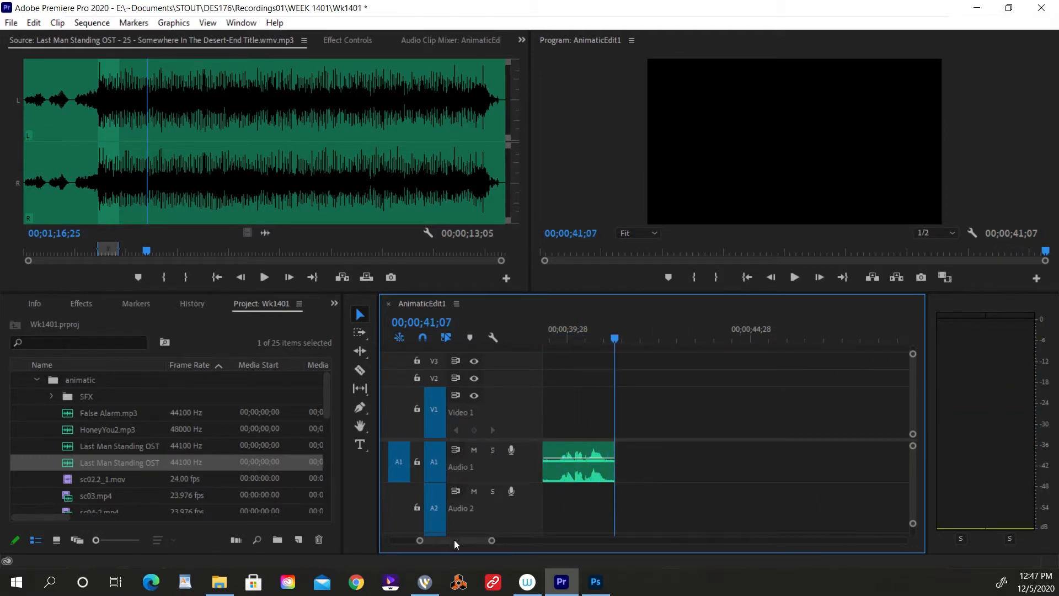
Add a frame hold to the sc04-2.mp4 clip at 00;00;38;23, just before the clip's end.
drag(454, 540, 452, 541)
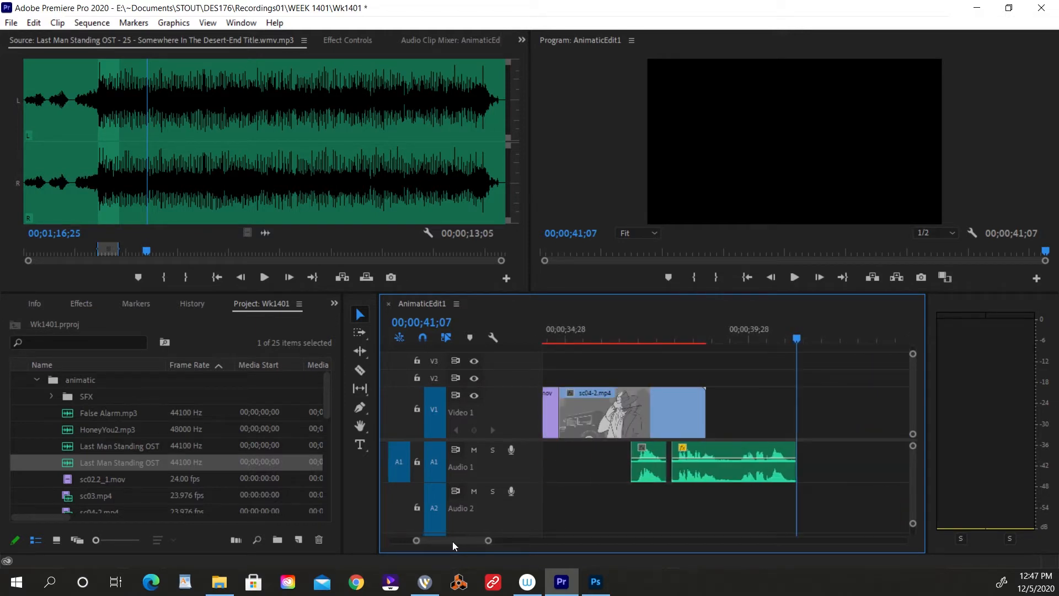
drag(621, 337, 703, 350)
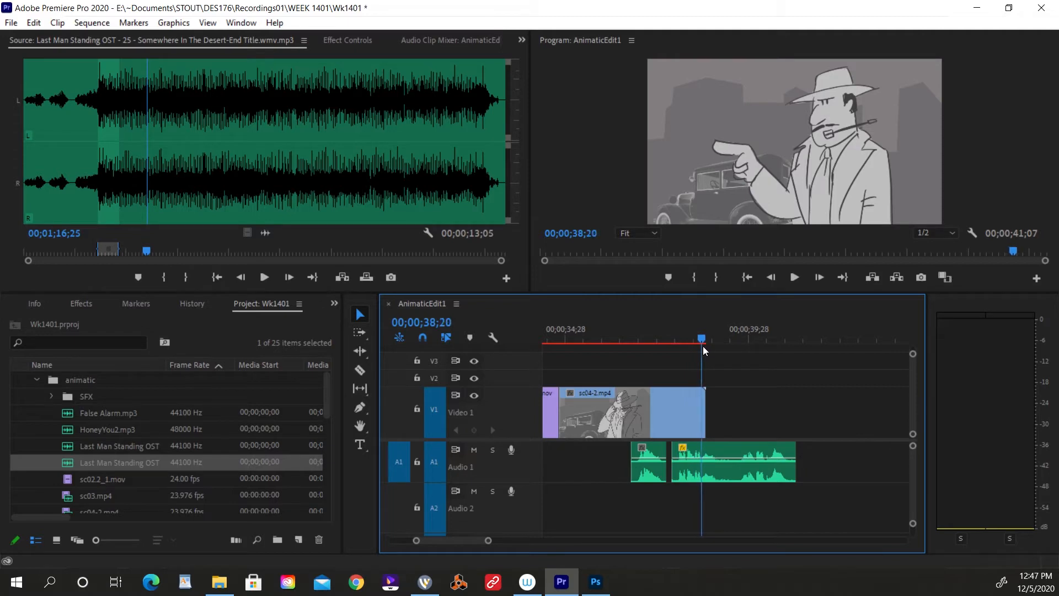
key(equal)
key(equal)
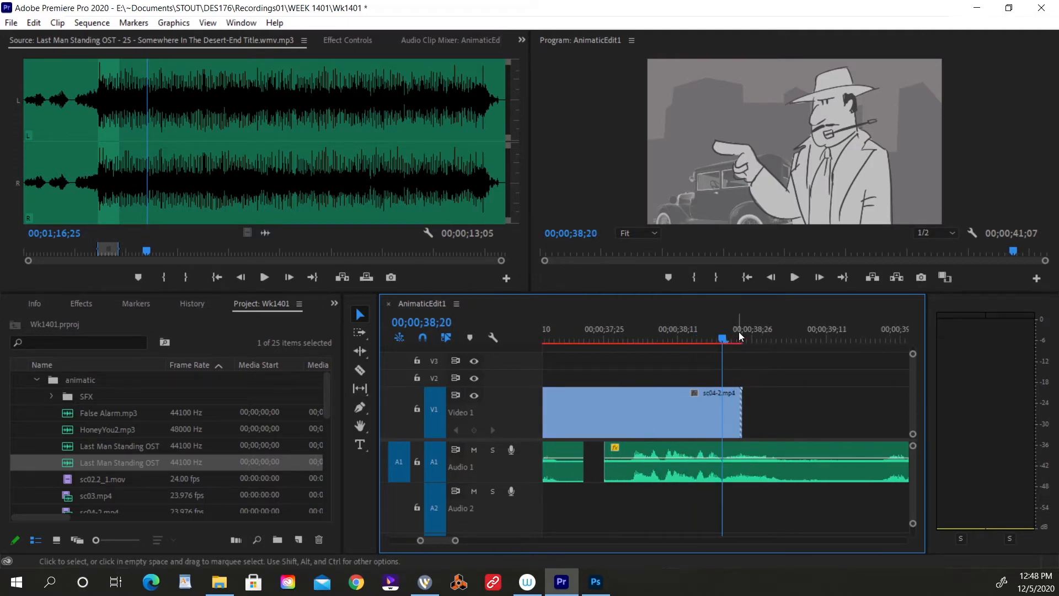
click(740, 338)
right_click(711, 413)
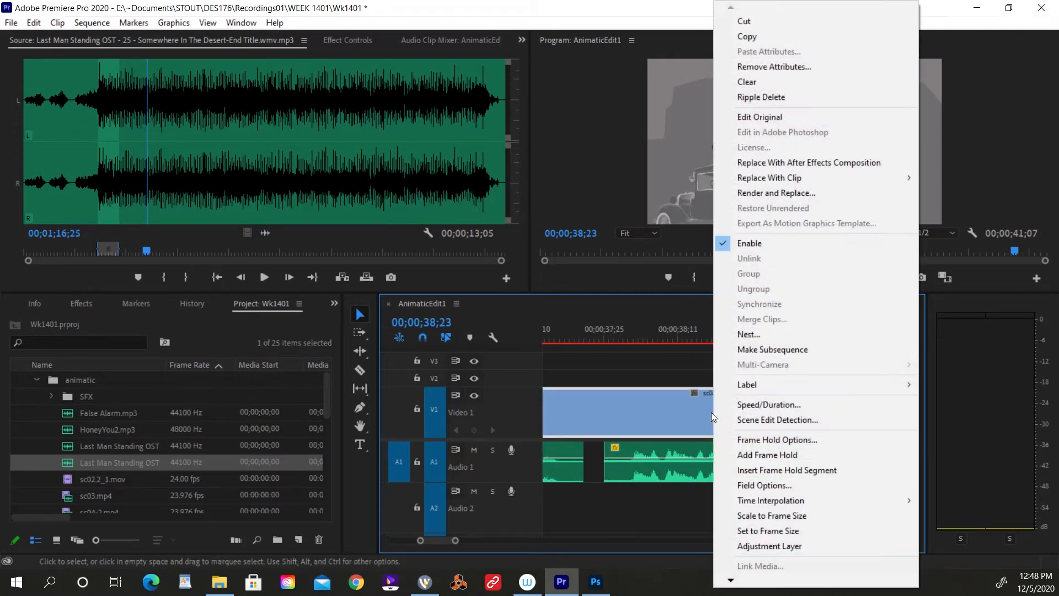
click(789, 456)
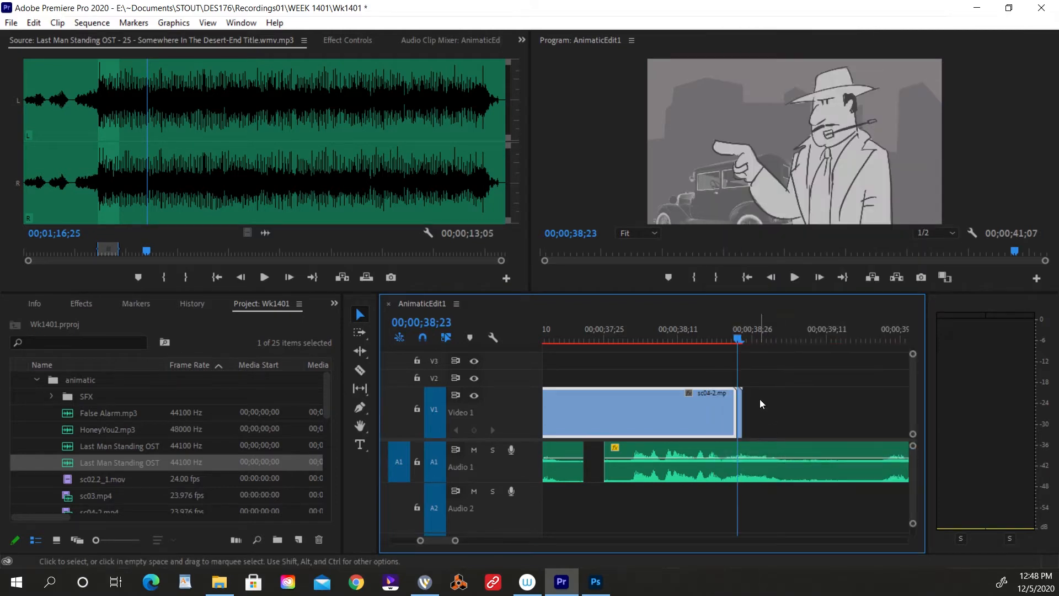
Extend the frame-hold segment of sc04-2.mp4 to the end of the last audio clip on Audio 1.
key(equal)
key(equal)
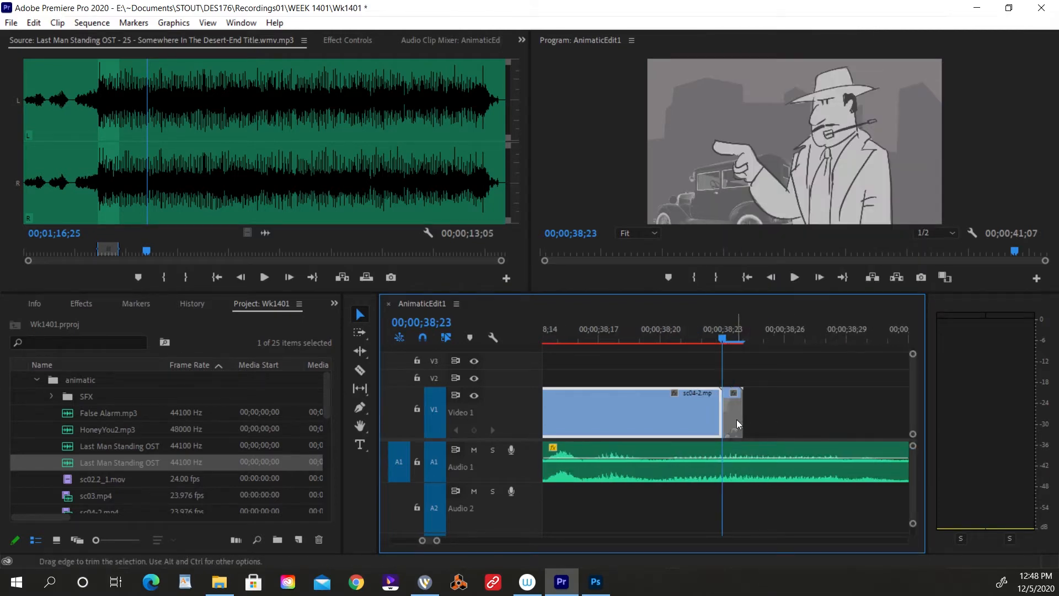
click(739, 408)
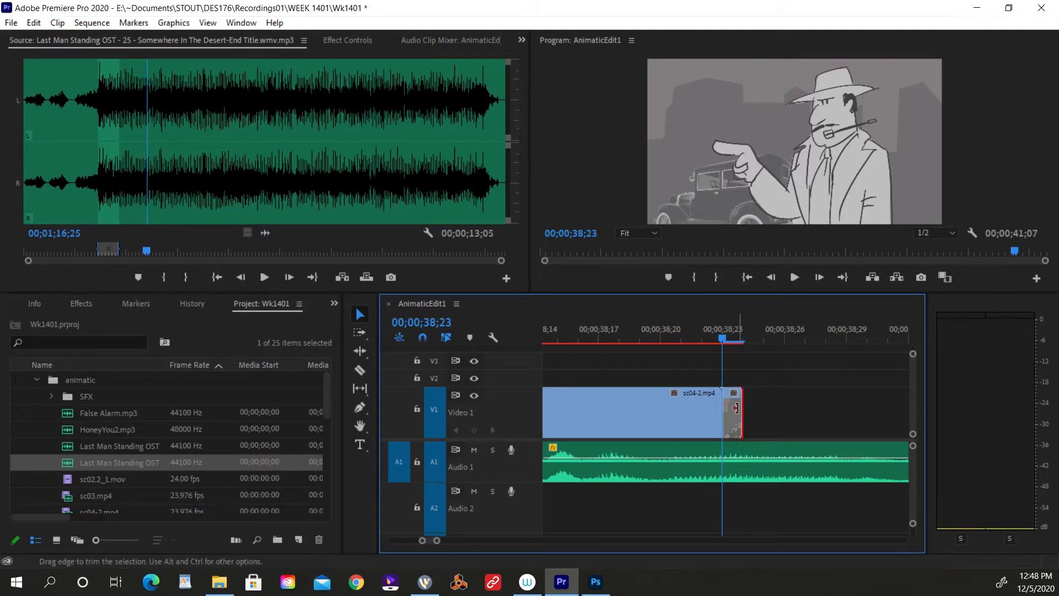
drag(736, 408, 846, 409)
click(785, 335)
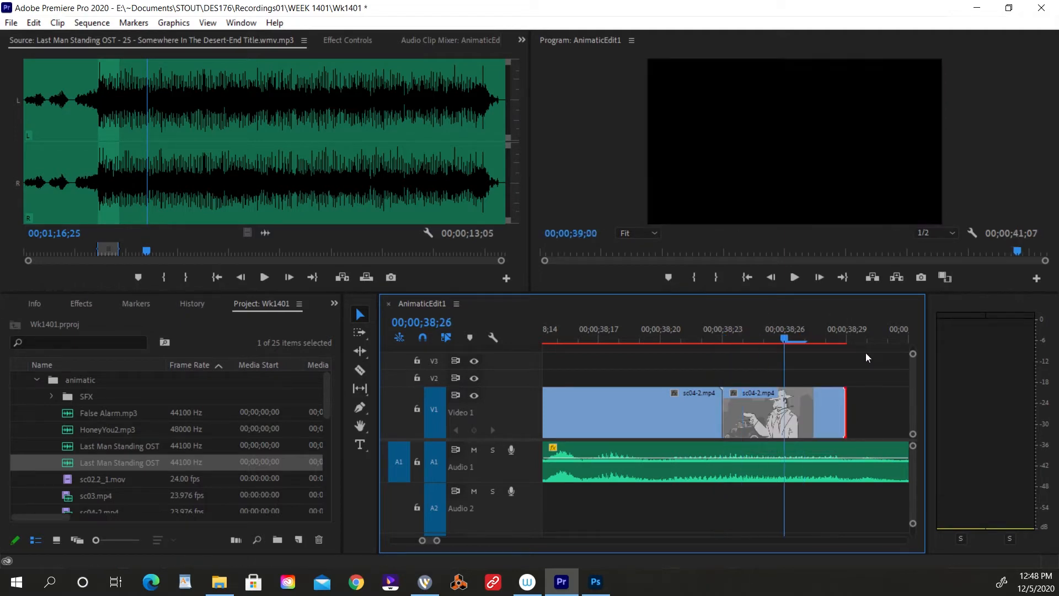
drag(867, 357, 808, 359)
key(minus)
key(minus)
key(minus)
key(minus)
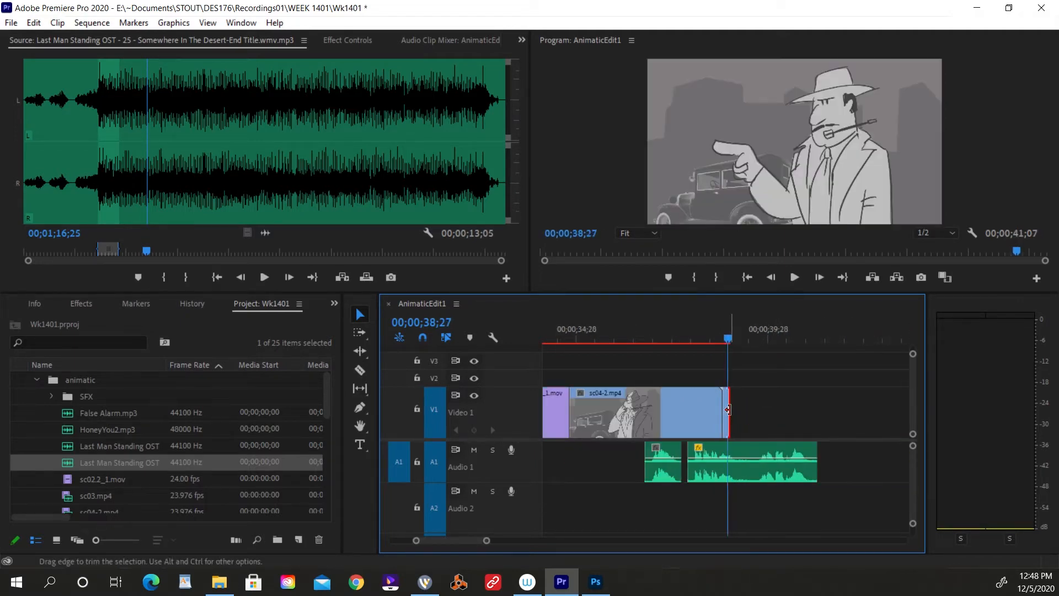
drag(728, 409, 816, 409)
Play the ending from 00;00;36;16 and check the audio around 00;00;39;04.
click(639, 339)
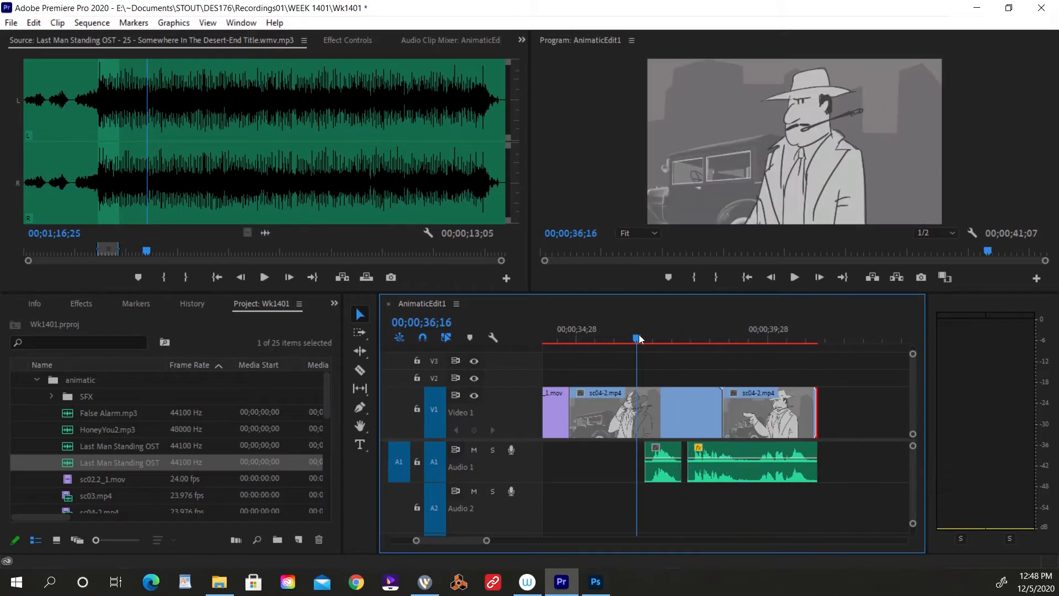
key(space)
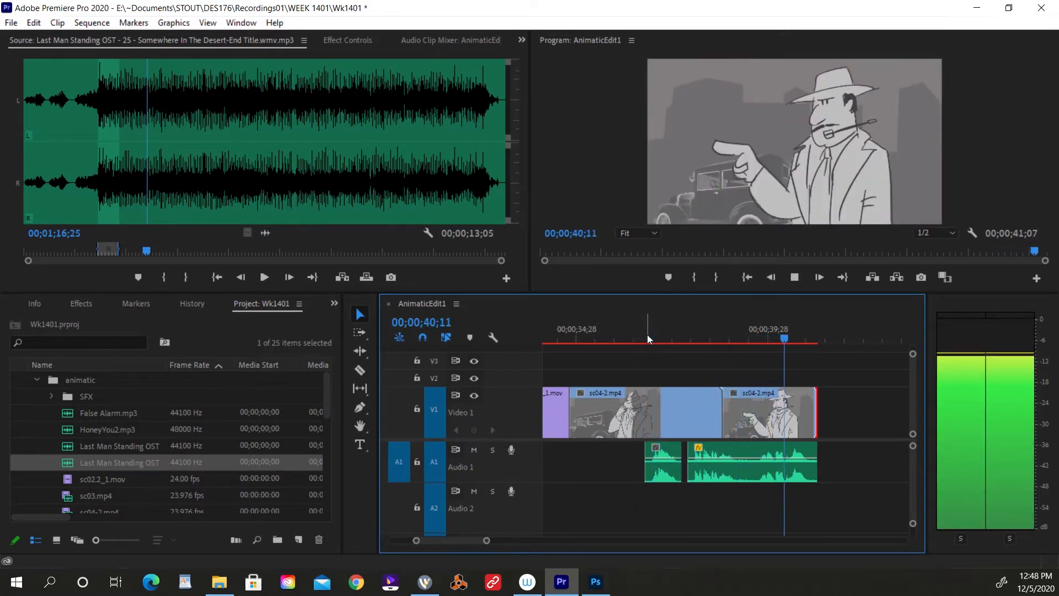
click(739, 337)
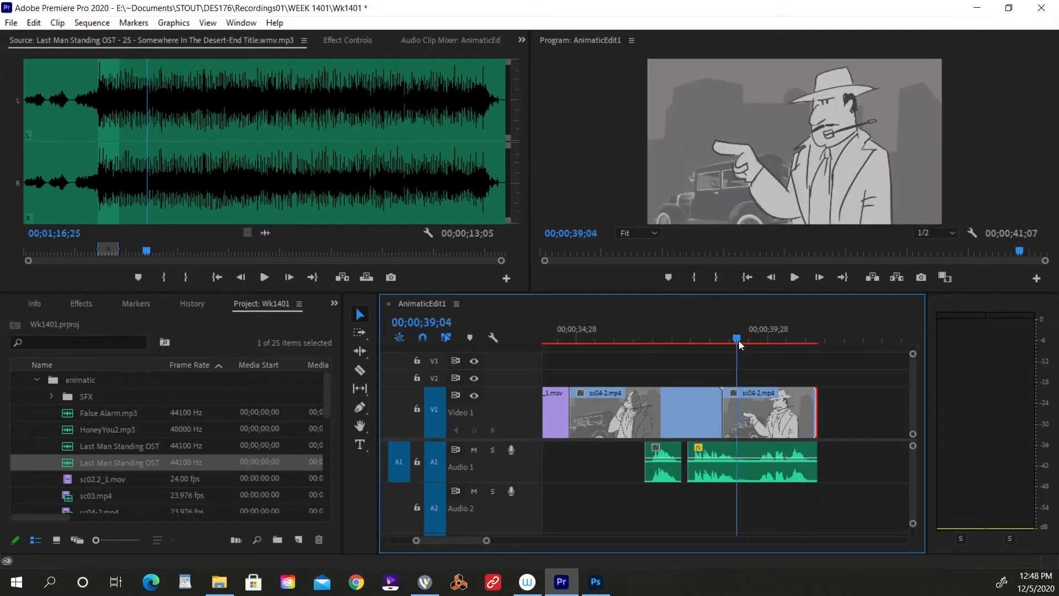
click(734, 340)
Cut out a short piece of the last audio clip starting at 00;00;39;08, delete it, and move the remainder earlier to close the gap.
click(741, 338)
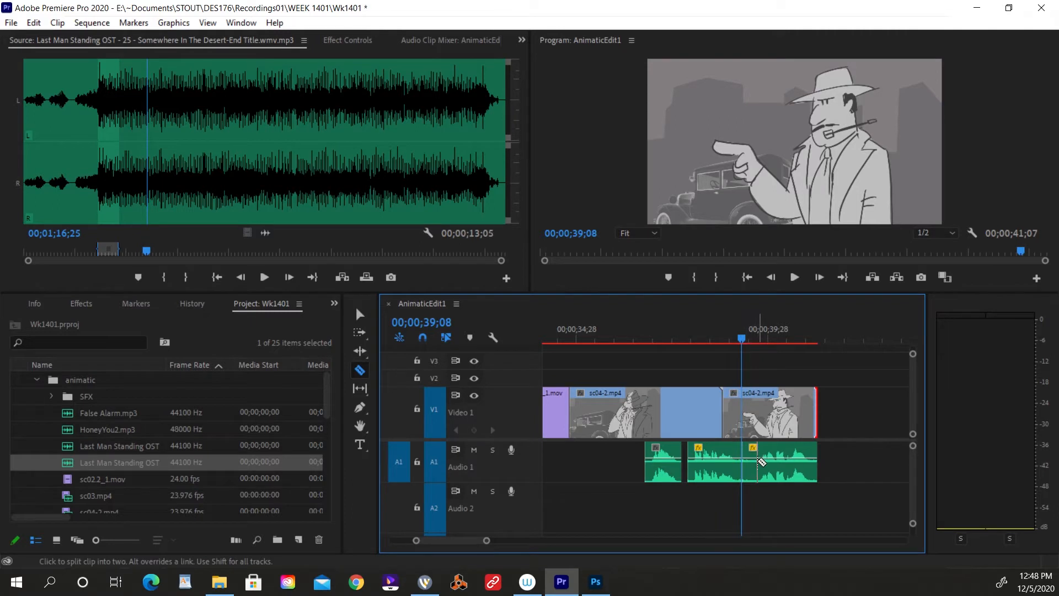
click(755, 462)
key(v)
click(749, 455)
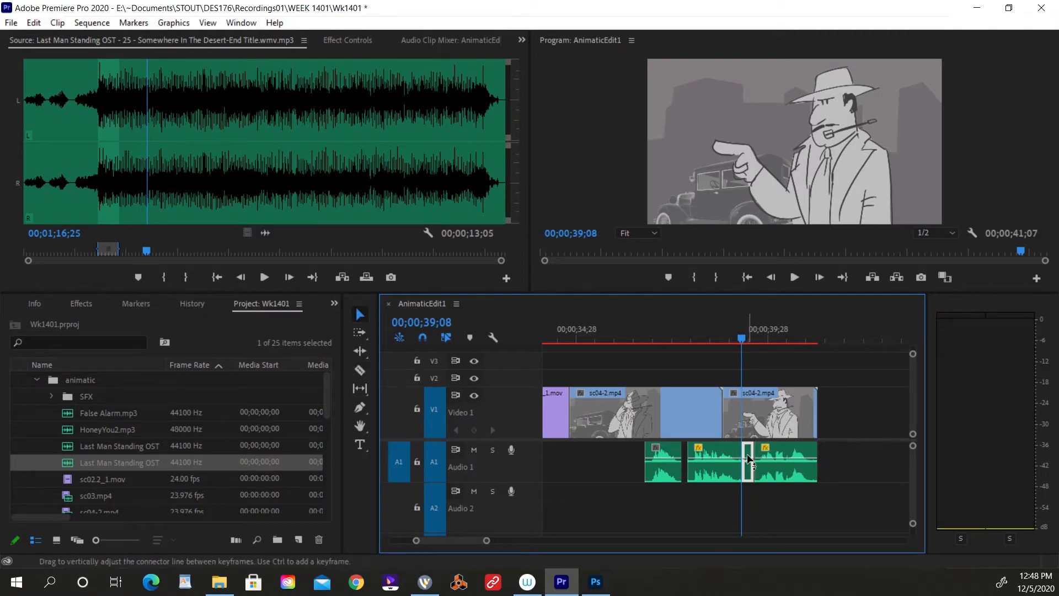
key(Delete)
drag(772, 455, 759, 455)
Play back the tightened audio from shortly before the cut to about 00;00;40;20.
click(719, 339)
key(space)
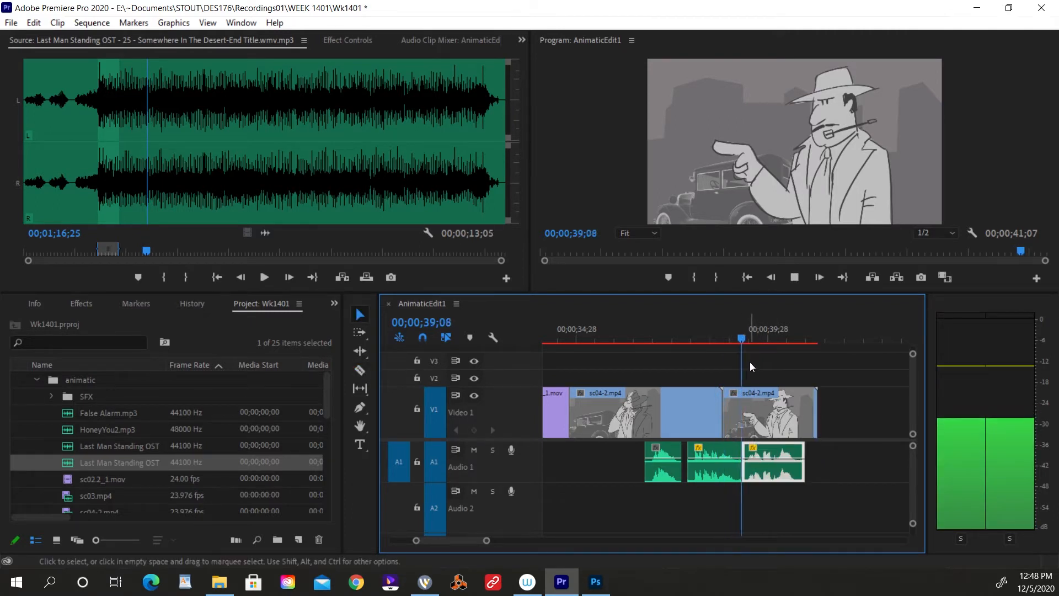
key(space)
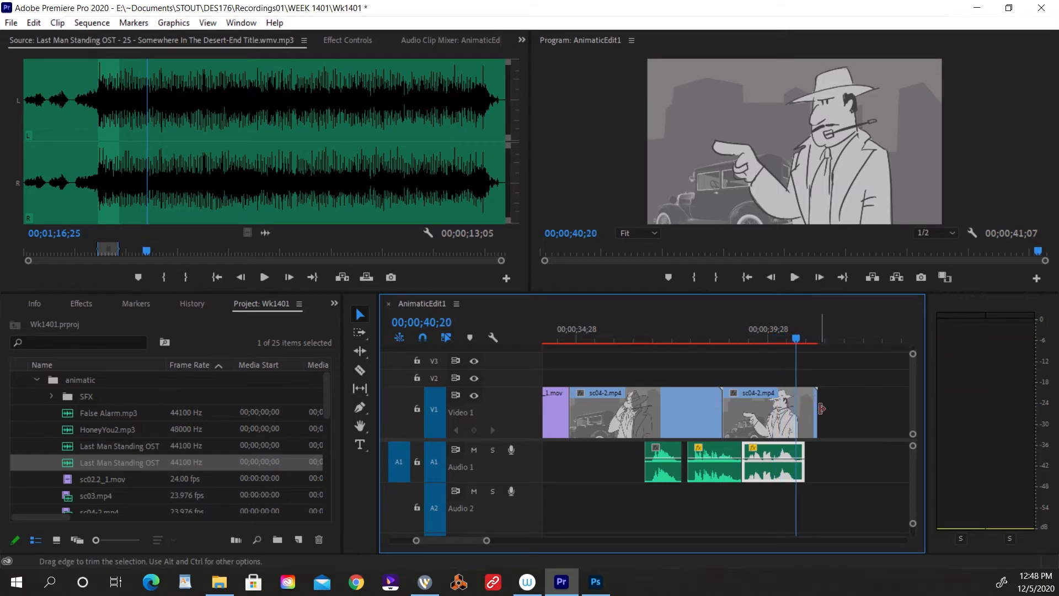
Trim the end of the last sc04-2.mp4 clip to the end of the last audio clip and start playback.
drag(823, 408, 805, 409)
click(724, 339)
key(space)
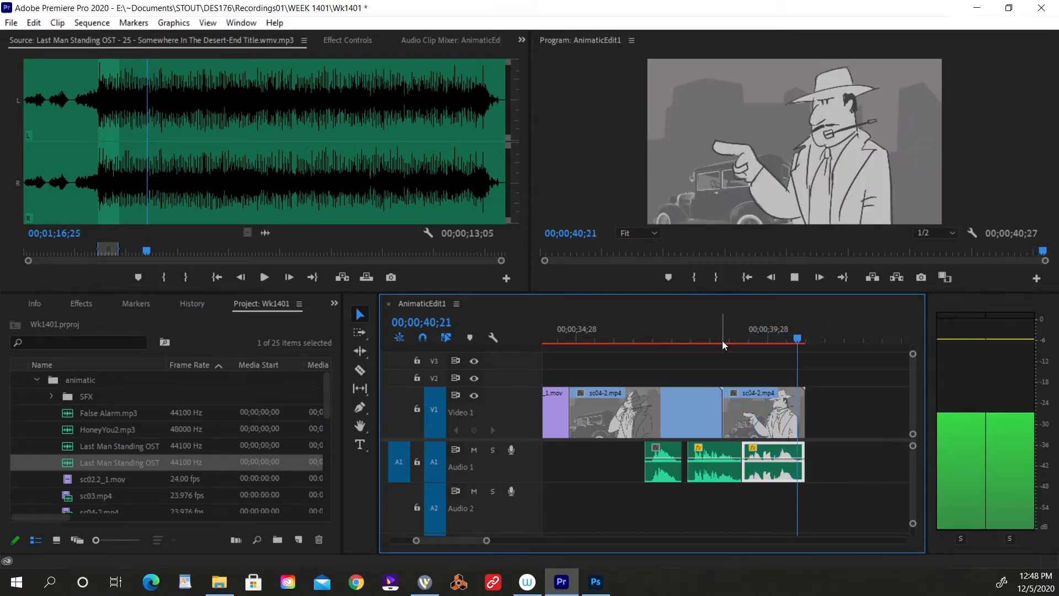
Play the sequence from 00;00;30;00 through both sc04_1.mov clips to about 00;00;35;06 to judge the pacing.
drag(717, 340, 557, 357)
key(minus)
click(605, 339)
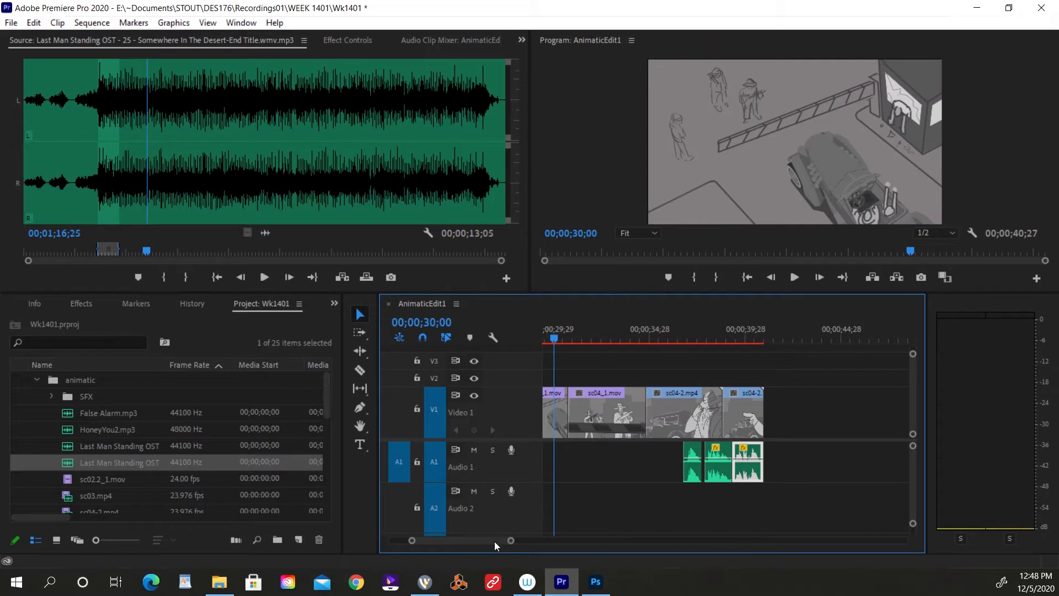
scroll(494, 542, up, 5)
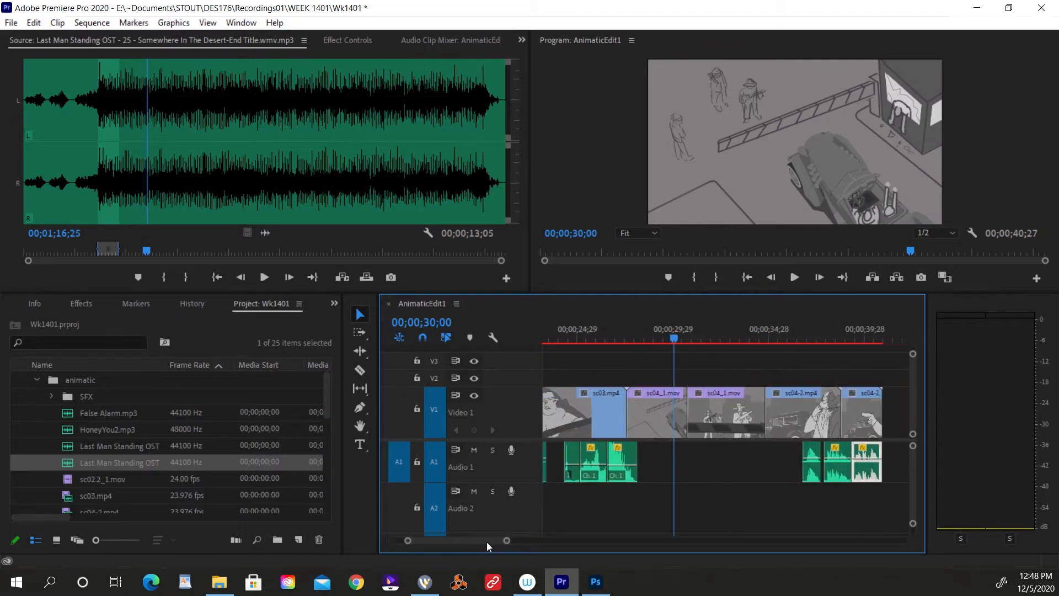
key(space)
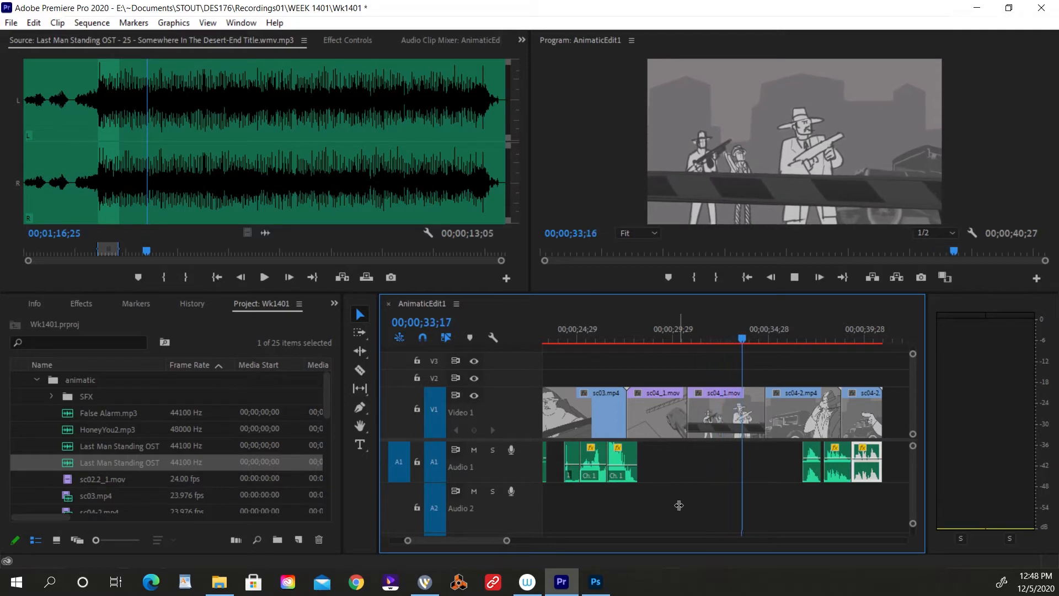
key(space)
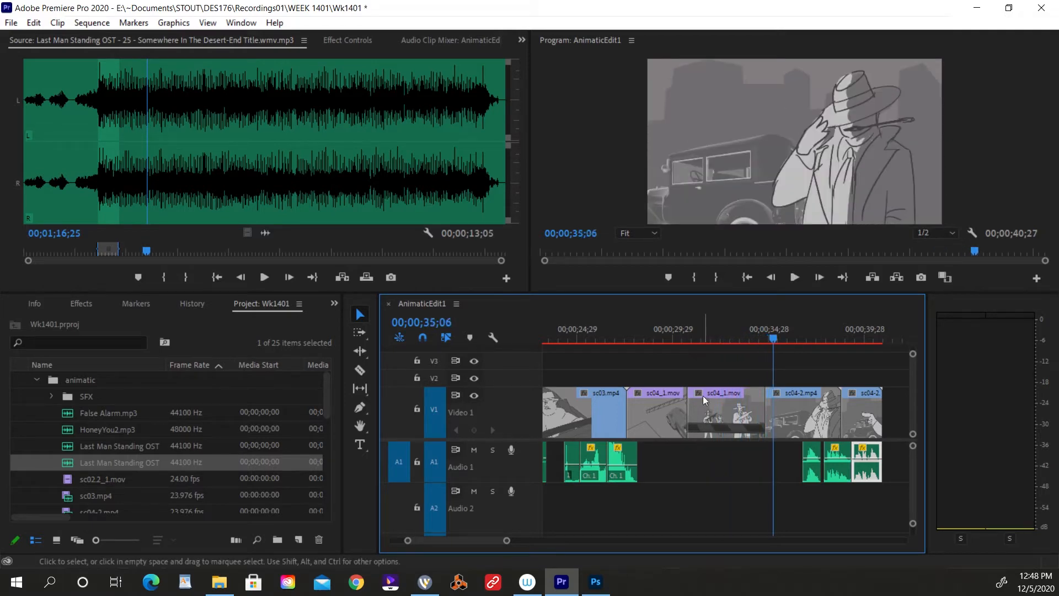
Speed up the second sc04_1.mov clip to half its duration and close the gap left after it.
drag(726, 334, 711, 359)
right_click(723, 424)
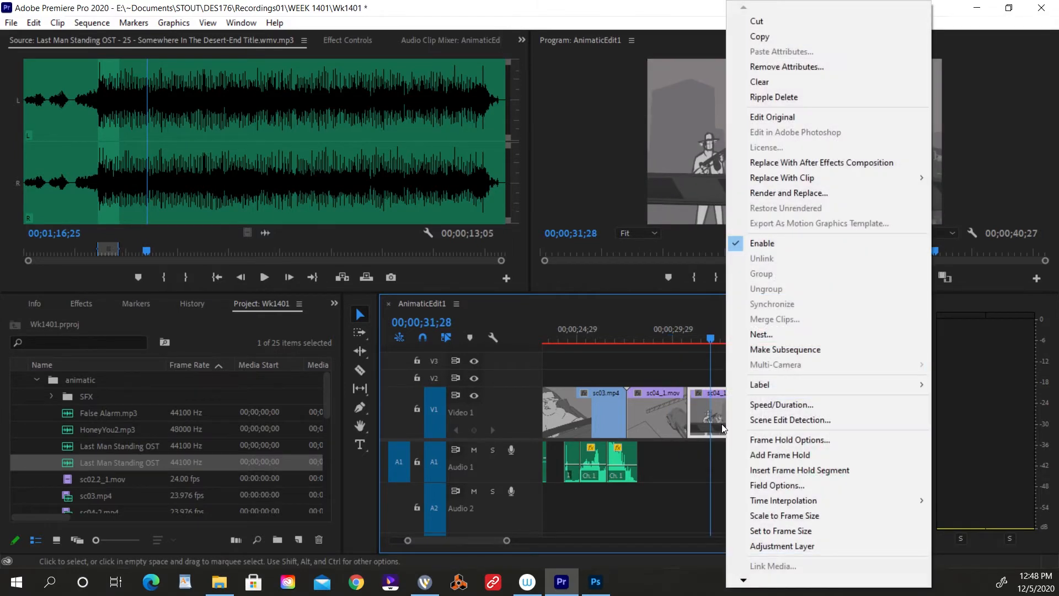
click(774, 406)
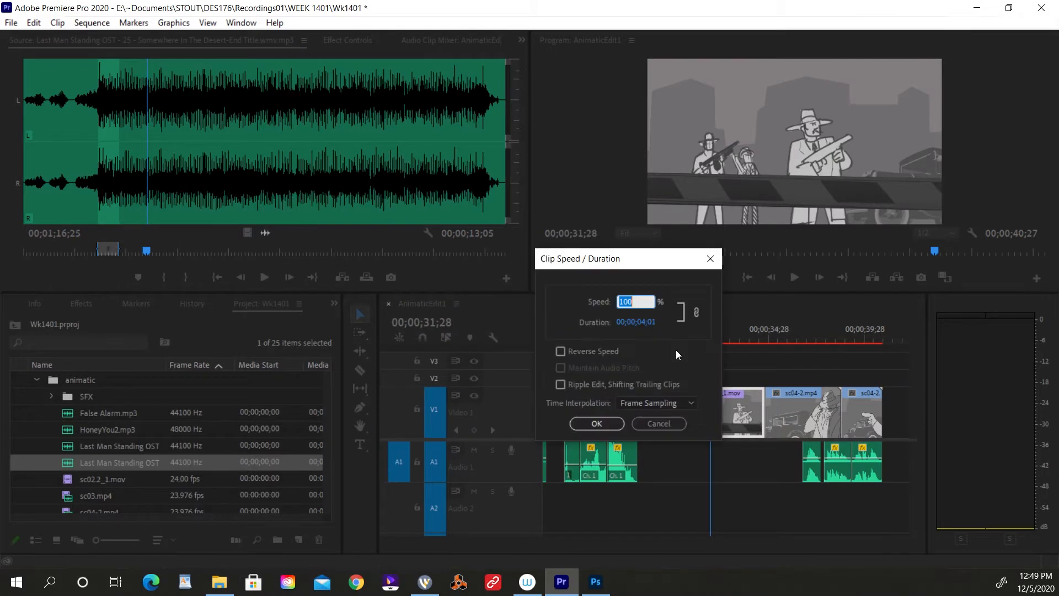
text(50)
key(Return)
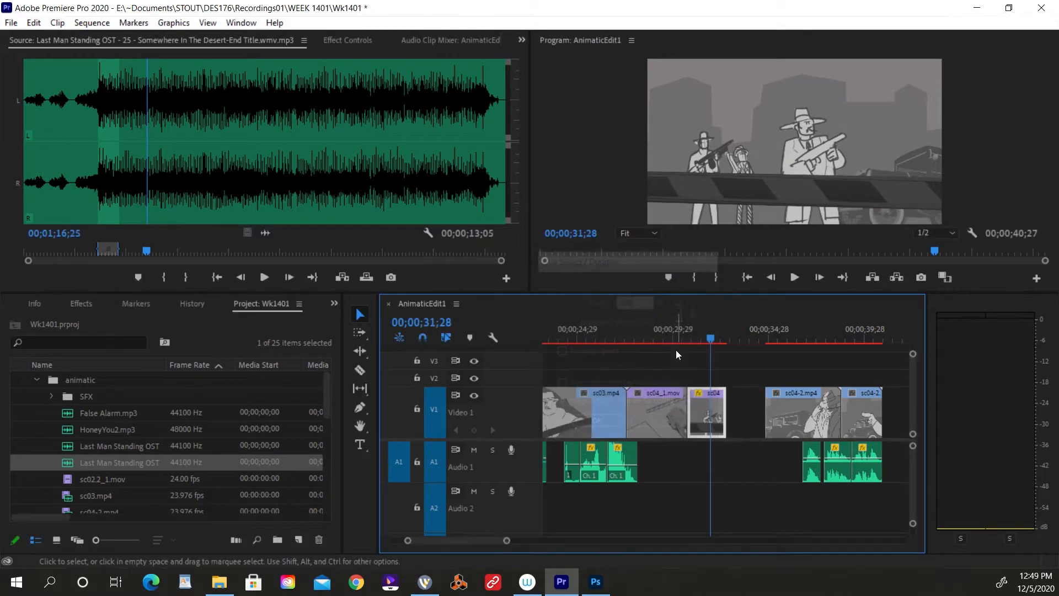
click(742, 418)
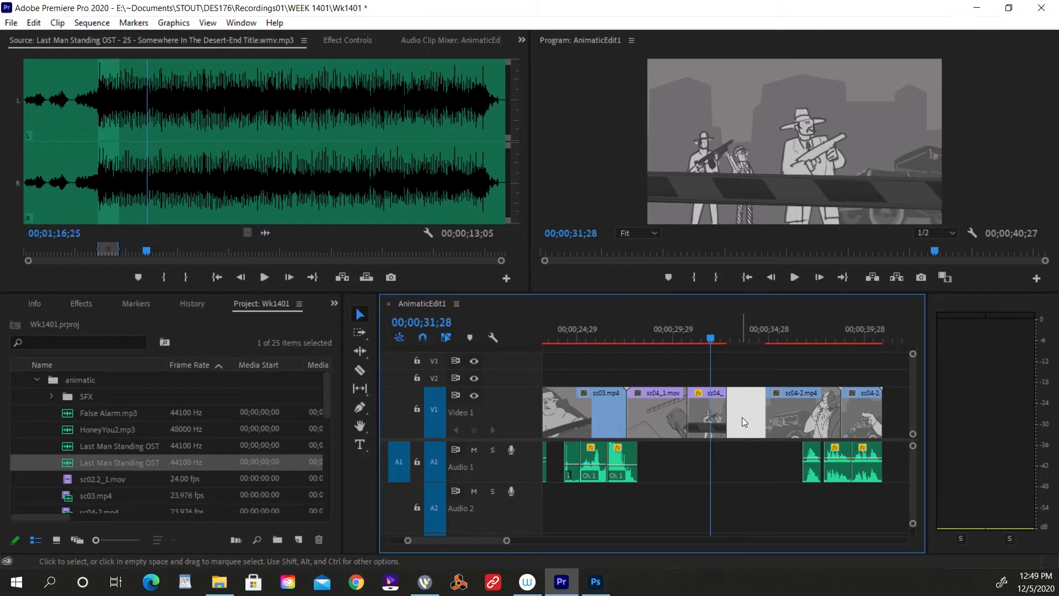
key(Delete)
Play back the sped-up sc04_1.mov clip and its transitions from and to the neighbouring shots.
drag(690, 336, 680, 335)
key(space)
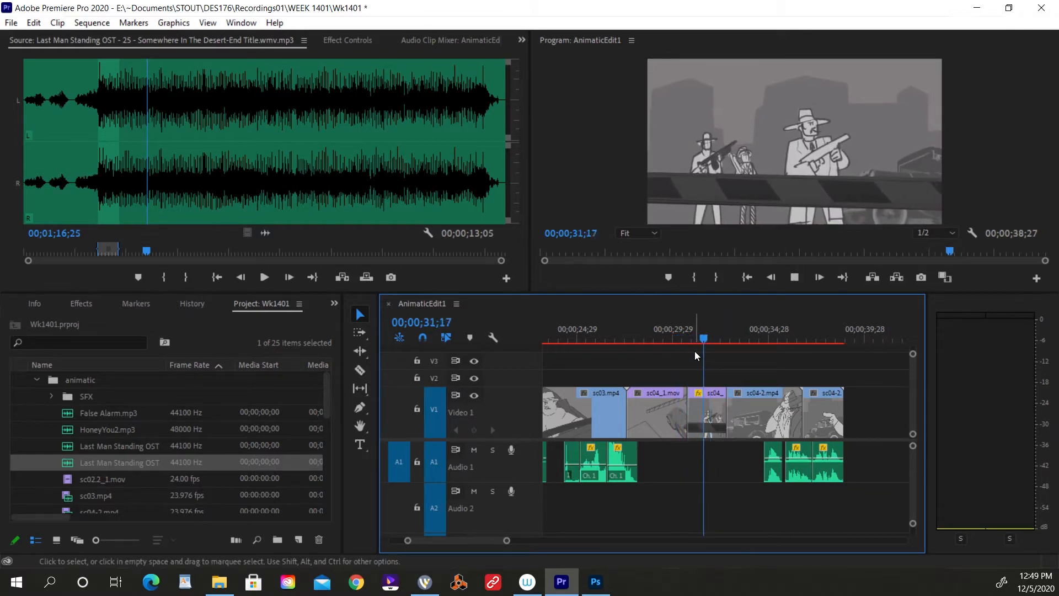
key(space)
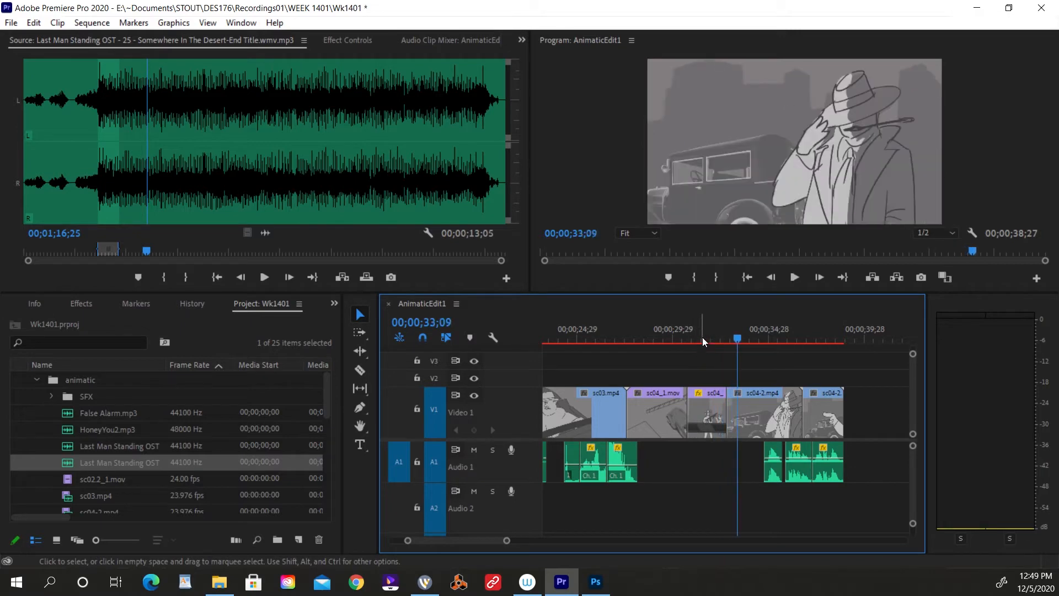
click(653, 330)
key(space)
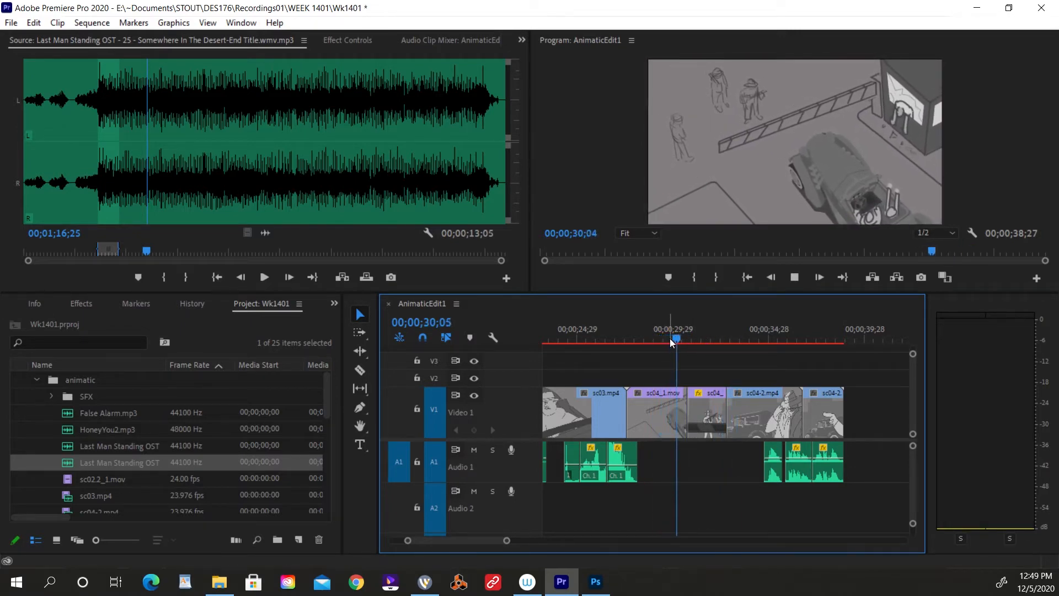
key(space)
Split the sc03.mp4 clip on Video 1 at 00;00;26;18, and play the cut to about 00;00;27;08.
drag(624, 329, 590, 364)
key(=)
key(=)
key(space)
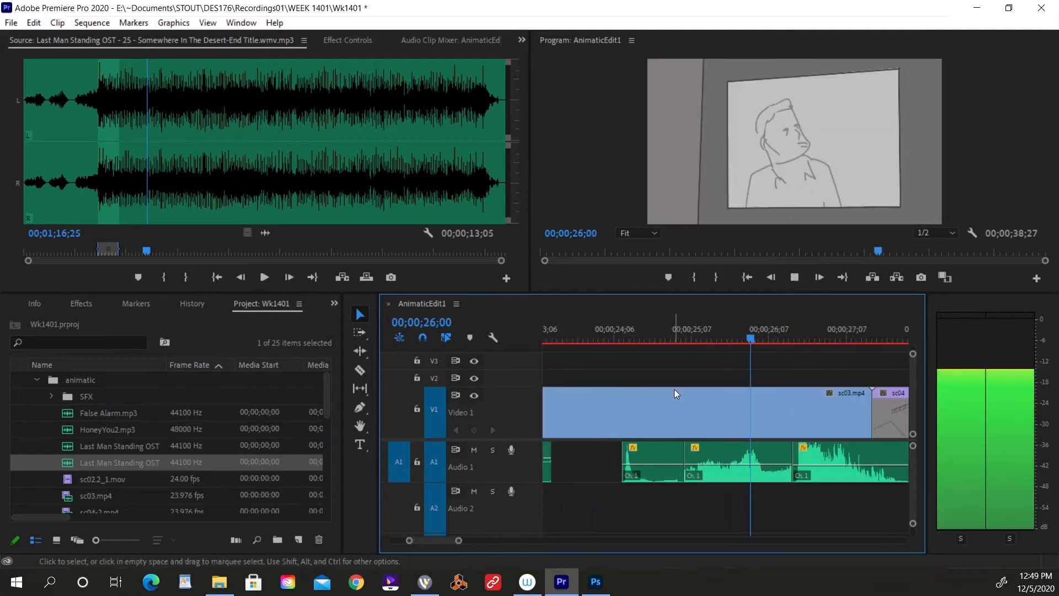
drag(780, 345, 799, 340)
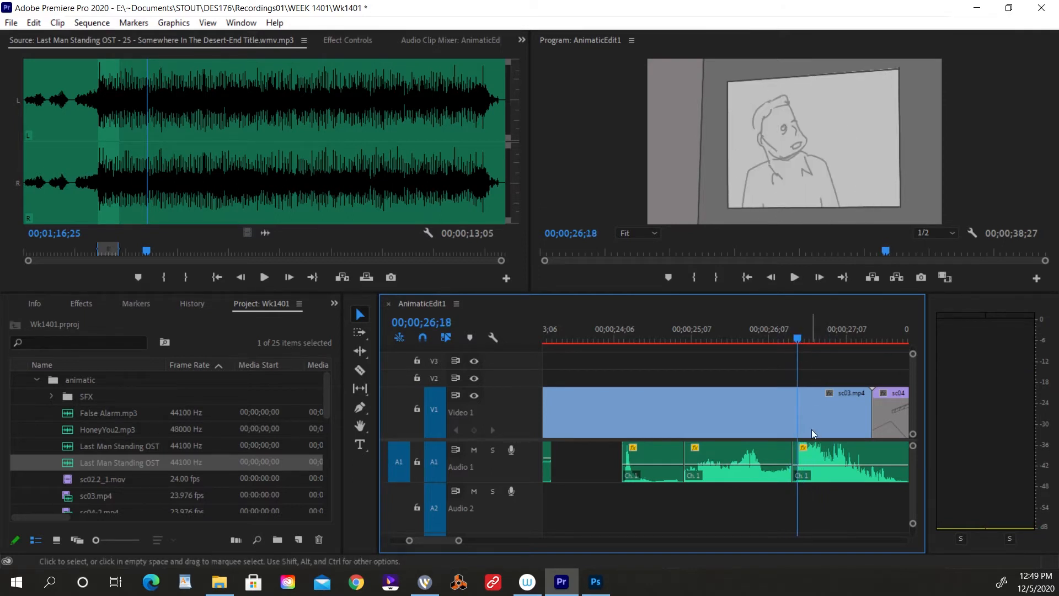
key(c)
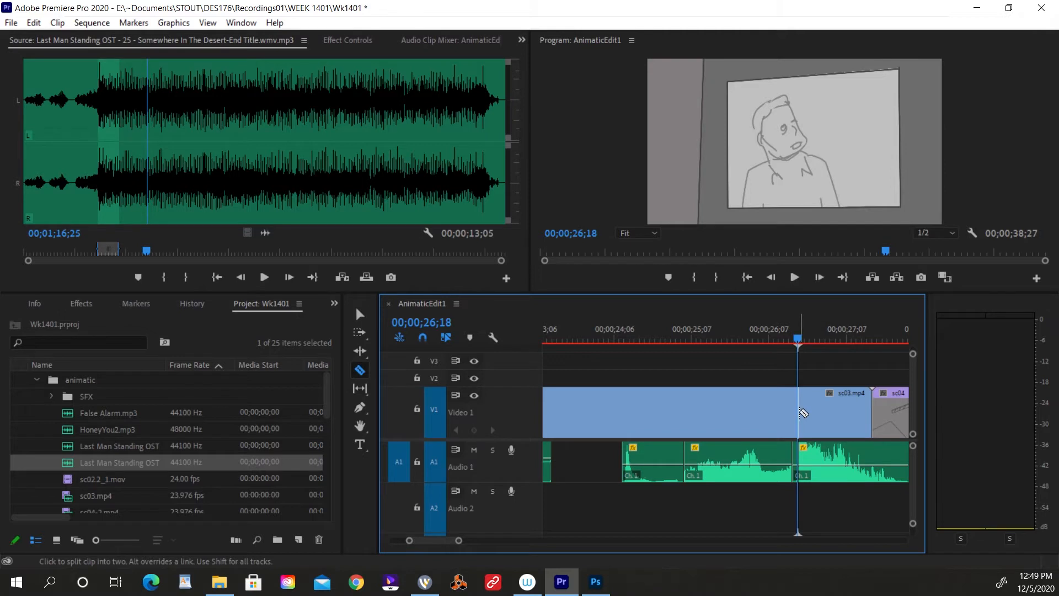
click(800, 413)
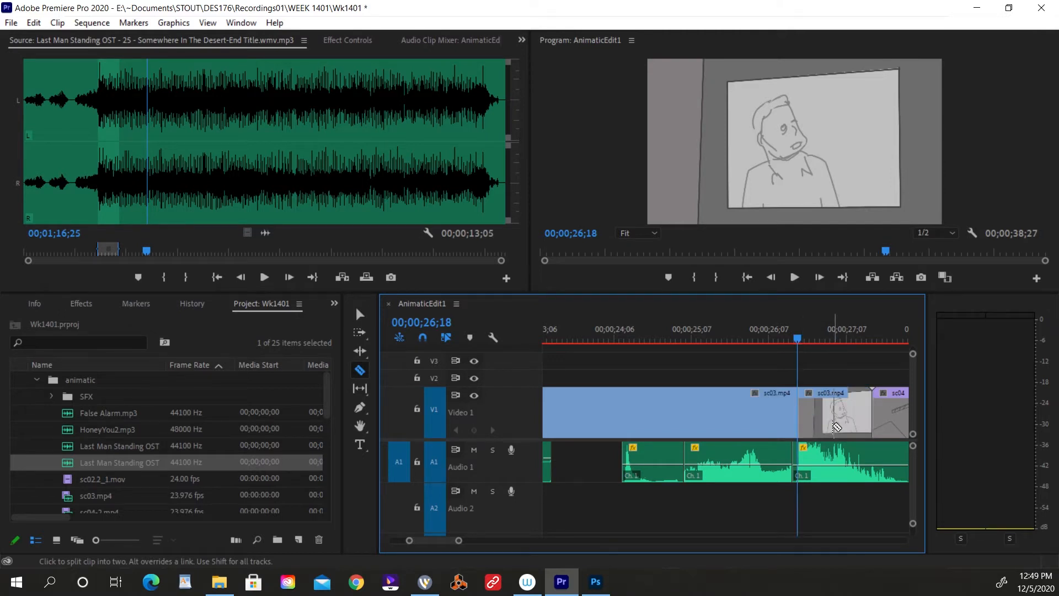
key(space)
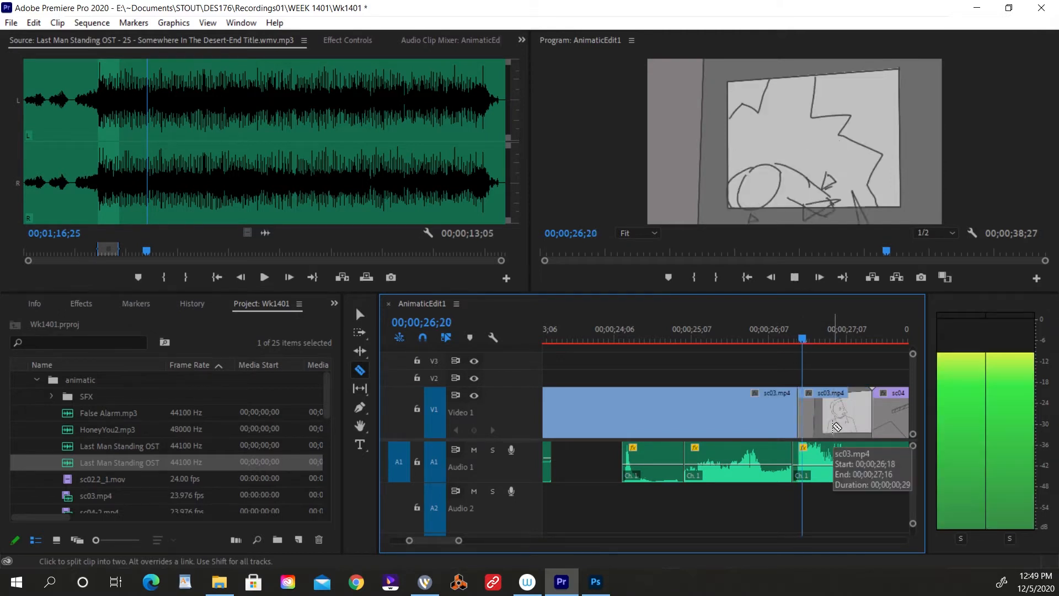
key(space)
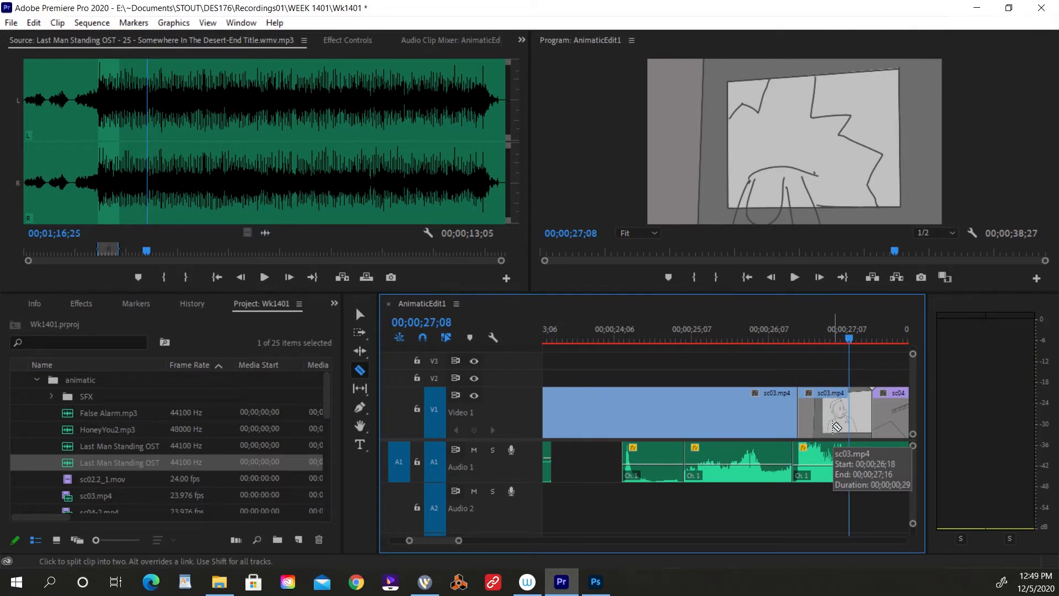
Shift all clips from the first sc04_1.mov clip onward about six and a half seconds later to open a gap.
key(minus)
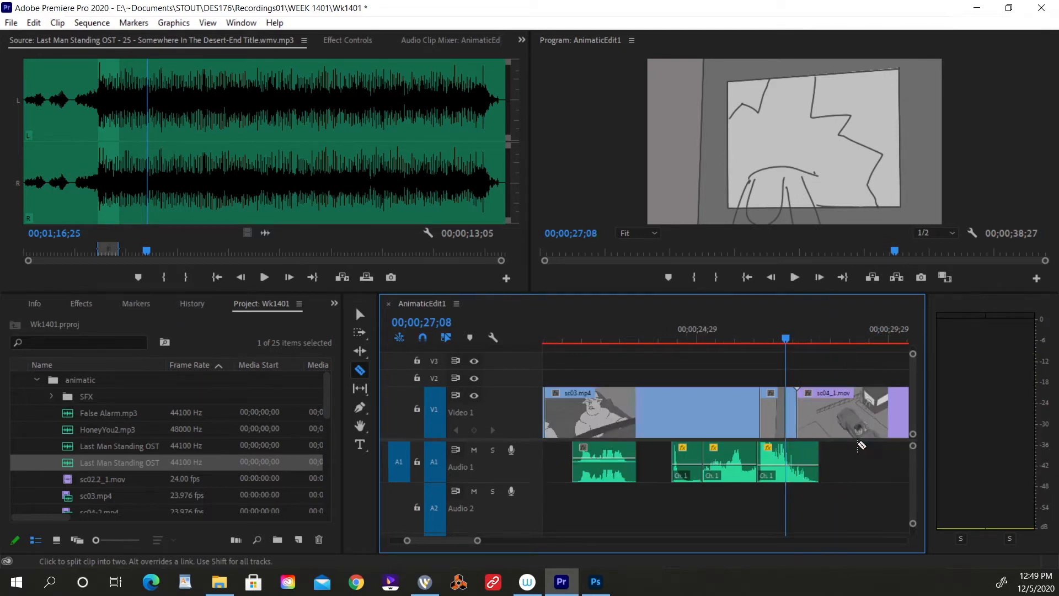
key(a)
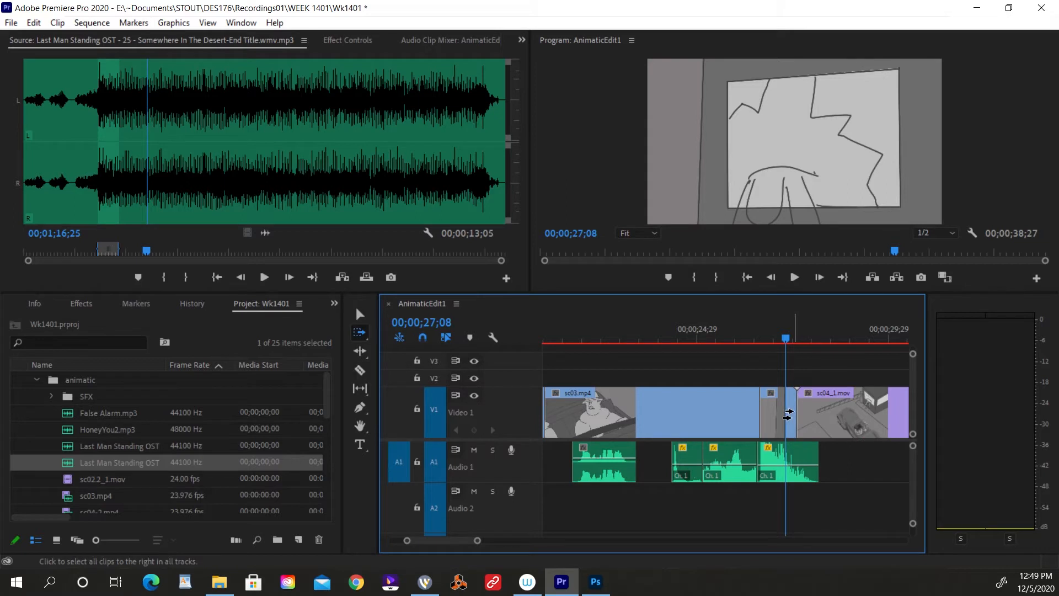
click(794, 414)
click(853, 408)
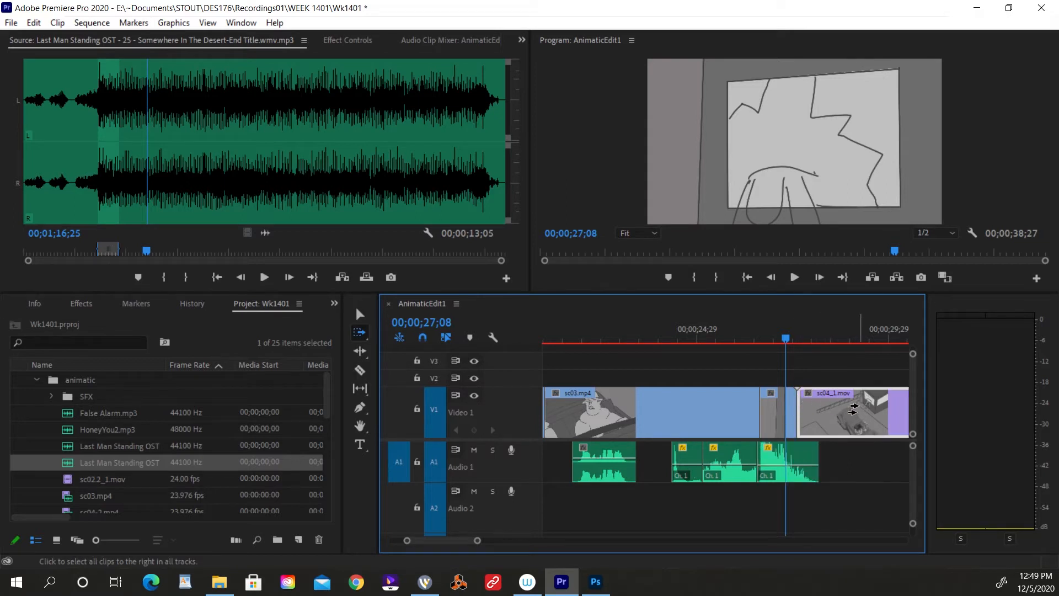
key(minus)
key(minus)
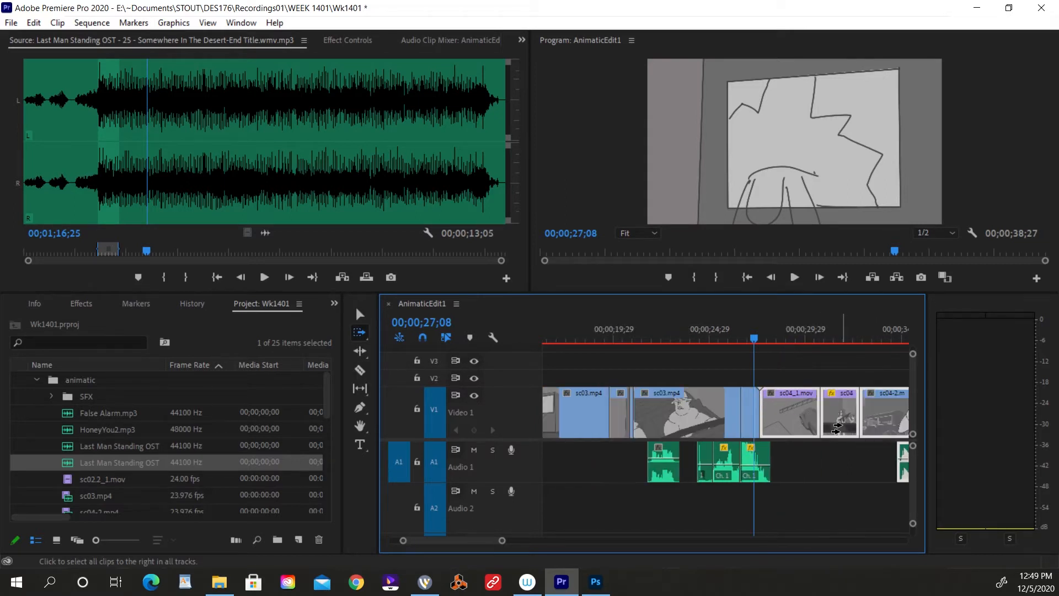
drag(758, 416, 807, 410)
Play the end of sc03.mp4, and move its short last segment on Video 1 later to around 00;00;29;22.
key(equal)
key(equal)
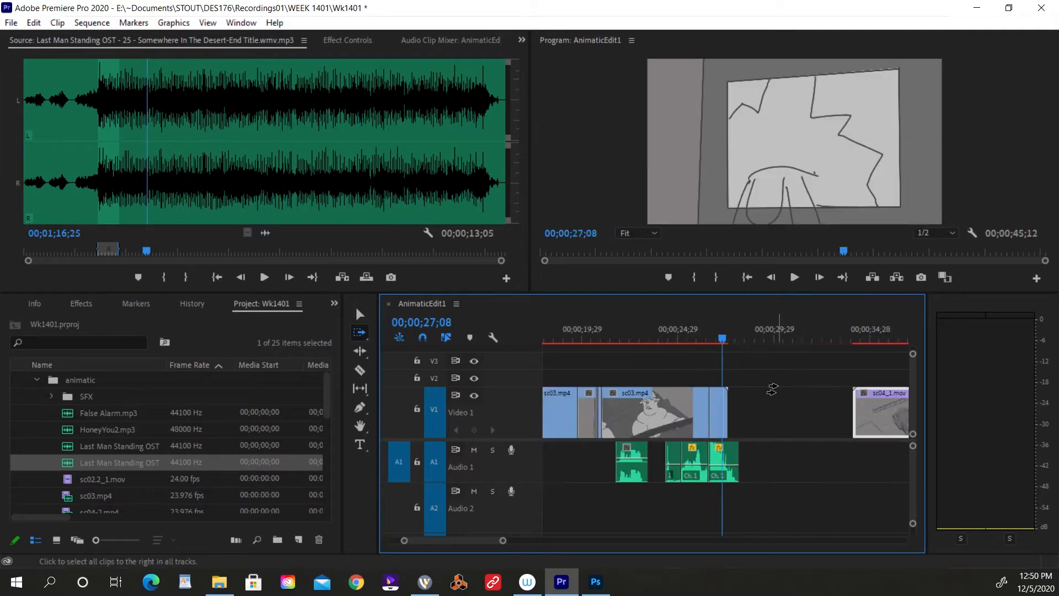
key(v)
mouse_move(724, 331)
mouse_down()
mouse_move(734, 327)
mouse_move(707, 336)
mouse_up()
key(space)
key(space)
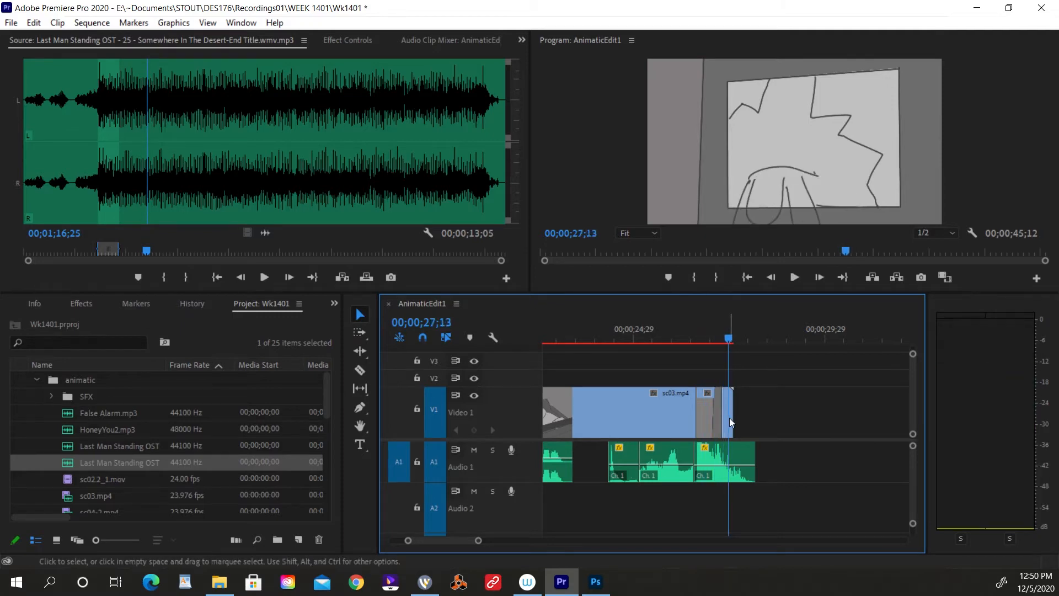
drag(729, 419, 823, 415)
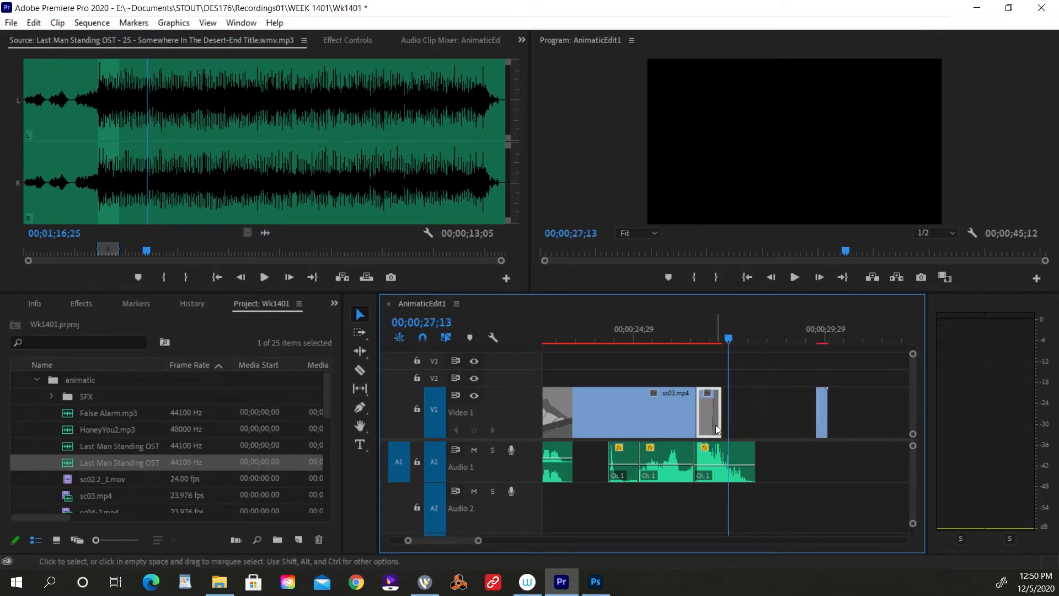
Set the speed of the short sc03.mp4 clip starting at 00;00;26;18 to 50% and play it back.
right_click(709, 413)
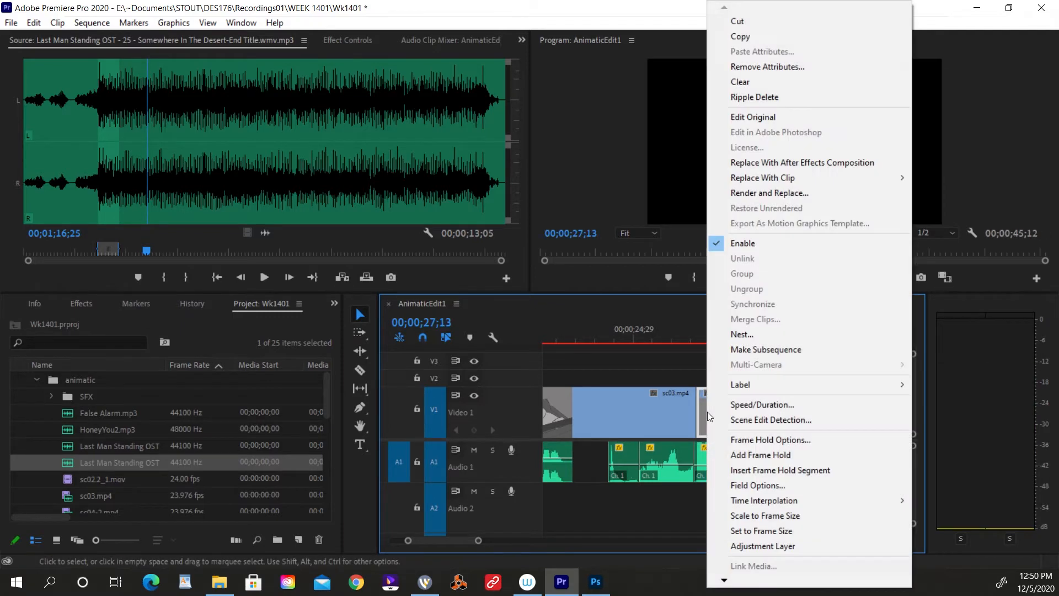
click(755, 405)
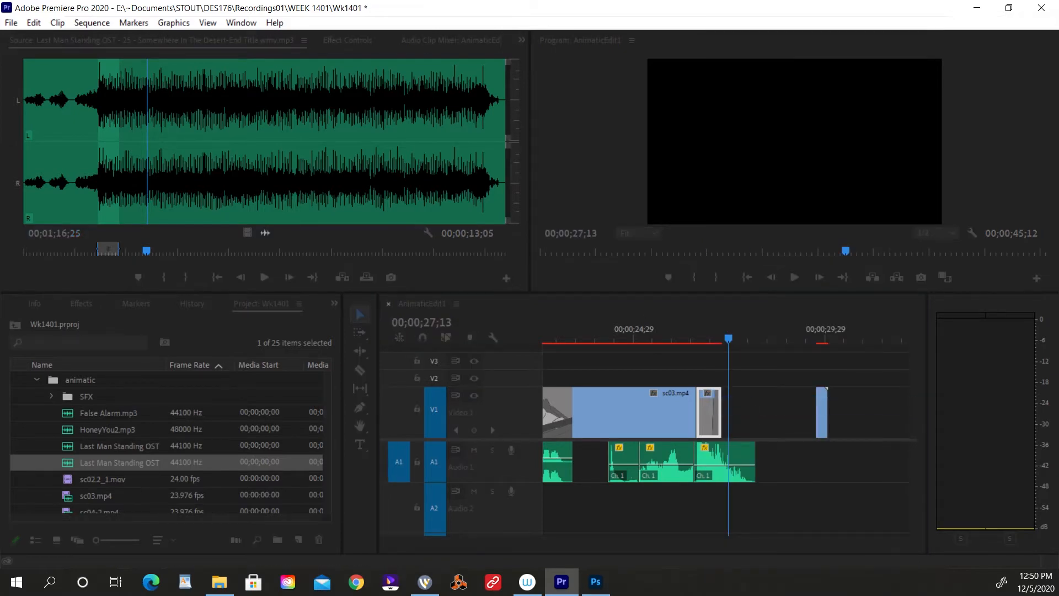
text(50)
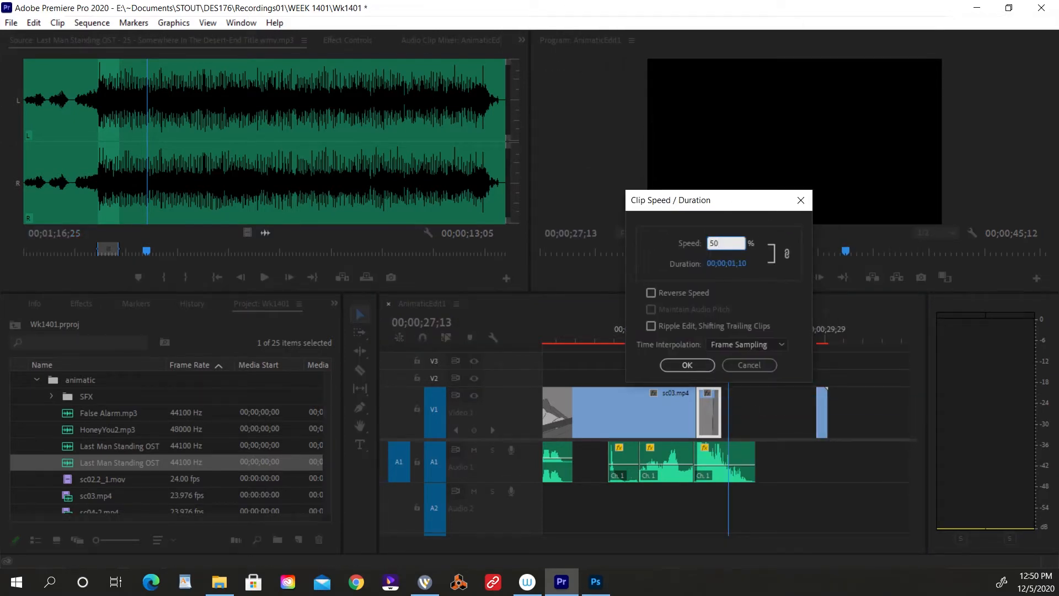
key(Return)
click(695, 337)
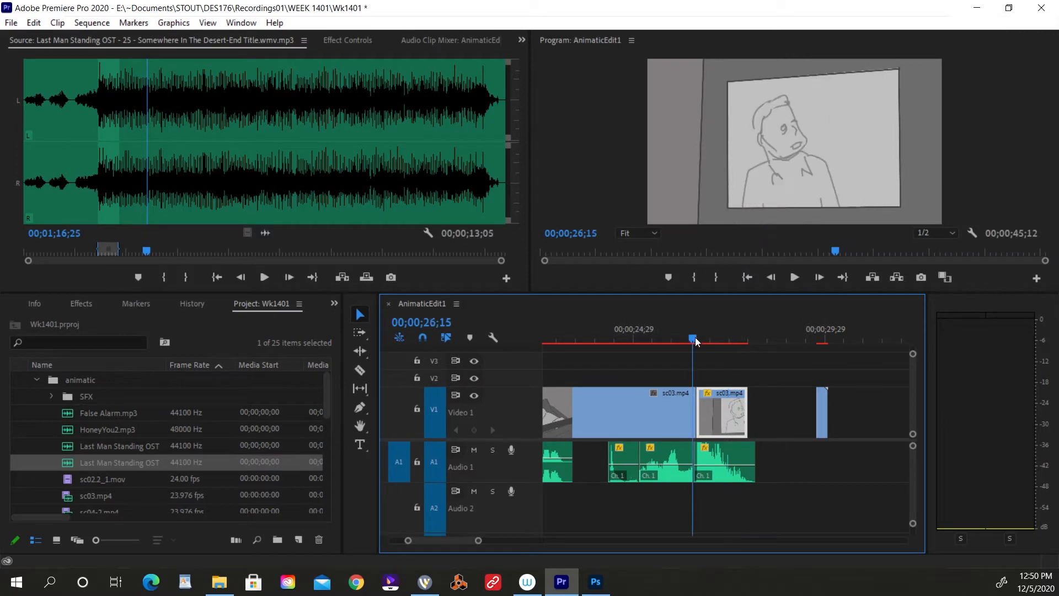
key(space)
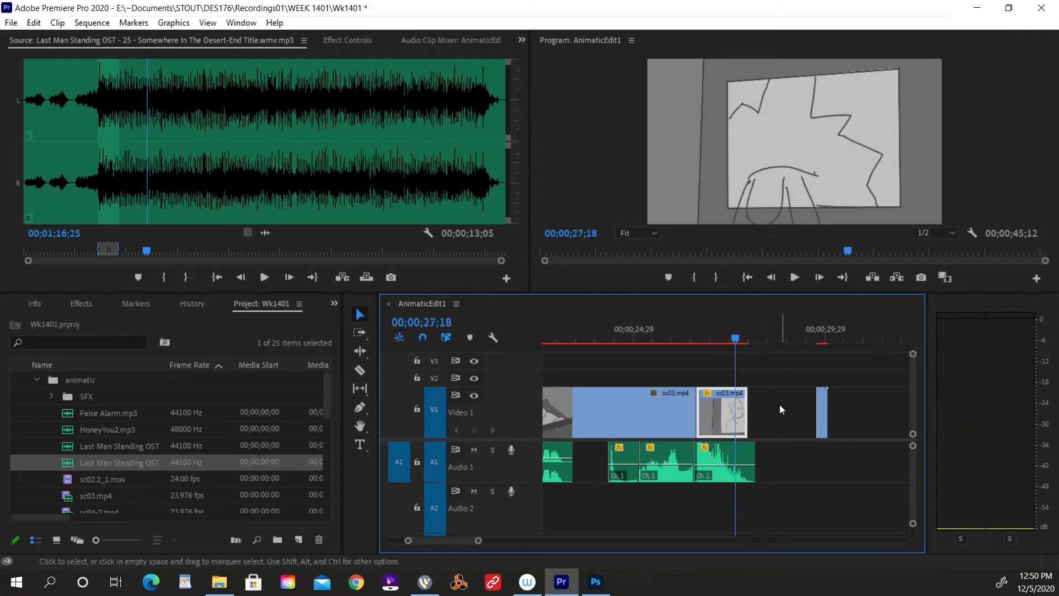
Move the detached sc03.mp4 segment back onto the slowed clip's end so it finishes with the audio, and play the result.
click(822, 411)
drag(823, 410, 750, 405)
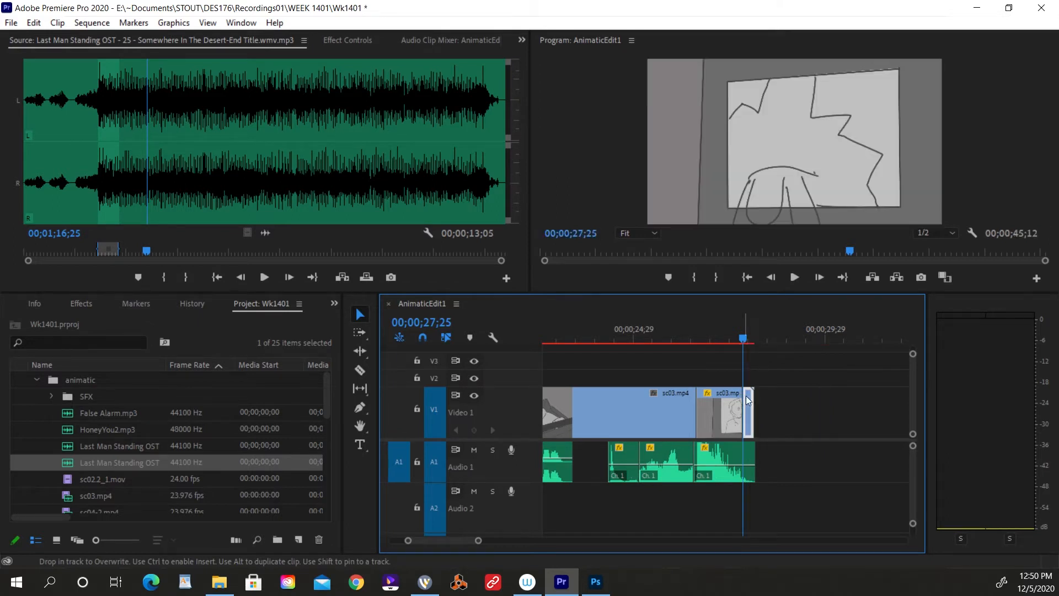
click(687, 336)
key(space)
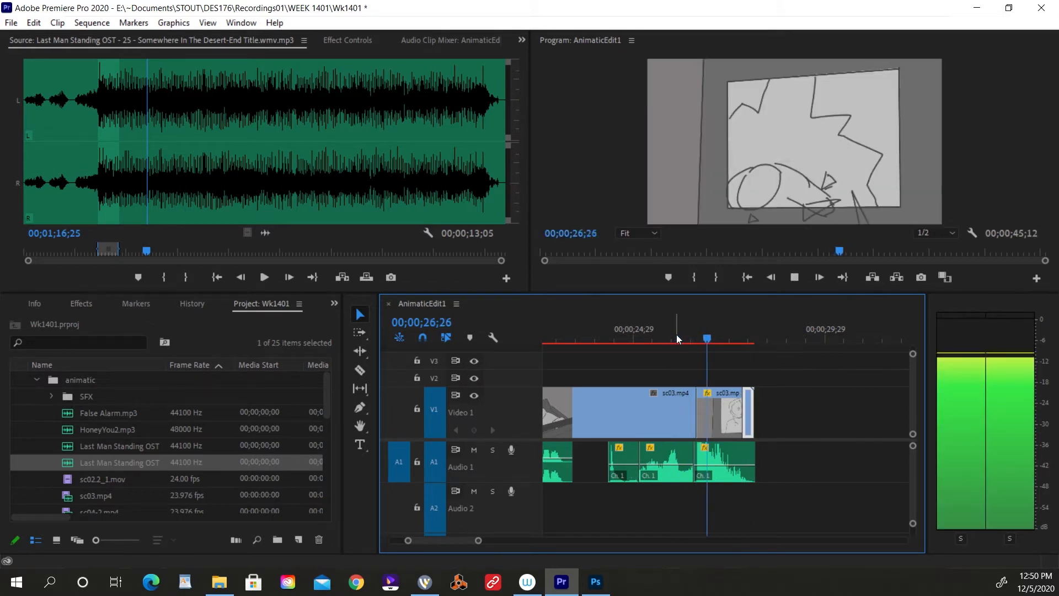
key(space)
Close the gap between sc03.mp4 and the first sc04_1.mov clip, and play across the join to about 00;00;28;26.
key(minus)
key(minus)
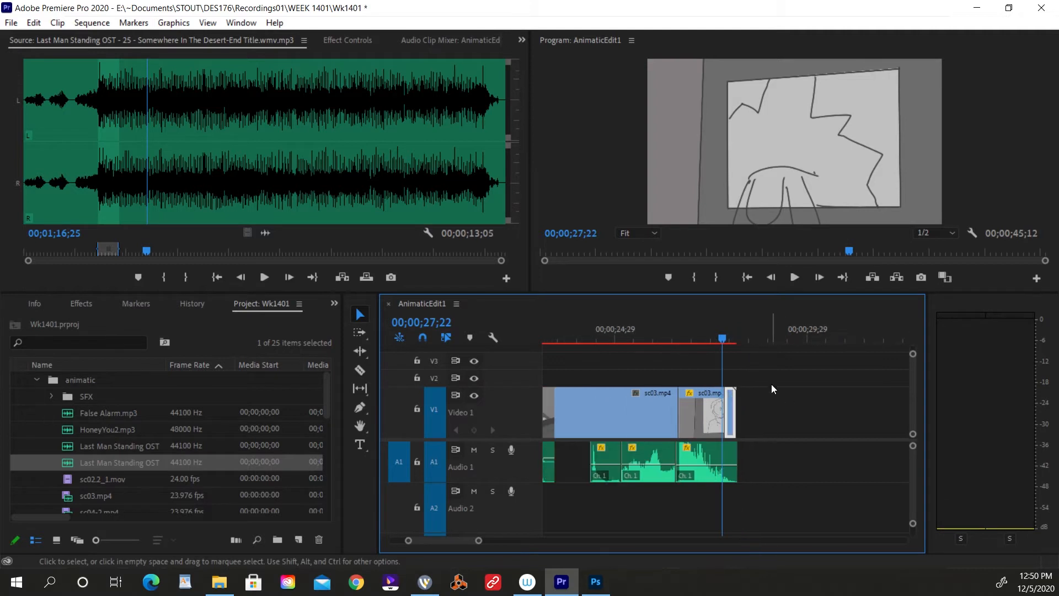
click(793, 421)
key(Delete)
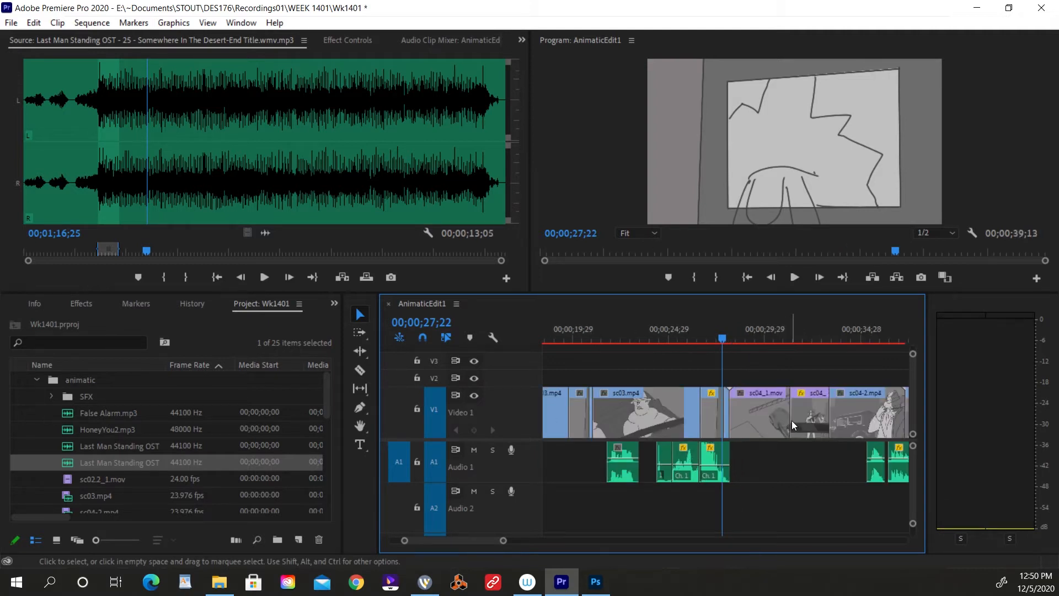
drag(718, 340, 729, 340)
key(space)
key(space)
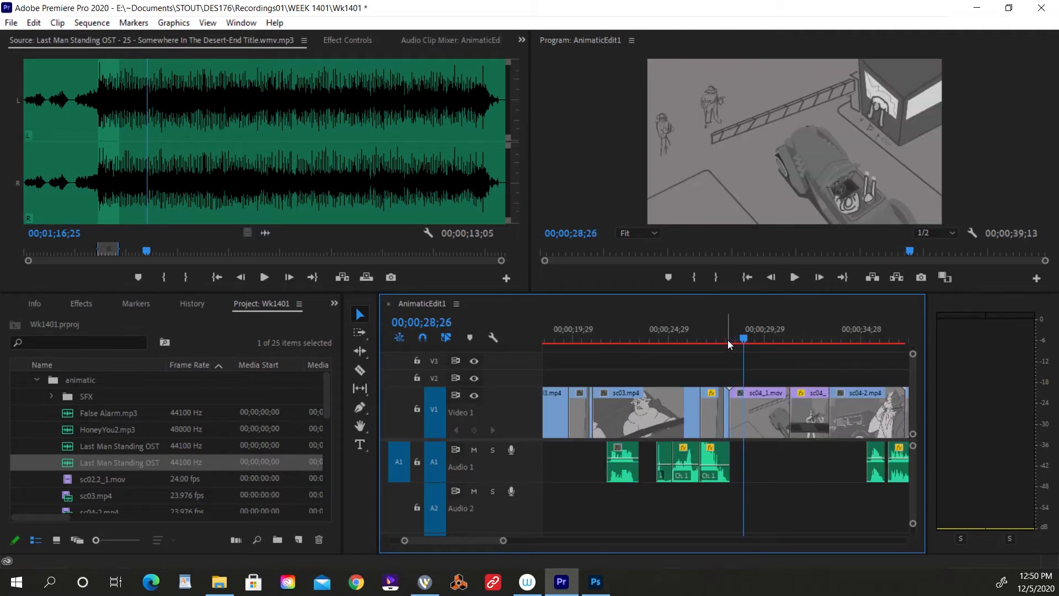
Expand the SFX bin to look through the car sounds, and play the sequence's opening to about 00;00;02;02.
key(minus)
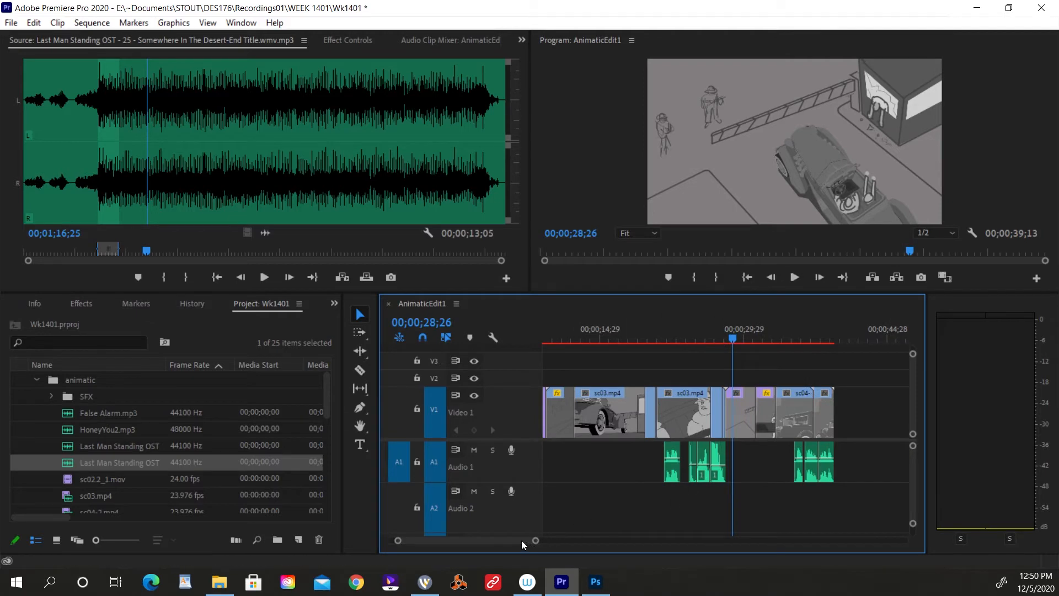
drag(505, 541, 477, 539)
drag(596, 326, 521, 332)
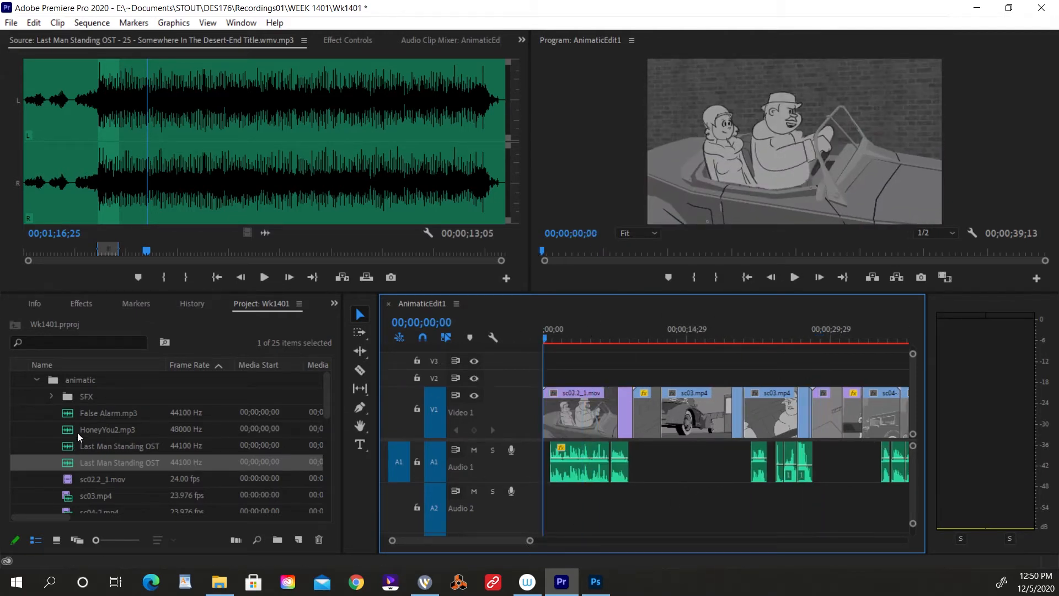
click(52, 395)
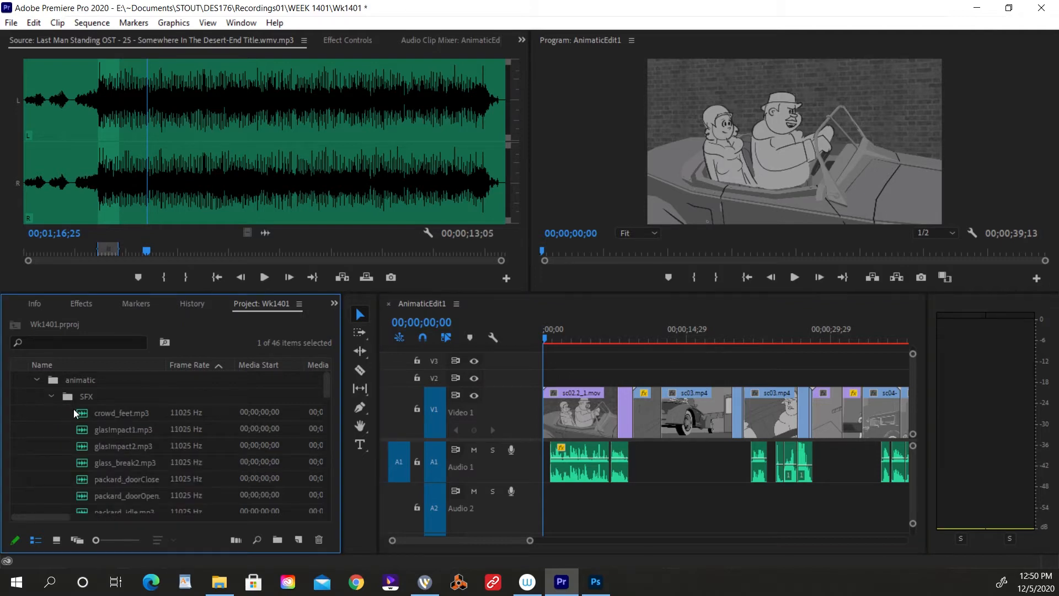
scroll(78, 414, down, 5)
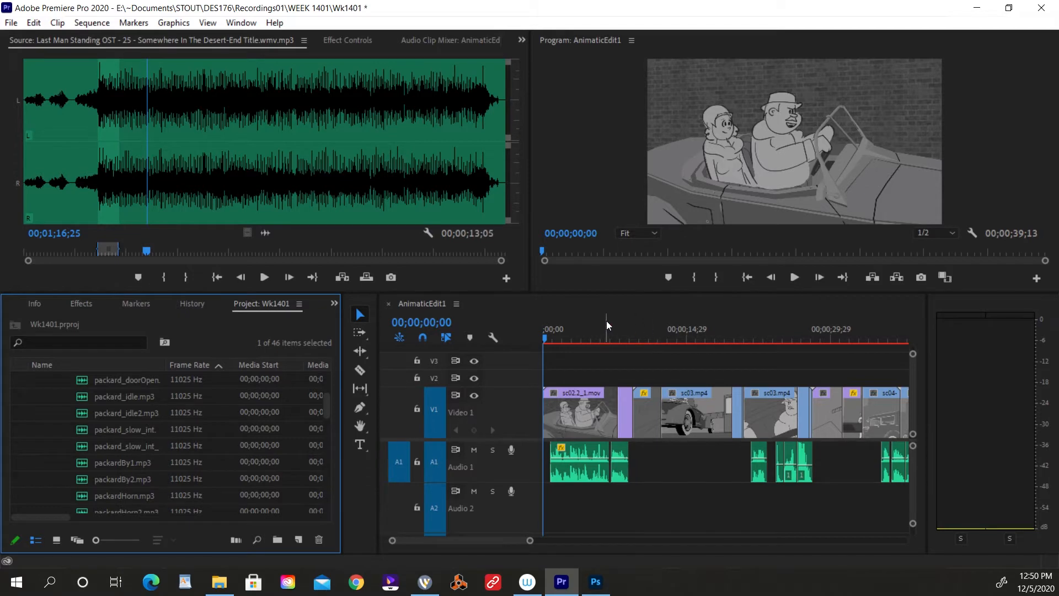
click(551, 339)
key(space)
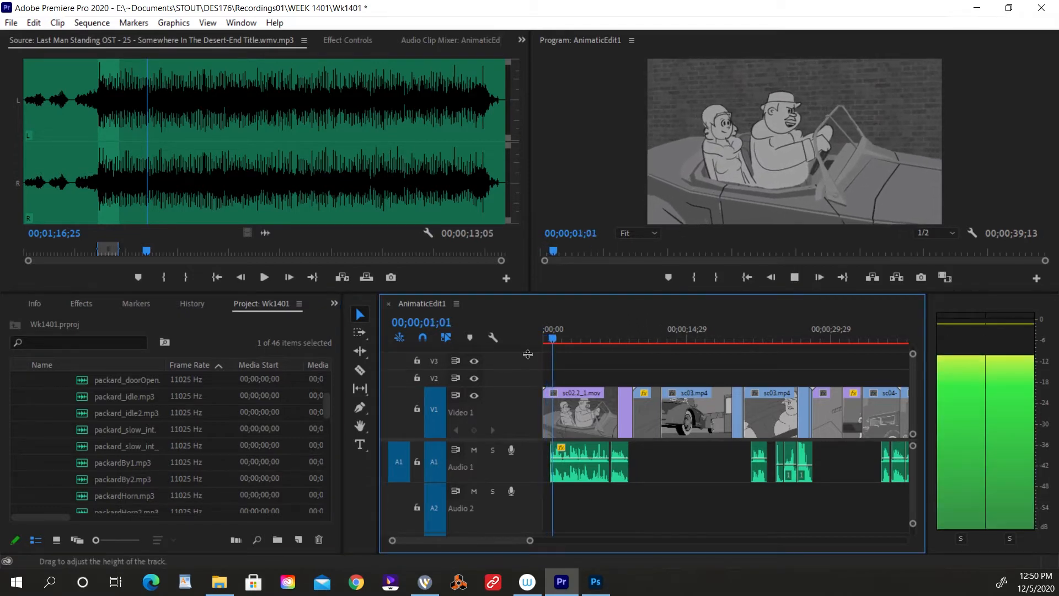
key(space)
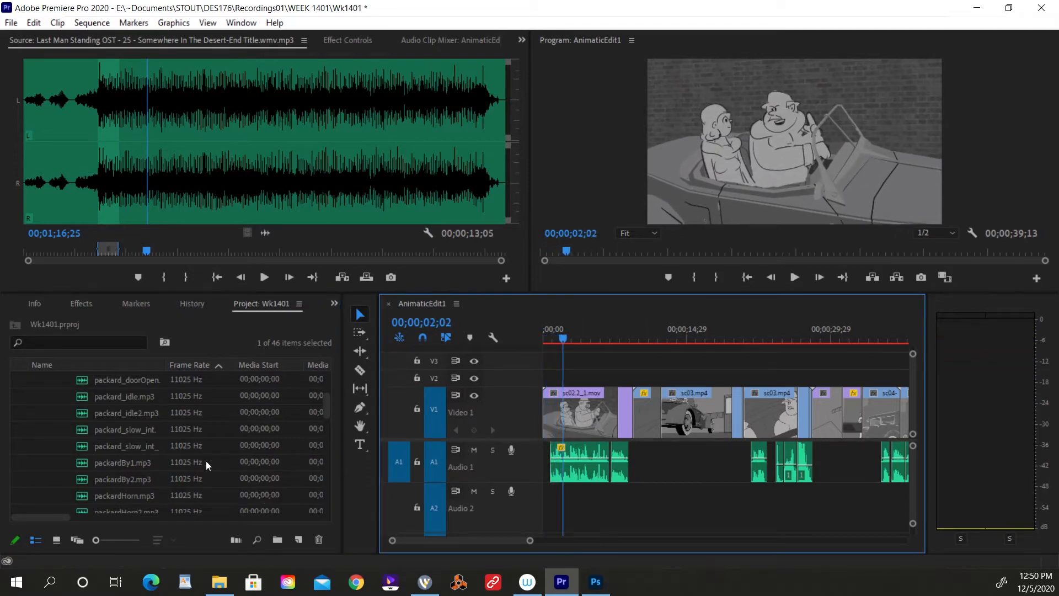
Open packard_idle2.mp3 as the source, audition it, and mark an In point at 00;00;35;07 and an Out point at 00;00;50;12.
double_click(89, 413)
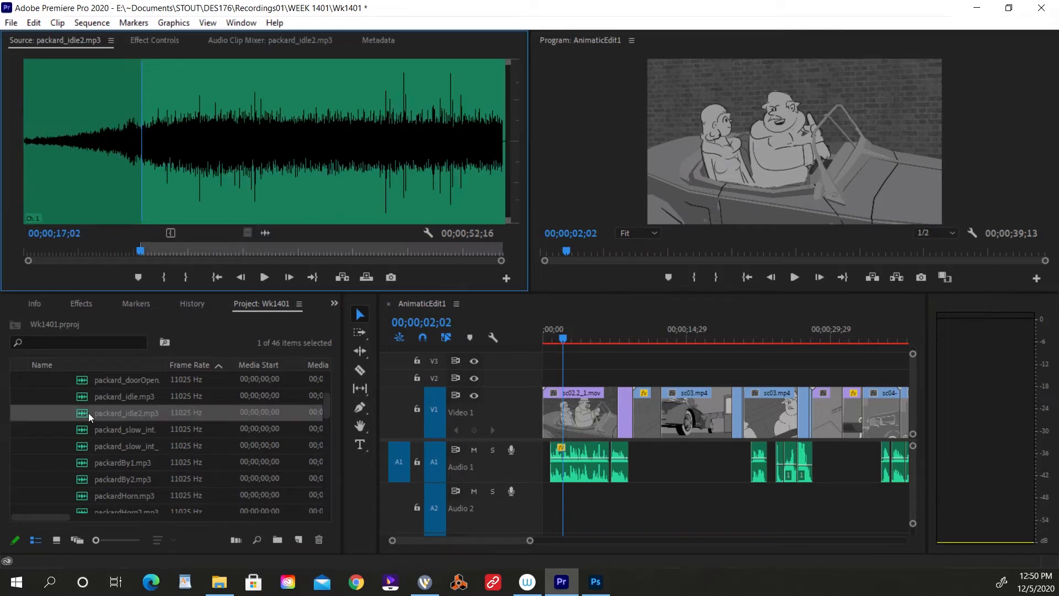
click(156, 184)
key(space)
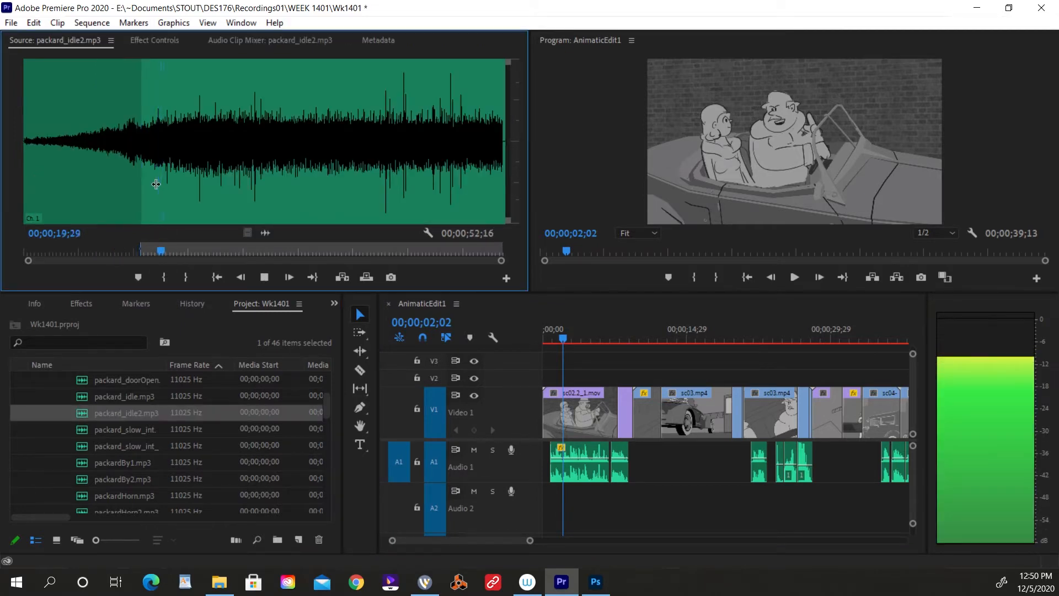
click(301, 170)
click(257, 171)
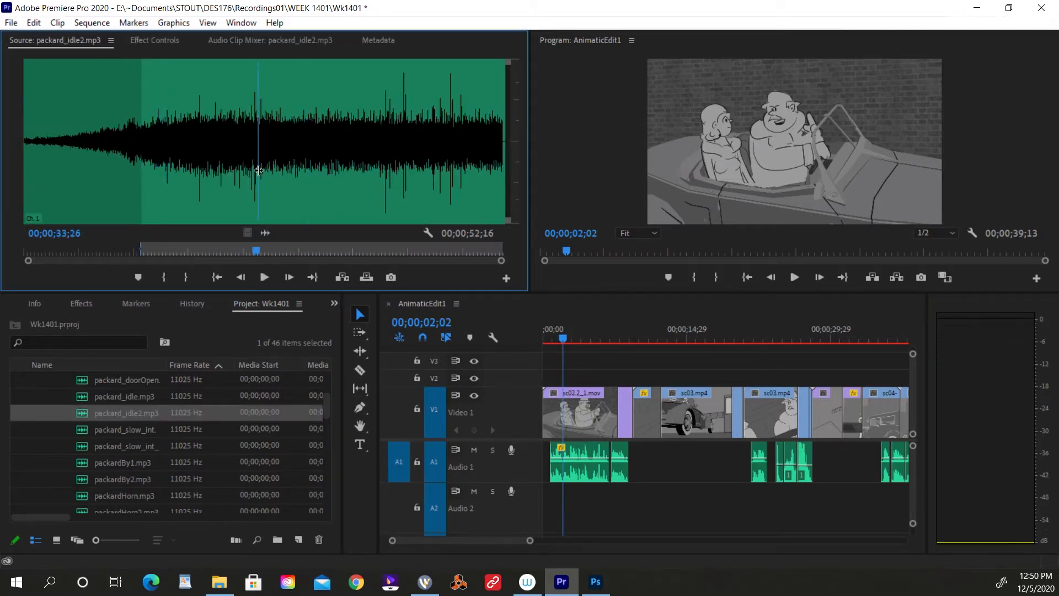
key(space)
key(i)
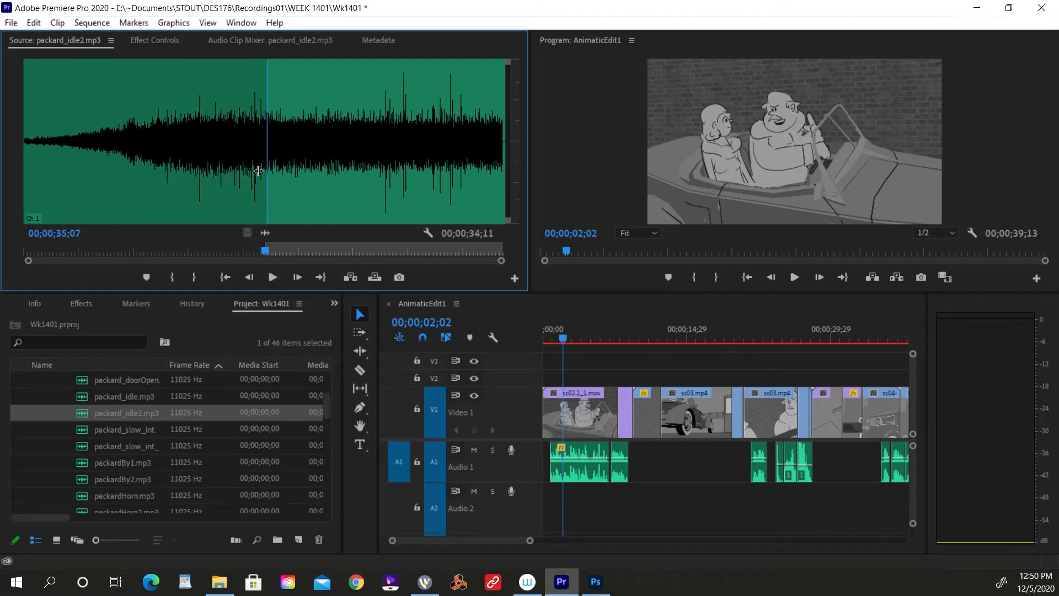
click(373, 151)
key(o)
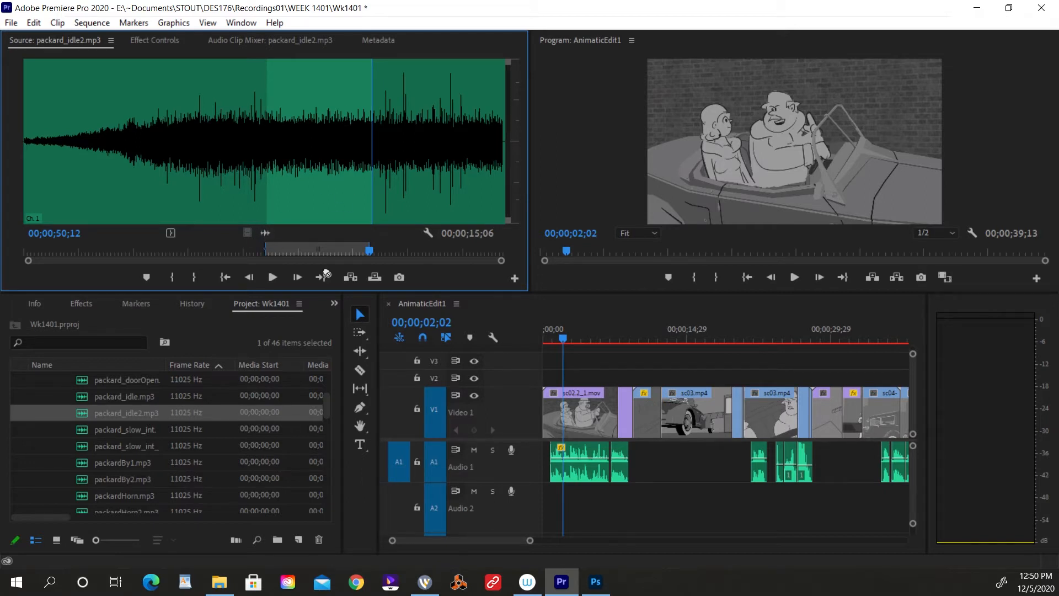
Place the marked packard_idle2.mp3 range on Audio 2 at the sequence start and play it from the beginning.
drag(326, 273, 536, 519)
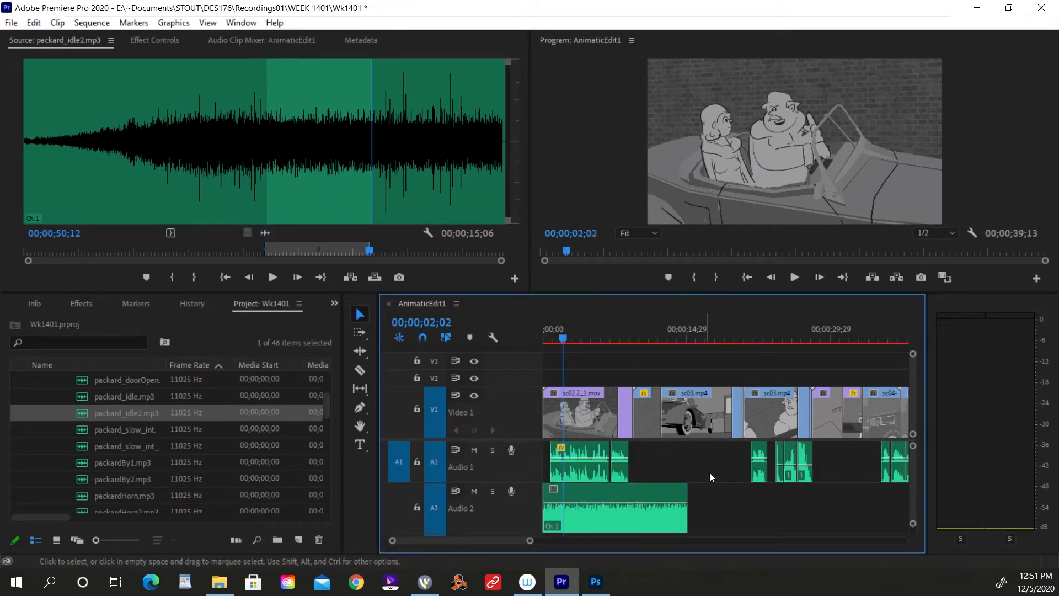
drag(564, 332, 495, 346)
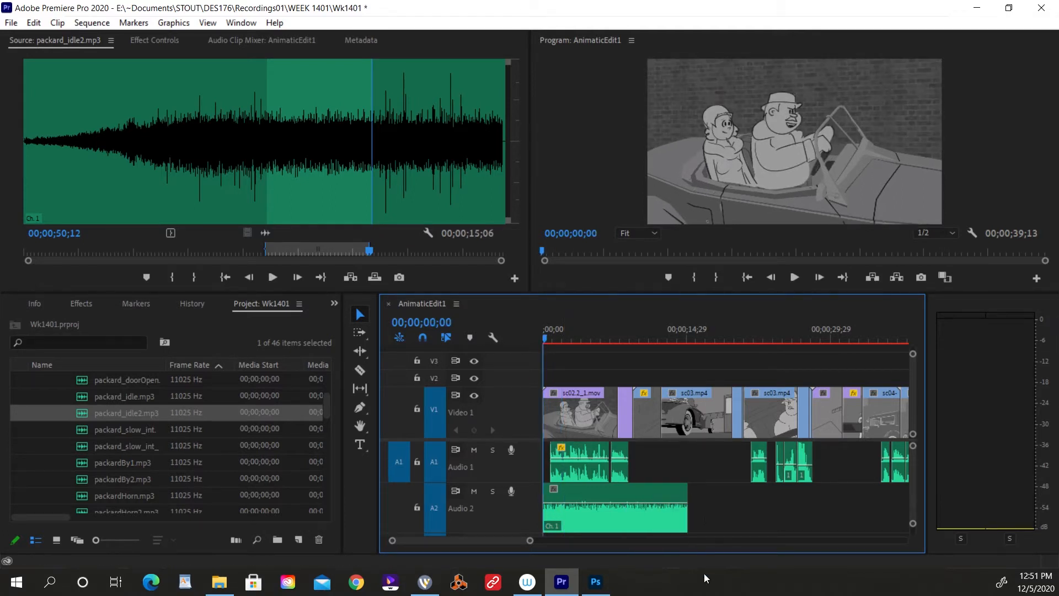
key(space)
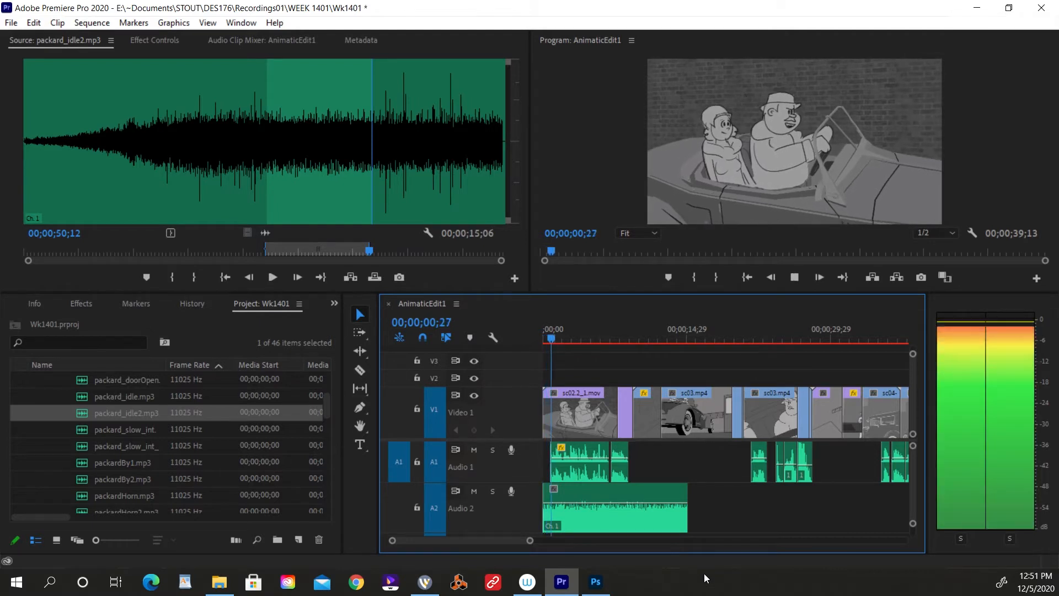
Lower the volume of the packard_idle2.mp3 clip on Audio 2 to about -18 dB and replay the opening.
drag(612, 502, 609, 517)
key(space)
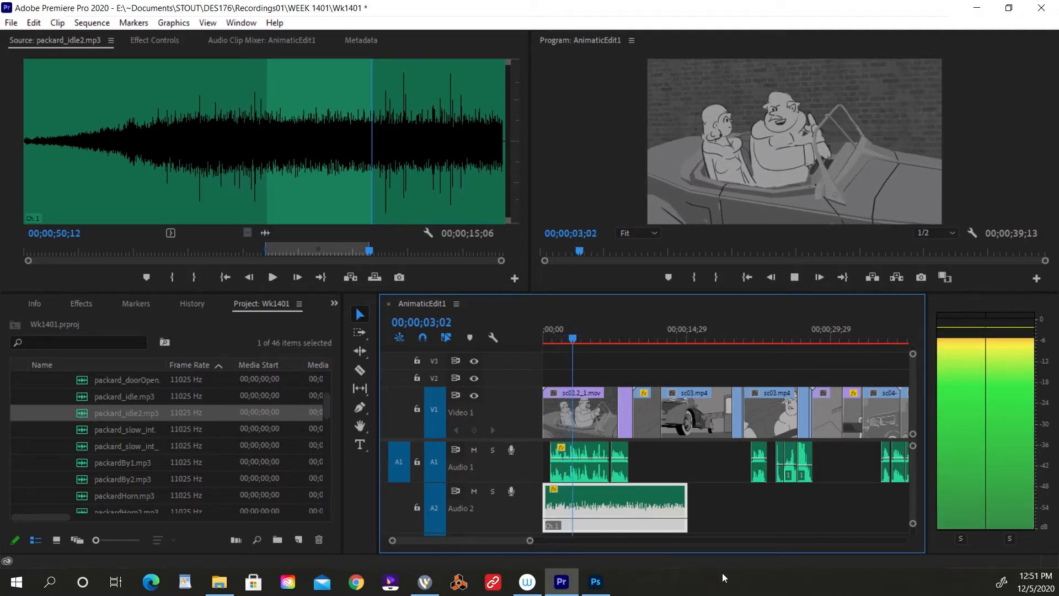
key(space)
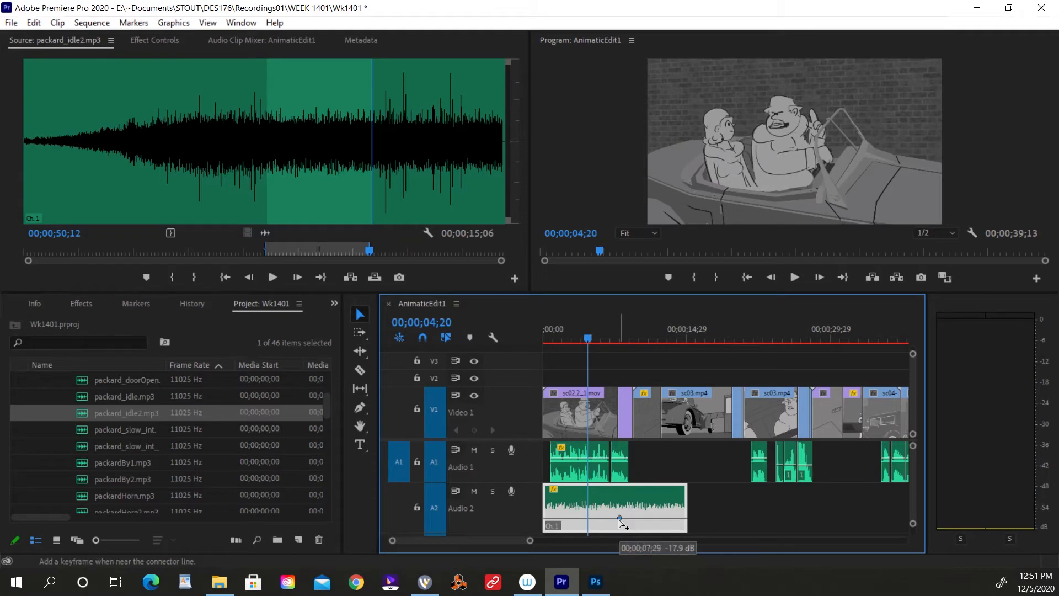
ctrl+click(620, 516)
drag(620, 518, 627, 517)
click(549, 337)
key(space)
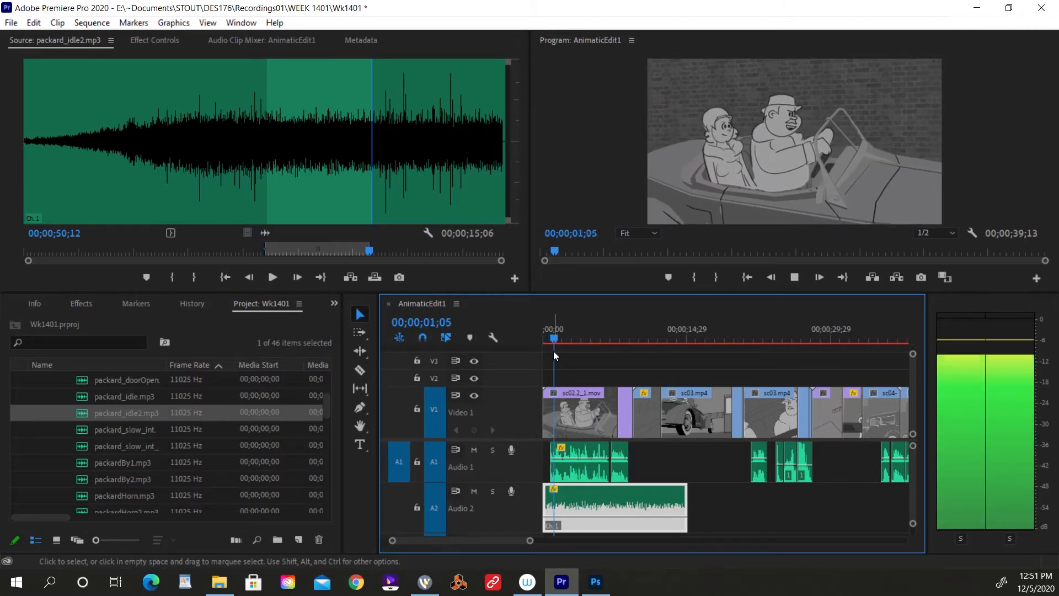
Play across the cut from the couple's close-up to the distant car shot, and park the playhead at 00;00;09;07.
drag(650, 330, 624, 329)
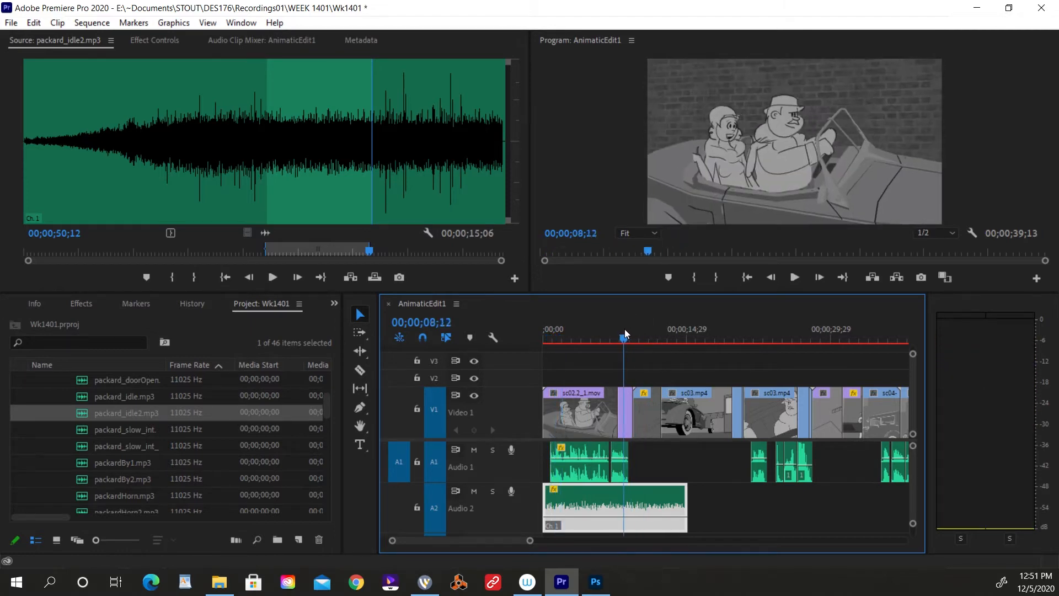
key(space)
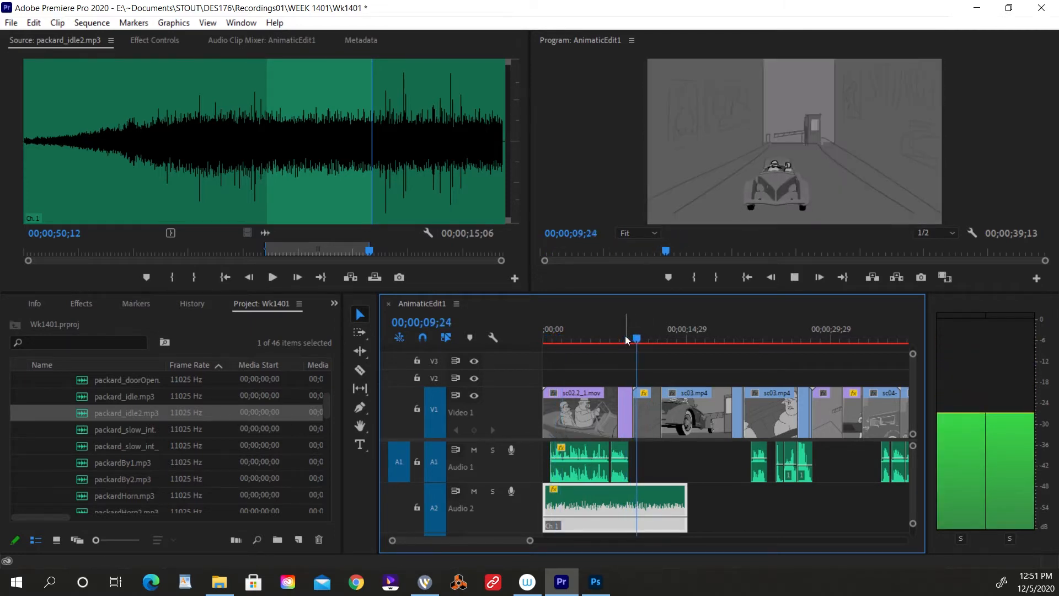
key(space)
click(631, 336)
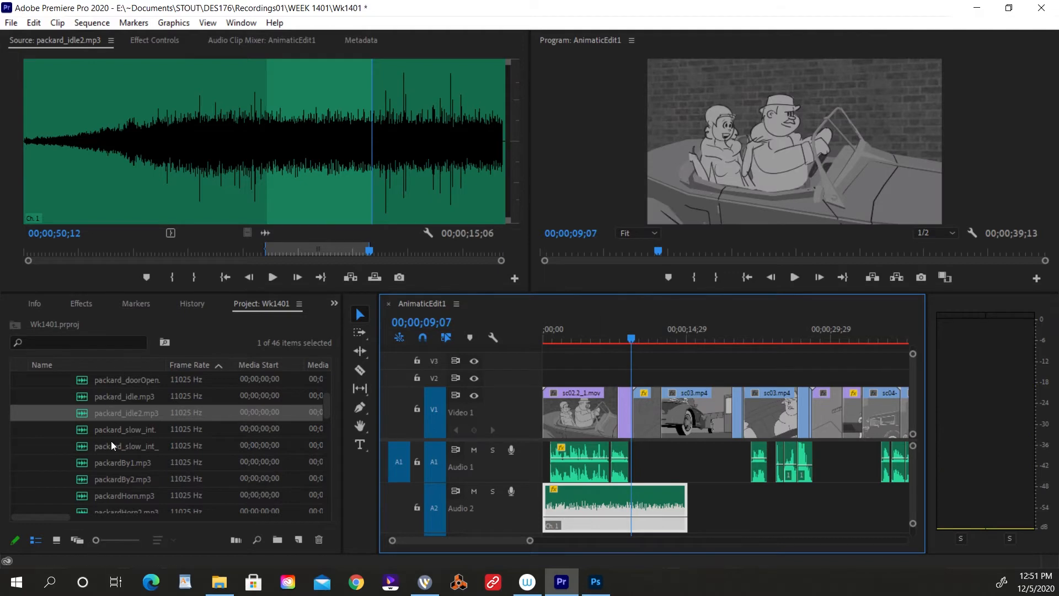
Open packardBy1.mp3 as the source, audition its loud peak, and set its In point to 00;00;10;18.
click(82, 464)
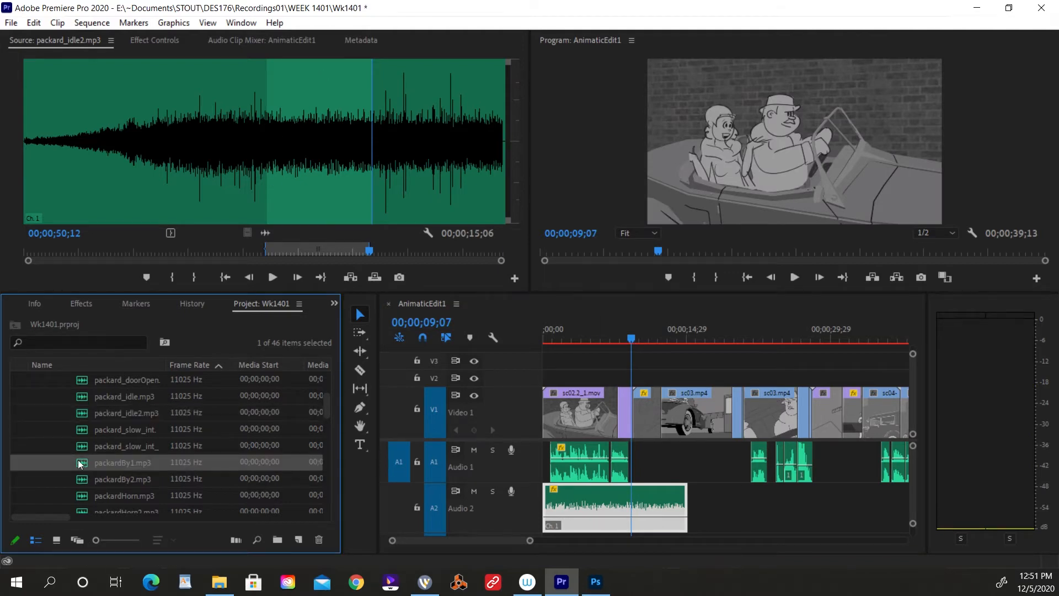
double_click(77, 465)
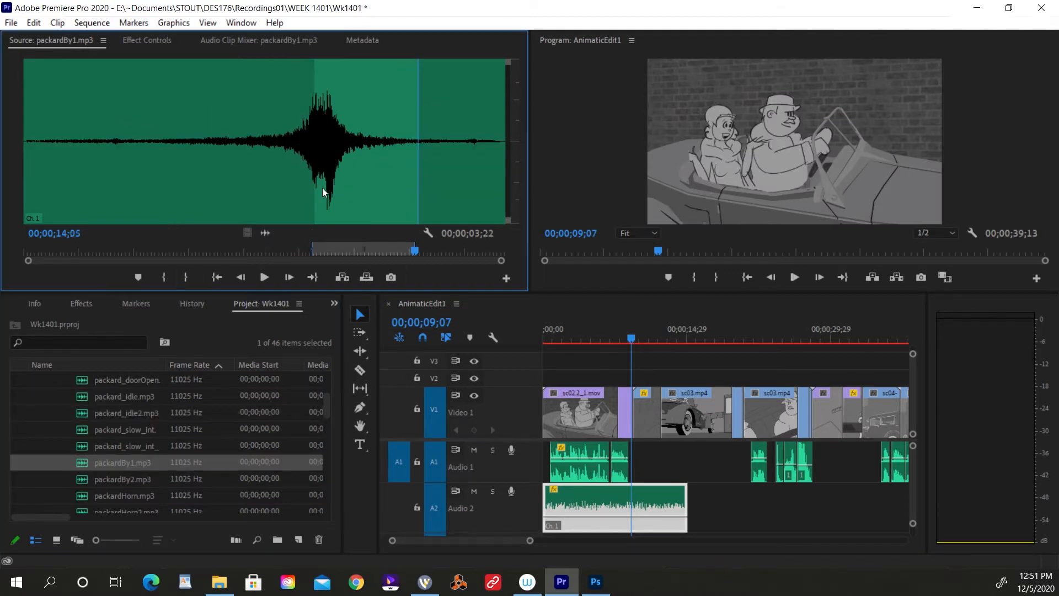
drag(315, 203, 311, 205)
key(space)
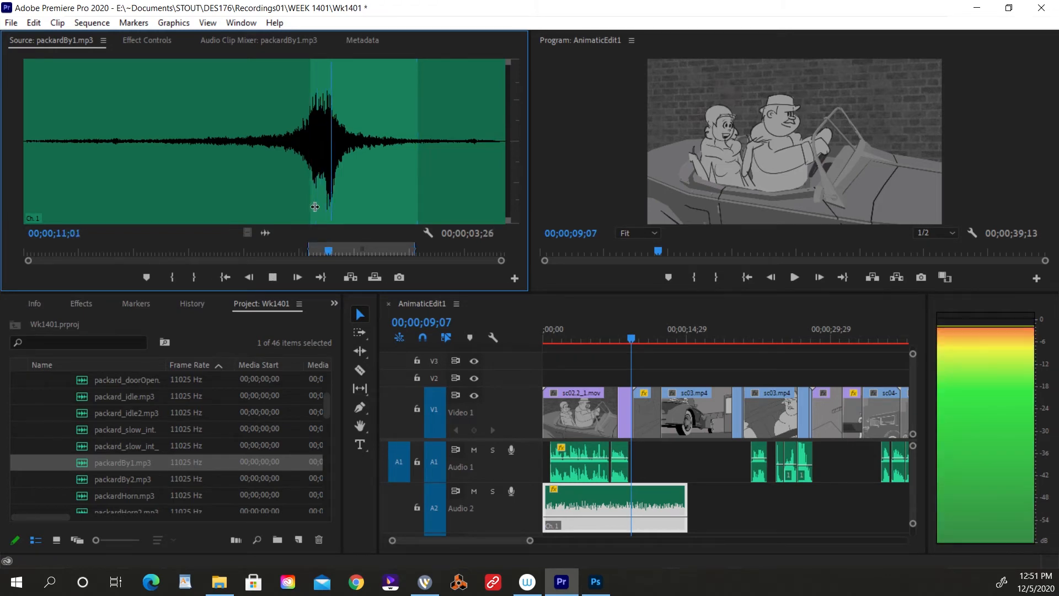
click(327, 209)
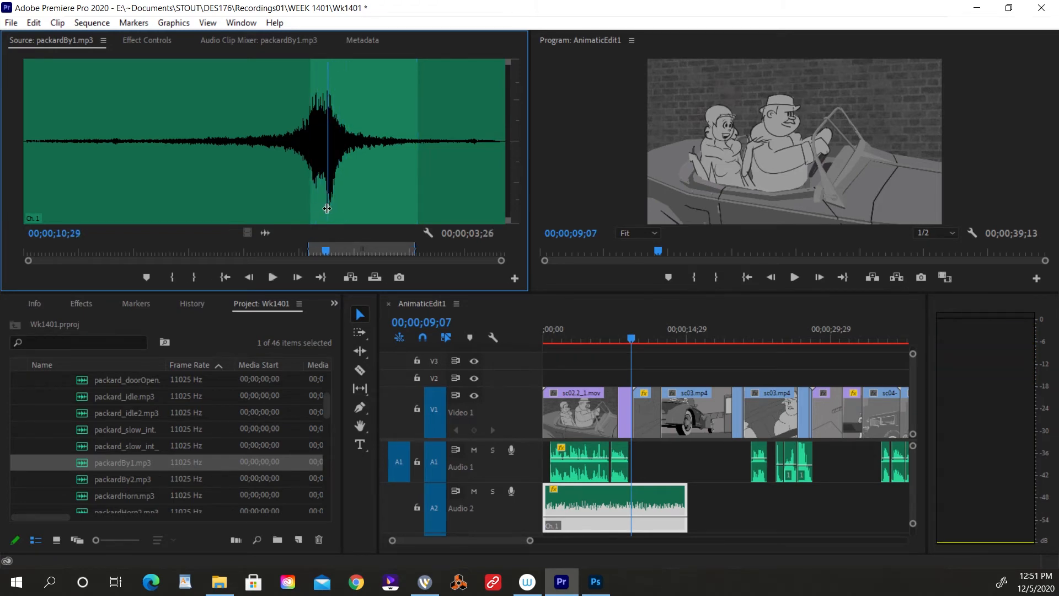
drag(328, 208, 321, 209)
key(space)
click(321, 210)
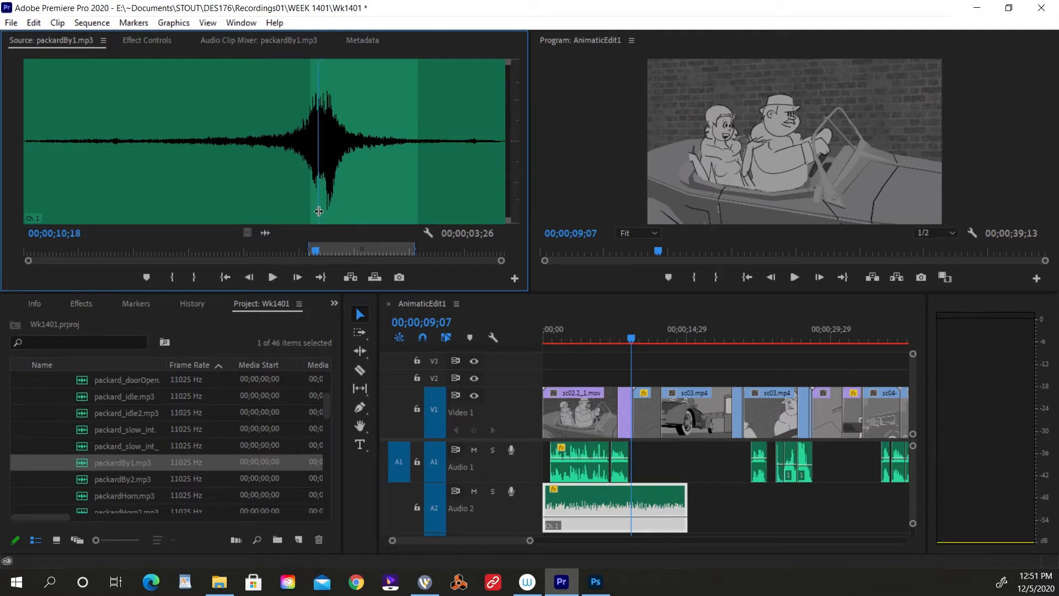
key(i)
key(space)
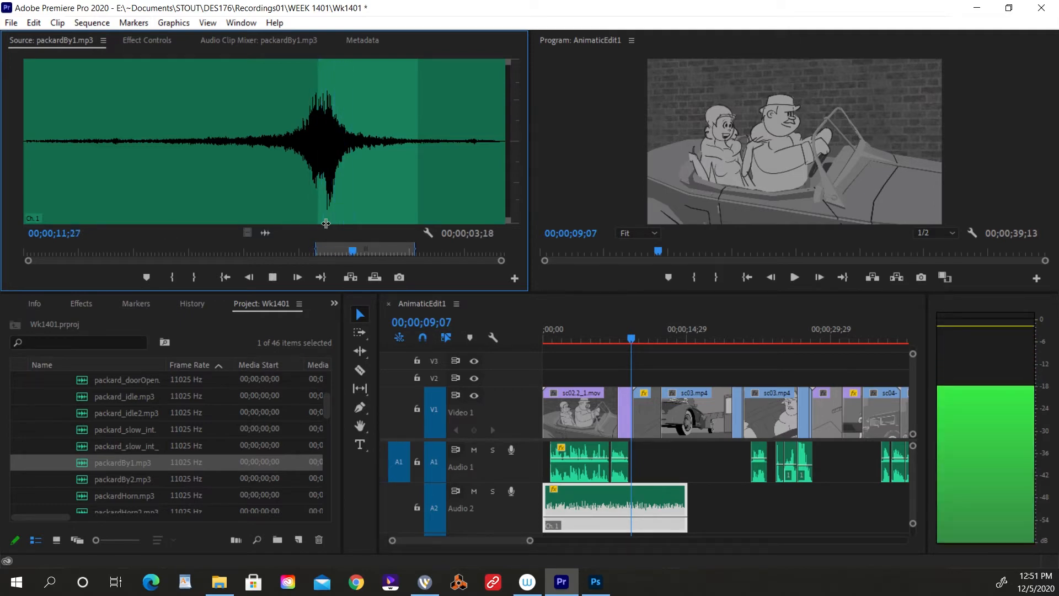
key(space)
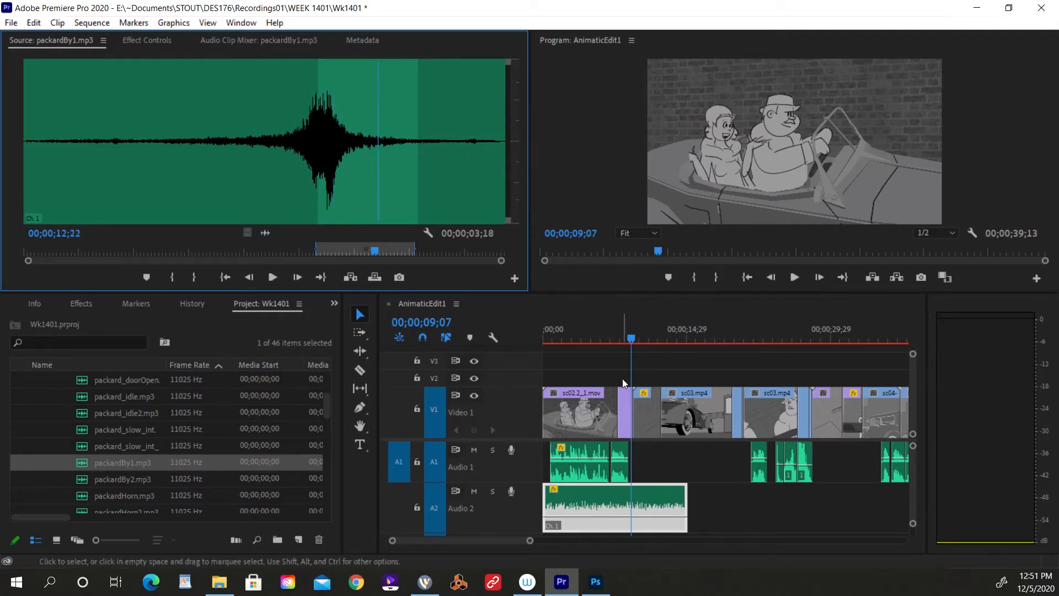
Overwrite packardBy1.mp3 onto Audio 2 at 00;00;09;12, and delete the leftover idle sound piece after it.
click(631, 339)
key(Right)
key(Right)
key(Right)
key(Right)
key(Right)
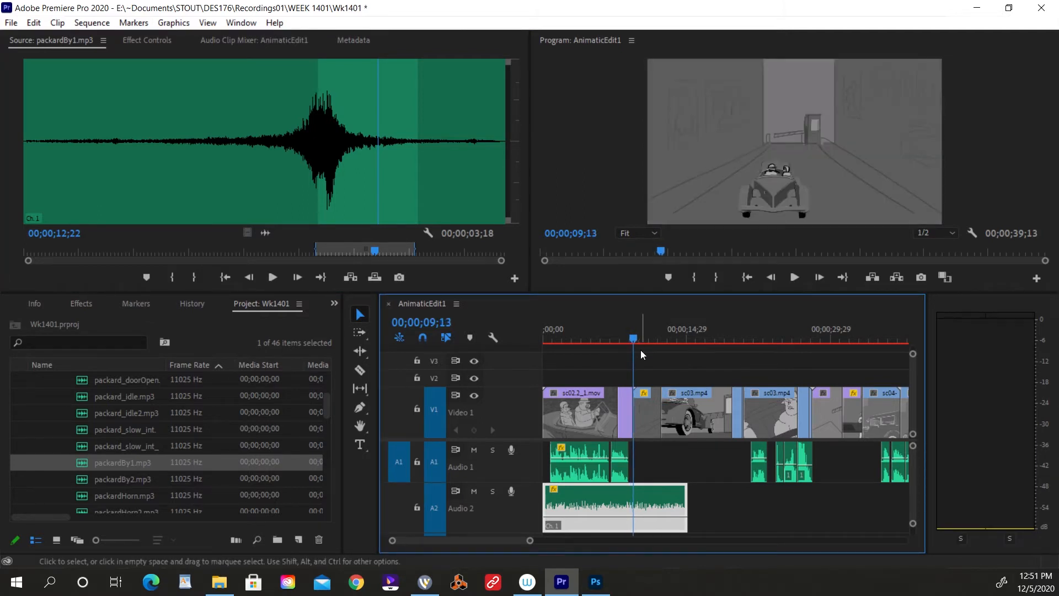
key(Left)
drag(265, 232, 675, 520)
click(677, 510)
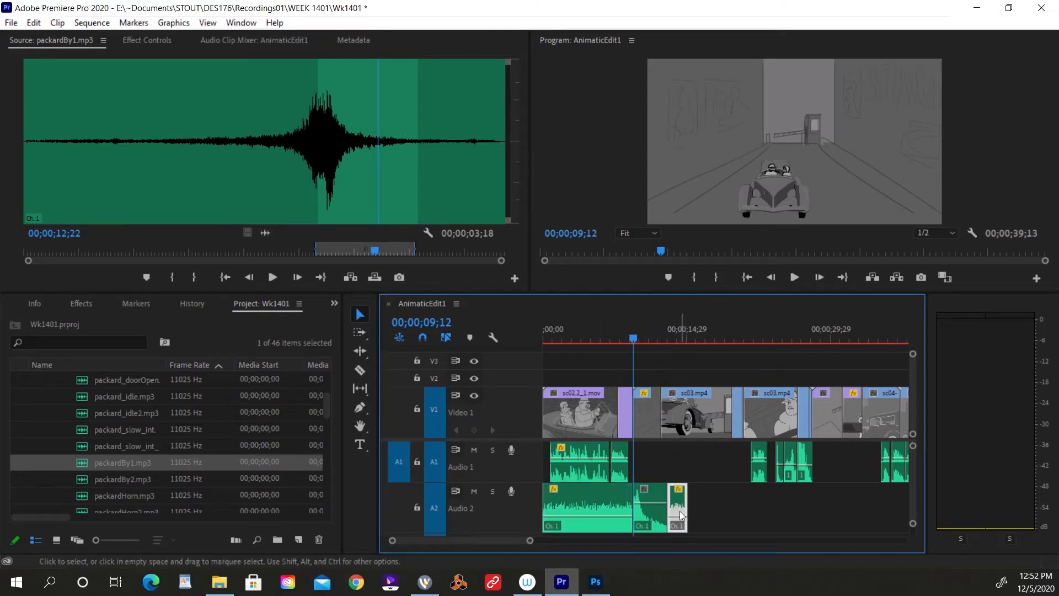
key(Delete)
Lower the volume of the packardBy1.mp3 clip on Audio 2 slightly, playing the drive-away shot before and after.
click(626, 338)
key(space)
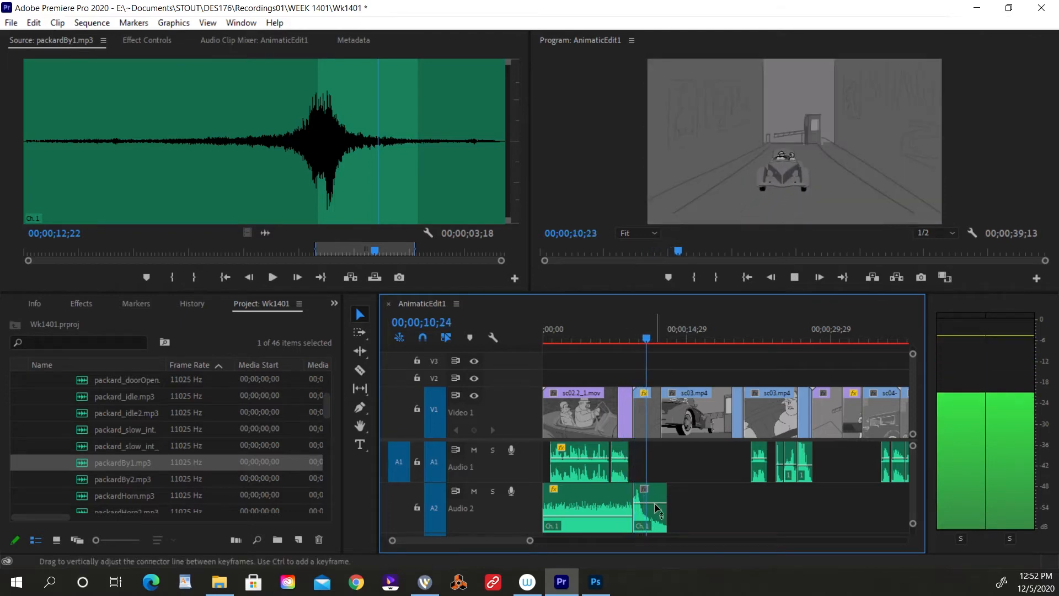
key(space)
mouse_move(655, 503)
mouse_down()
mouse_move(655, 521)
mouse_move(654, 509)
mouse_up()
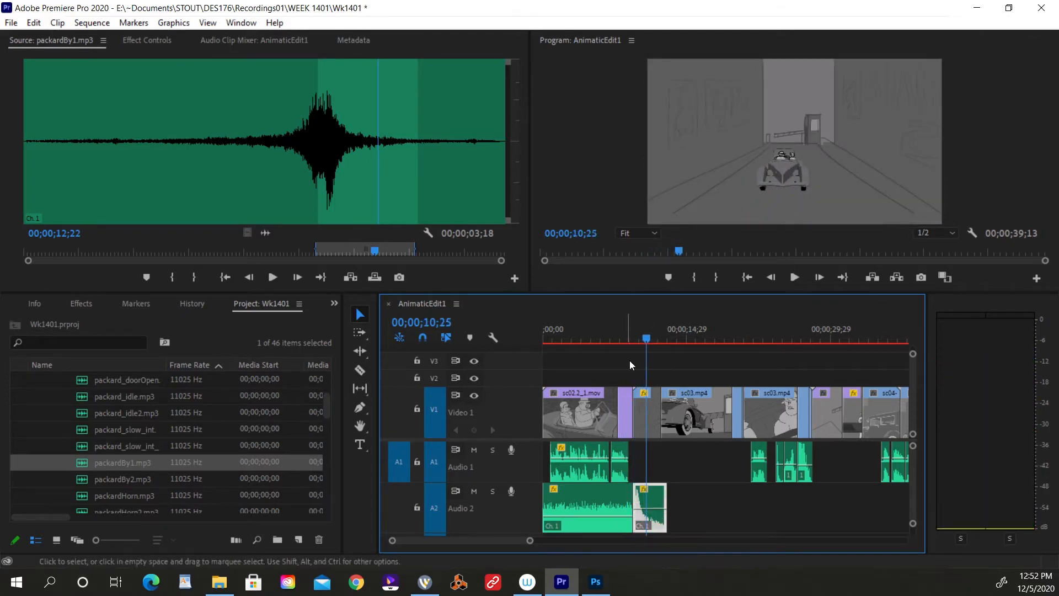
click(627, 338)
key(space)
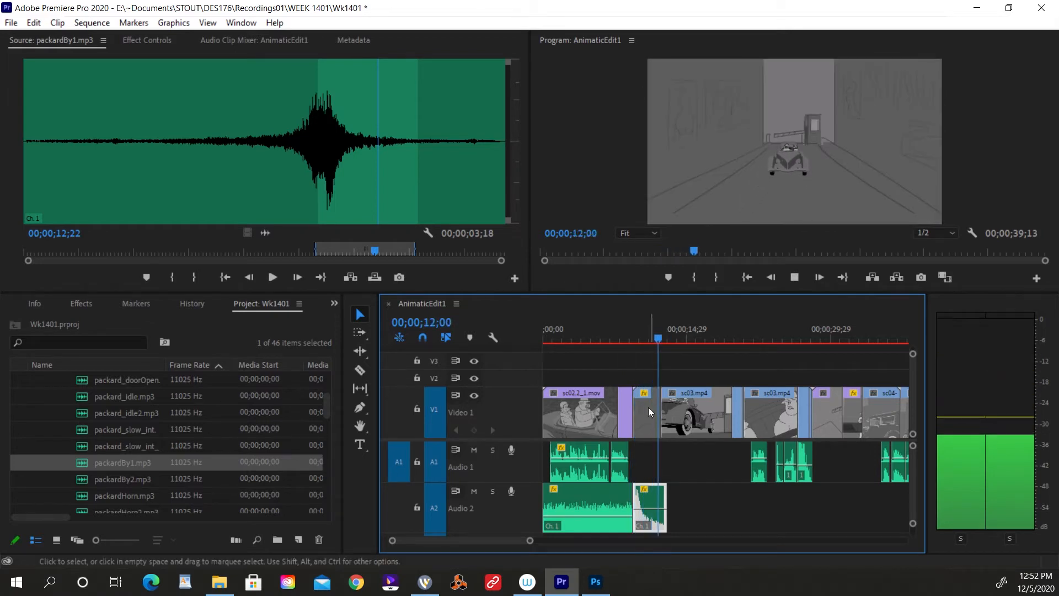
Trim the end of the packardBy1.mp3 clip on Audio 2 to 00;00;12;12, where the guard booth shot begins.
drag(663, 496, 689, 498)
click(661, 330)
key(space)
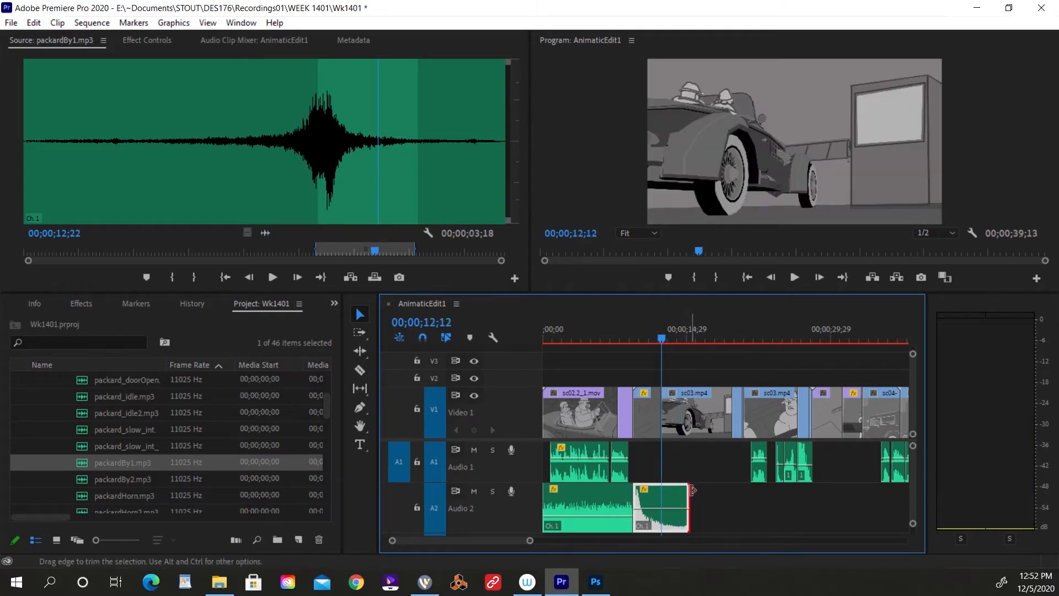
drag(688, 497, 661, 496)
Open packard_idle.mp3 as the source after checking packard_idle2.mp3, and audition it again from near its beginning.
click(600, 517)
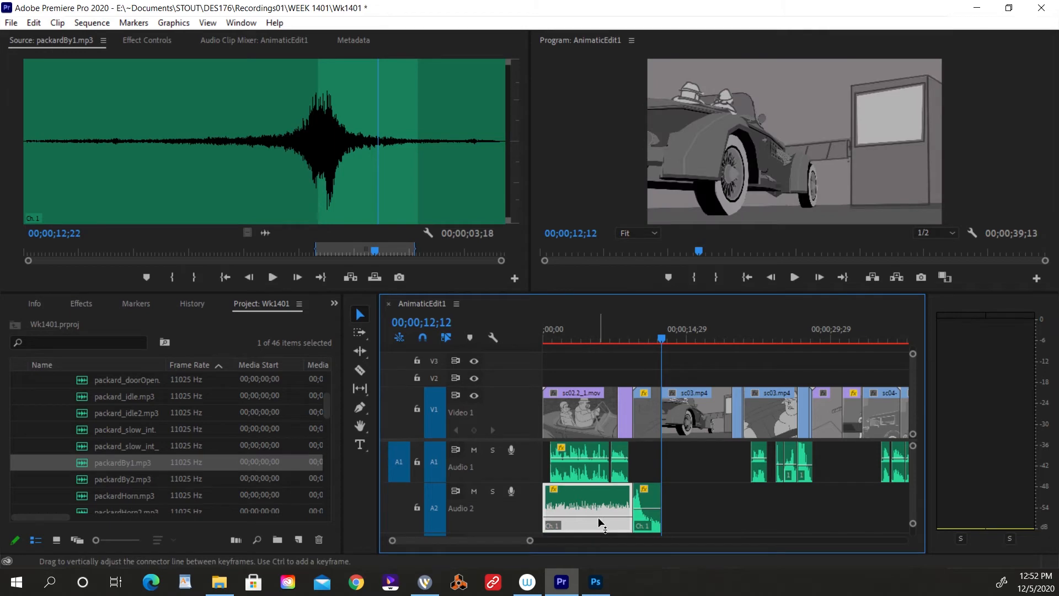
double_click(84, 415)
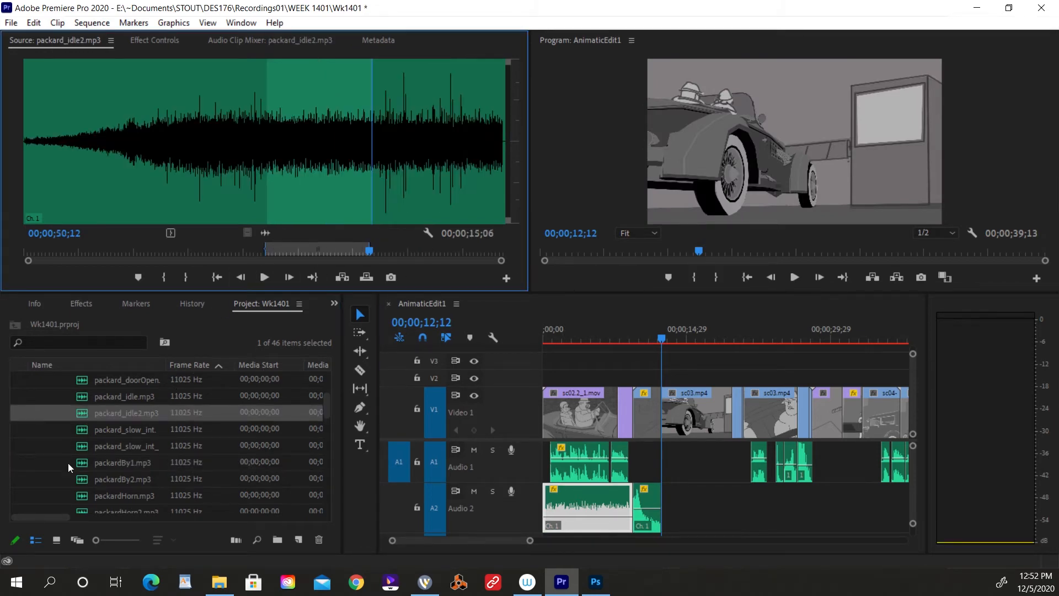
double_click(98, 399)
key(space)
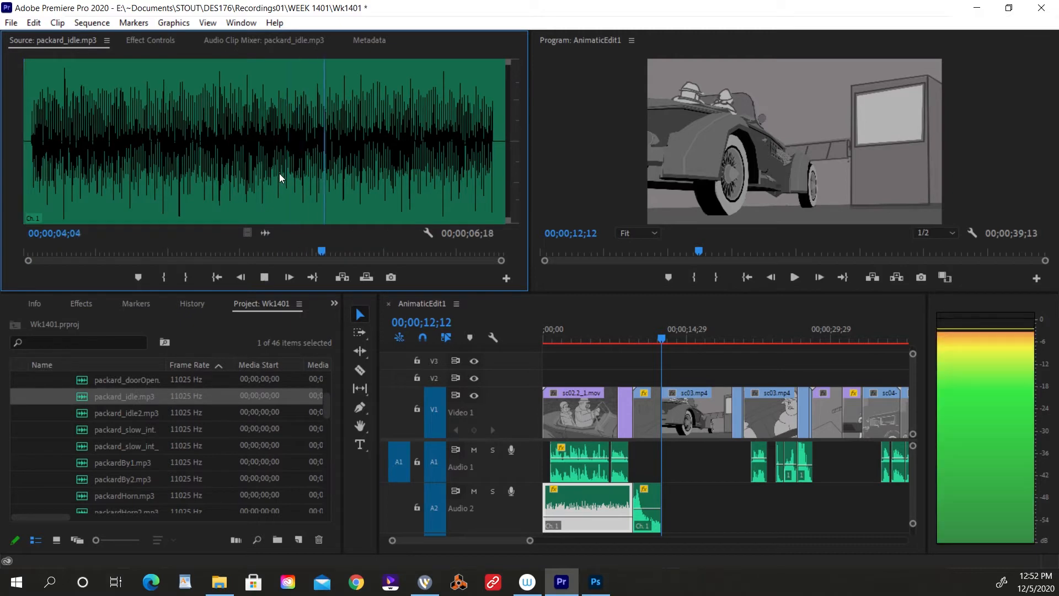
key(space)
click(46, 199)
key(space)
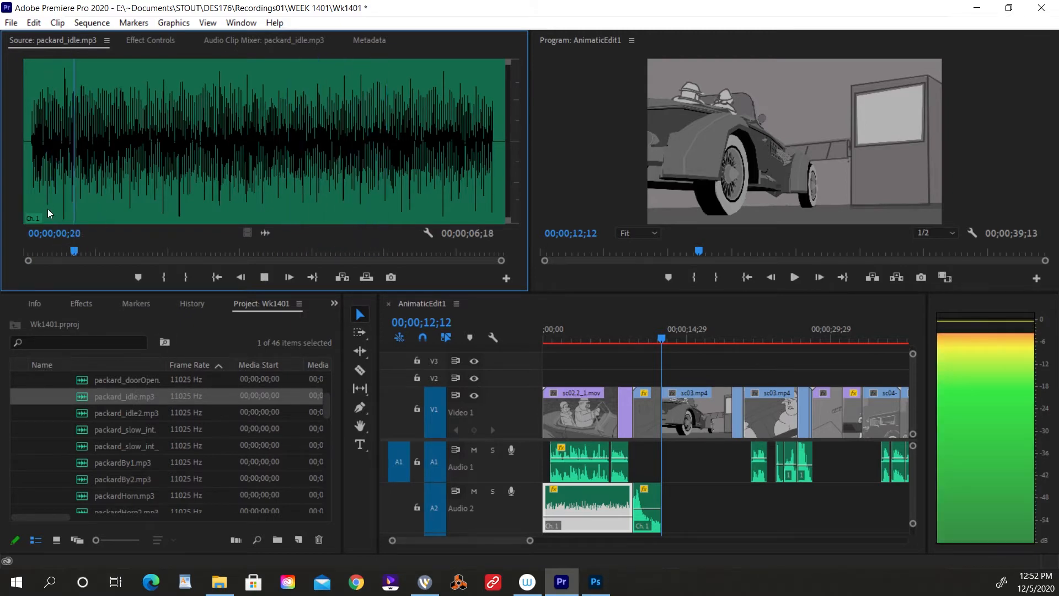
key(space)
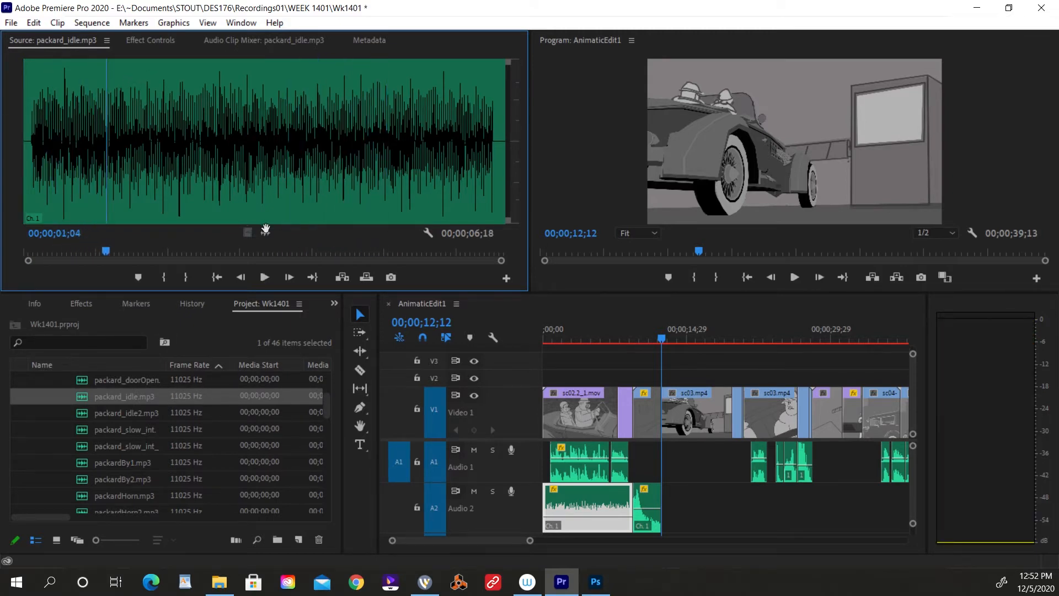
drag(265, 229, 664, 508)
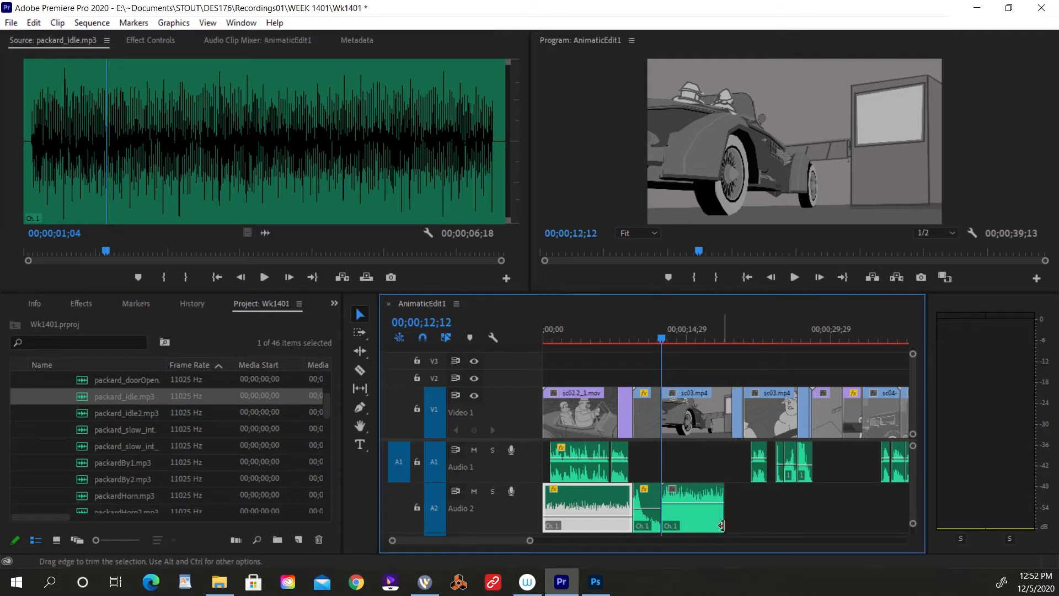
click(710, 523)
key(Delete)
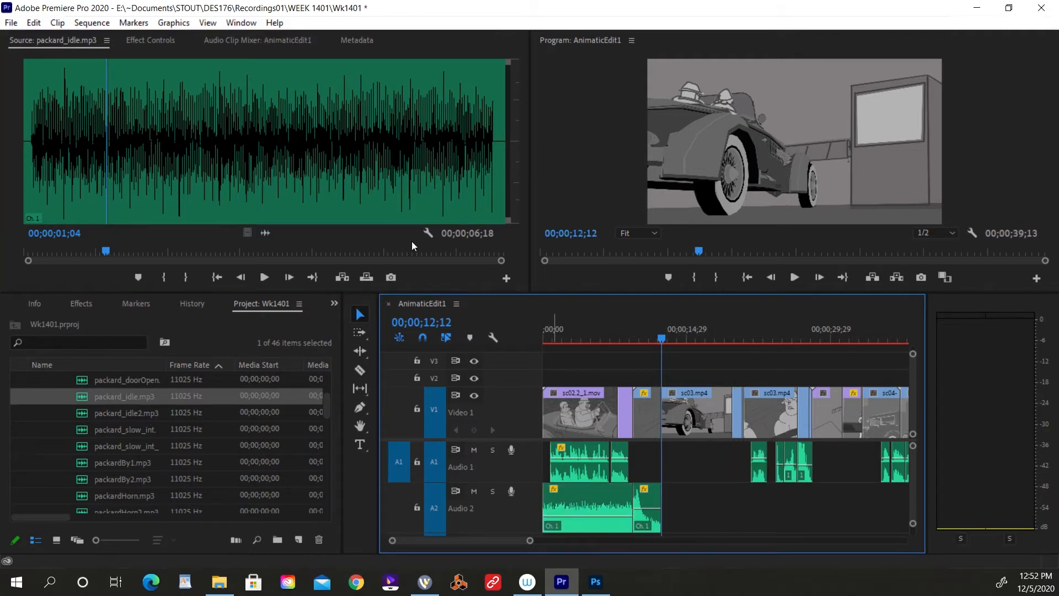
Mark packard_idle.mp3 from 00;00;00;04 to 00;00;06;12 in the source, and place that range on Audio 2 at 00;00;12;12.
click(37, 128)
click(34, 141)
key(i)
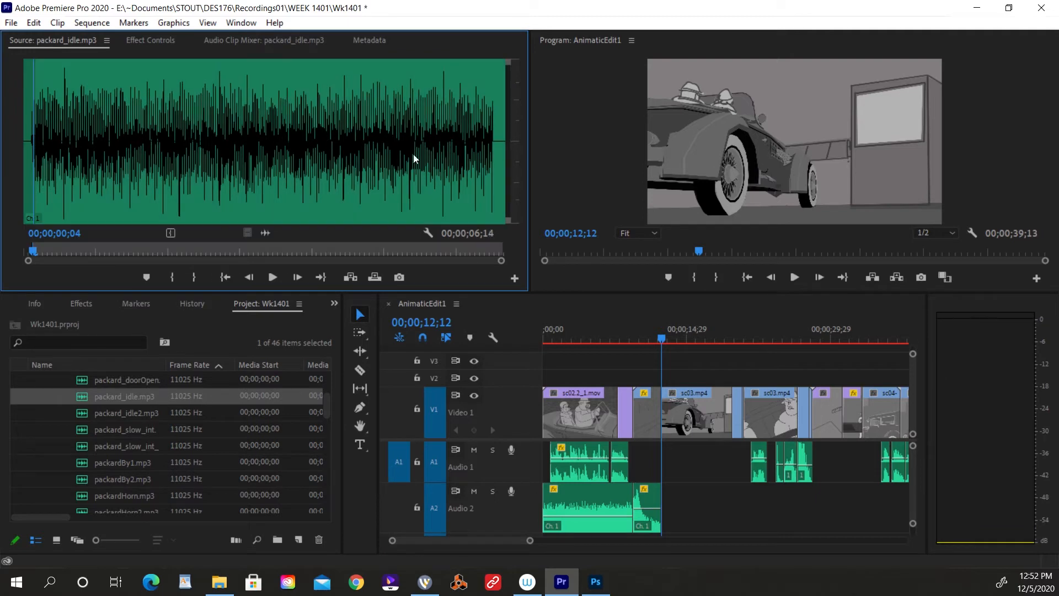
drag(478, 165, 488, 170)
key(o)
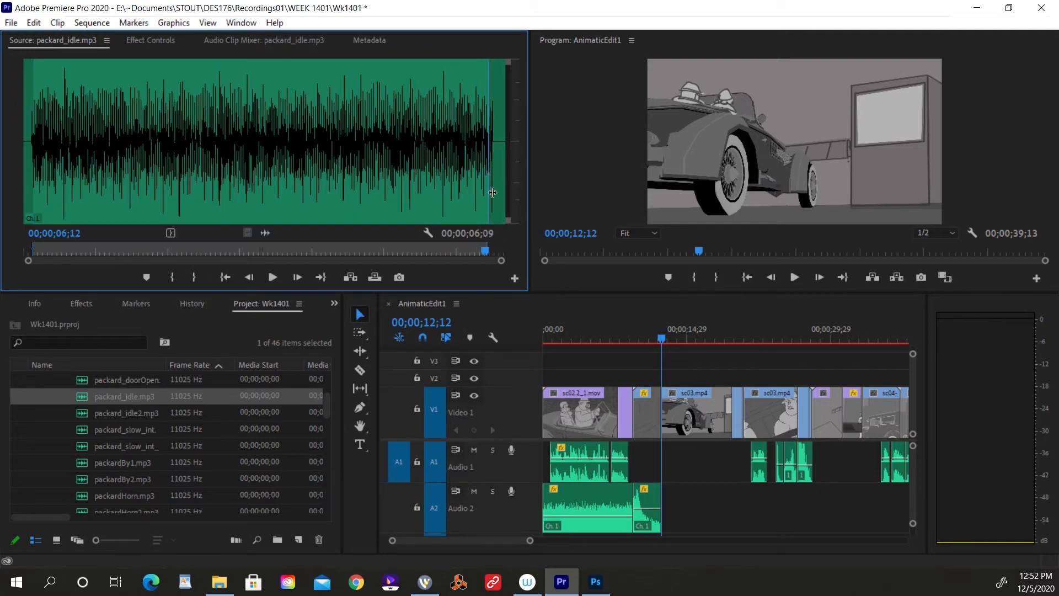
drag(681, 562, 663, 512)
Lower the packard_idle.mp3 clip on Audio 2 to about -20.9 dB, playing the guard booth shot before and after.
key(space)
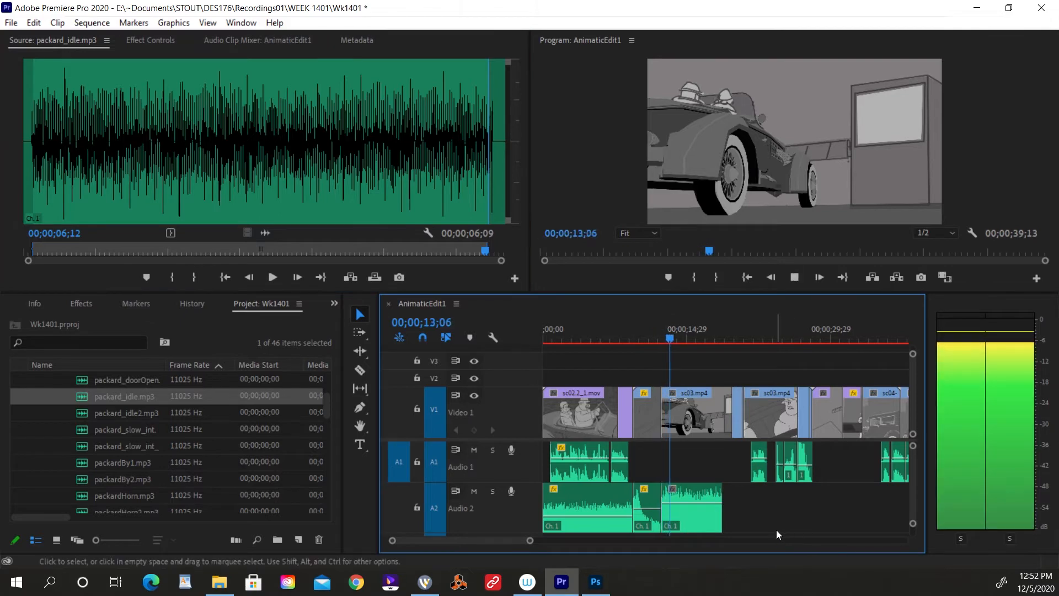
click(695, 505)
drag(693, 502, 694, 520)
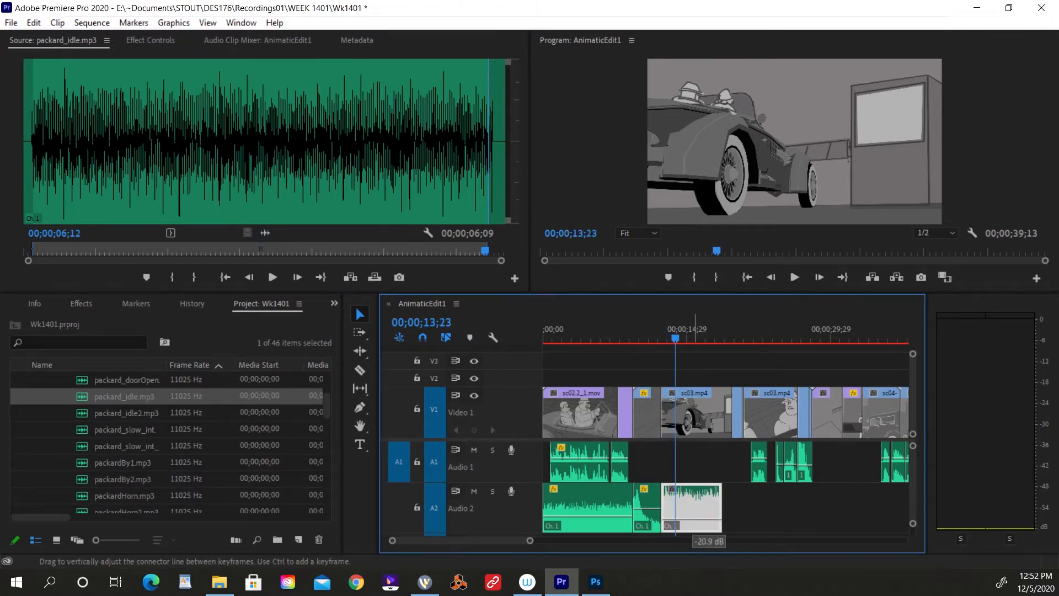
click(666, 331)
key(space)
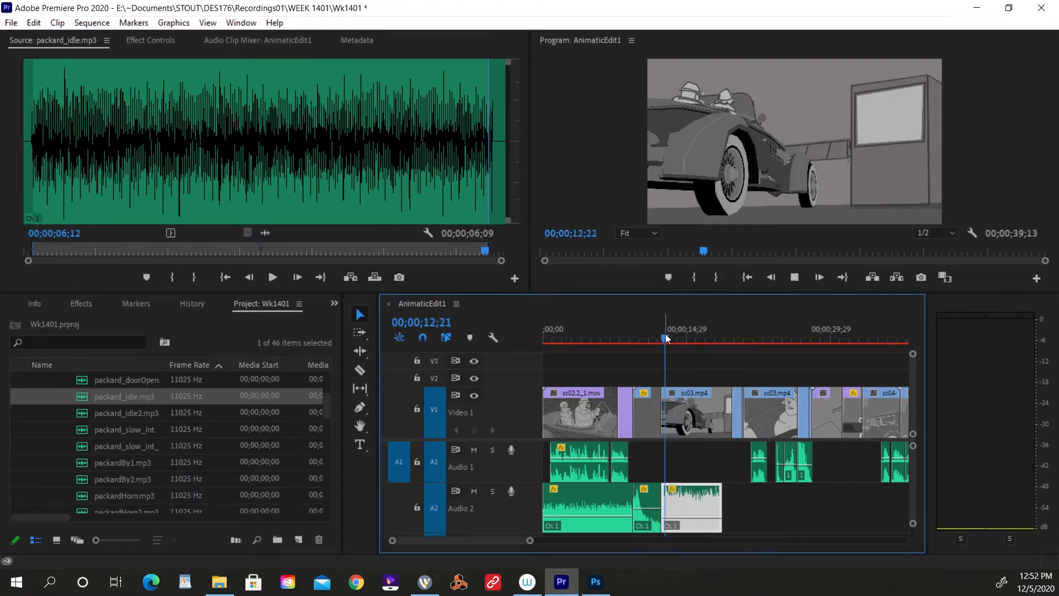
key(space)
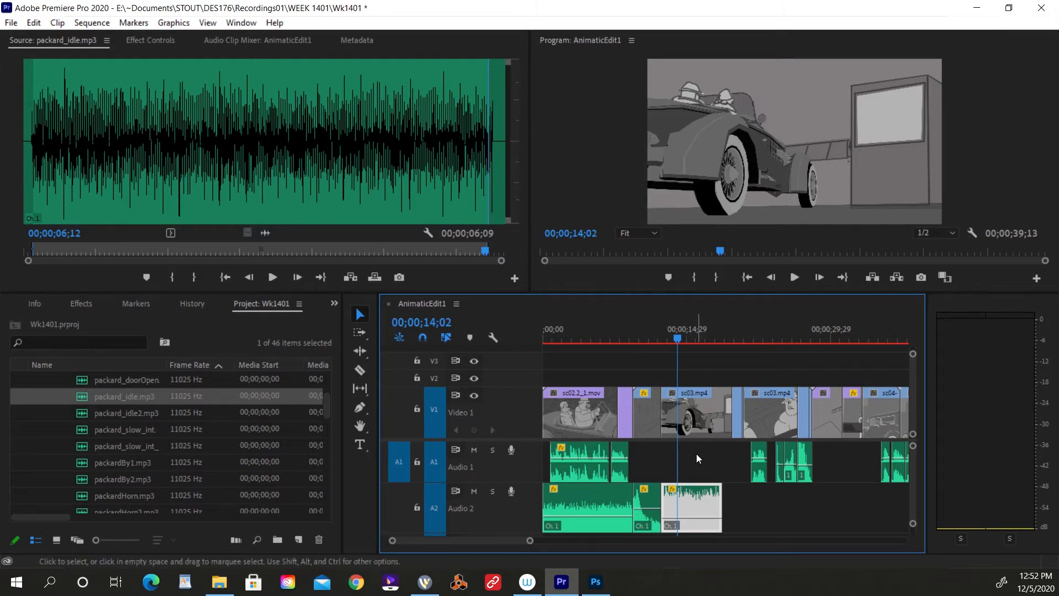
Patch the source audio to Audio 2 and paste four copies of the packard_idle.mp3 clip end to end from 00;00;18;22.
key(ctrl+v)
key(ctrl+z)
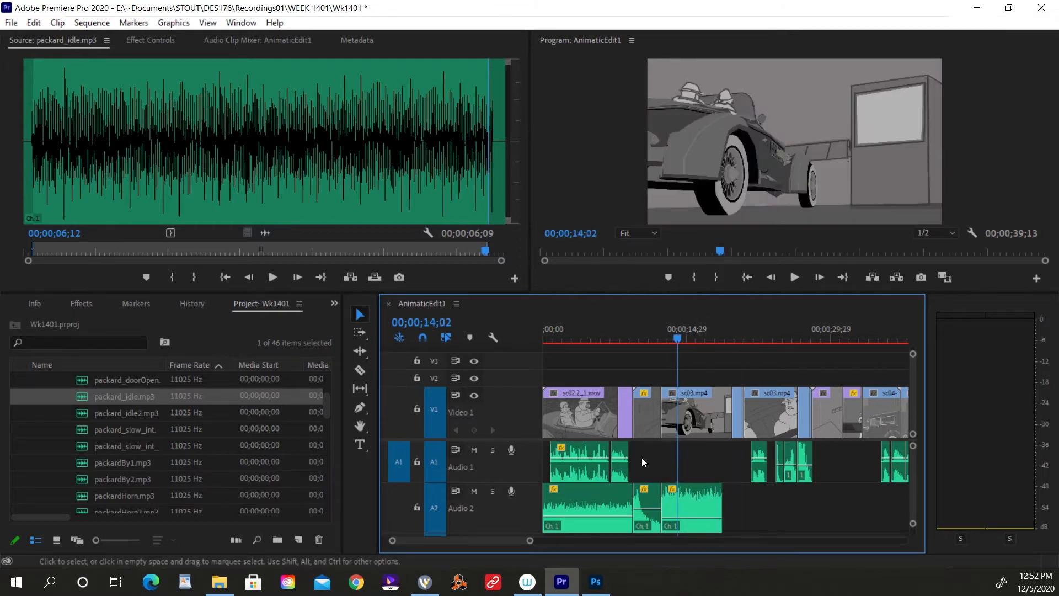
click(402, 503)
key(Down)
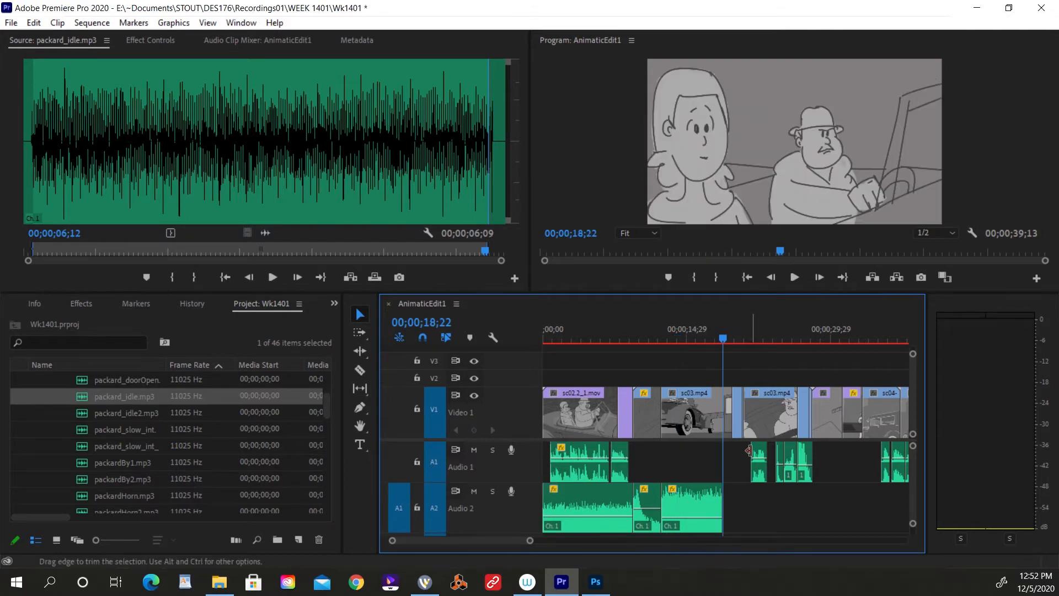
key(ctrl+v)
key(ctrl+z)
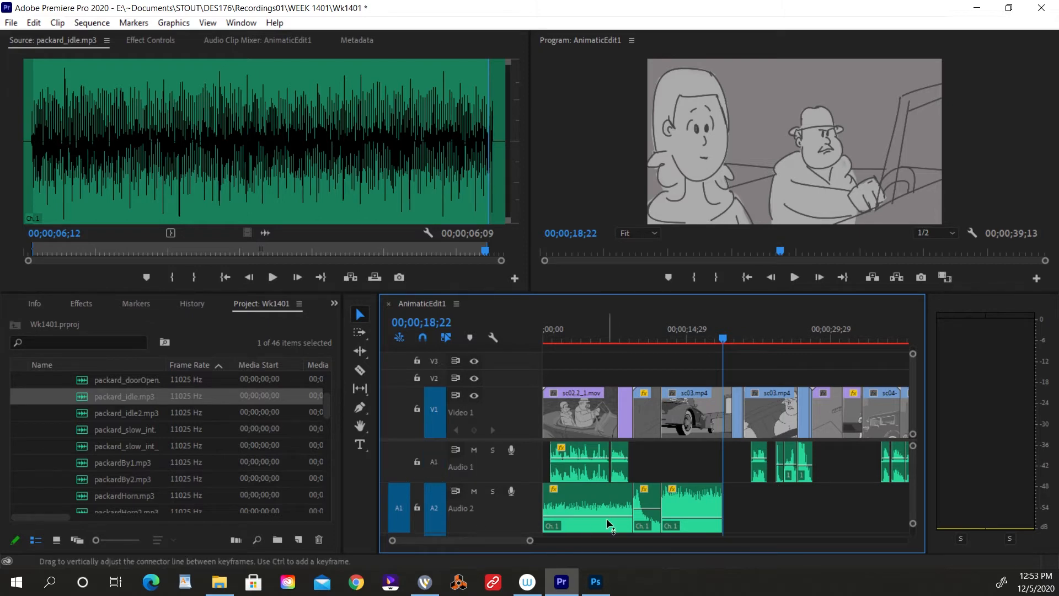
key(ctrl+v)
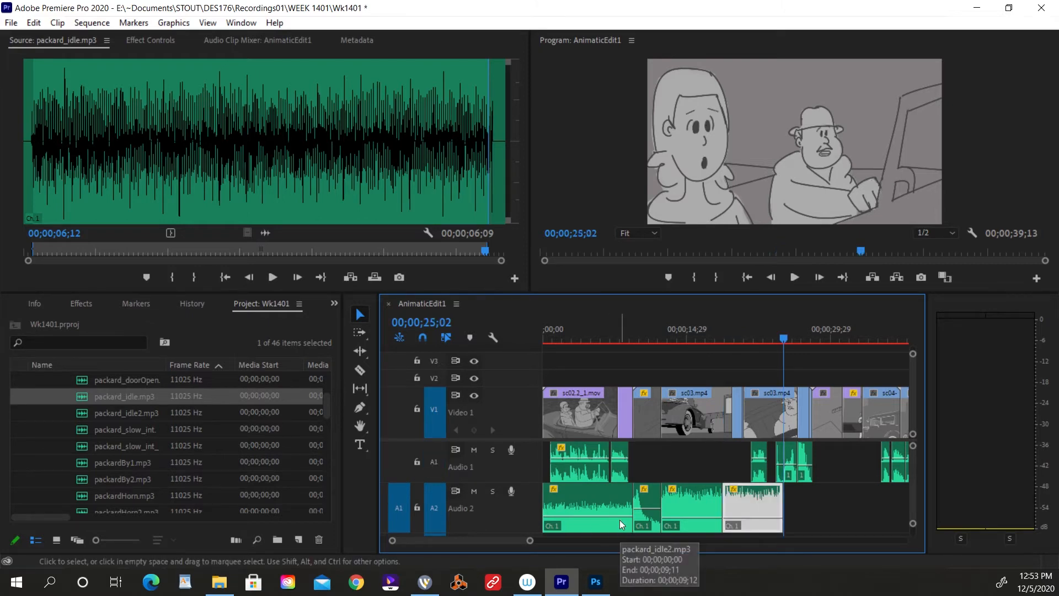
key(ctrl+v)
key(ctrl+v)
key(ctrl+v)
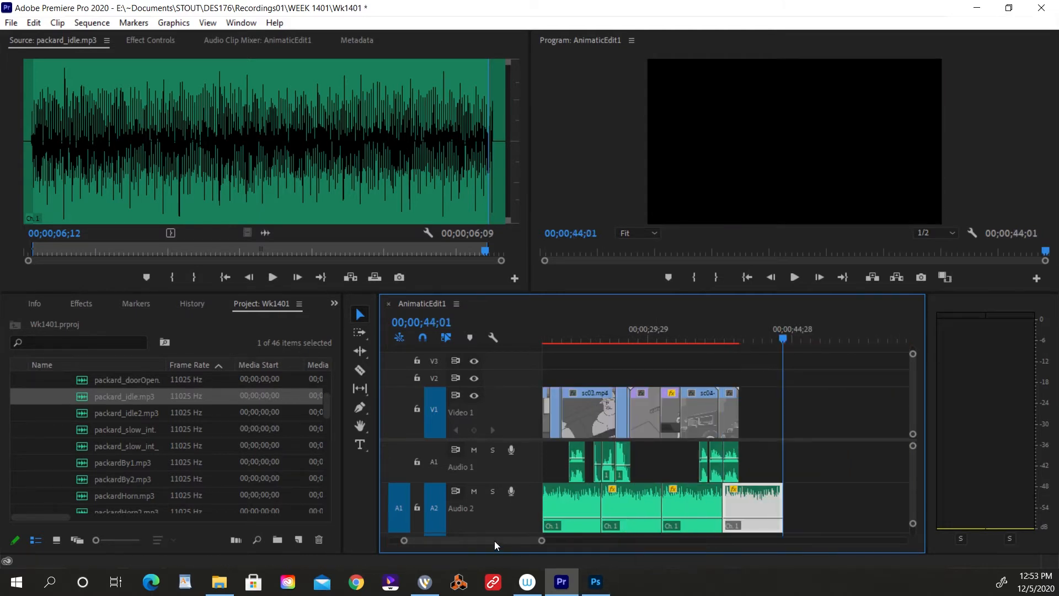
Solo Audio 2 and play across the first join between the packard_idle.mp3 clips to check how it sounds.
click(567, 339)
drag(567, 339, 532, 508)
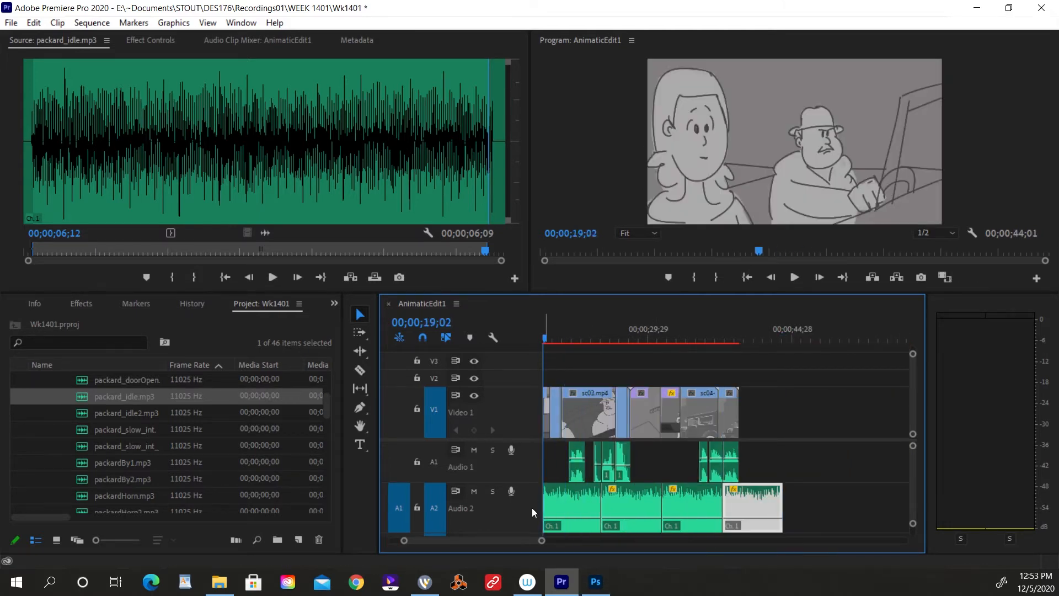
drag(502, 542, 492, 542)
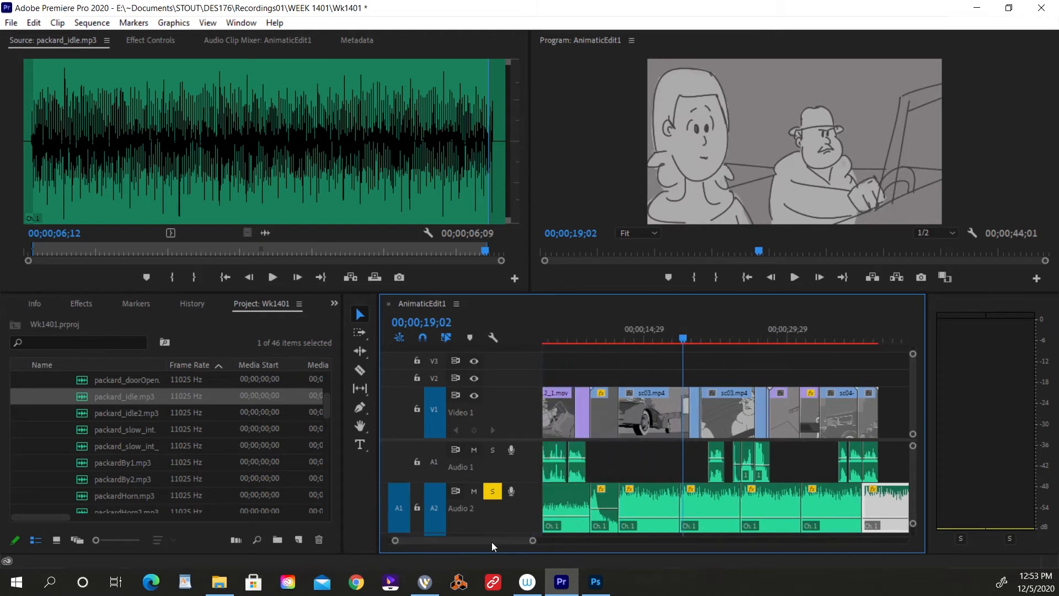
click(674, 339)
key(=)
key(=)
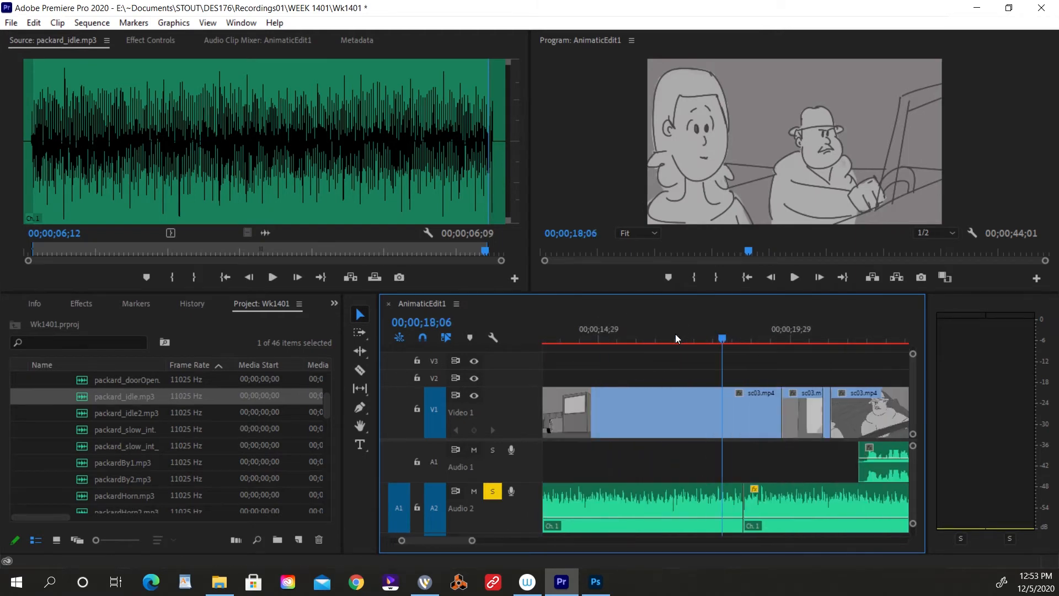
key(space)
key(space)
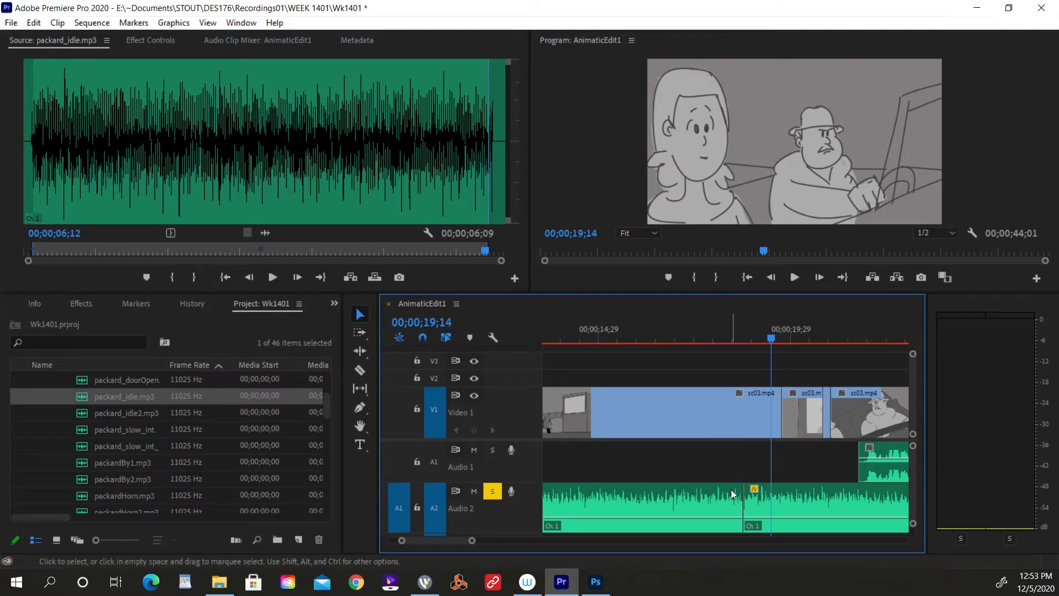
Trim both packard_idle.mp3 clips at their first join, lock Video 1 and Audio 1, and close the gap between them on Audio 2.
drag(730, 502, 768, 505)
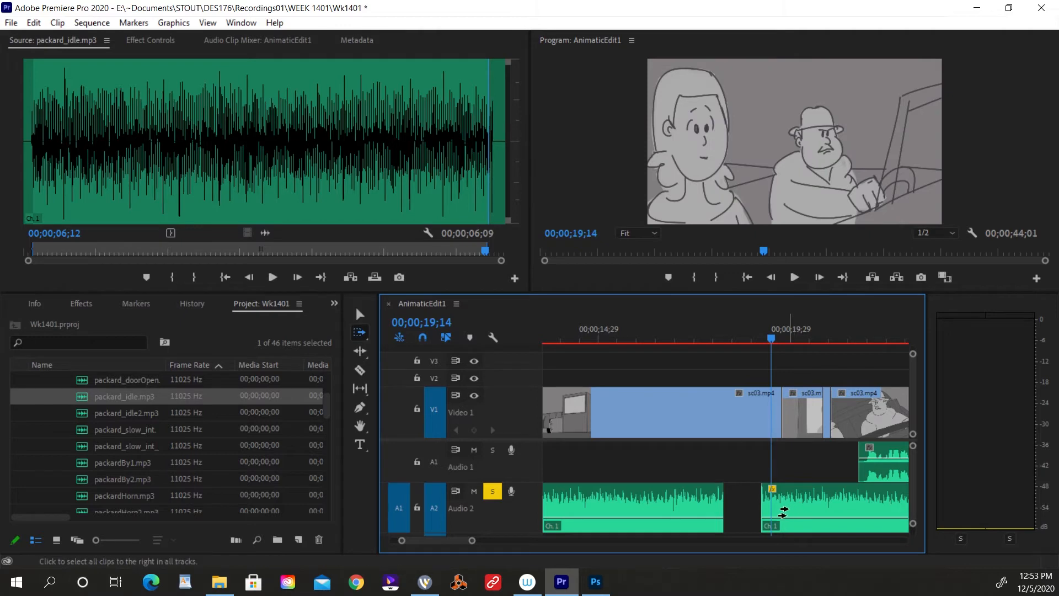
key(a)
click(417, 409)
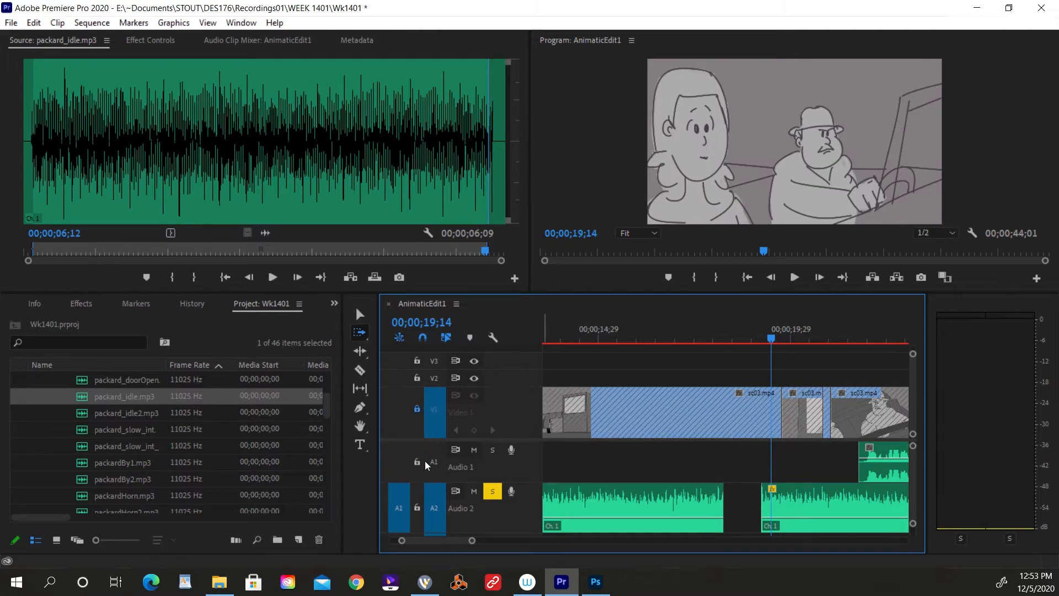
click(418, 461)
key(v)
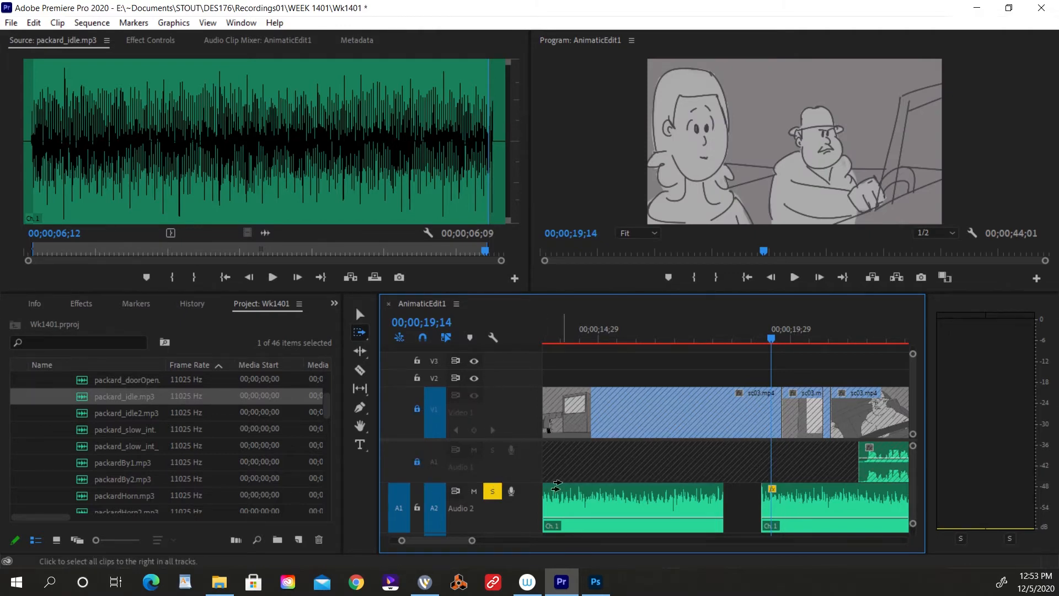
drag(786, 504, 748, 502)
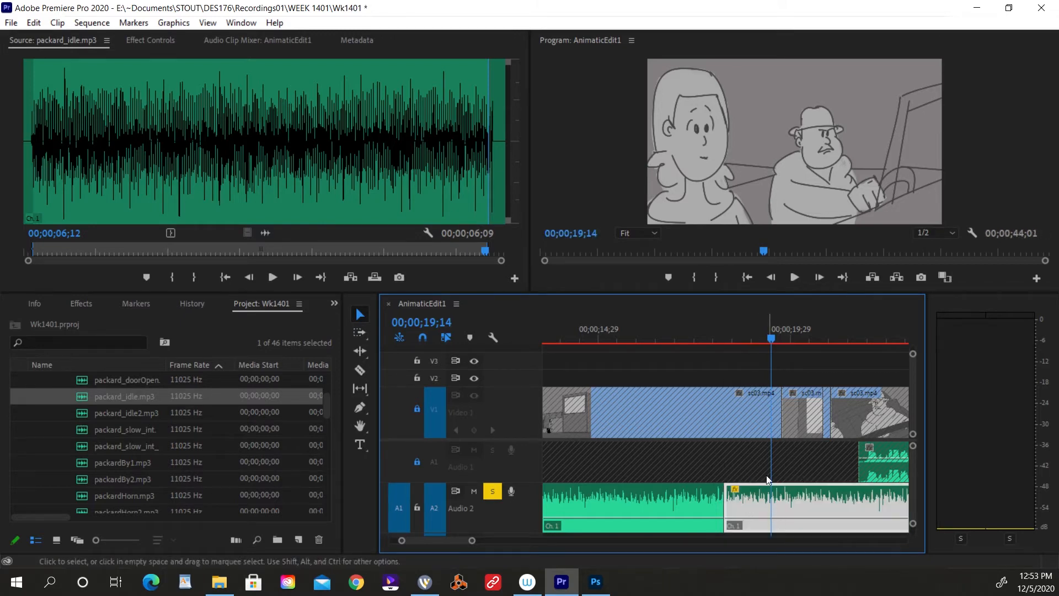
Apply a Constant Power crossfade at the first packard_idle.mp3 join on Audio 2 and play across it from 00;00;17;02.
click(720, 495)
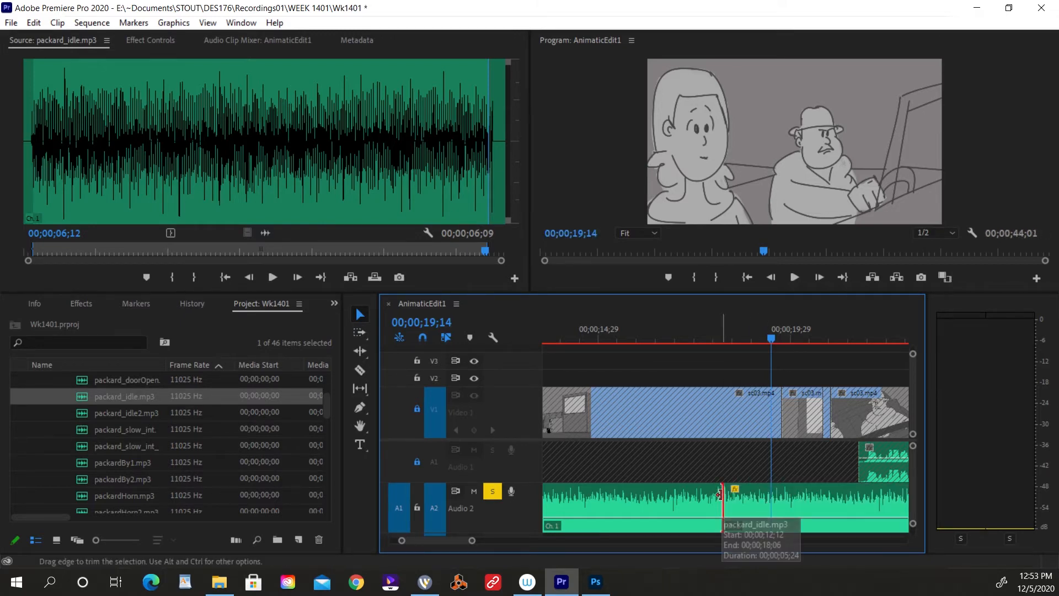
key(ctrl+shift+d)
click(680, 321)
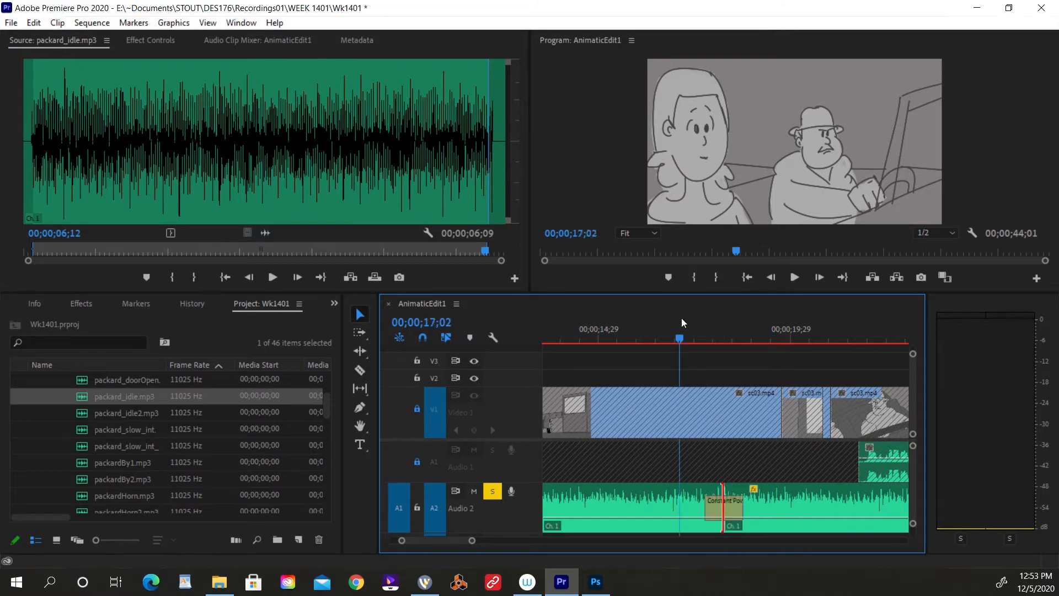
key(space)
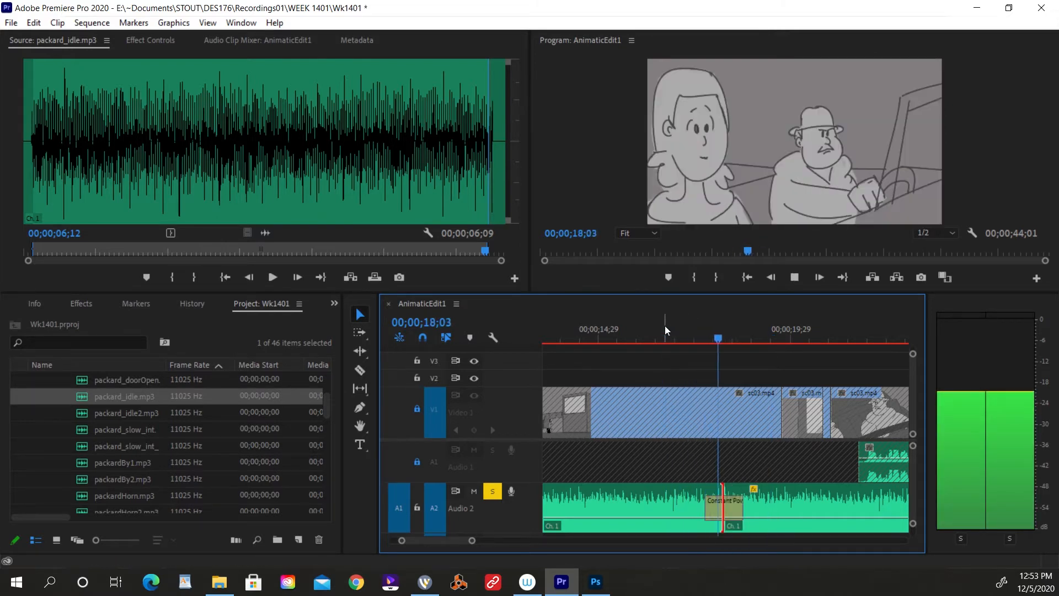
key(space)
Turn off solo on Audio 2 and shift its last three packard_idle.mp3 clips earlier to butt against the preceding idle clip.
click(492, 491)
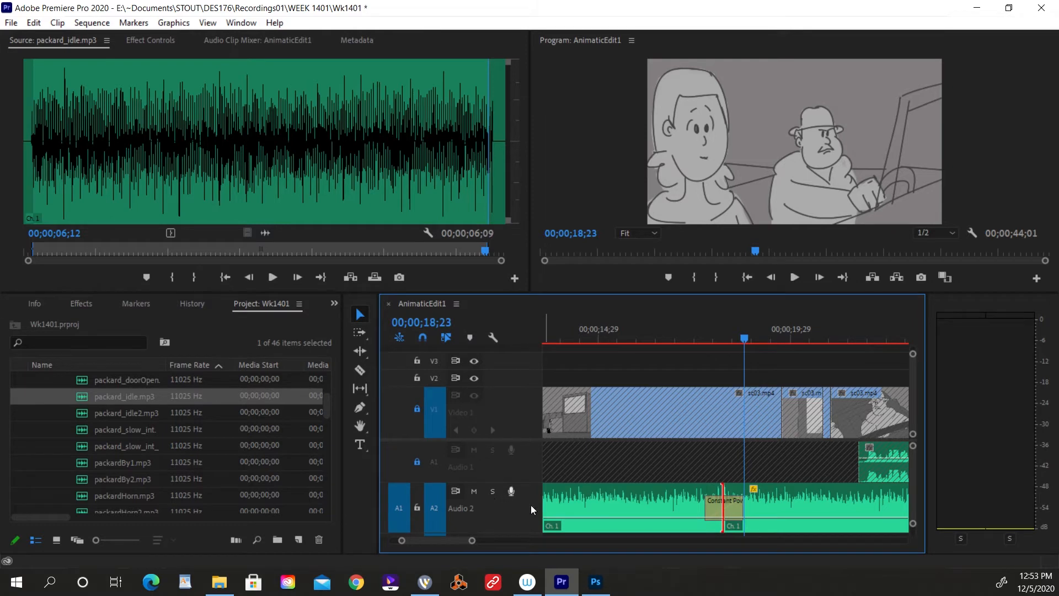
key(minus)
key(minus)
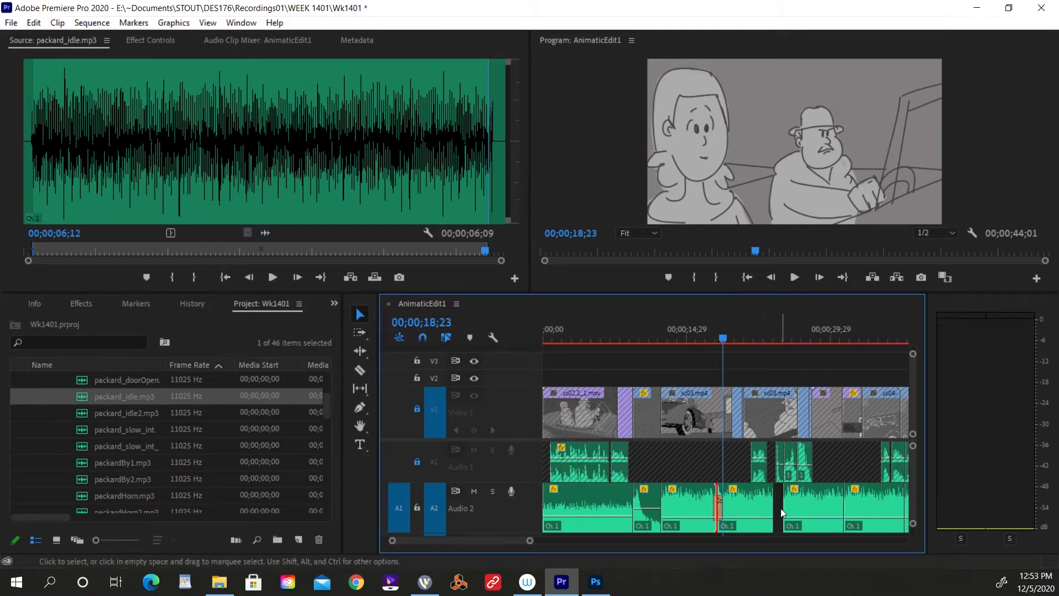
key(minus)
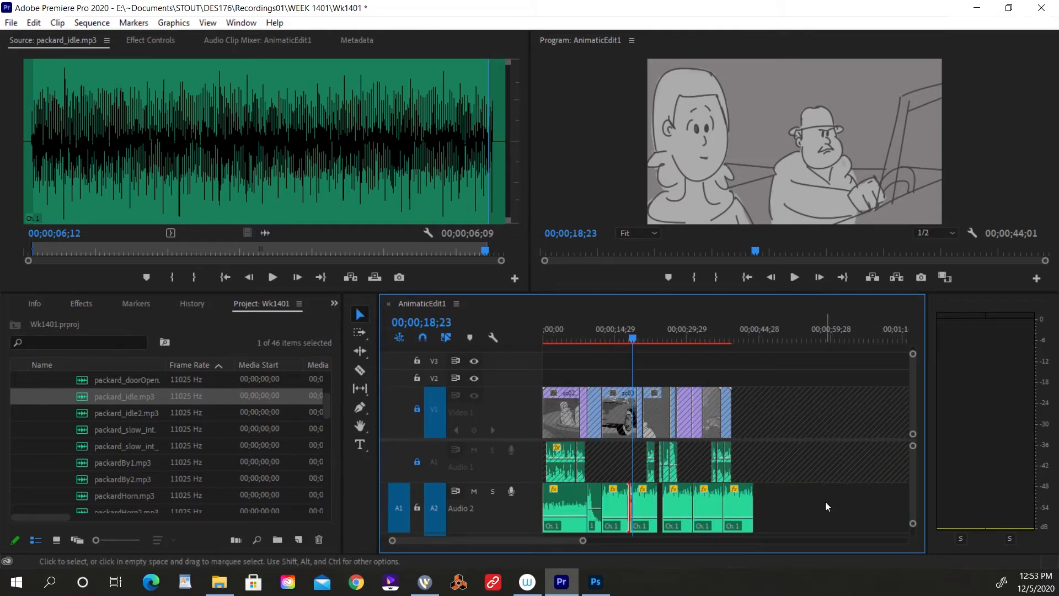
drag(826, 502, 673, 513)
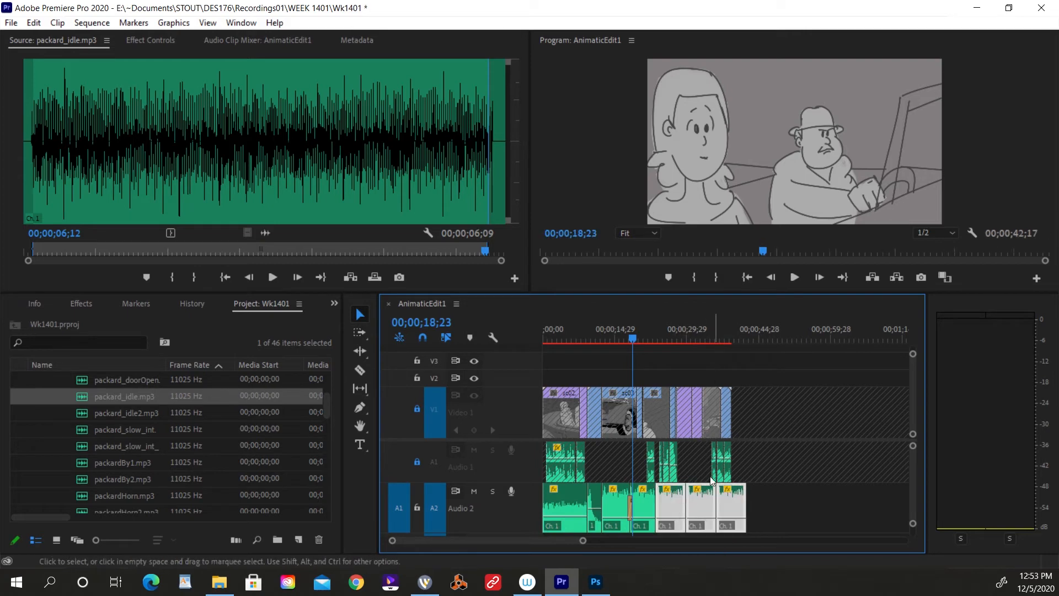
Unlock Audio 1 and return the playhead to 00;00;13;13 in the guard booth shot.
key(equal)
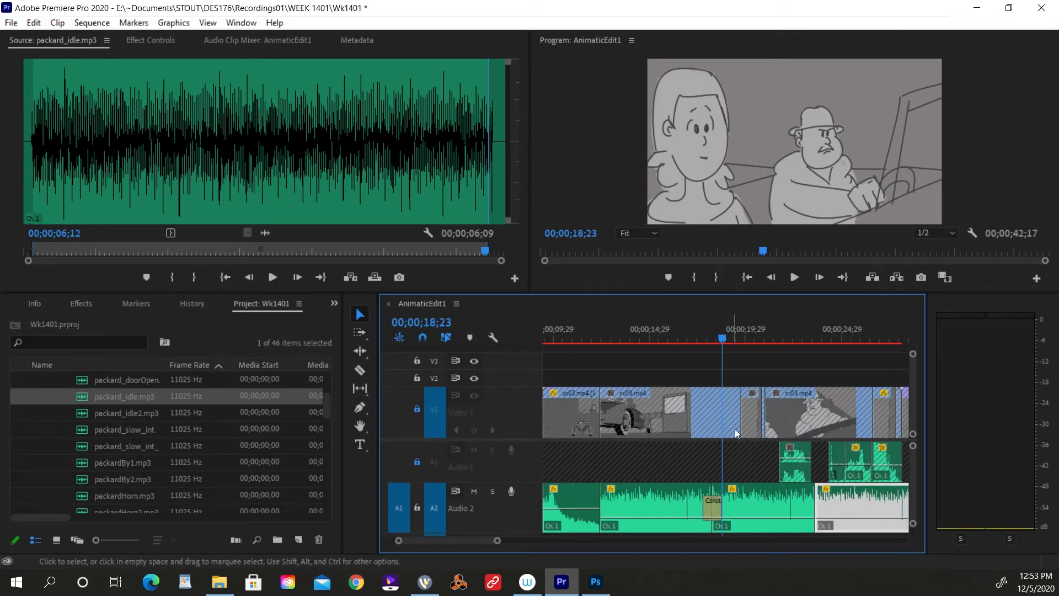
click(420, 461)
drag(656, 336, 620, 338)
scroll(727, 425, up, 5)
key(minus)
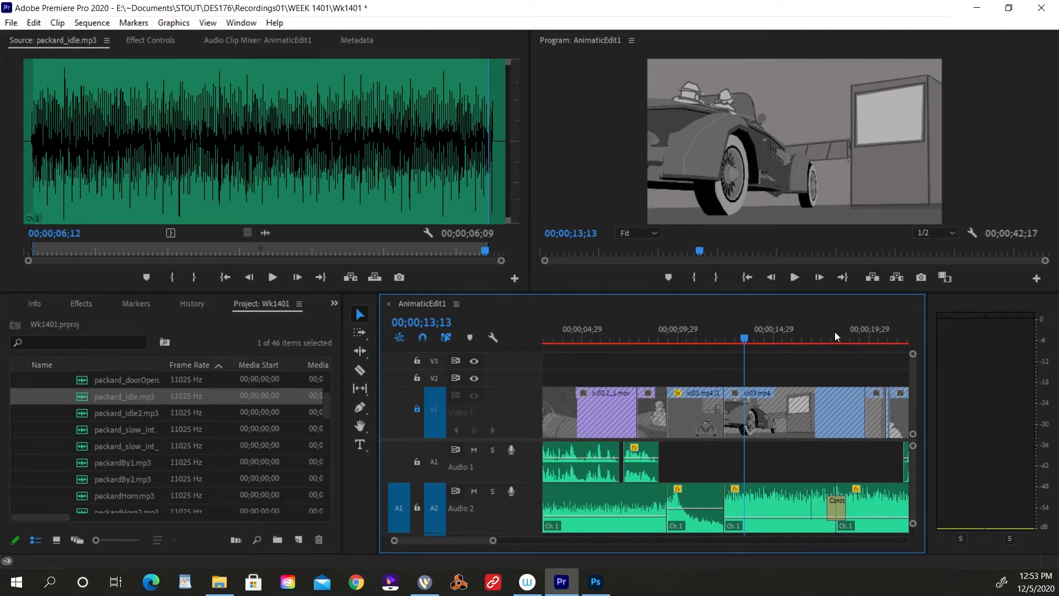
Play the sequence from 00;00;21;10 through the driver's dialogue into the overhead gate shot.
click(864, 329)
key(minus)
click(749, 339)
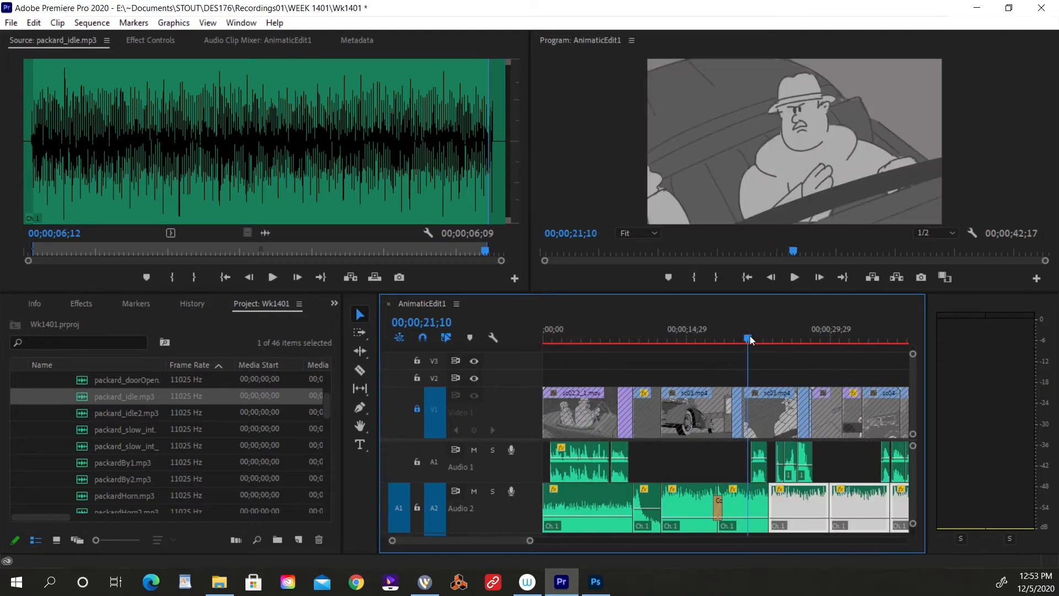
key(space)
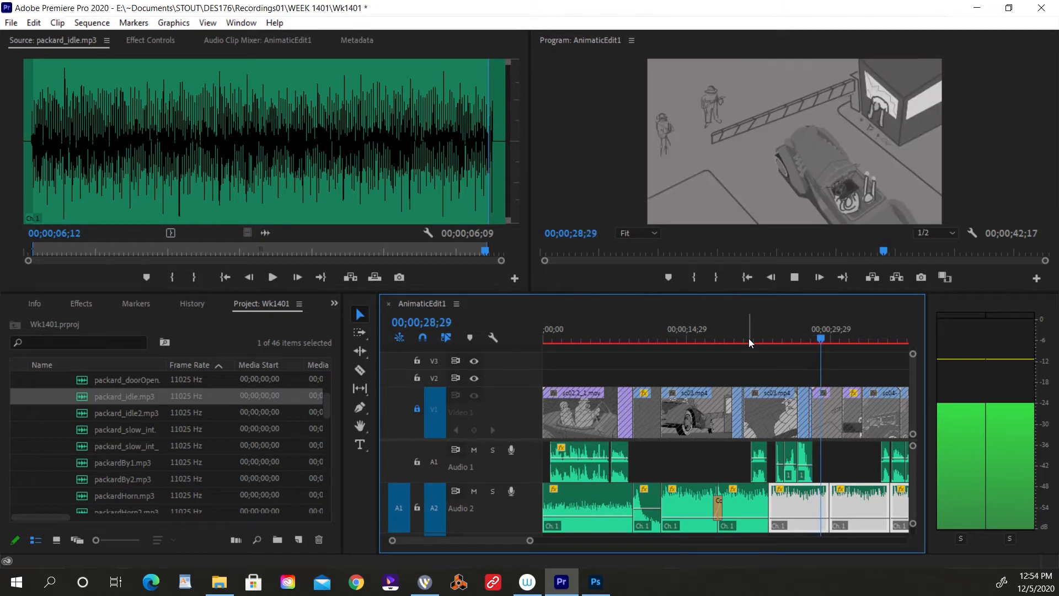
key(space)
key(minus)
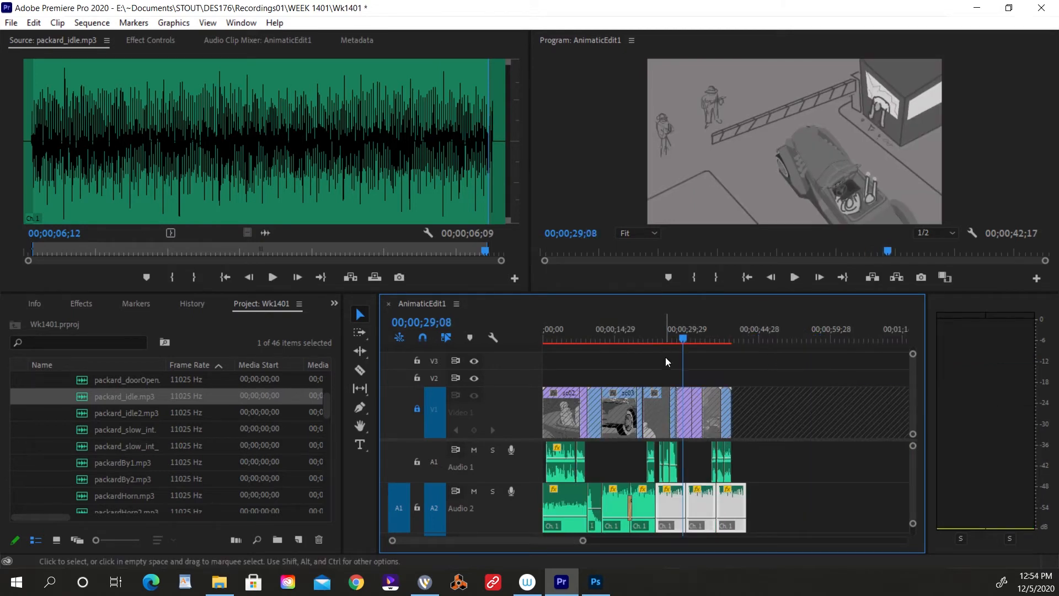
Locate the driver's dialogue clip on Audio 1 and listen to it from 00;00;21;24 over the idling car sound.
click(664, 338)
drag(666, 339, 657, 338)
key(equal)
key(equal)
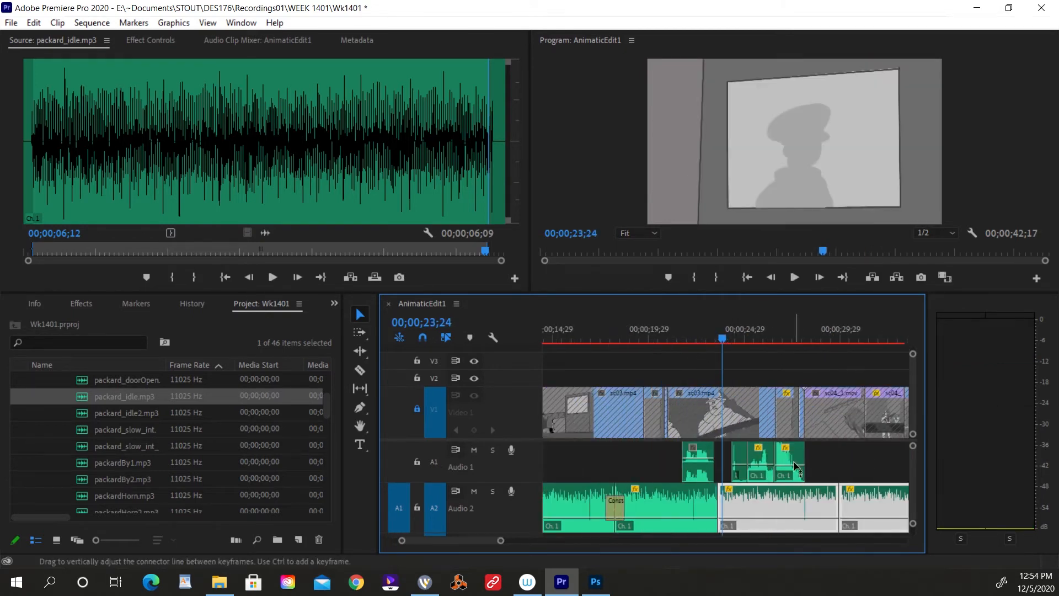
click(686, 332)
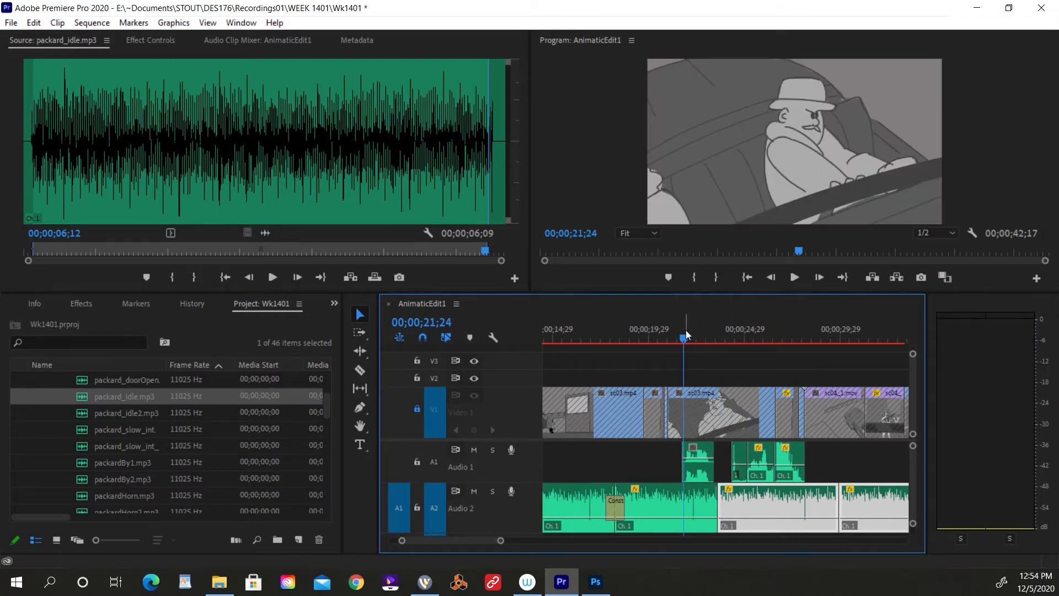
key(space)
key(space)
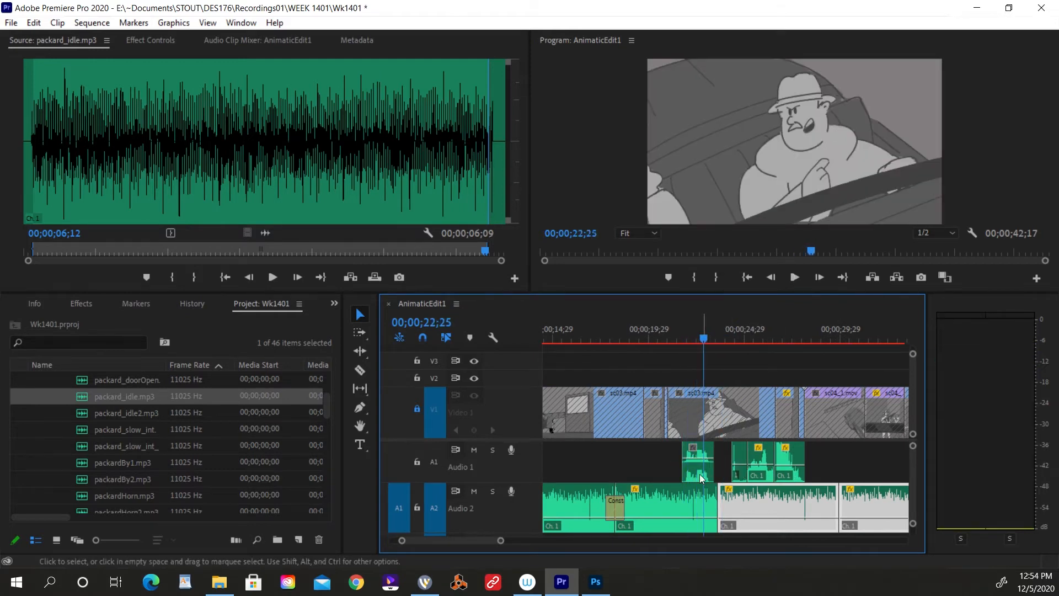
click(697, 332)
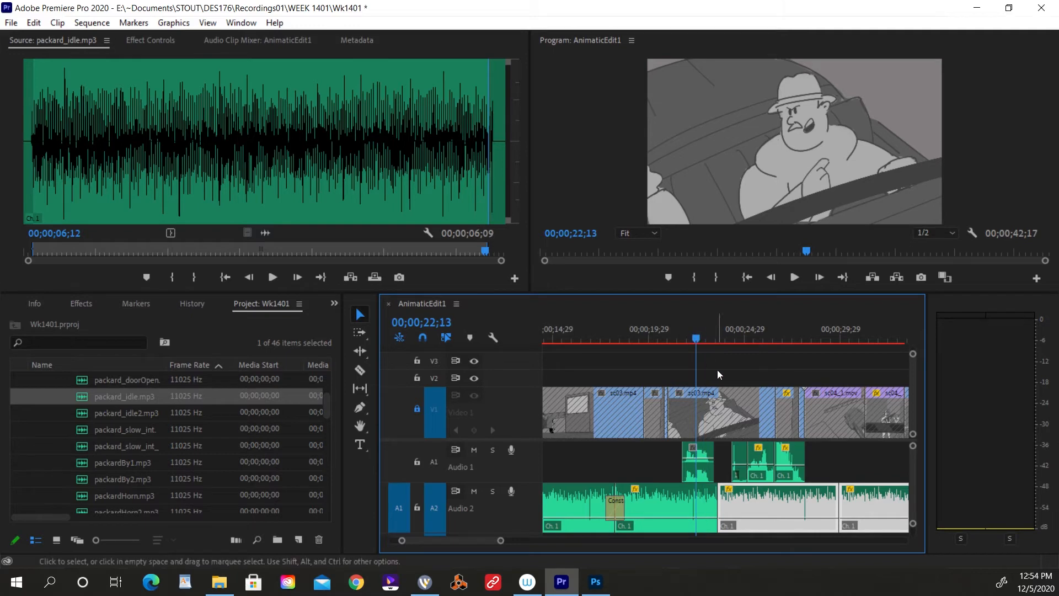
Play the driver shot's lead-in up to the start of the Audio 1 dialogue clip at 00;00;21;21.
key(equal)
key(equal)
scroll(756, 478, left, 5)
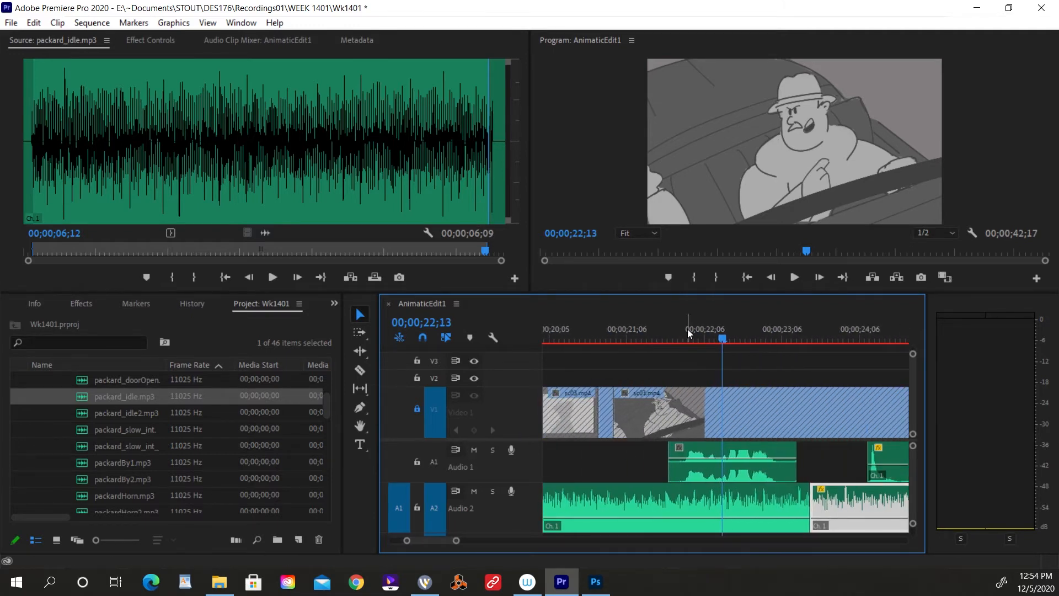
drag(688, 333, 619, 331)
key(space)
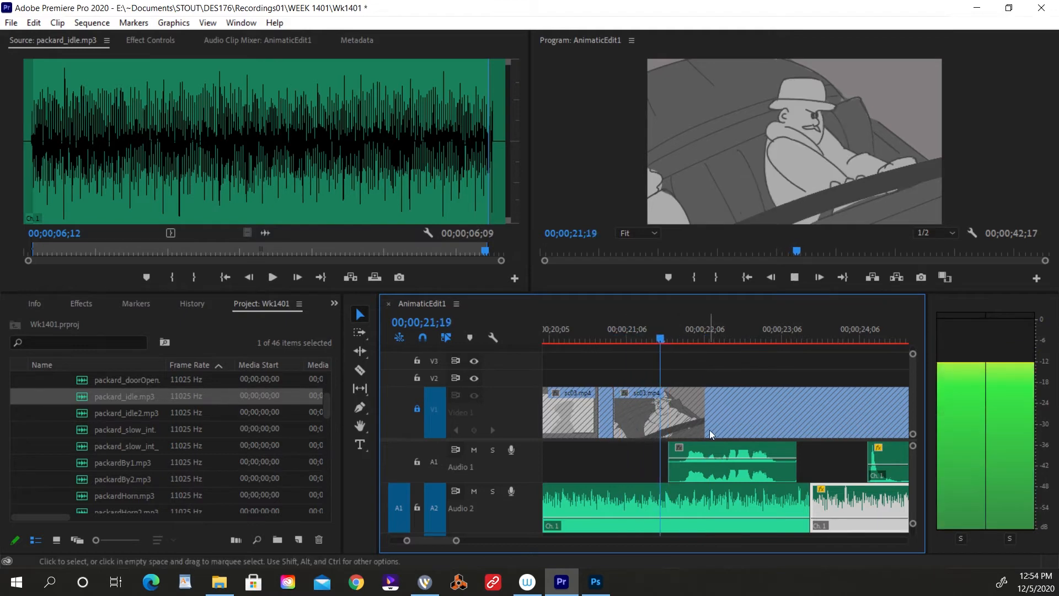
key(space)
scroll(600, 492, left, 1)
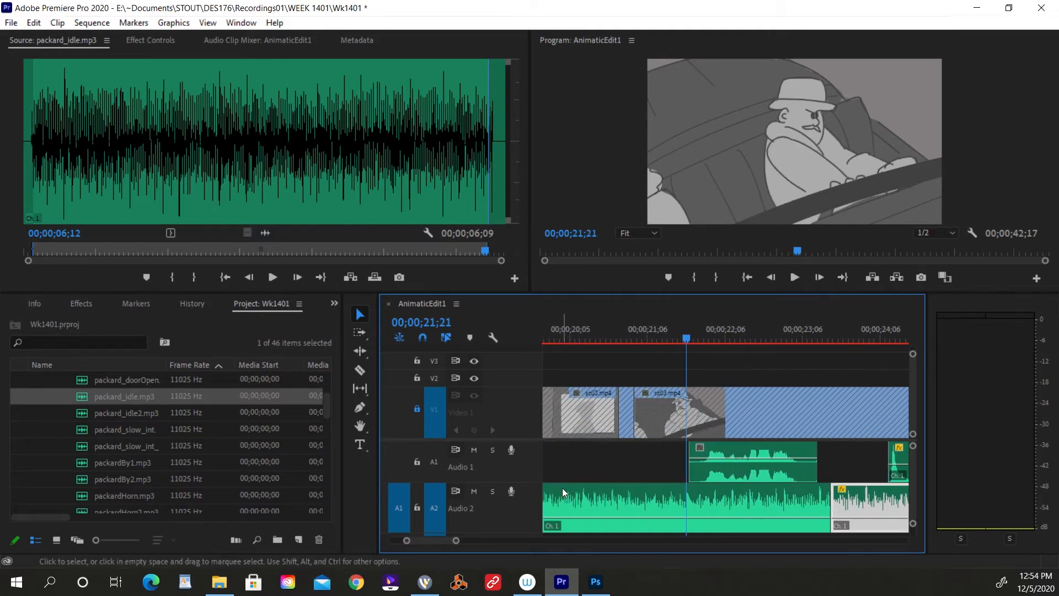
Examine the Audio 4 clip in the full-window timeline and the driver shot in the full-window Program view.
key(grave)
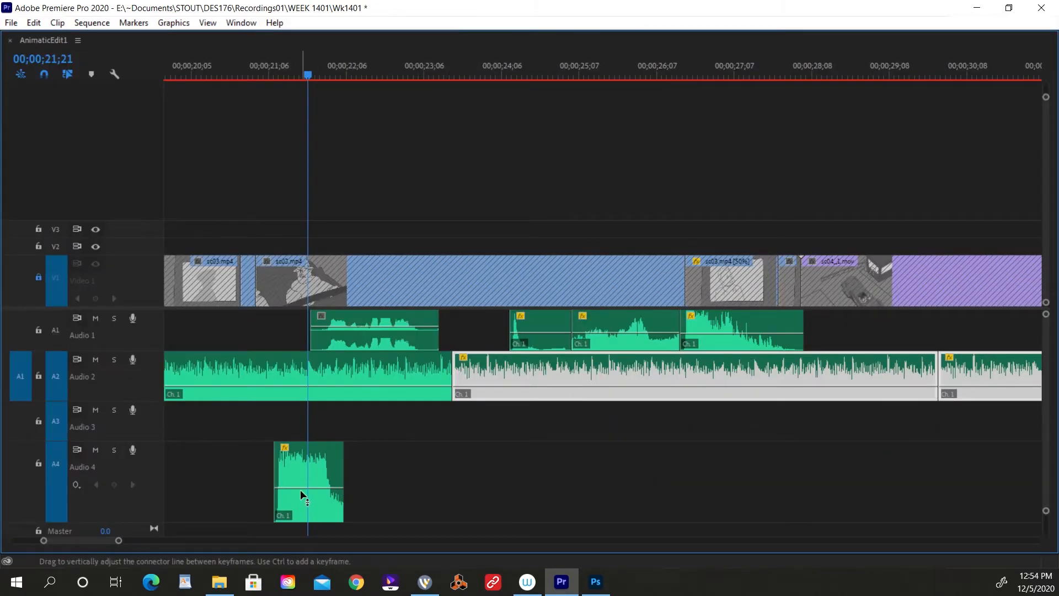
mouse_move(301, 488)
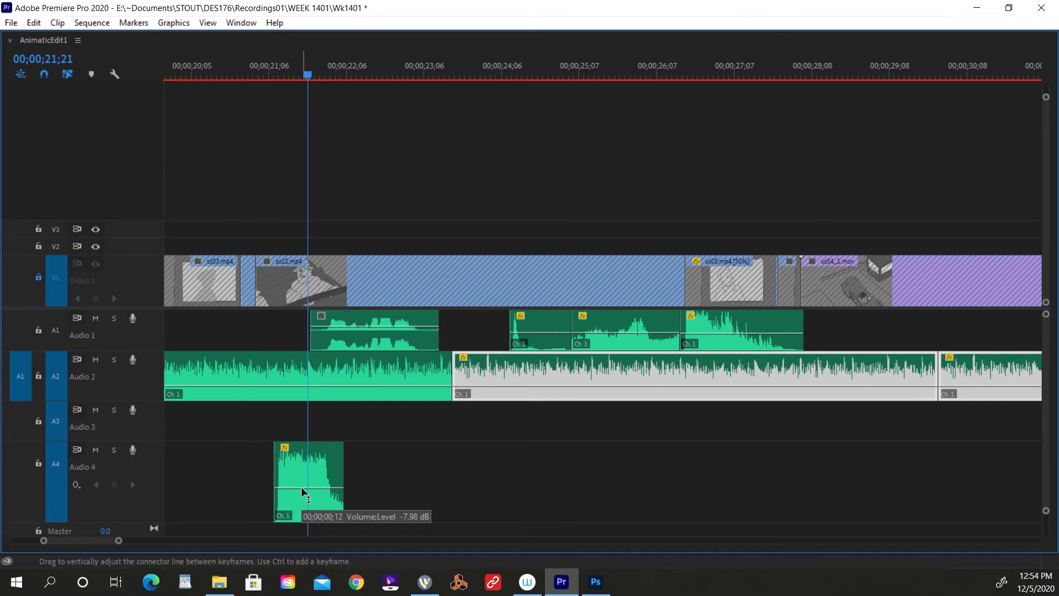
key(grave)
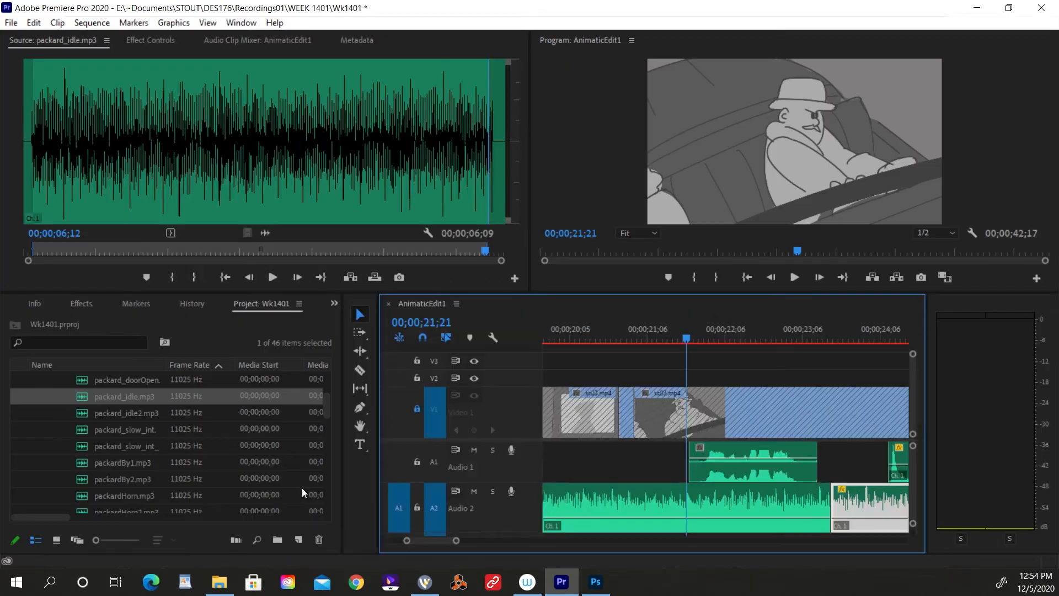
key(grave)
key(grave)
key(grave)
key(grave)
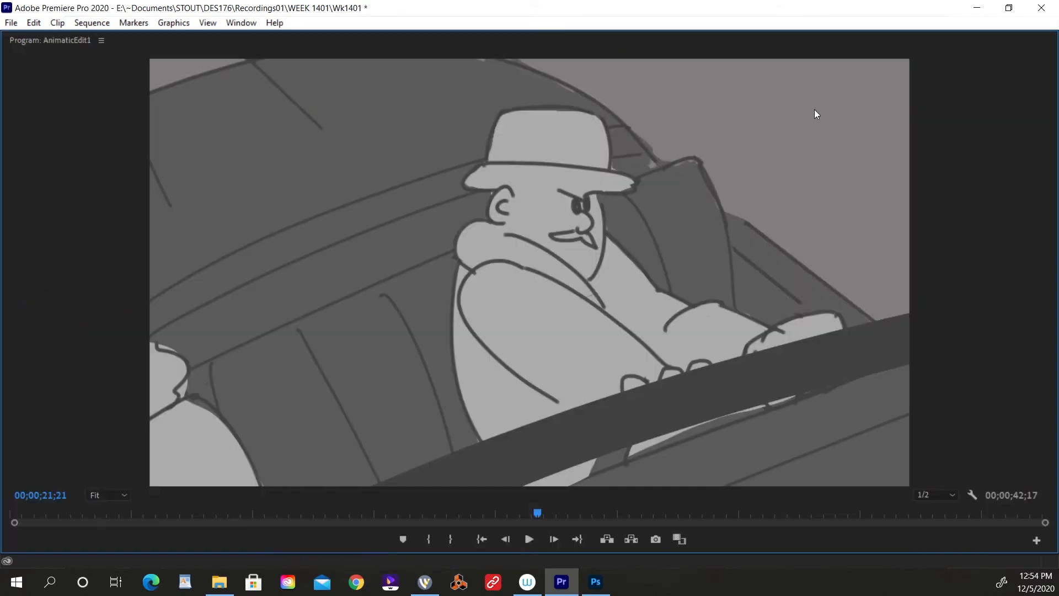
key(grave)
key(grave)
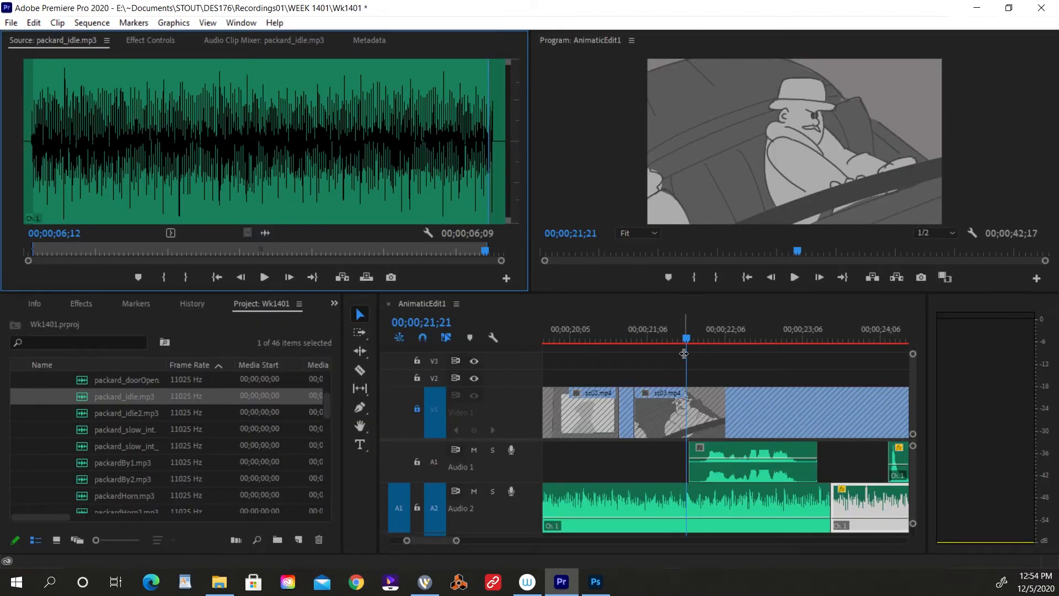
Reduce the audio track heights to bring Audio 3 into view and return the playhead to the sequence start.
drag(683, 348, 672, 341)
key(minus)
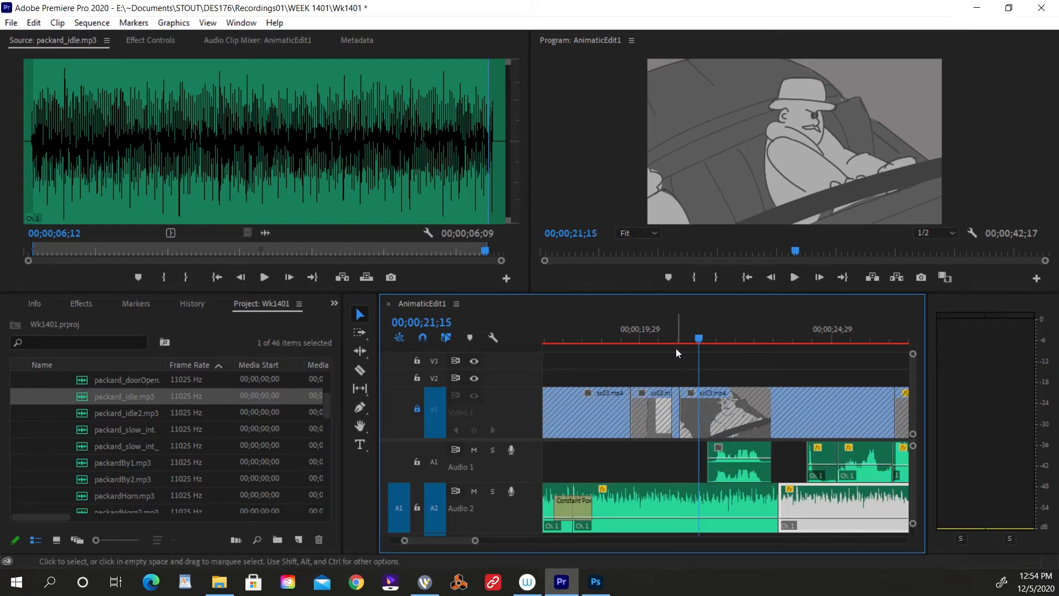
key(alt+minus)
click(676, 330)
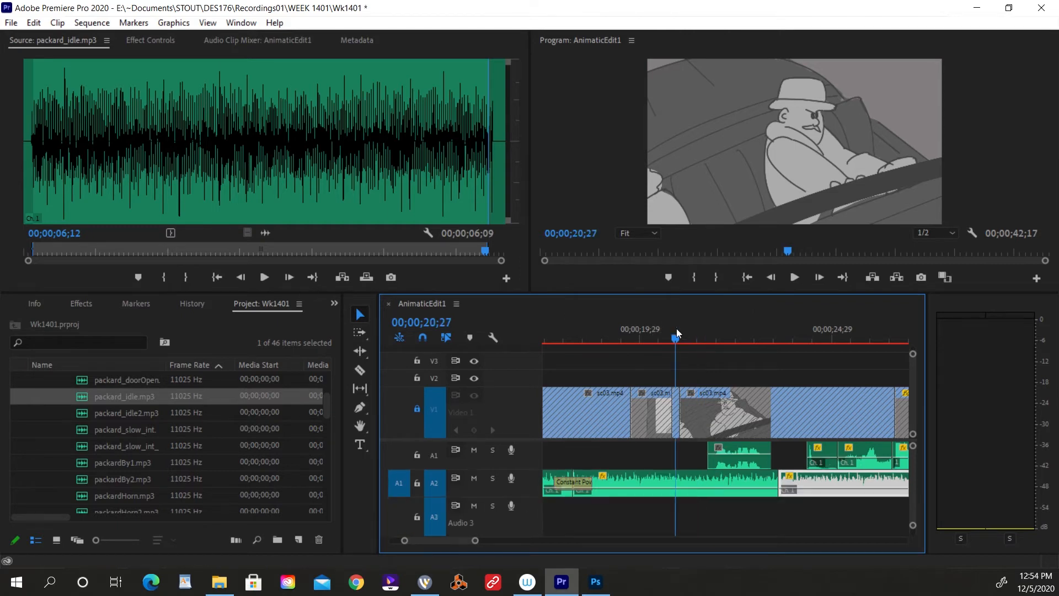
key(Home)
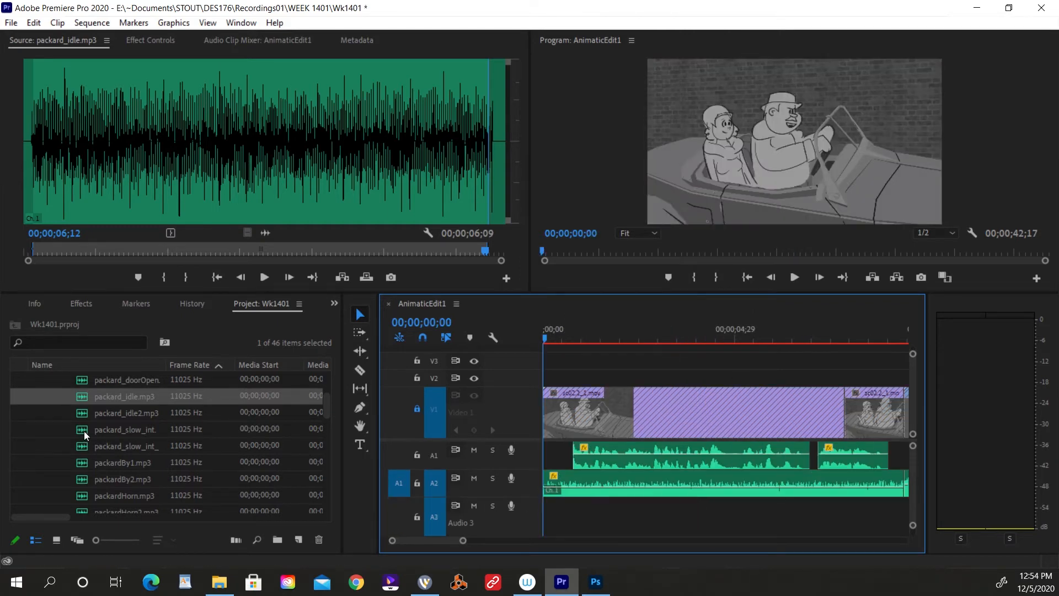
Collapse the SFX bin and load False Alarm.mp3 from the animatic bin as the source clip.
scroll(84, 431, up, 4)
click(51, 396)
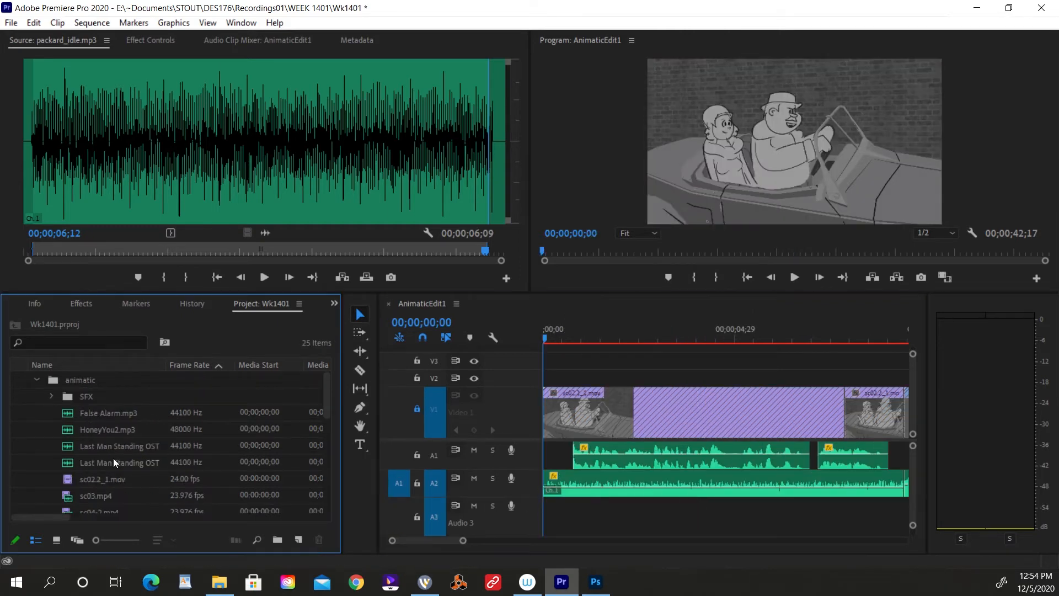
click(70, 418)
double_click(69, 418)
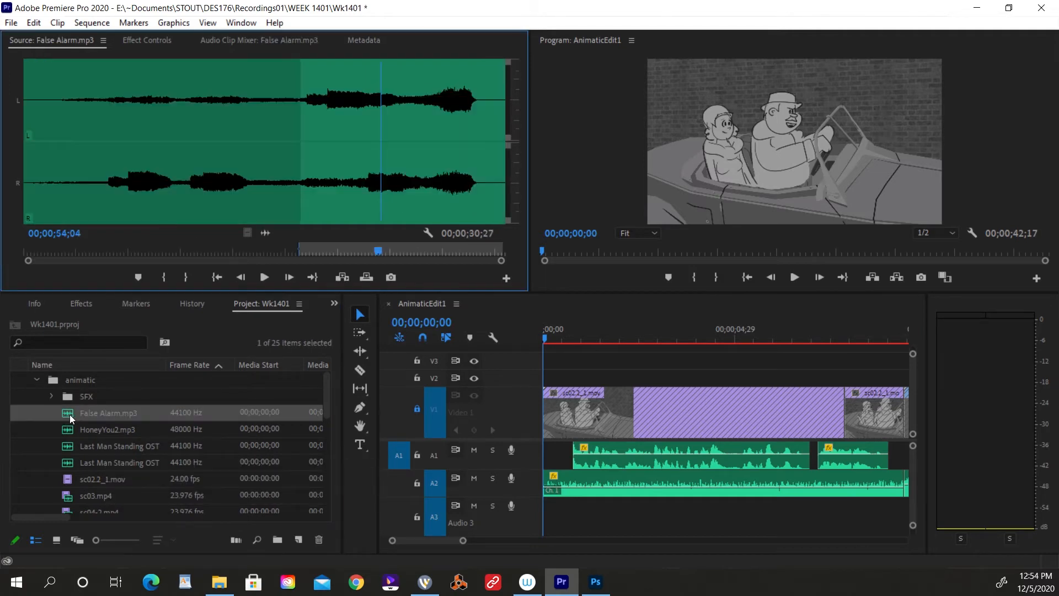
Audition several passages of False Alarm.mp3 to find suitable suspense music for the guard booth scene.
key(space)
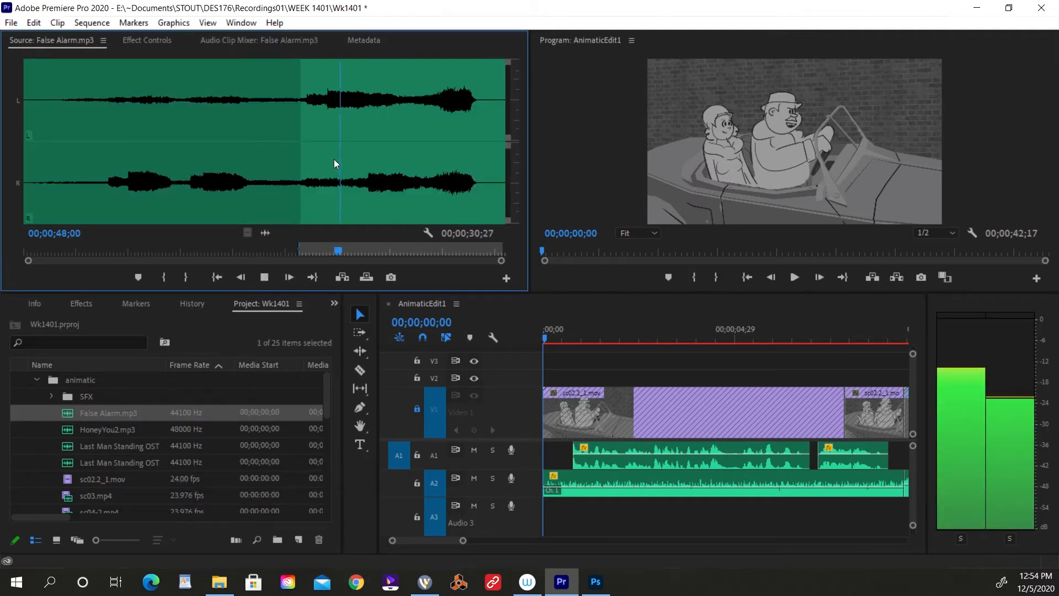
click(439, 119)
key(space)
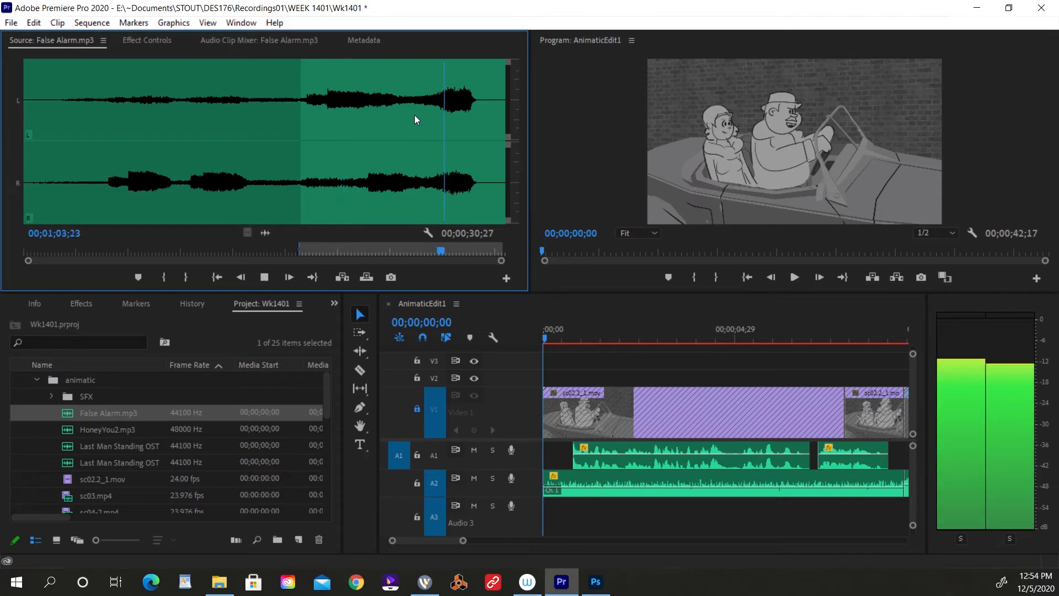
click(416, 124)
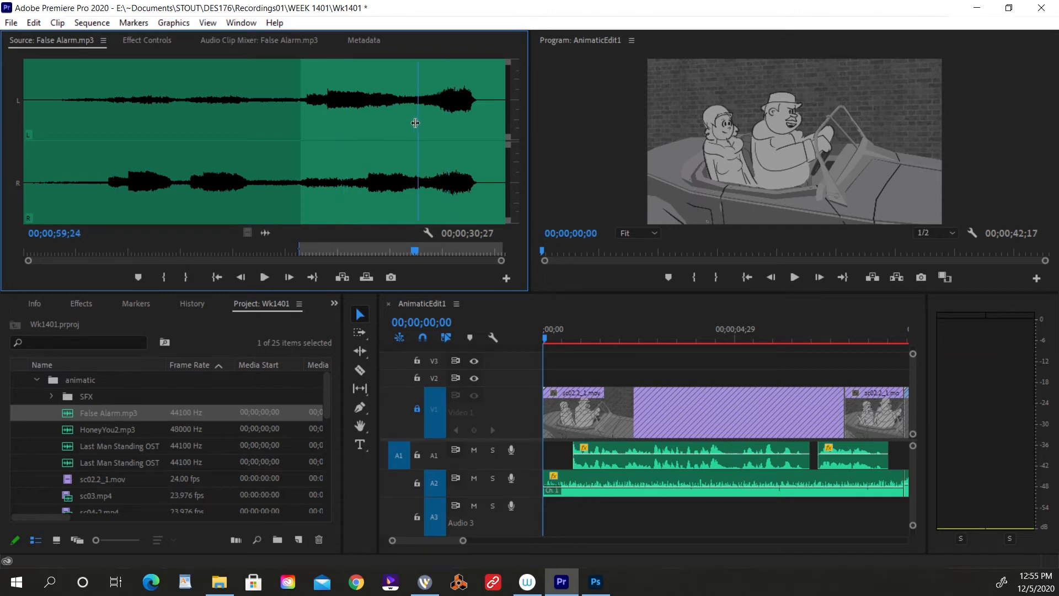
key(space)
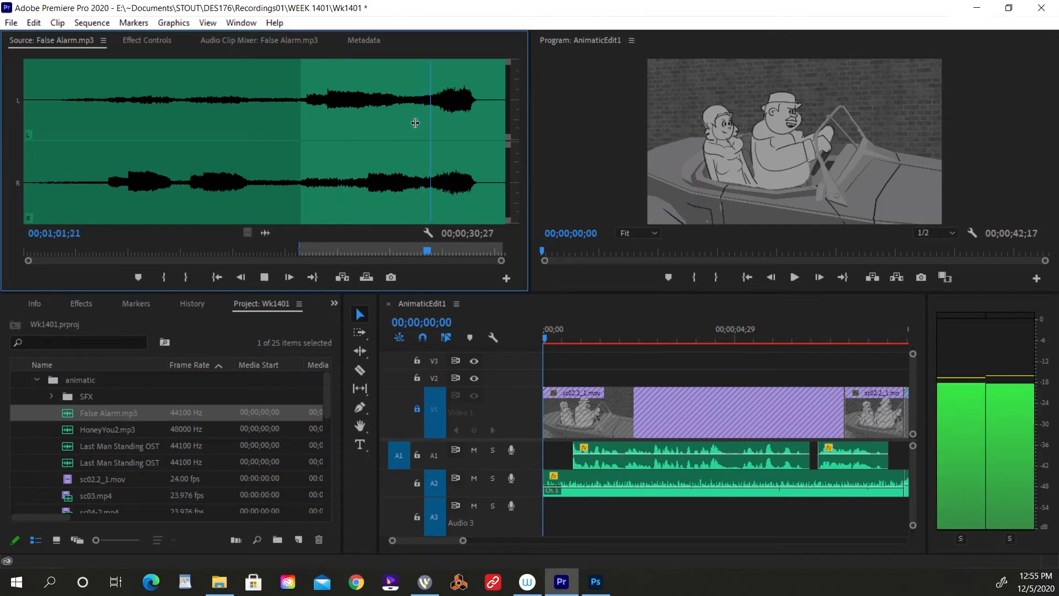
click(328, 121)
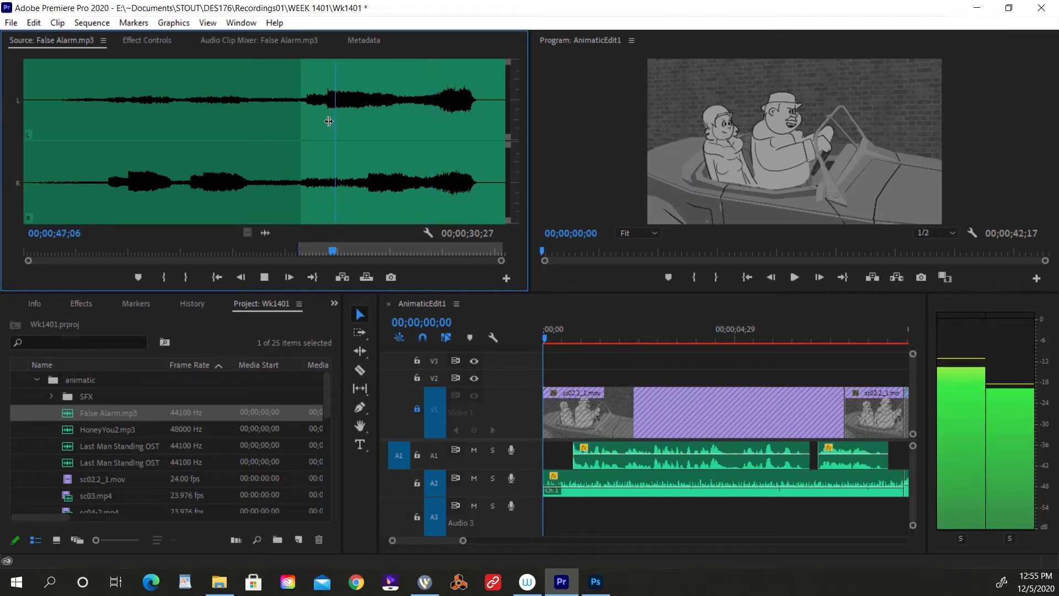
key(space)
click(155, 134)
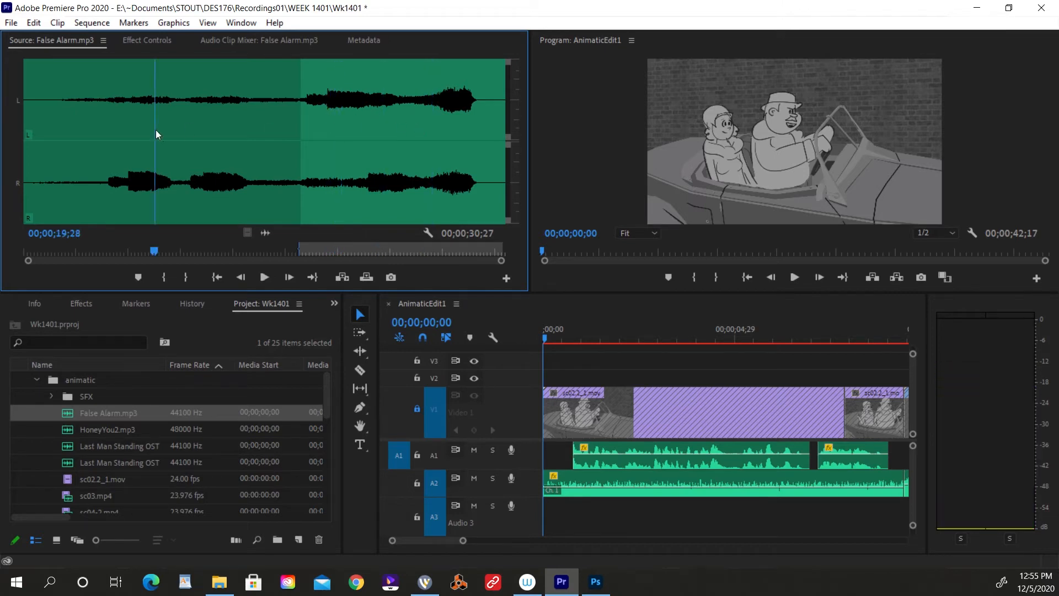
key(space)
Try an In point at 00;01;00;28 in False Alarm.mp3 and listen from there.
key(space)
click(426, 114)
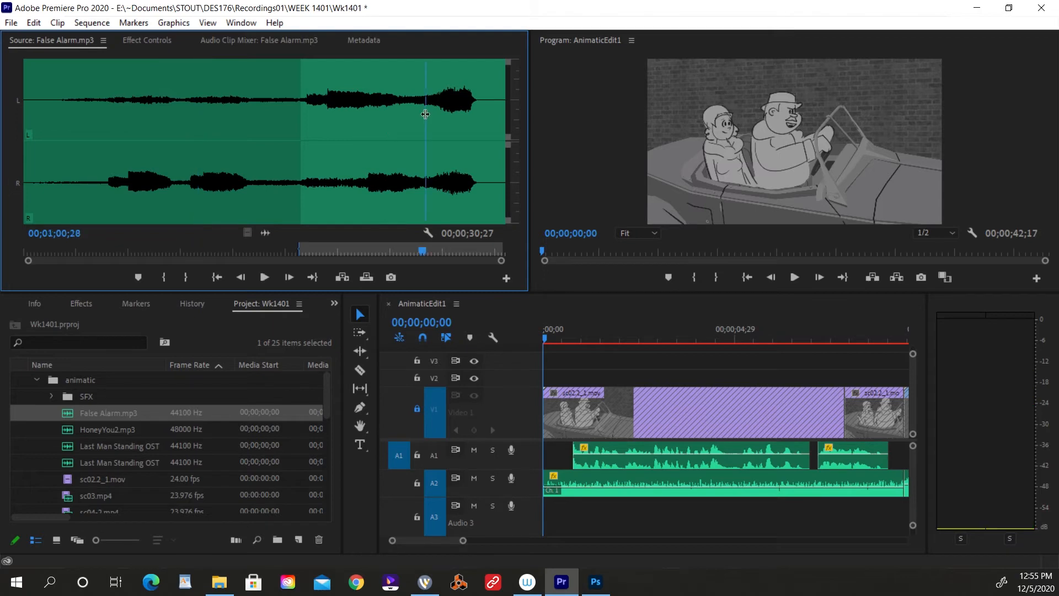
key(i)
key(space)
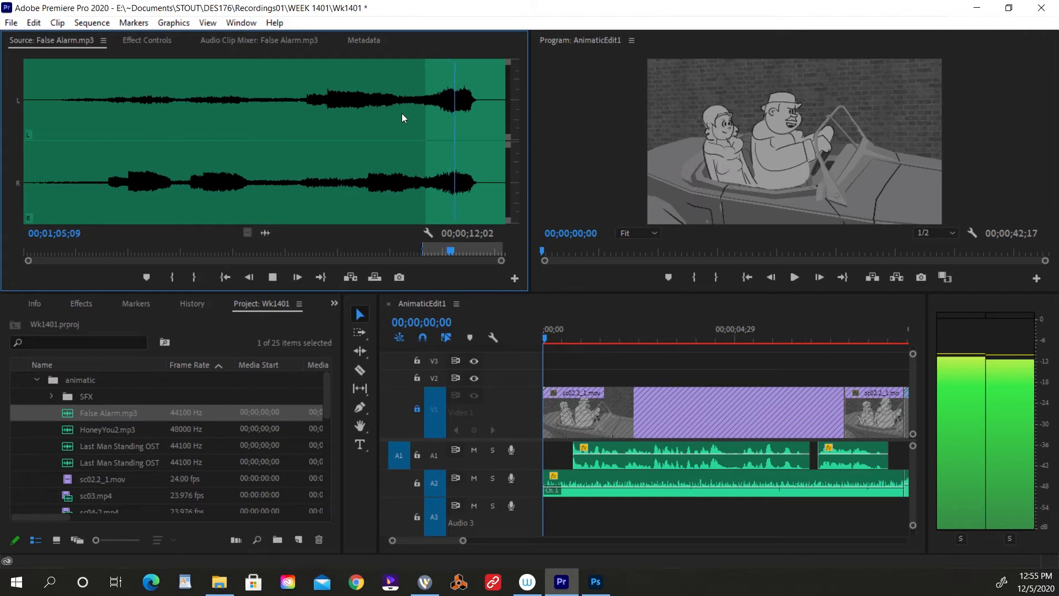
key(space)
Mark False Alarm.mp3 with an In point at 00;00;45;28 and an Out point at 00;00;54;24.
click(338, 113)
drag(338, 114, 328, 119)
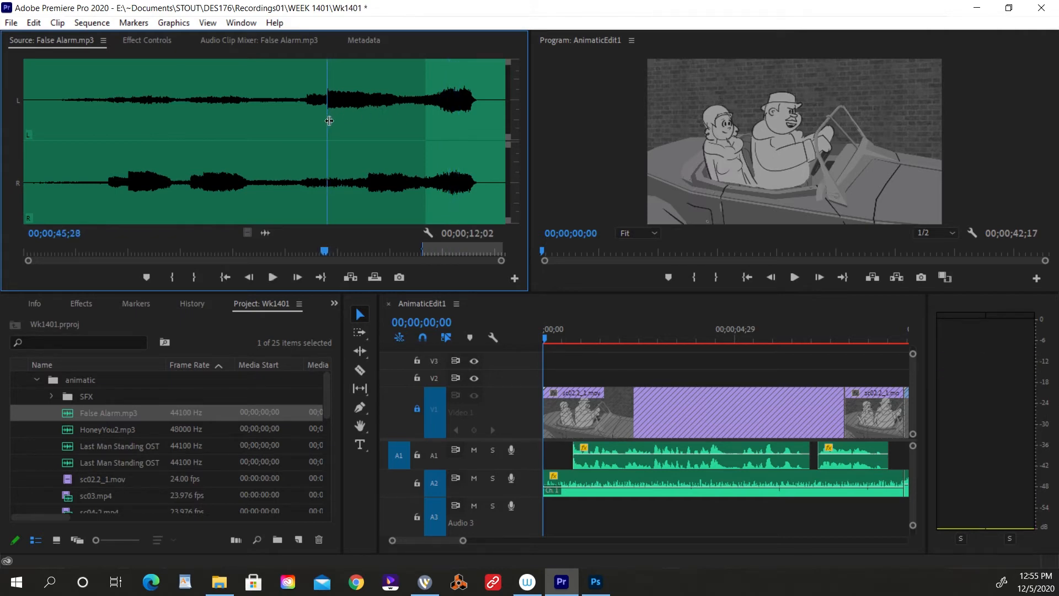
key(i)
key(space)
key(space)
click(385, 80)
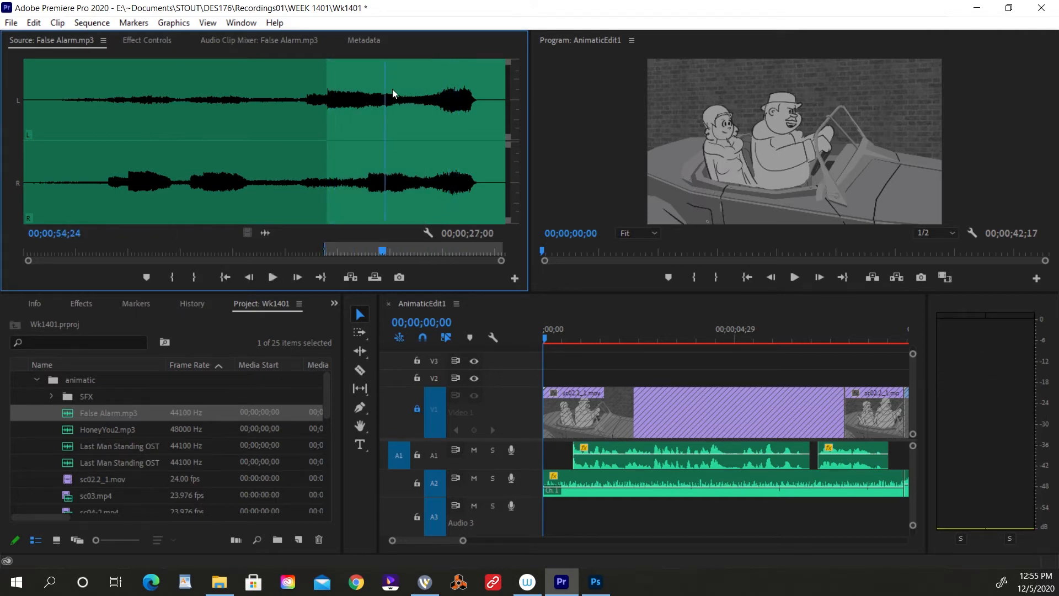
key(o)
Place the marked False Alarm.mp3 section on Audio 3 starting at 00;00;16;09 and play it against the guard booth shots.
click(844, 341)
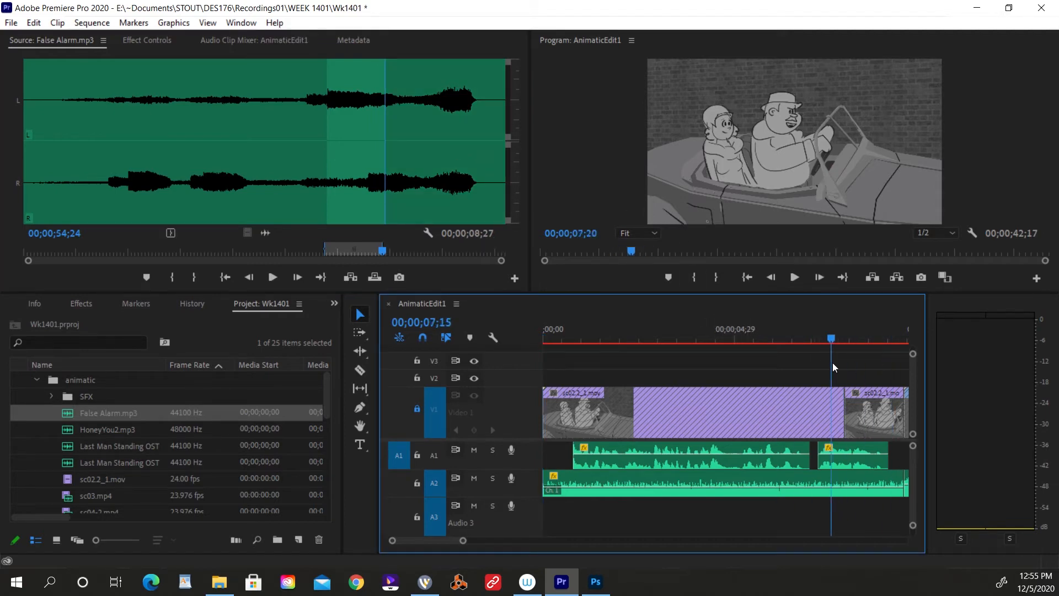
key(minus)
drag(729, 331, 786, 329)
drag(785, 332, 857, 342)
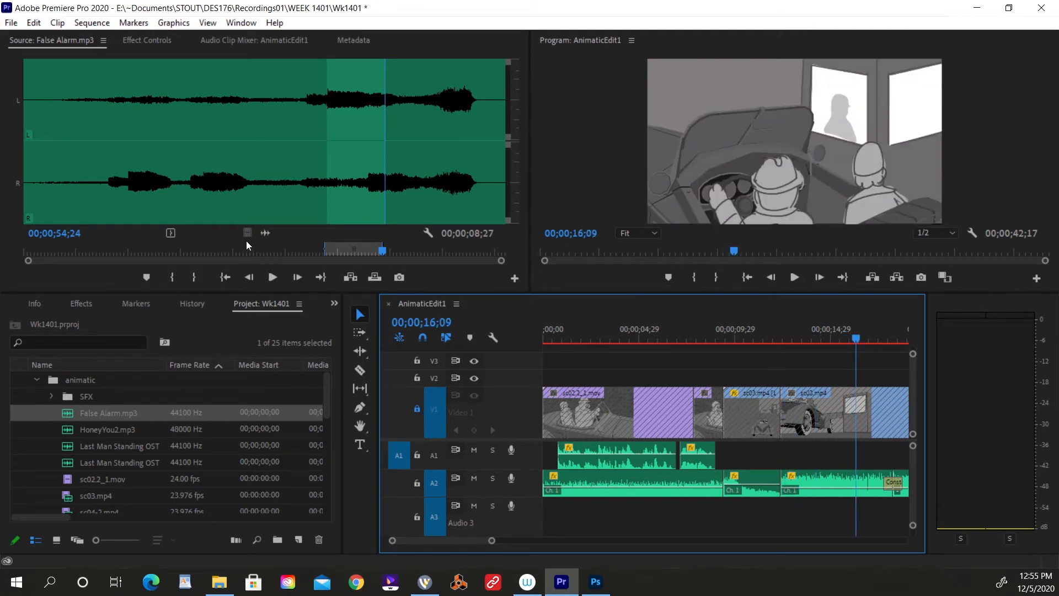
drag(246, 240, 861, 519)
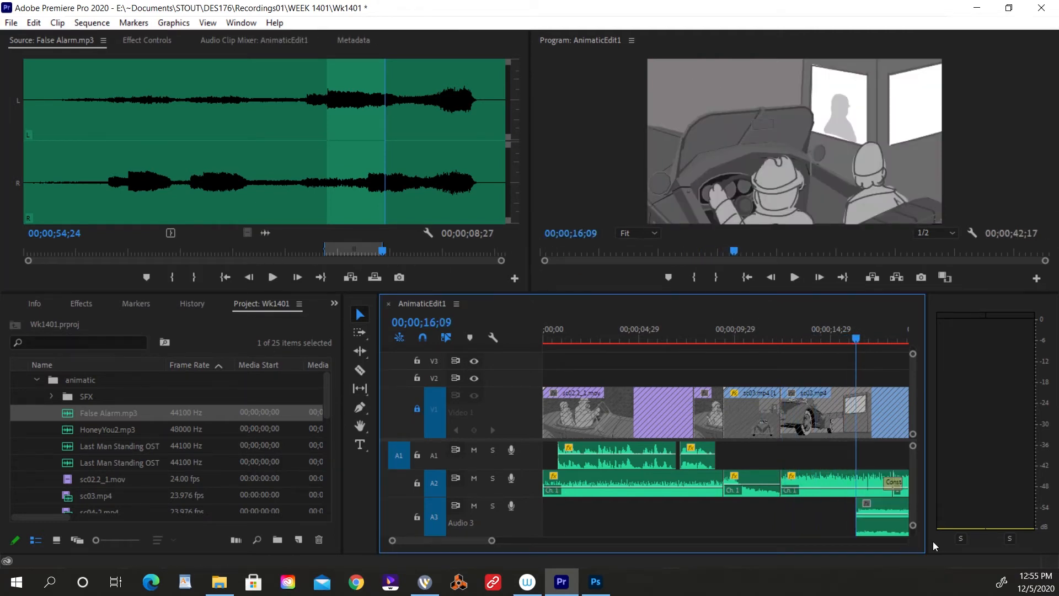
key(backslash)
key(space)
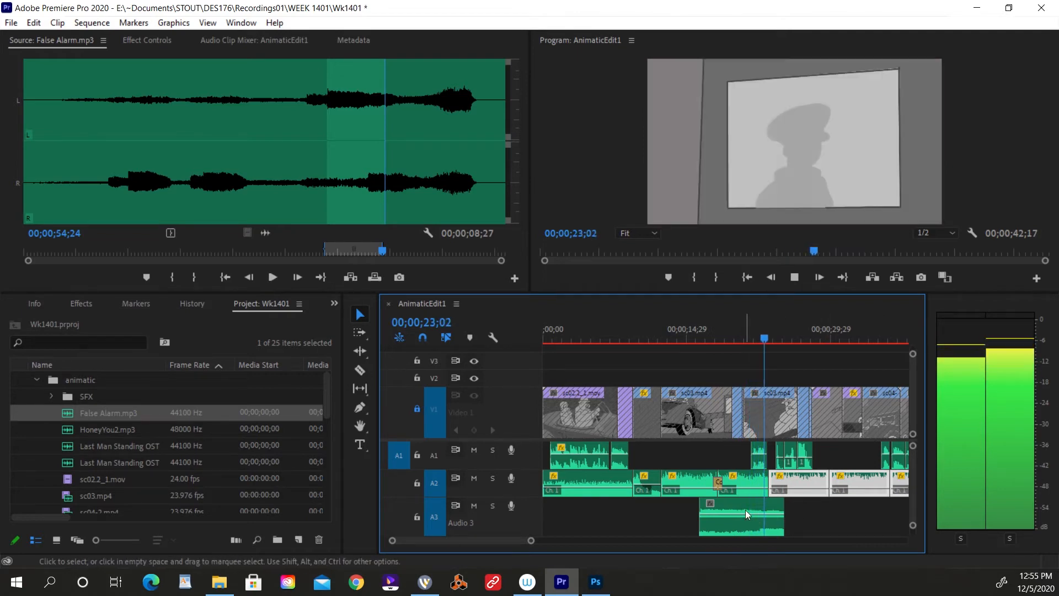
key(space)
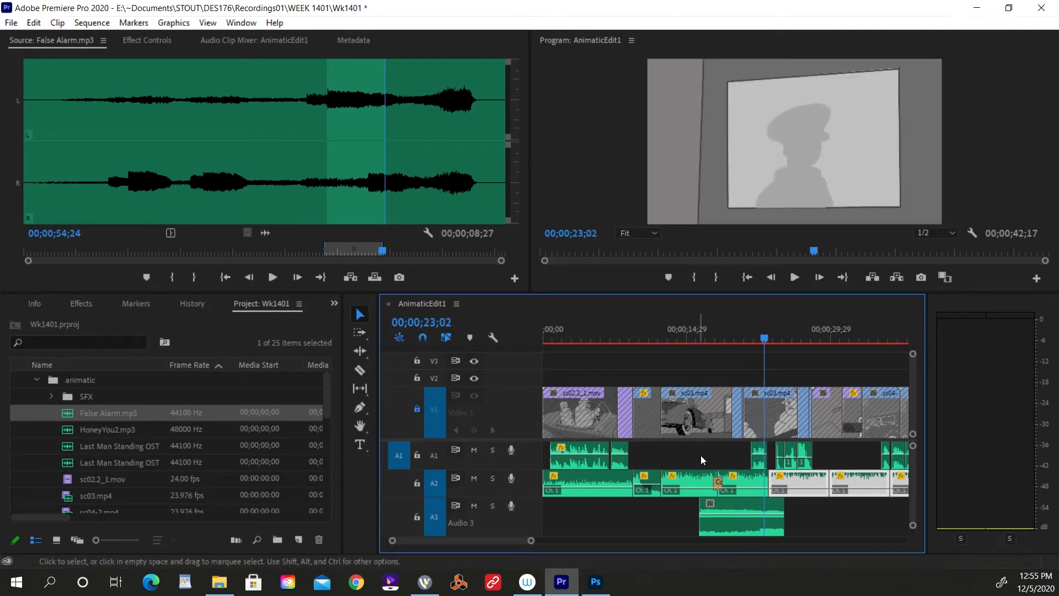
Delete the False Alarm.mp3 clip from Audio 3 and try a source In point at 00;00;38;12, listening from there.
click(741, 529)
key(Delete)
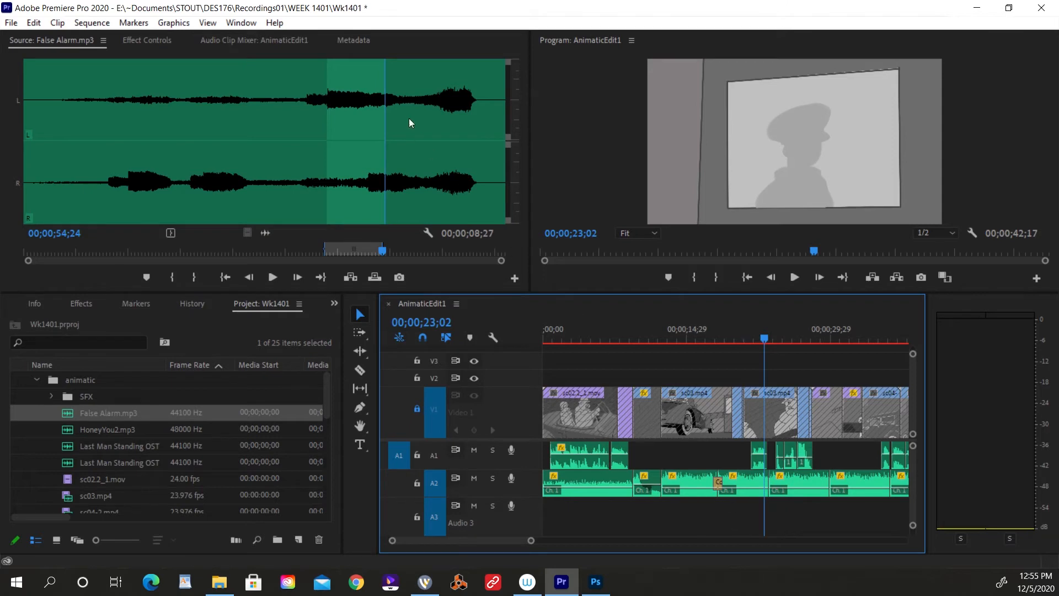
click(285, 83)
drag(286, 83, 283, 93)
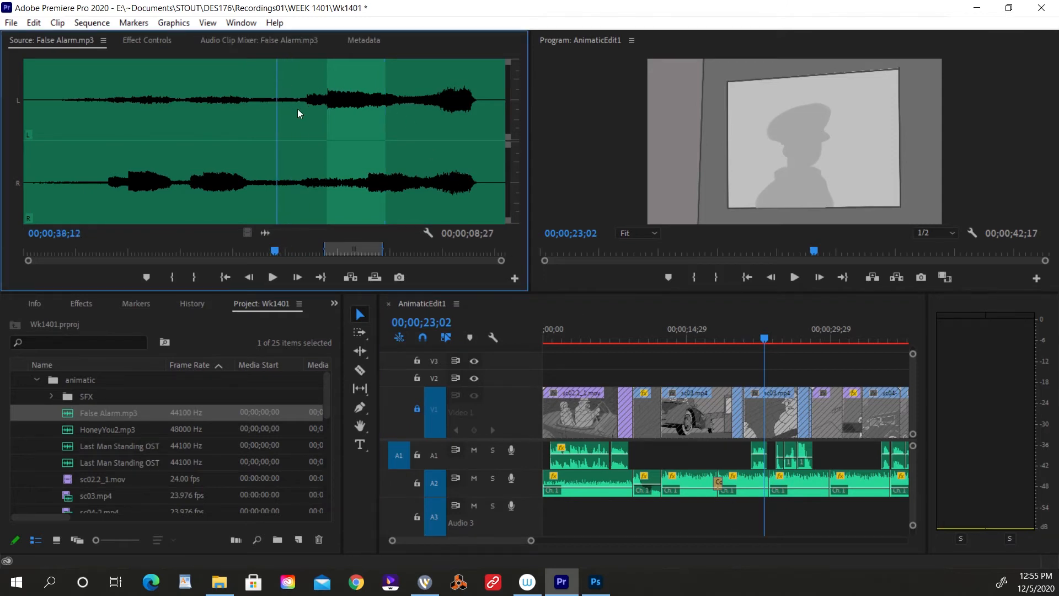
key(i)
key(space)
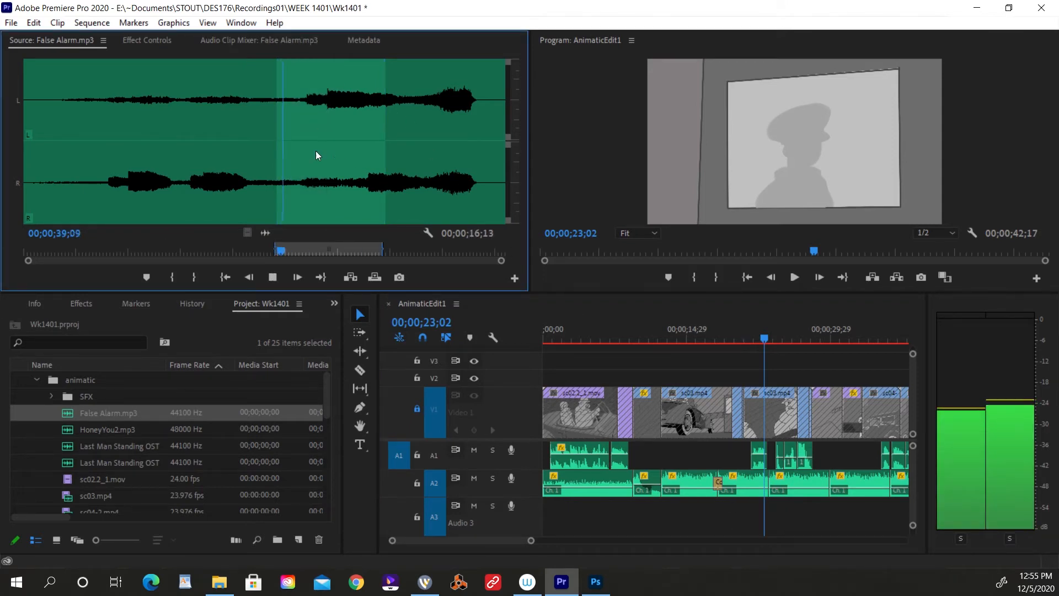
Move the False Alarm.mp3 In point earlier, audition it, and set the Out point at 00;00;46;03 for a 12-second section.
drag(277, 145, 249, 136)
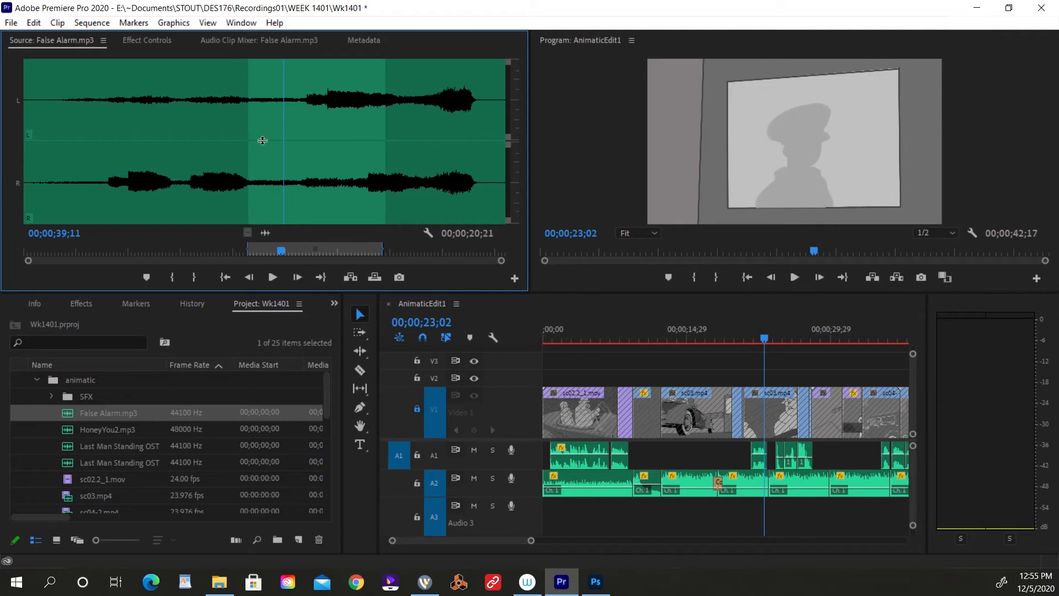
click(258, 129)
key(space)
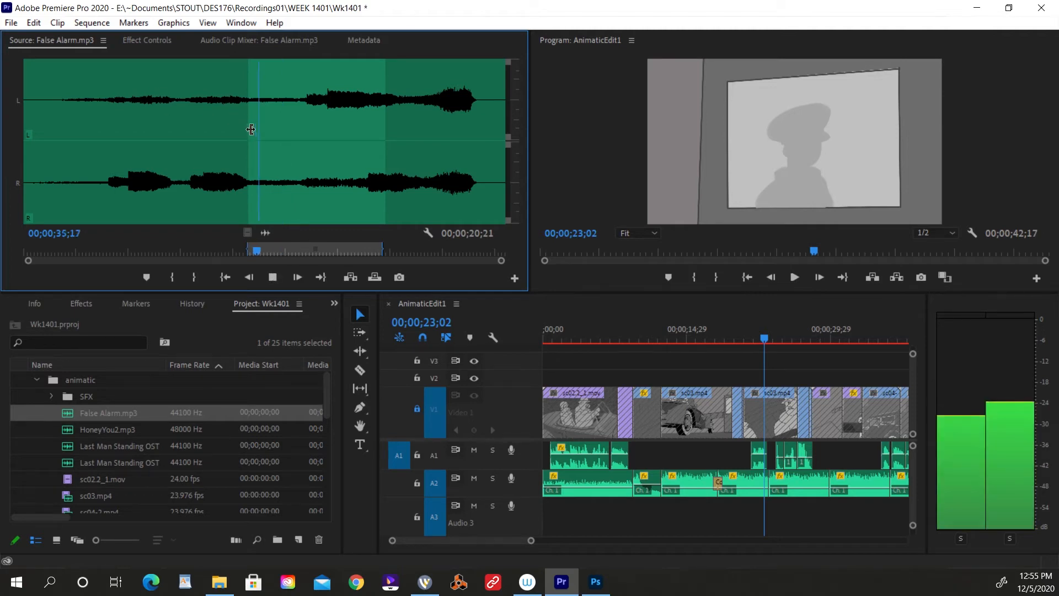
click(327, 122)
key(o)
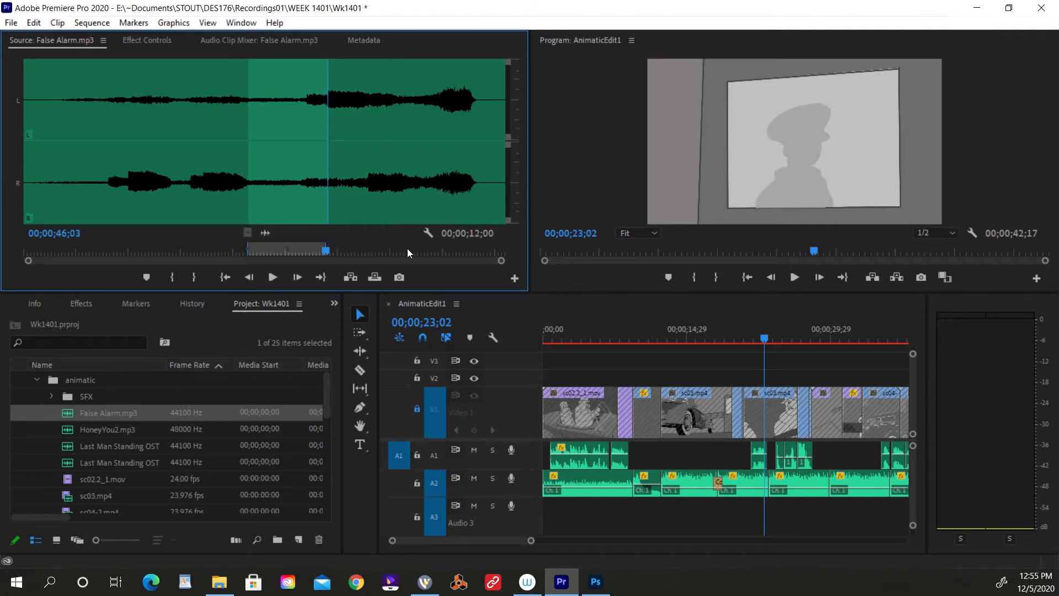
Place the marked False Alarm.mp3 section on Audio 3, shift it to start at about 00;00;16, and play it against the shots.
drag(265, 230, 674, 504)
click(697, 338)
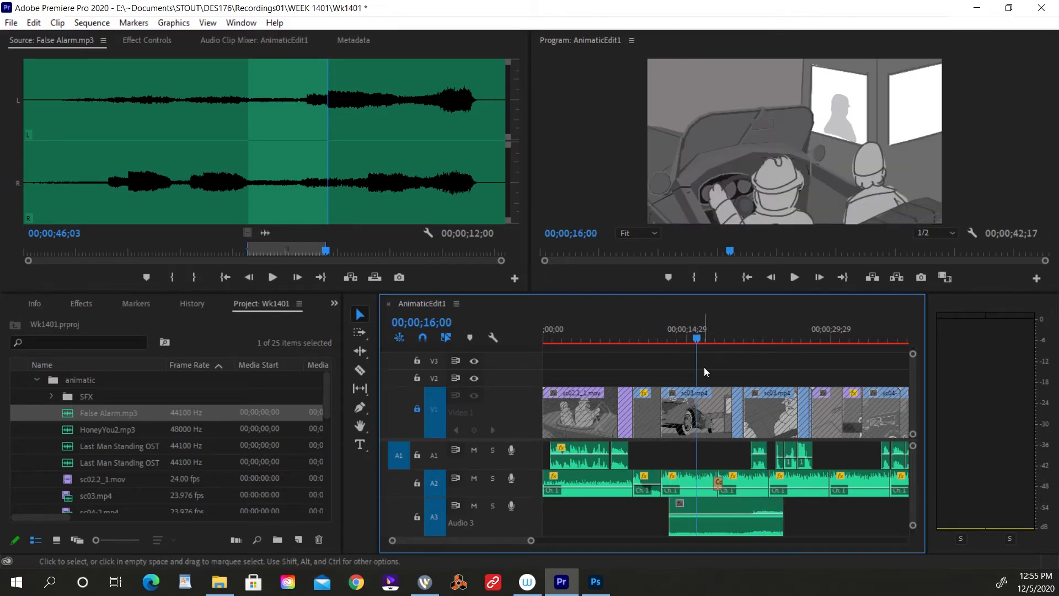
mouse_move(697, 337)
mouse_down()
mouse_move(687, 337)
mouse_move(695, 336)
mouse_up()
drag(721, 505, 747, 512)
key(space)
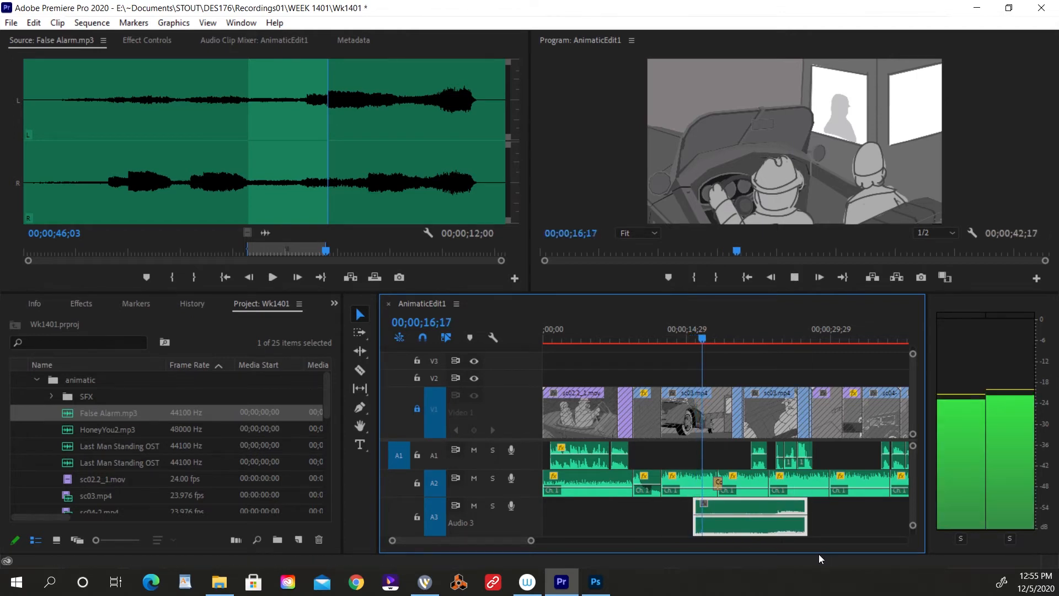
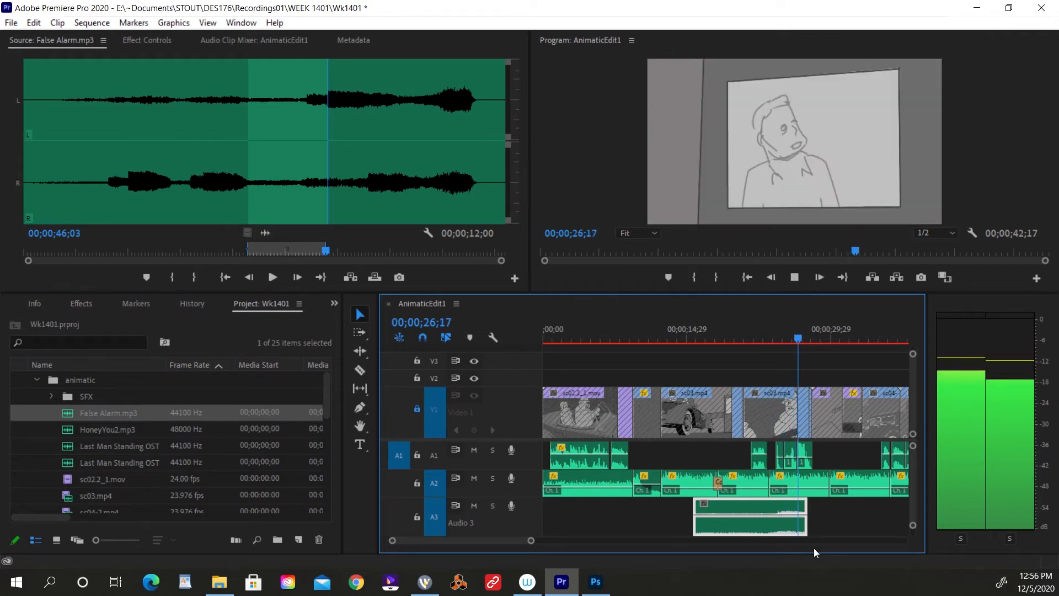
Stop the sequence playback and audition the Jericho Blues and Somewhere In The Desert-End Title tracks as source clips.
key(space)
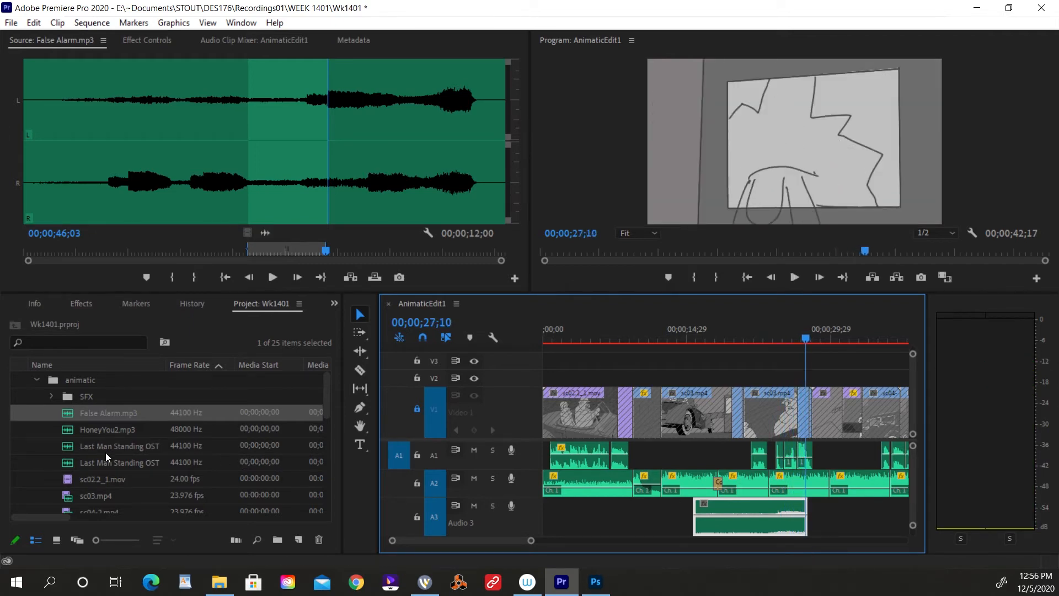
double_click(105, 451)
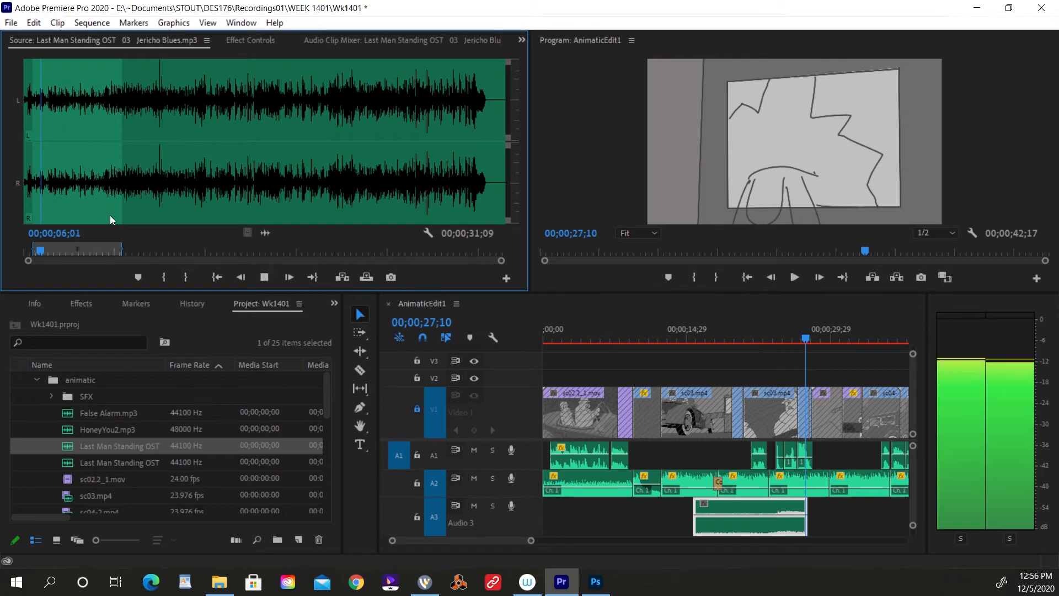
double_click(105, 462)
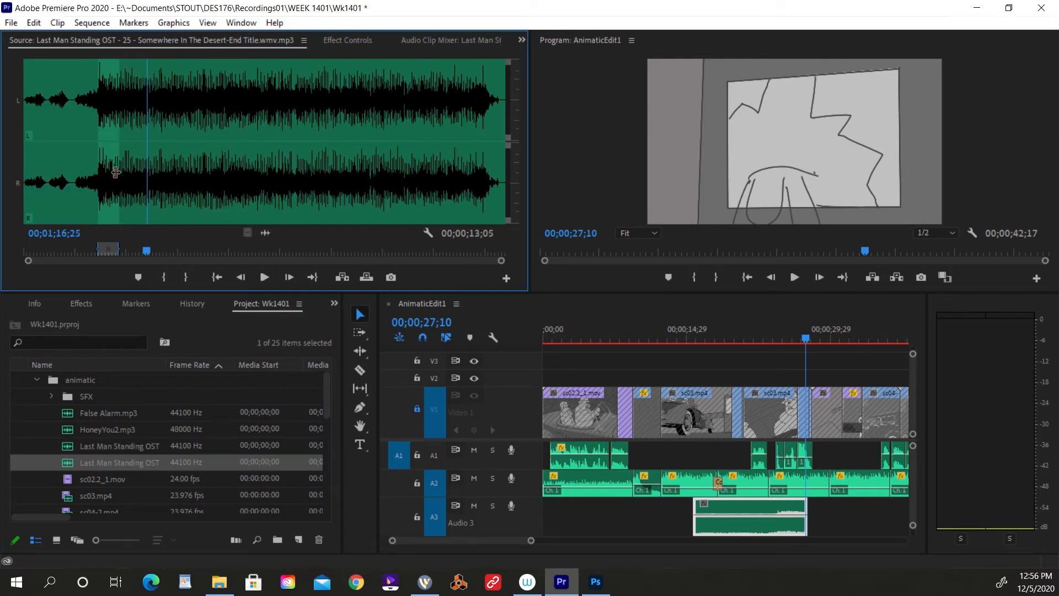
drag(102, 222, 99, 220)
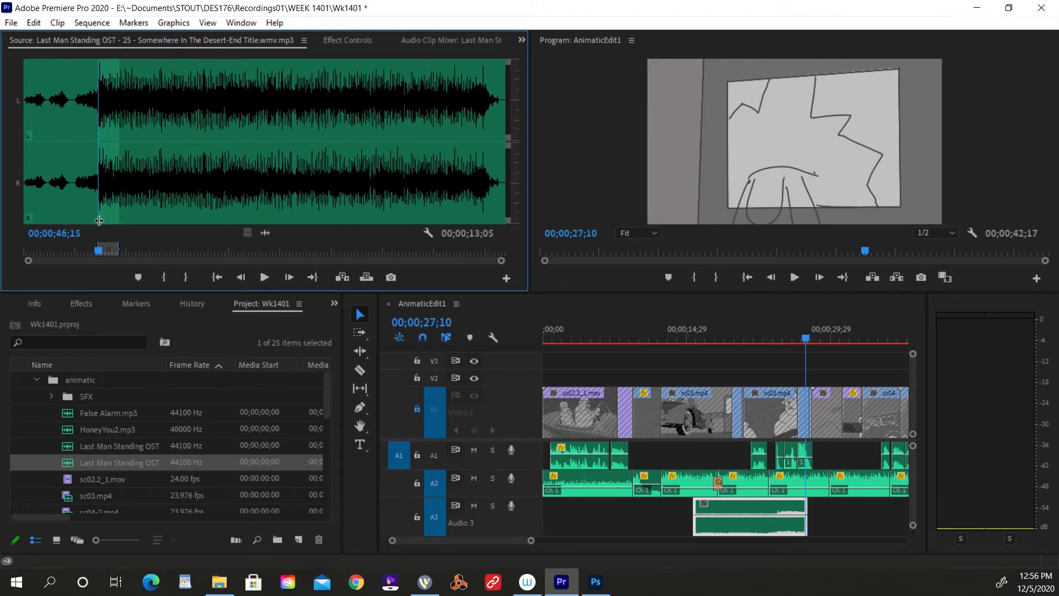
key(space)
key(space)
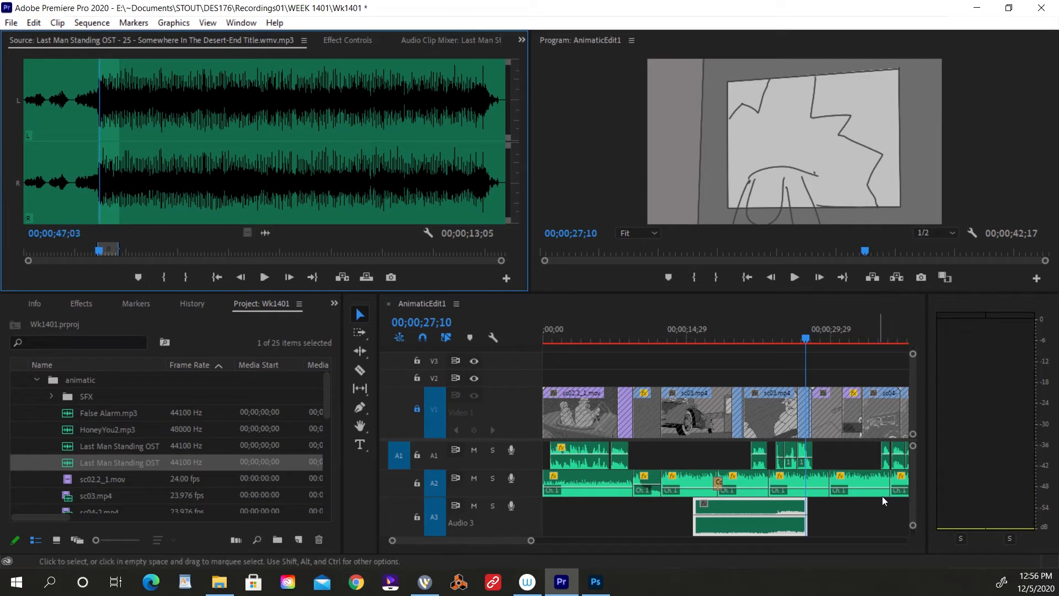
key(space)
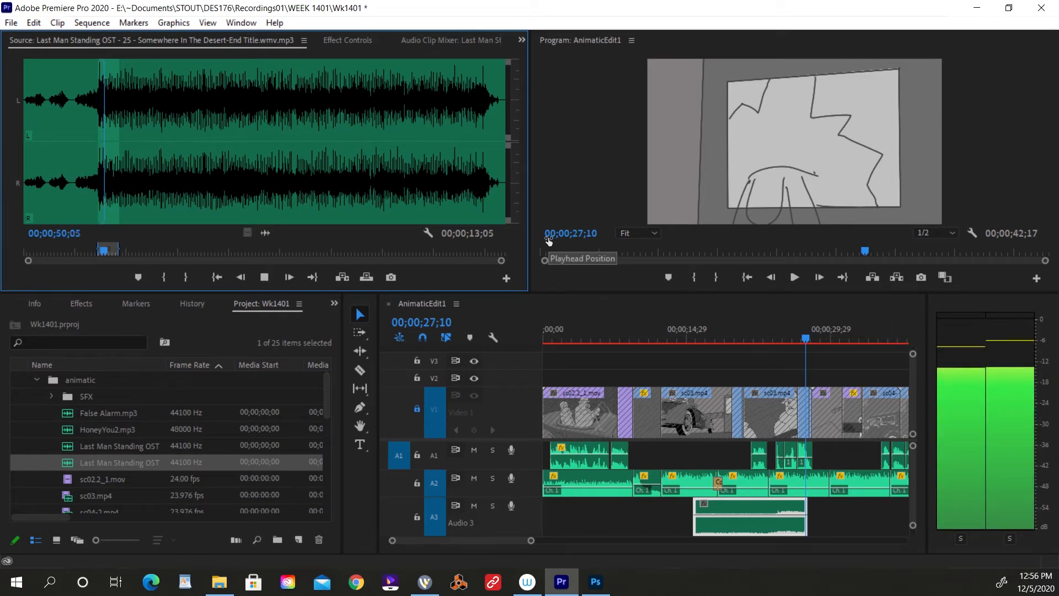
key(space)
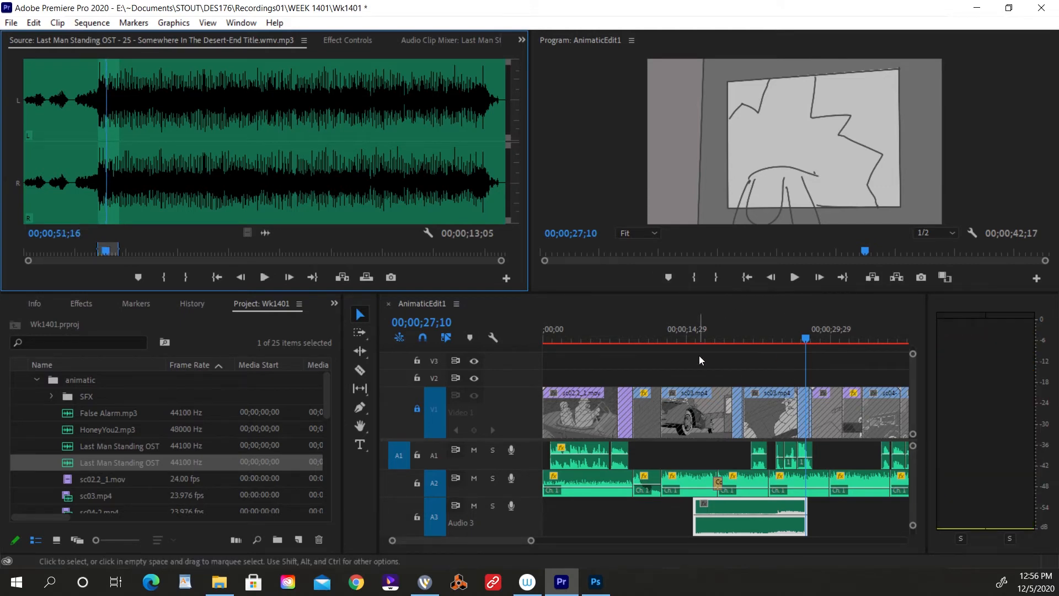
Place the marked Somewhere In The Desert-End Title section on Audio 3 directly after False Alarm.mp3 and play across the join.
drag(531, 540, 553, 542)
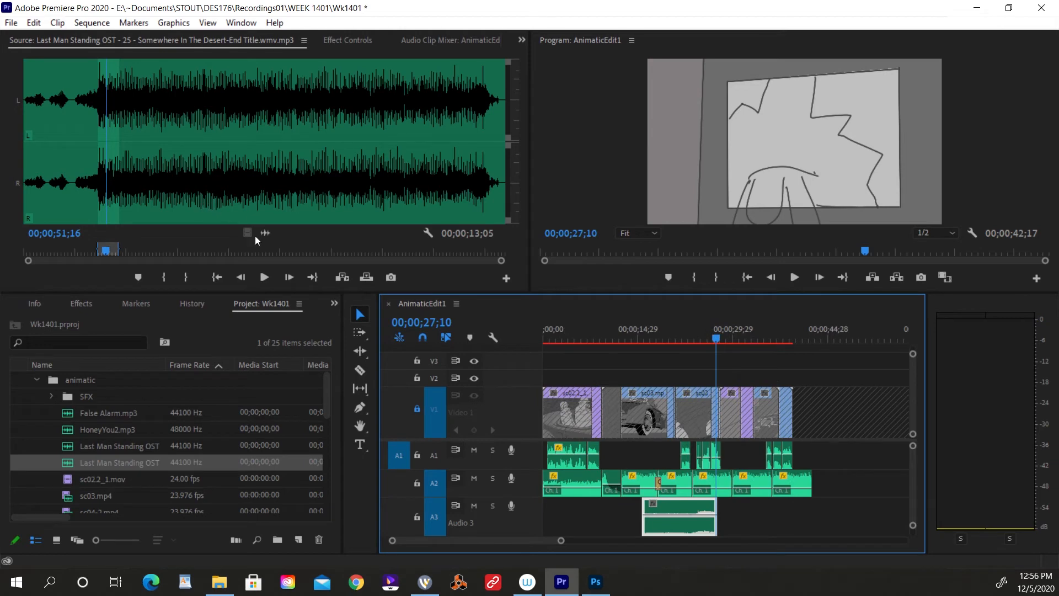
drag(251, 234, 716, 513)
key(equal)
key(equal)
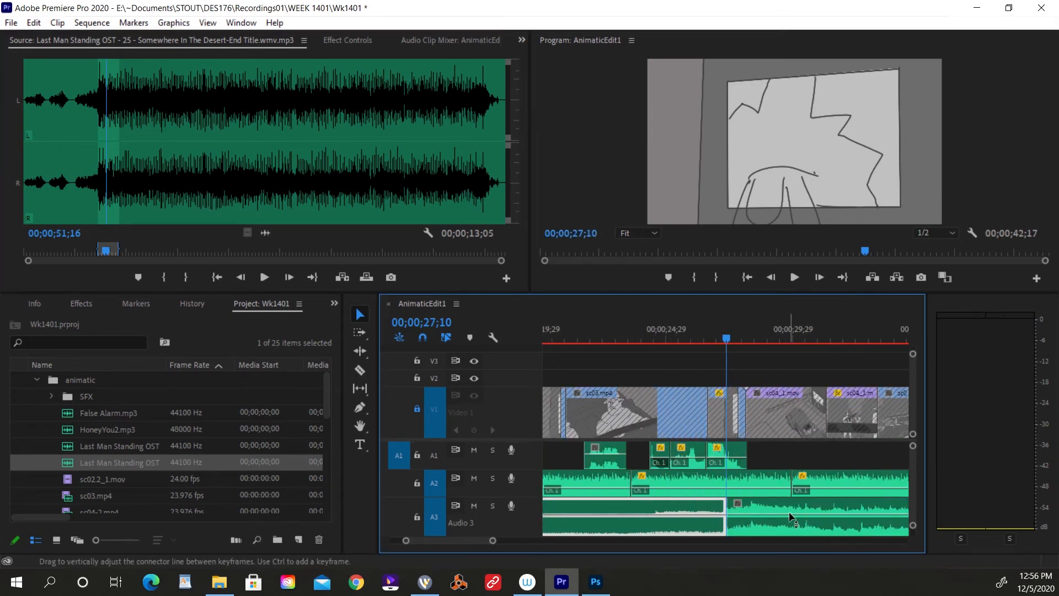
click(711, 336)
key(space)
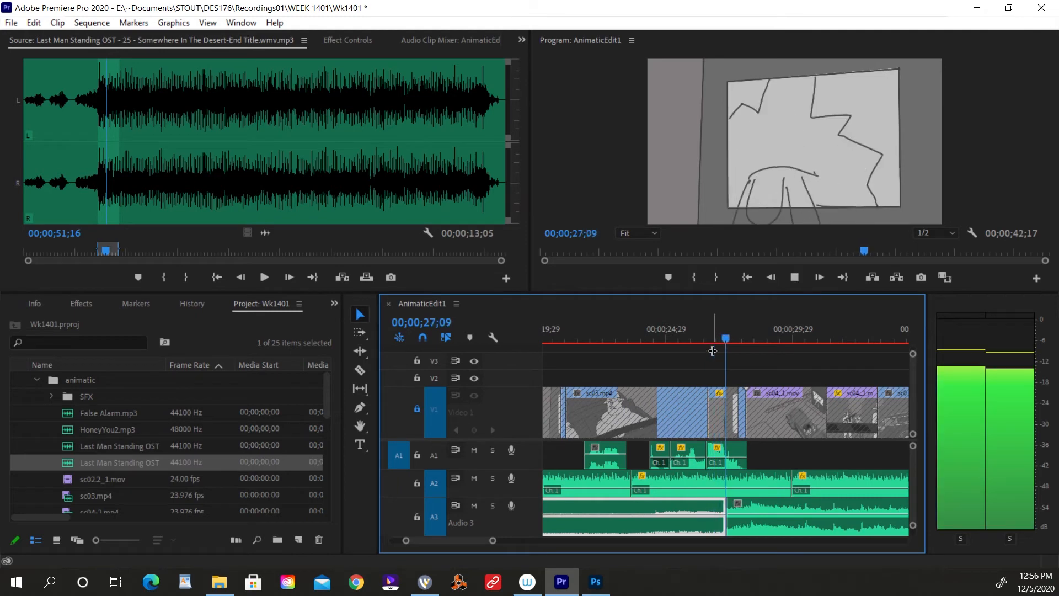
click(703, 335)
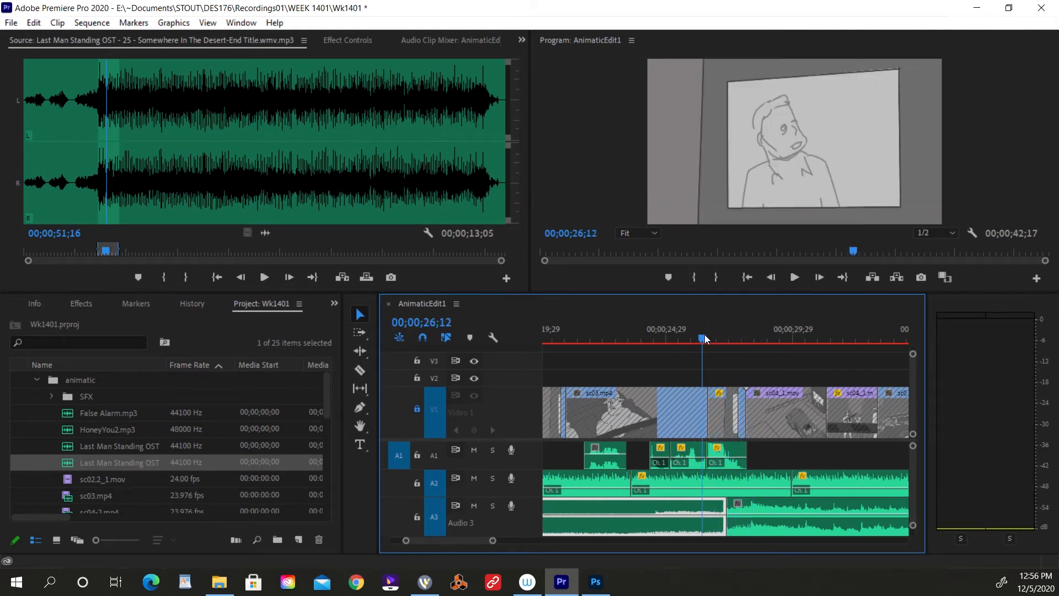
key(space)
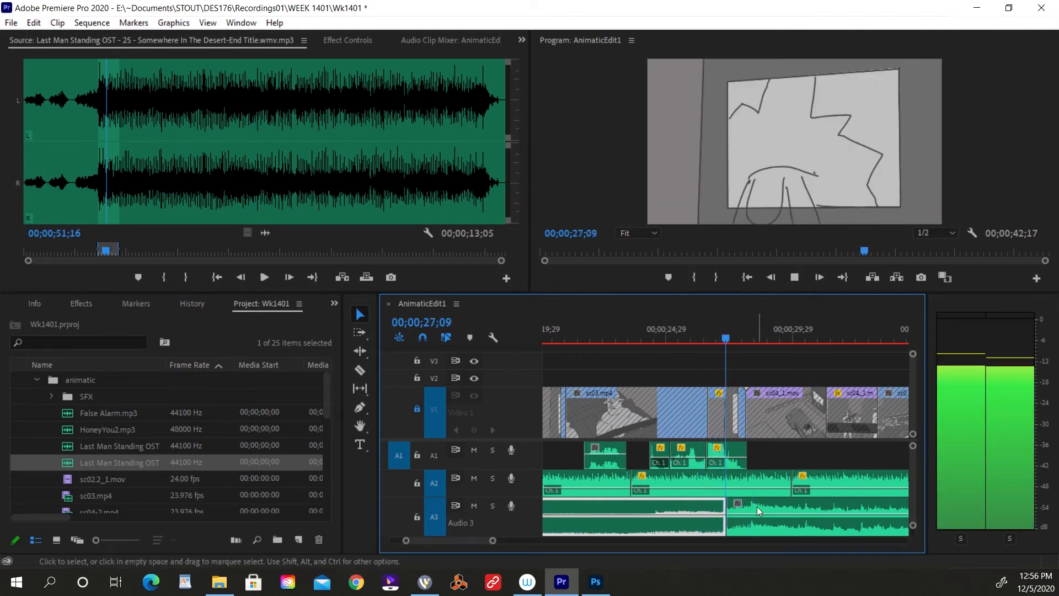
key(space)
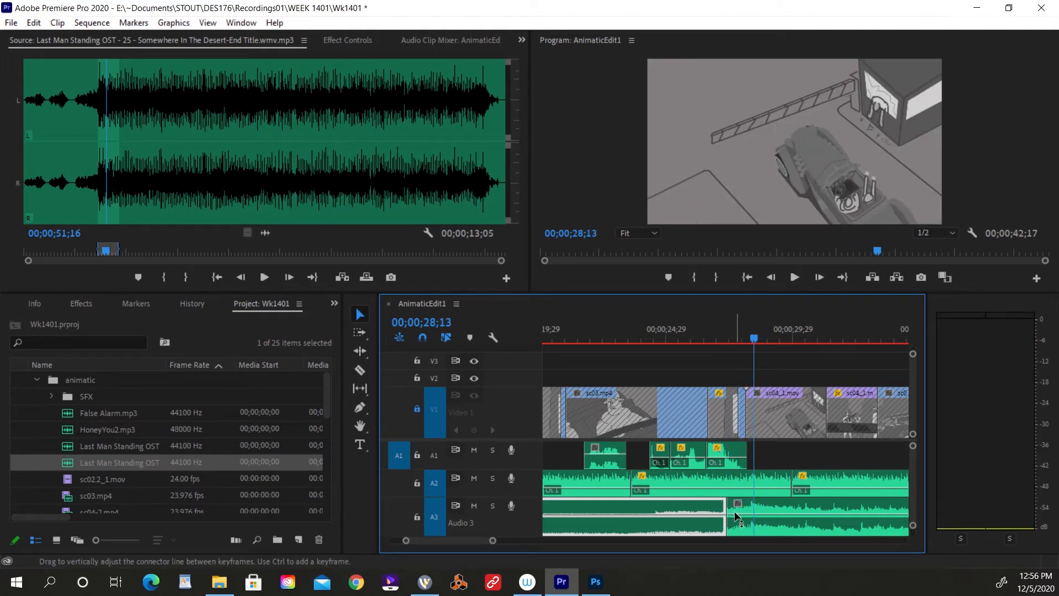
Move the Audio 3 cut between False Alarm and the End Title music to the start of sc04_1.mov and add a crossfade there.
drag(732, 507, 750, 510)
key(shift+Left)
key(shift+Left)
key(Left)
click(749, 512)
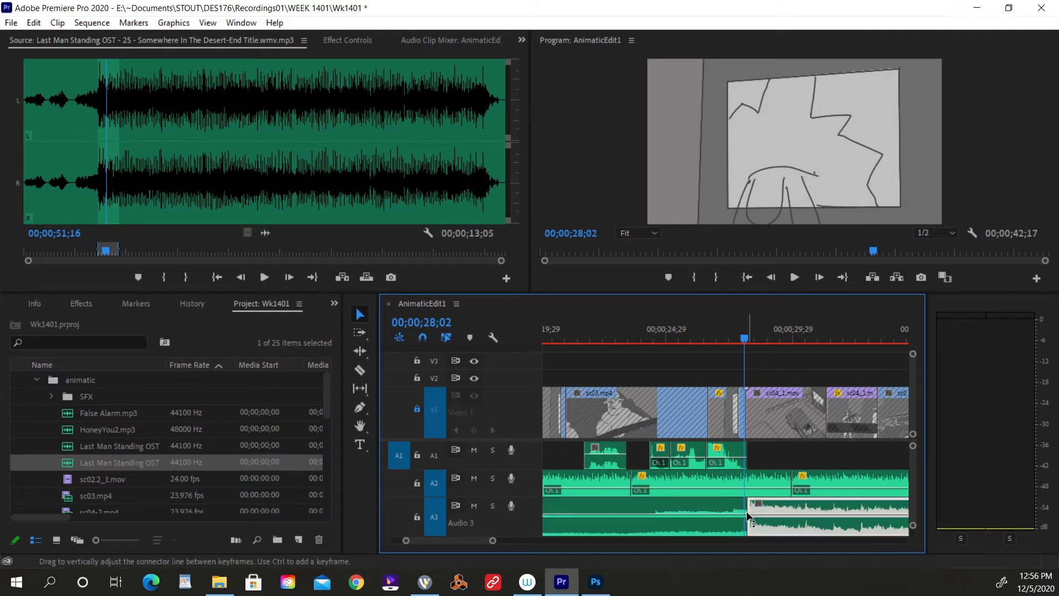
click(750, 512)
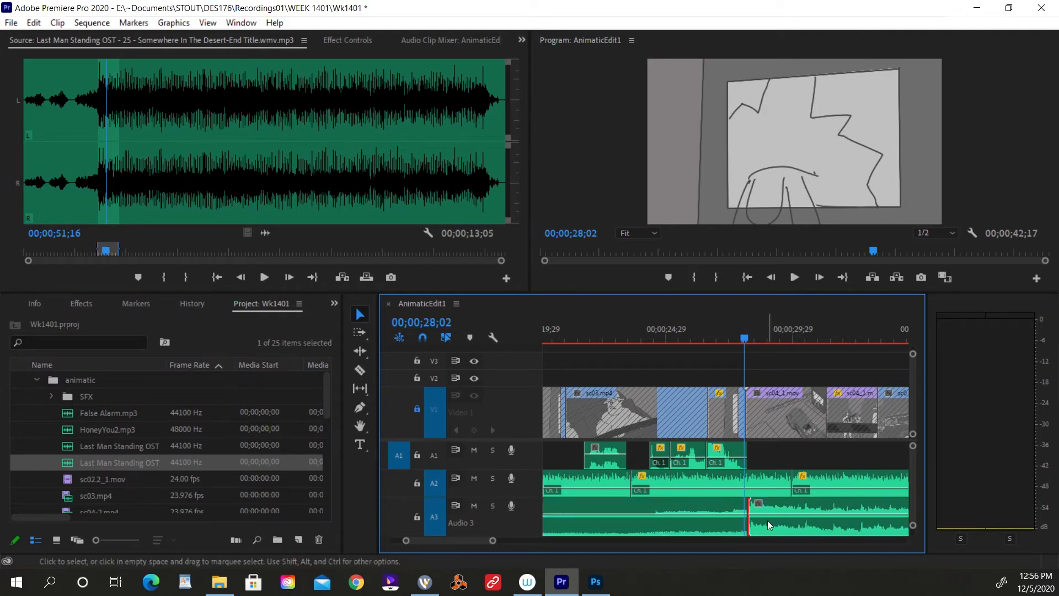
key(ctrl+shift+d)
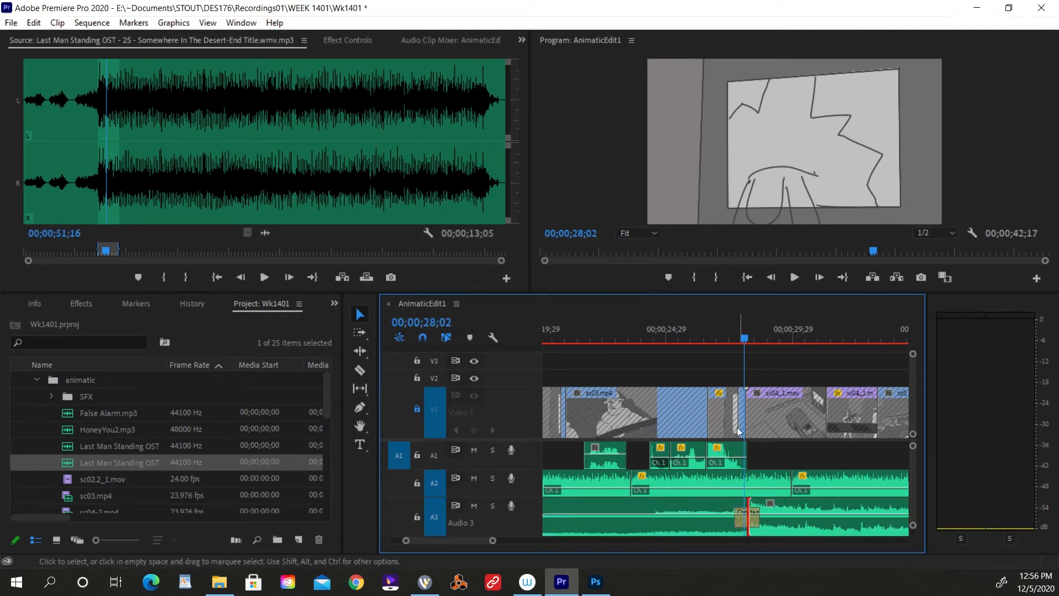
Solo Audio 3, play through the new music crossfade twice from about 00;00;27;10, and turn the solo off.
click(728, 333)
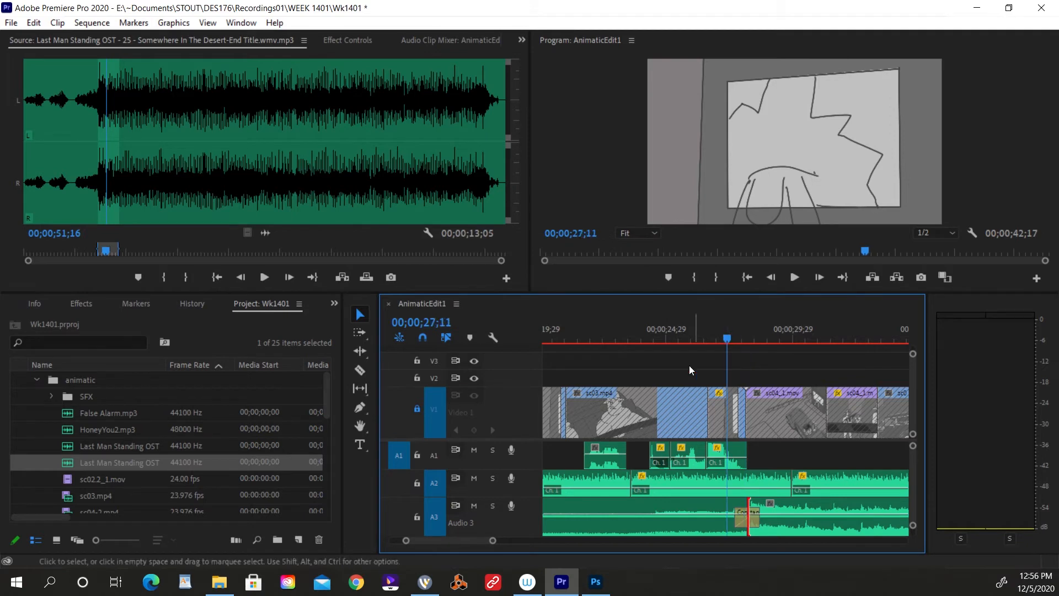
click(493, 510)
key(space)
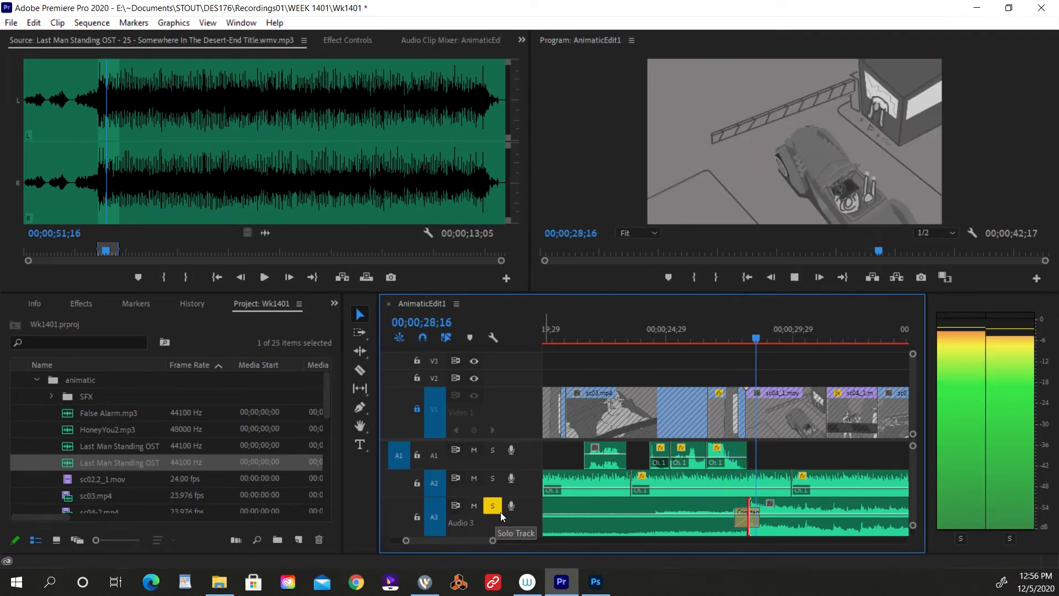
key(space)
click(727, 329)
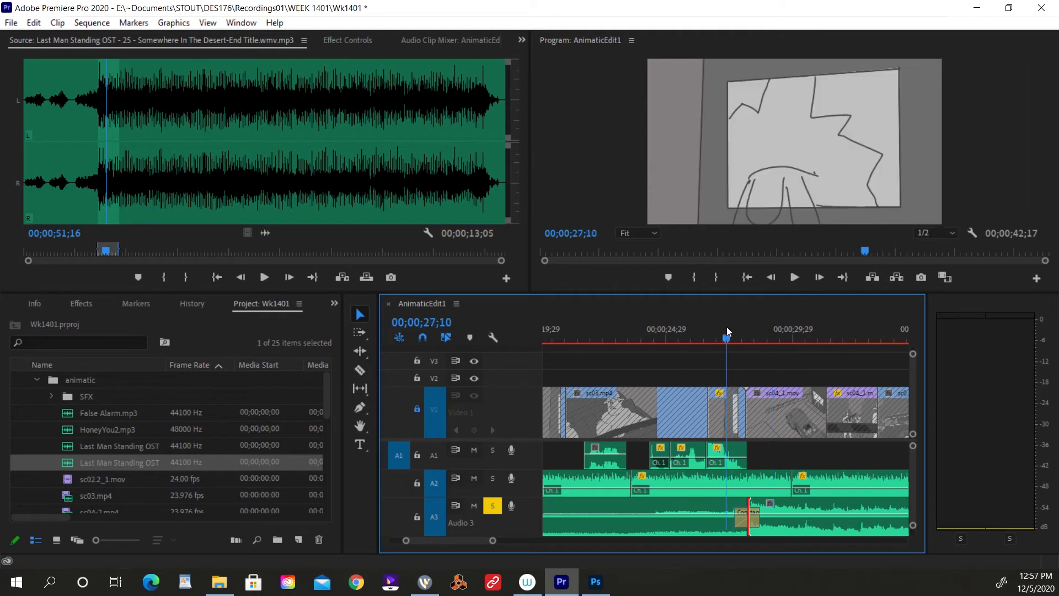
key(space)
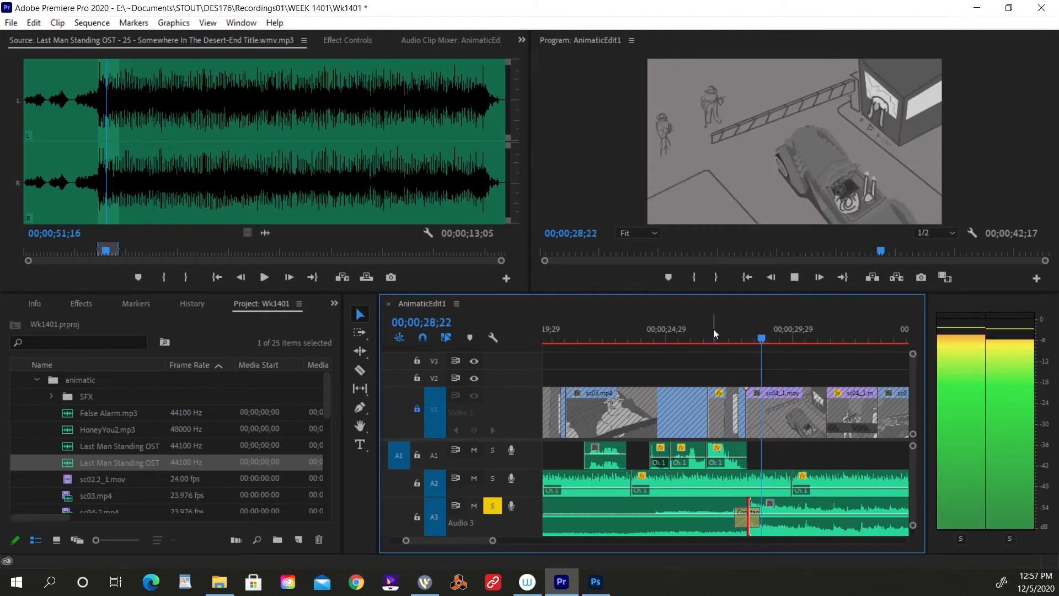
key(space)
click(496, 506)
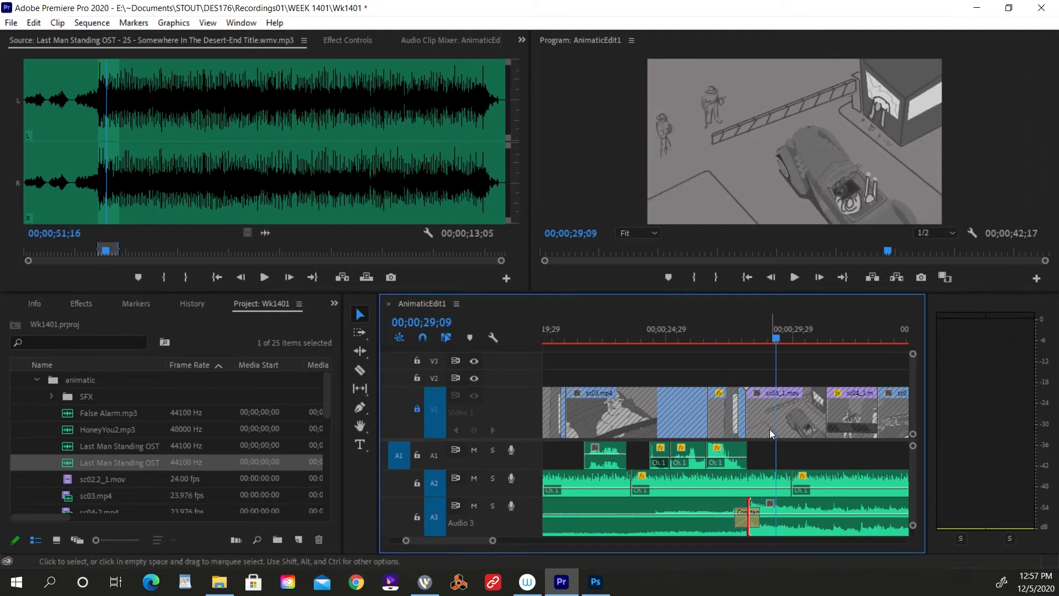
Return the sequence to its start, audition Jericho Blues as the source clip, and set its Out point at 00;00;16;18.
key(minus)
key(minus)
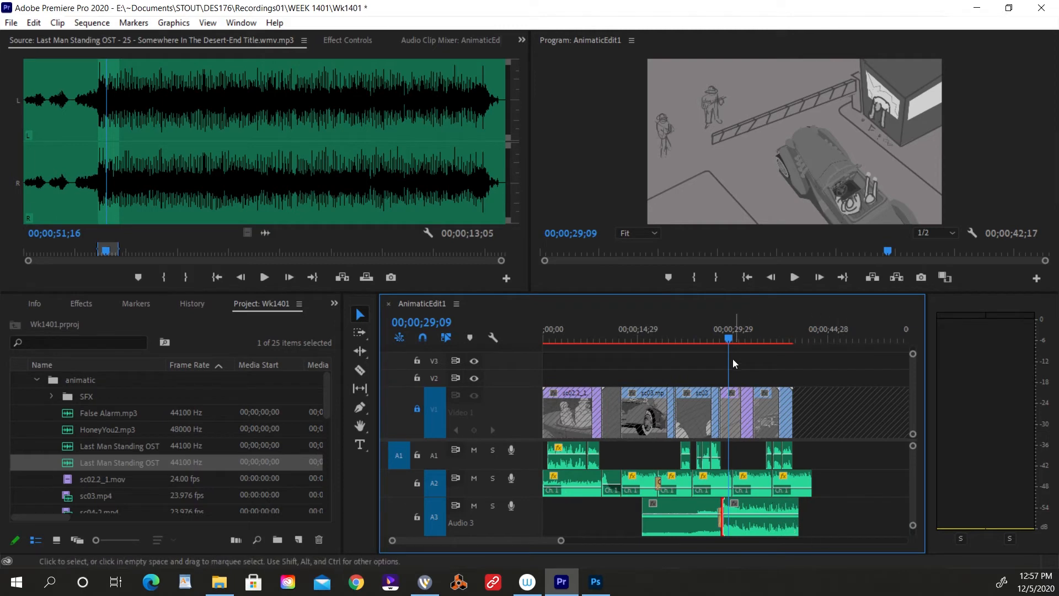
key(Home)
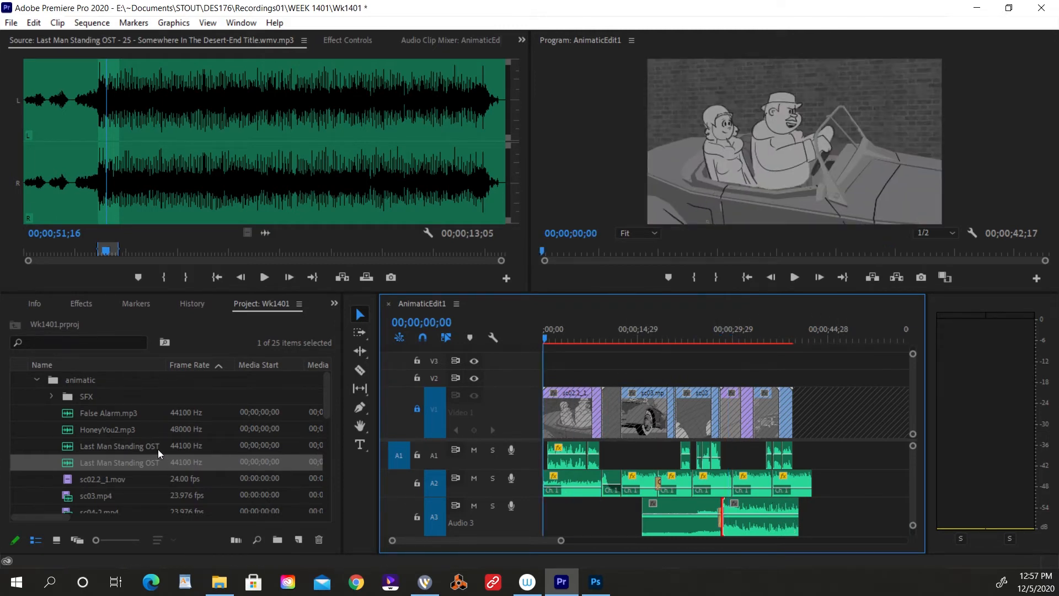
double_click(80, 446)
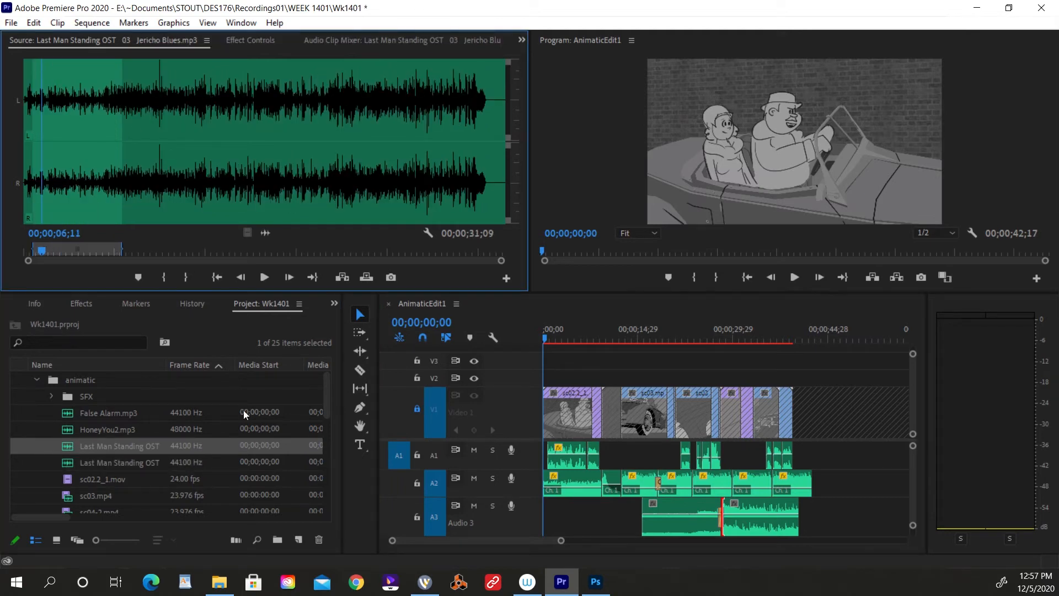
click(42, 142)
key(space)
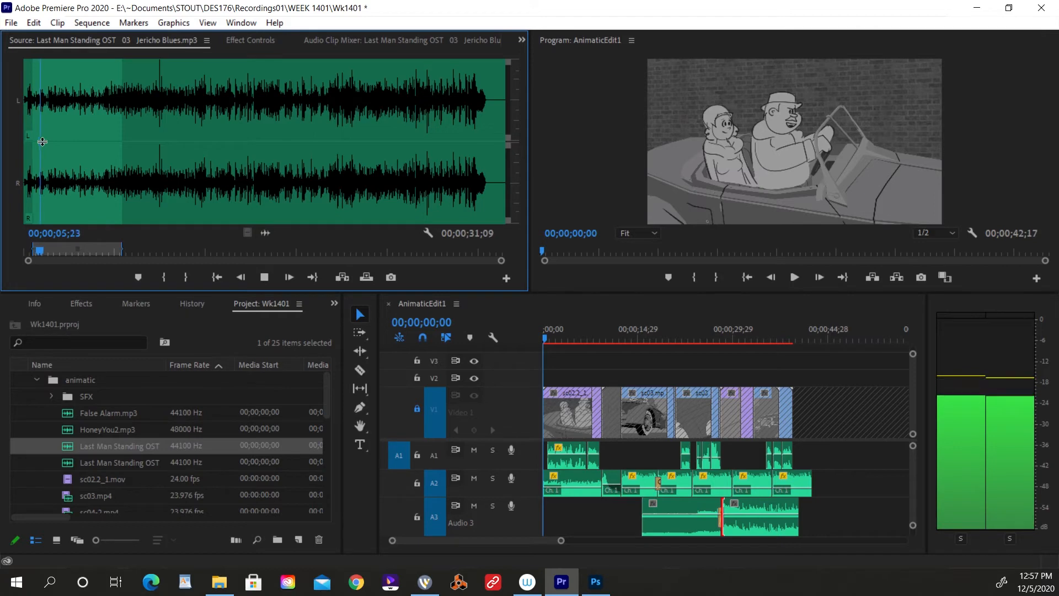
key(space)
click(527, 340)
key(=)
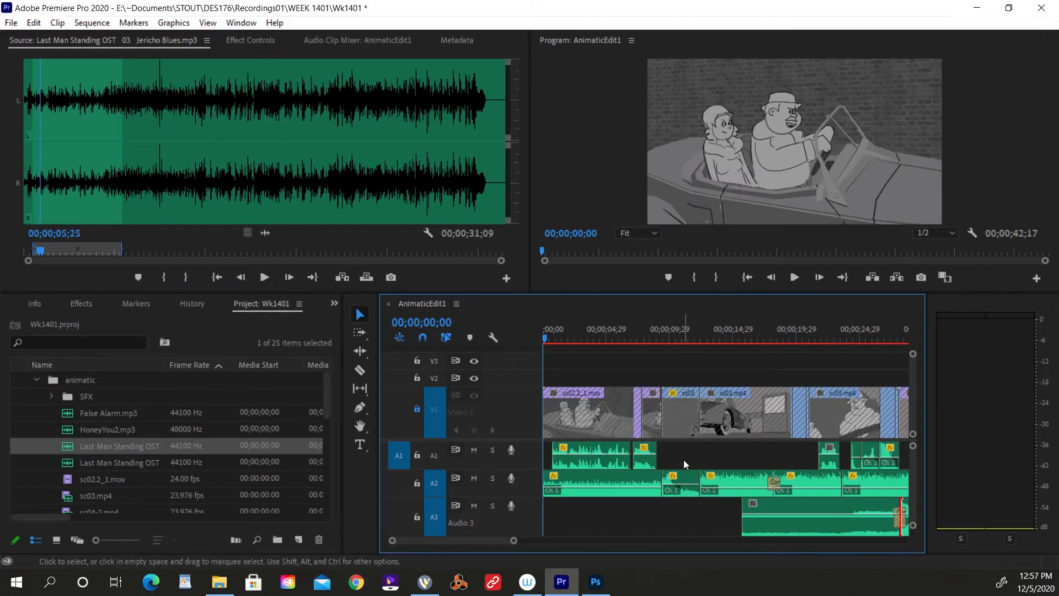
click(257, 236)
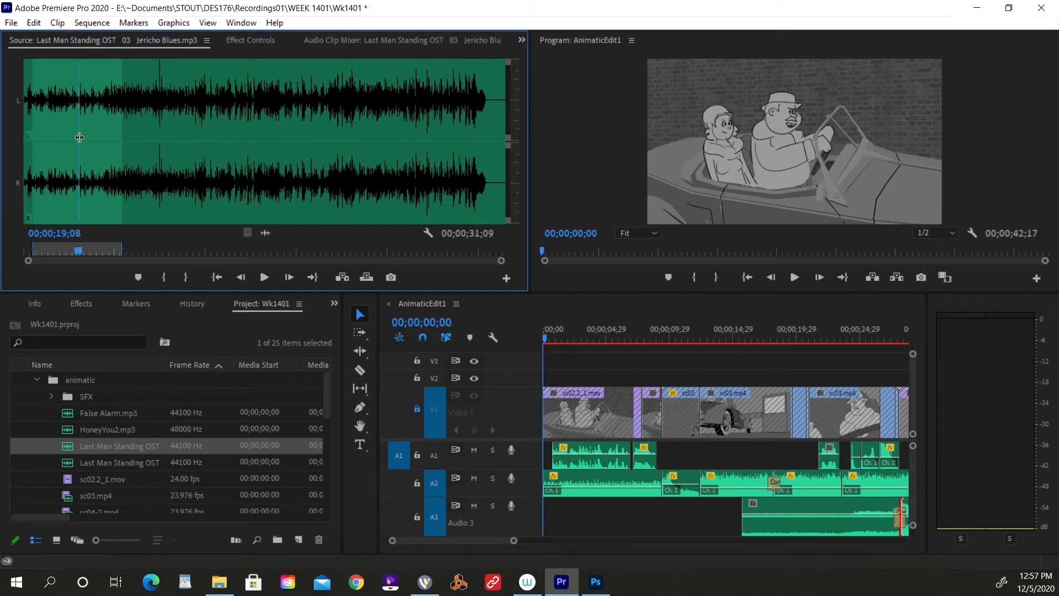
key(o)
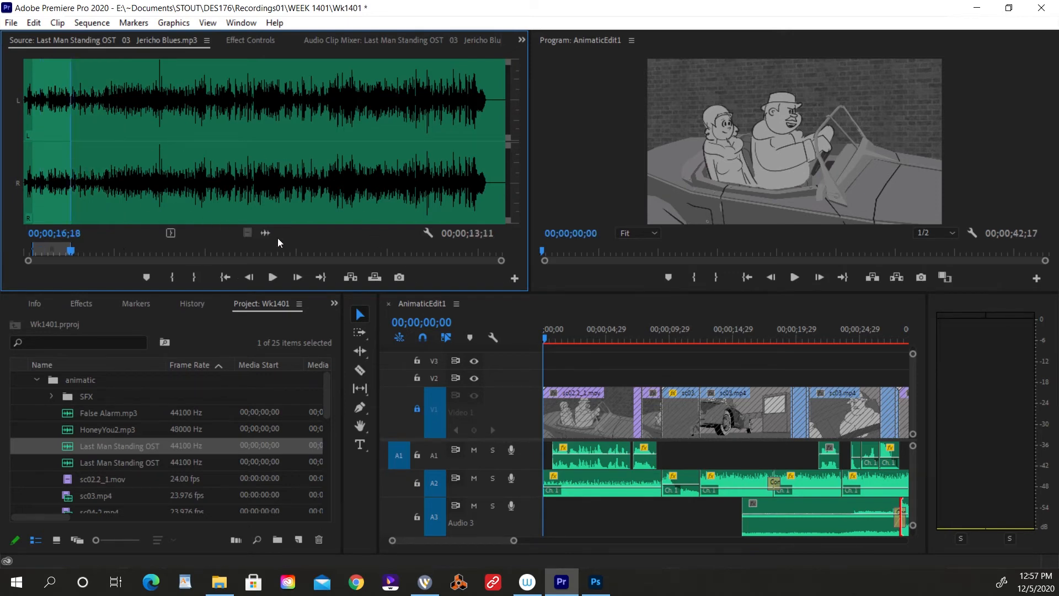
Place the marked Jericho Blues section at the start of Audio 3 and extend its end to meet False Alarm.mp3.
drag(265, 233, 549, 522)
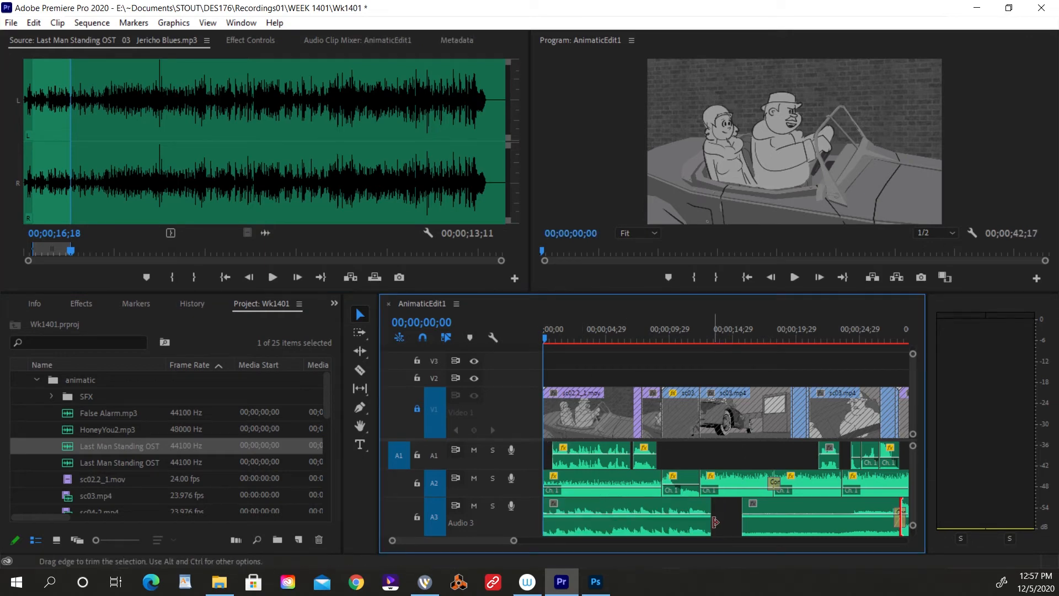
drag(716, 521, 741, 521)
key(space)
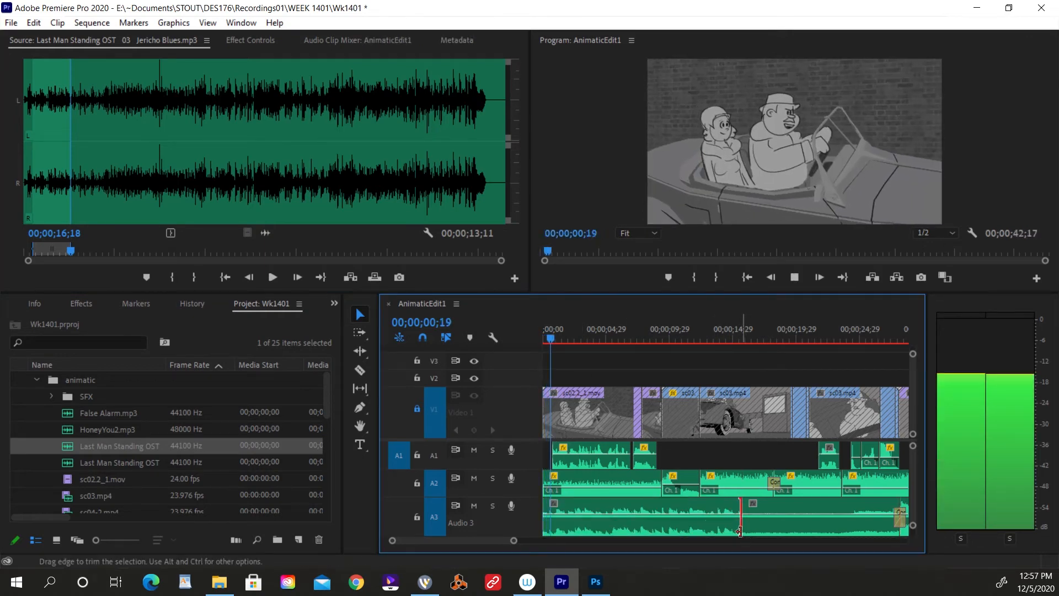
Lower the Jericho Blues clip's volume on Audio 3 to -10.55 dB and play the opening to check it.
drag(658, 514, 657, 520)
key(space)
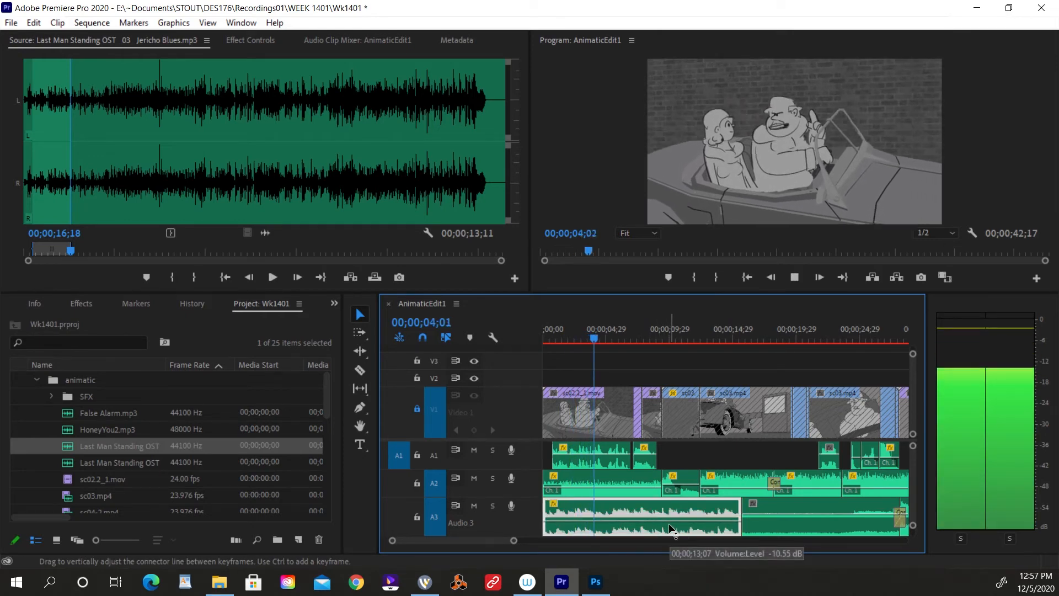
key(space)
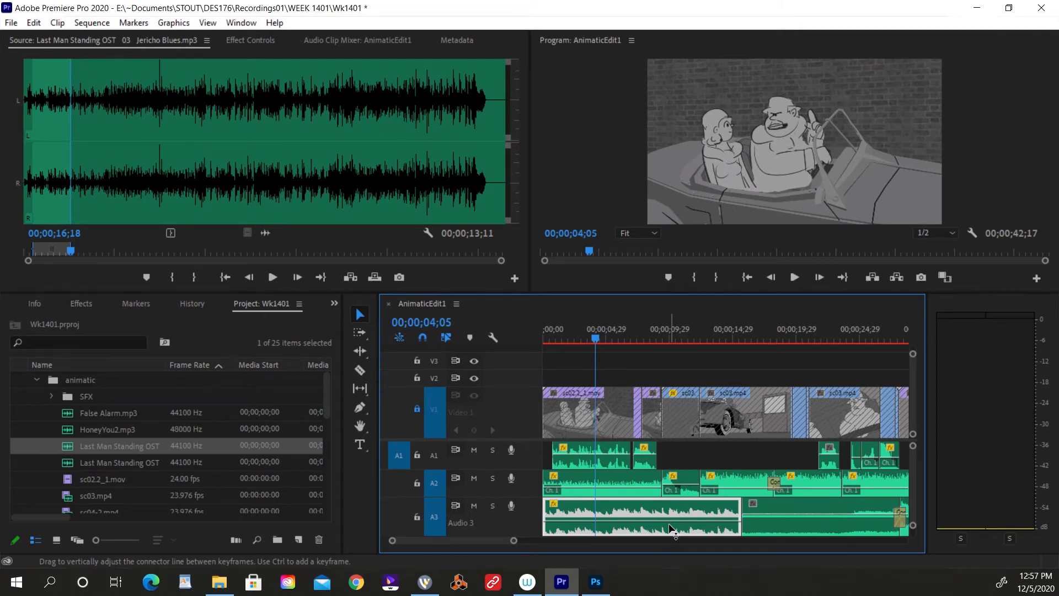
Play across the join between Jericho Blues and False Alarm on Audio 3, crossfade it, and play it again.
click(721, 330)
key(space)
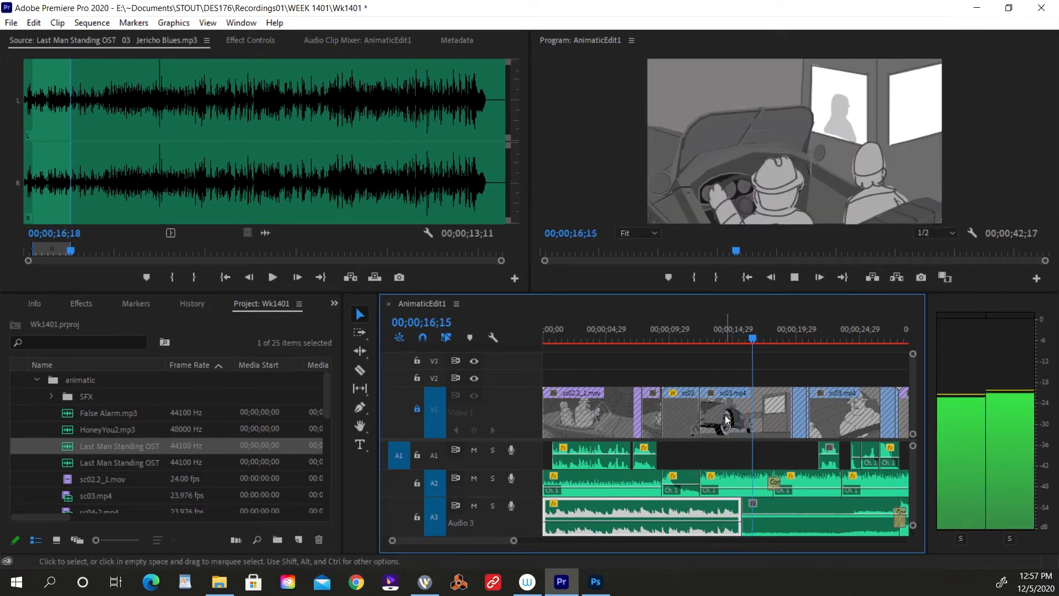
key(space)
click(745, 506)
key(ctrl+shift+d)
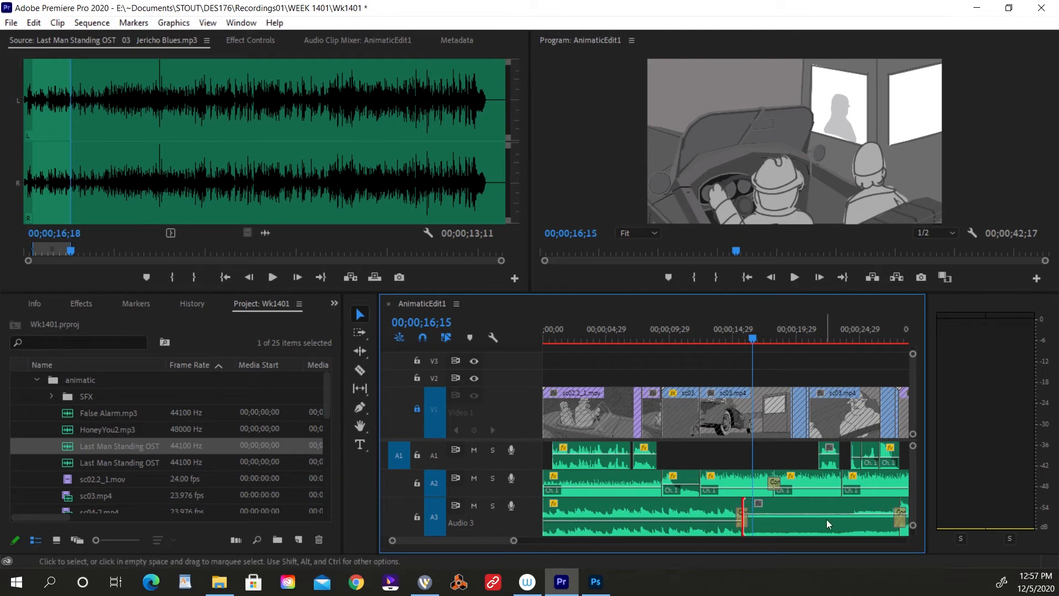
click(736, 331)
key(space)
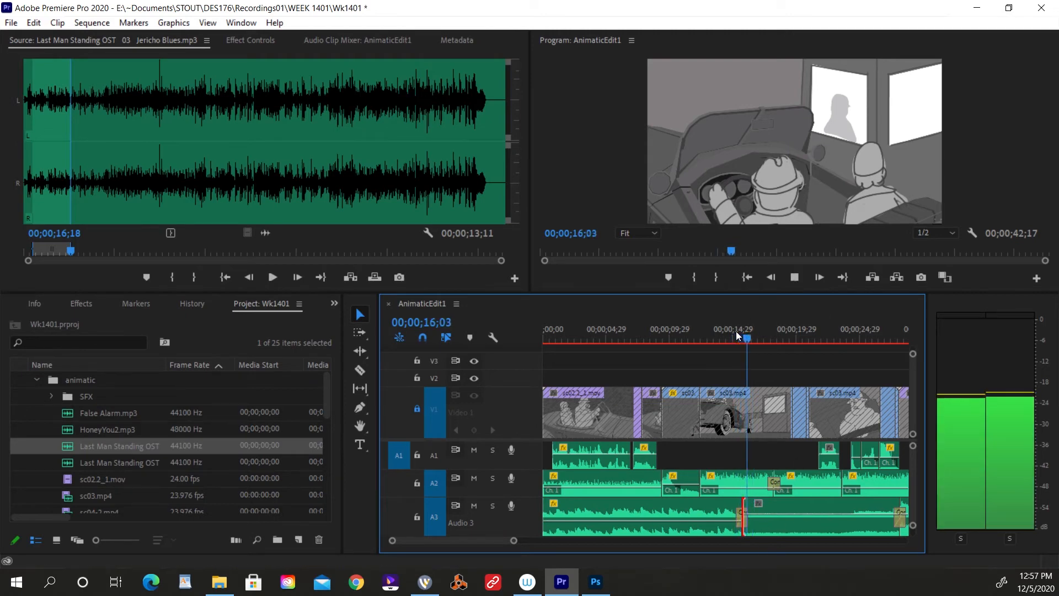
Play across the crossfaded join between Jericho Blues and False Alarm on Audio 3.
click(729, 332)
key(space)
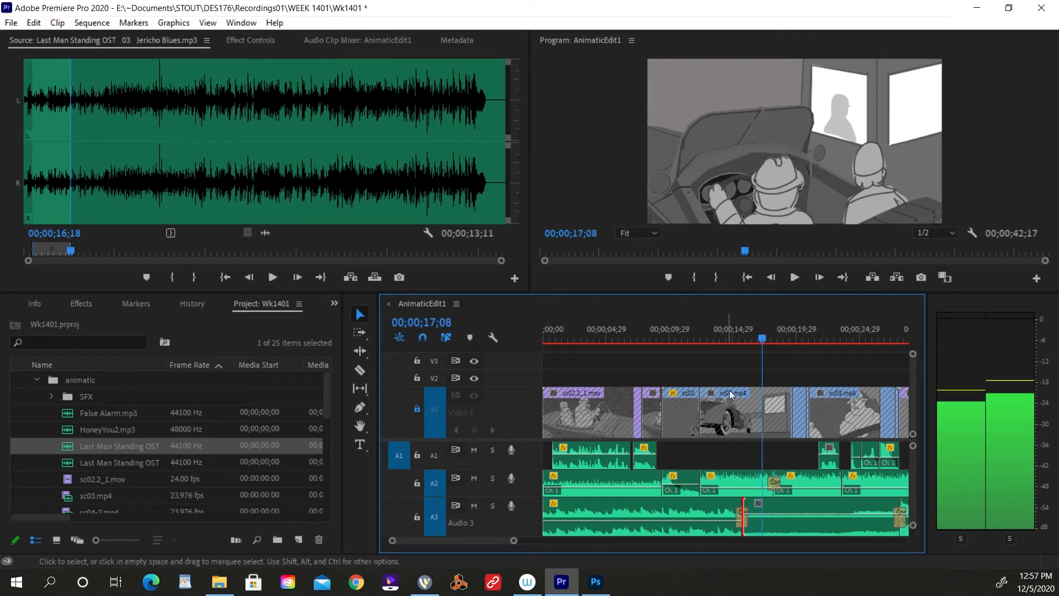
key(space)
Try moving the join between Jericho Blues and False Alarm on Audio 3 to 00;00;16;19, with a new crossfade there.
key(equal)
key(equal)
click(679, 334)
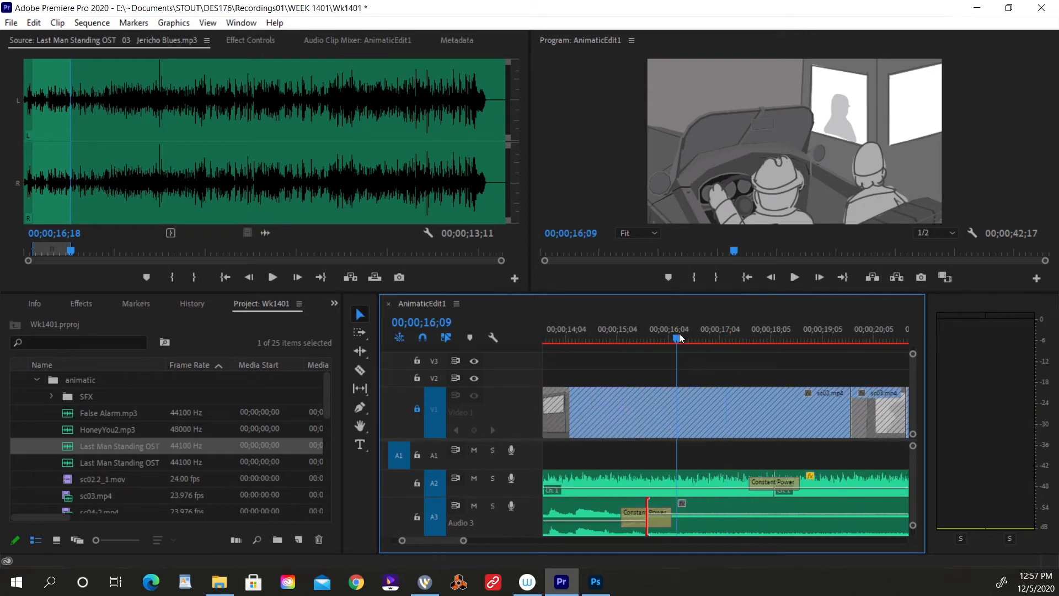
drag(753, 349, 651, 392)
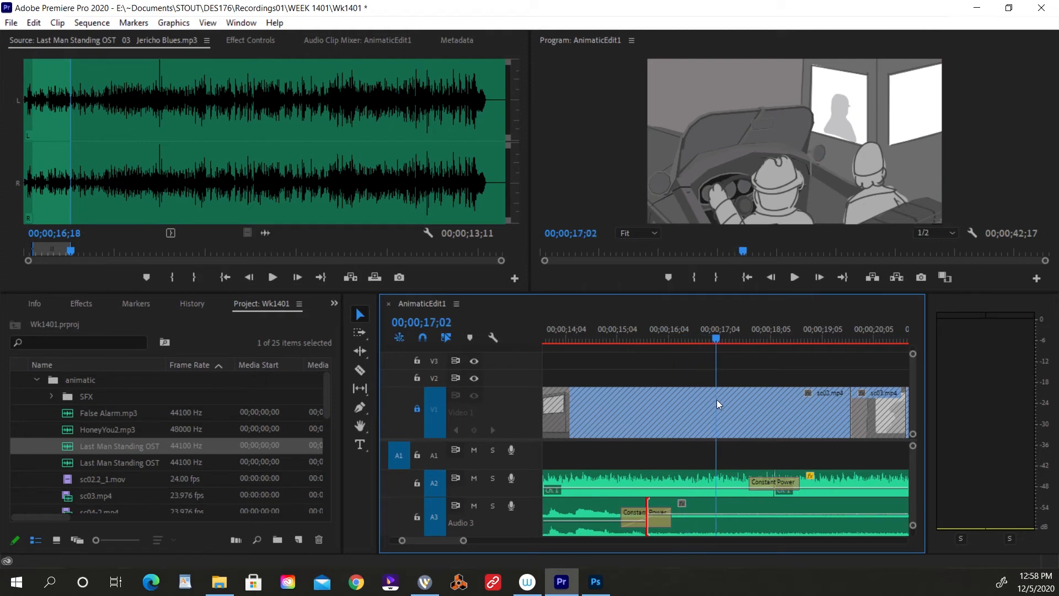
drag(716, 399, 695, 403)
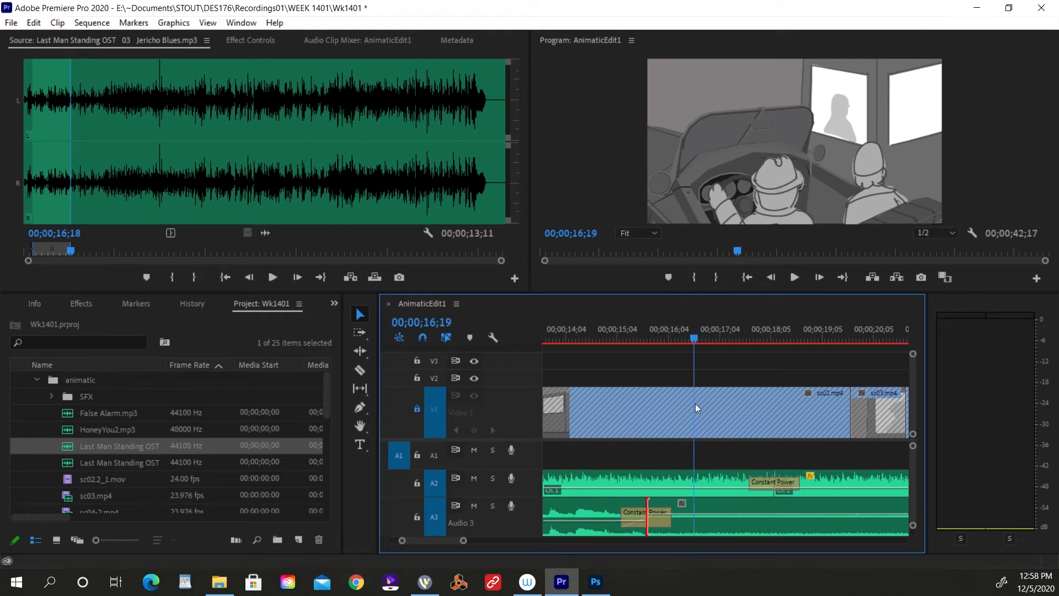
click(657, 522)
key(Delete)
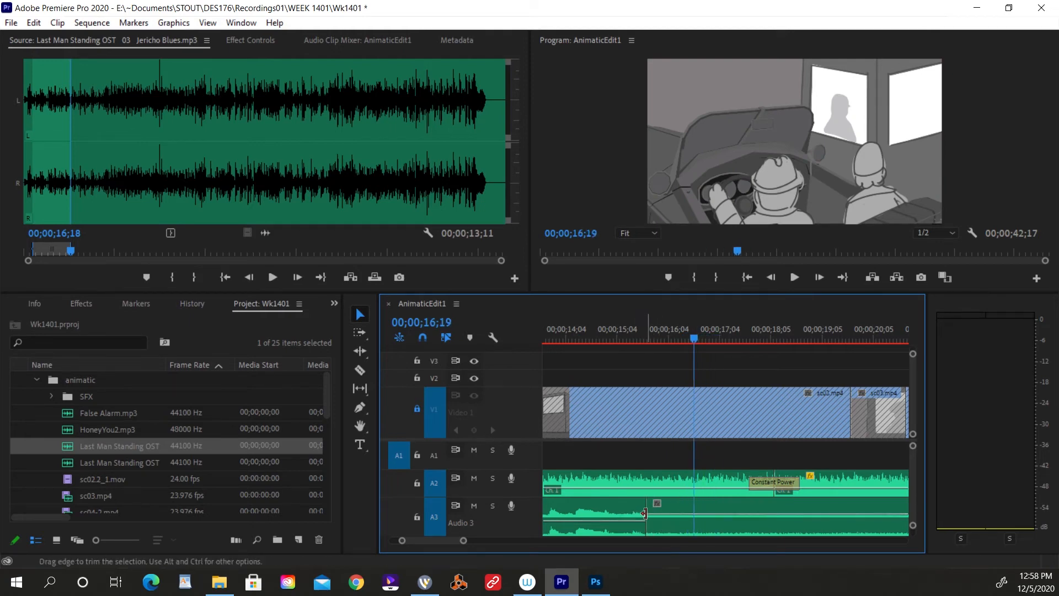
drag(644, 514, 693, 512)
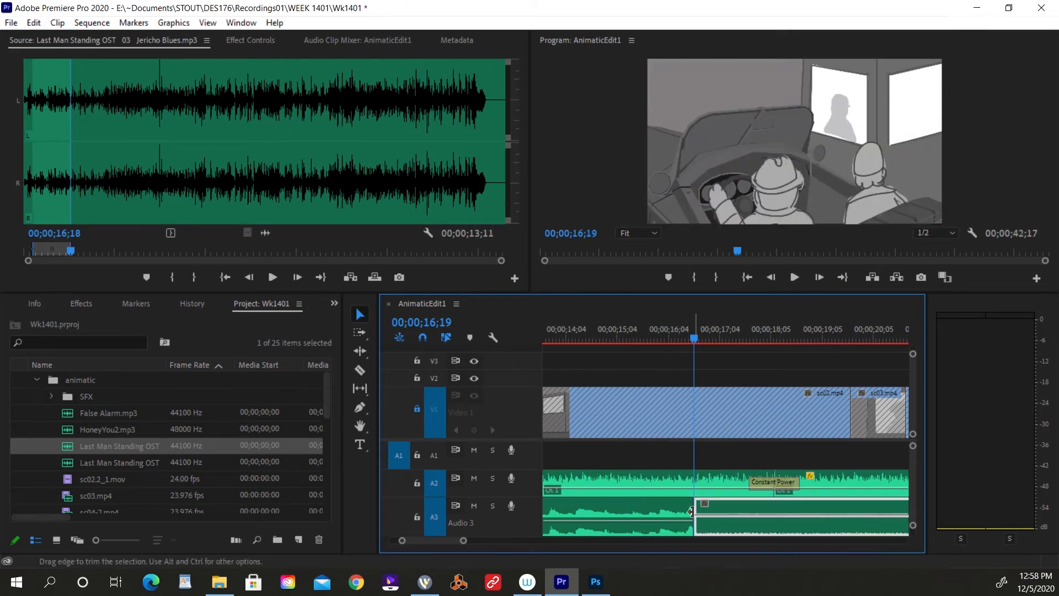
key(ctrl+shift+d)
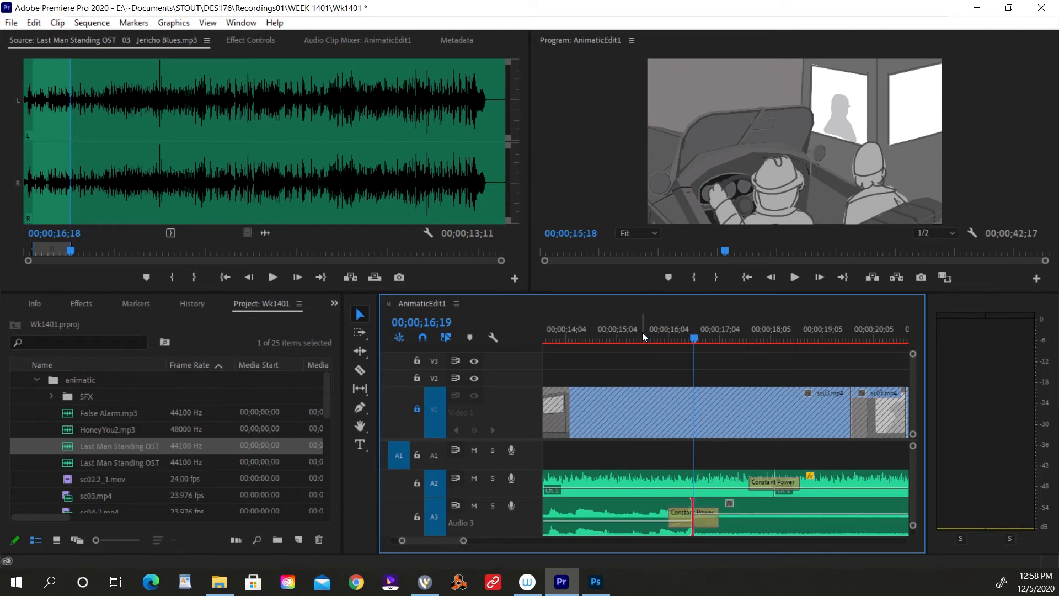
Play across the moved join on Audio 3 and undo its crossfade and both trims.
click(605, 333)
key(space)
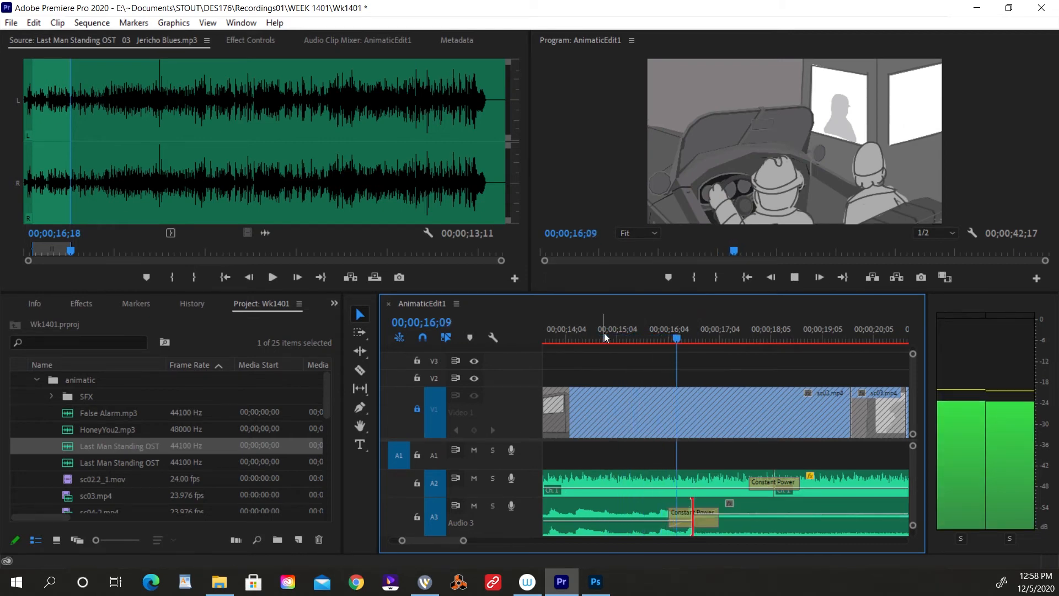
key(space)
key(ctrl+z)
key(ctrl+z)
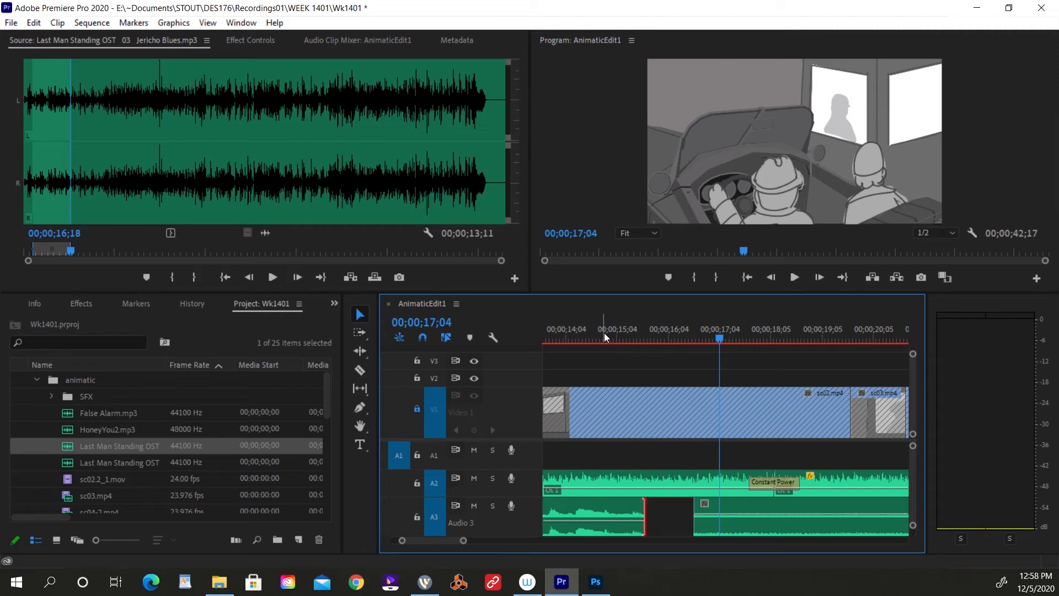
key(ctrl+z)
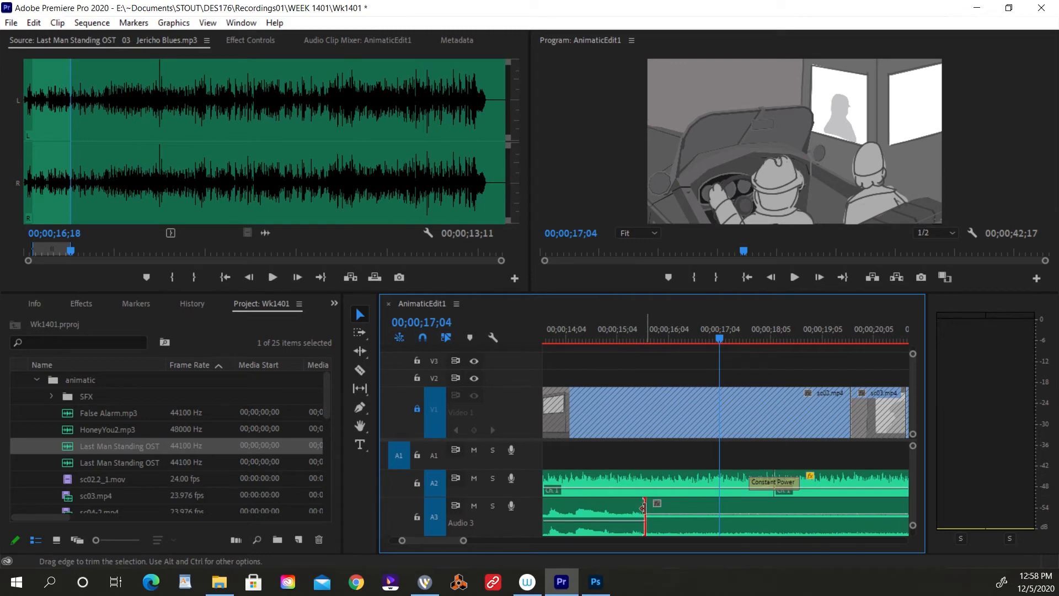
Crossfade Jericho Blues into False Alarm at their original join on Audio 3 and play through it into the following shots.
key(ctrl+shift+d)
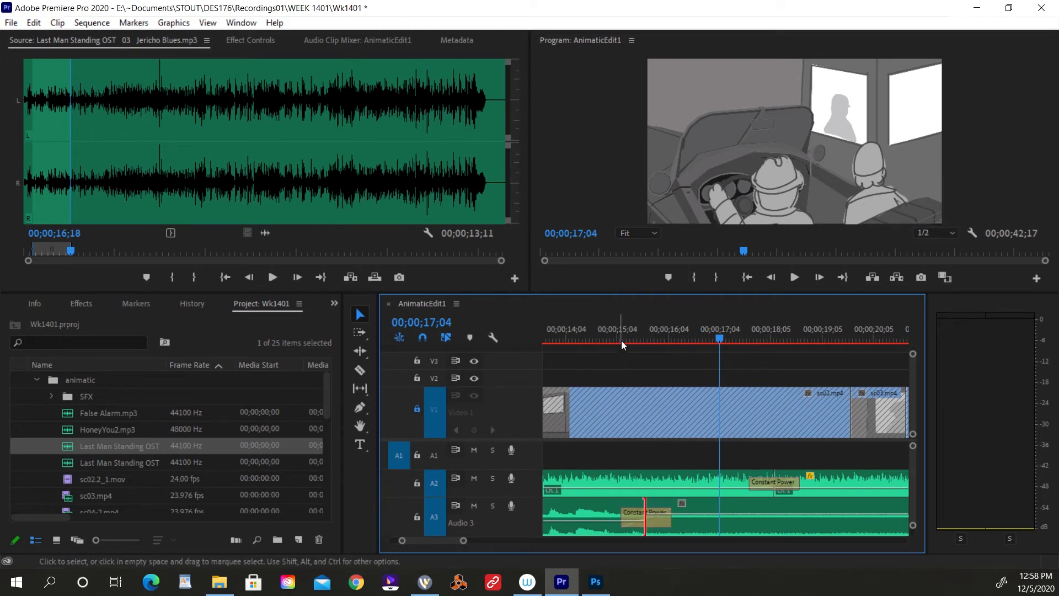
click(617, 340)
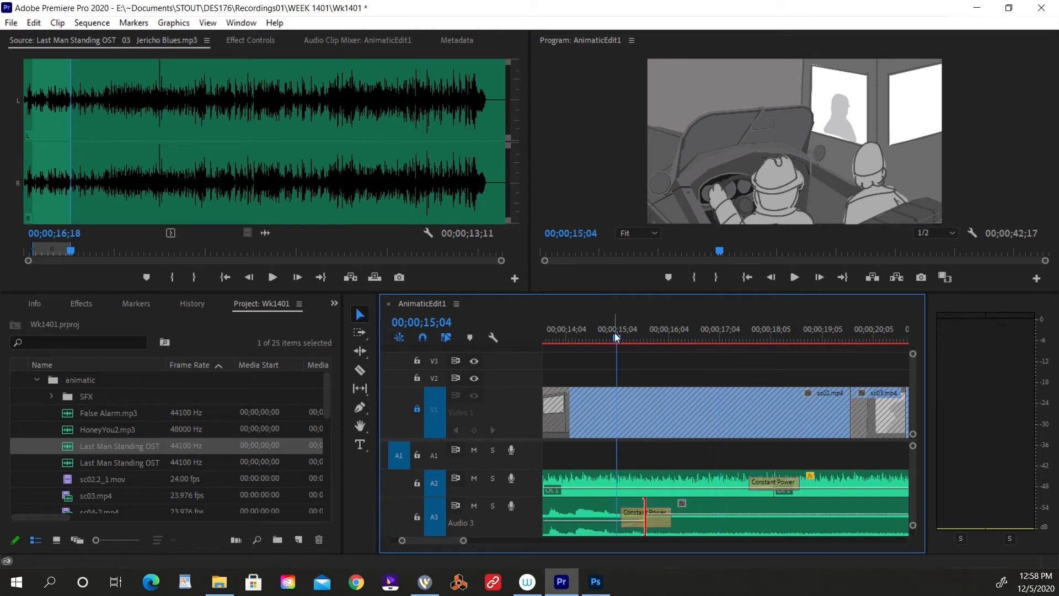
key(space)
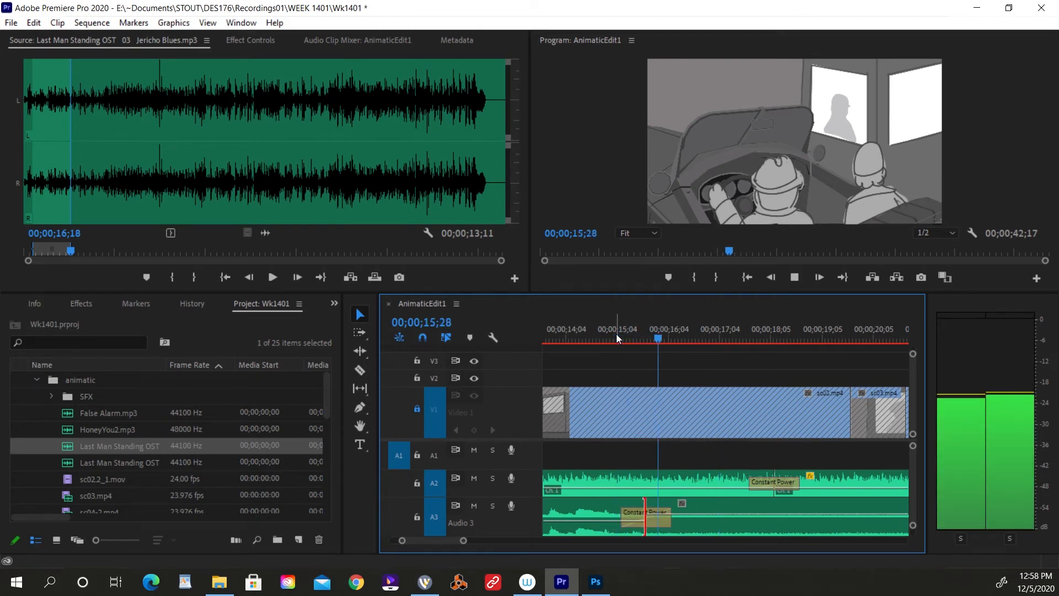
key(minus)
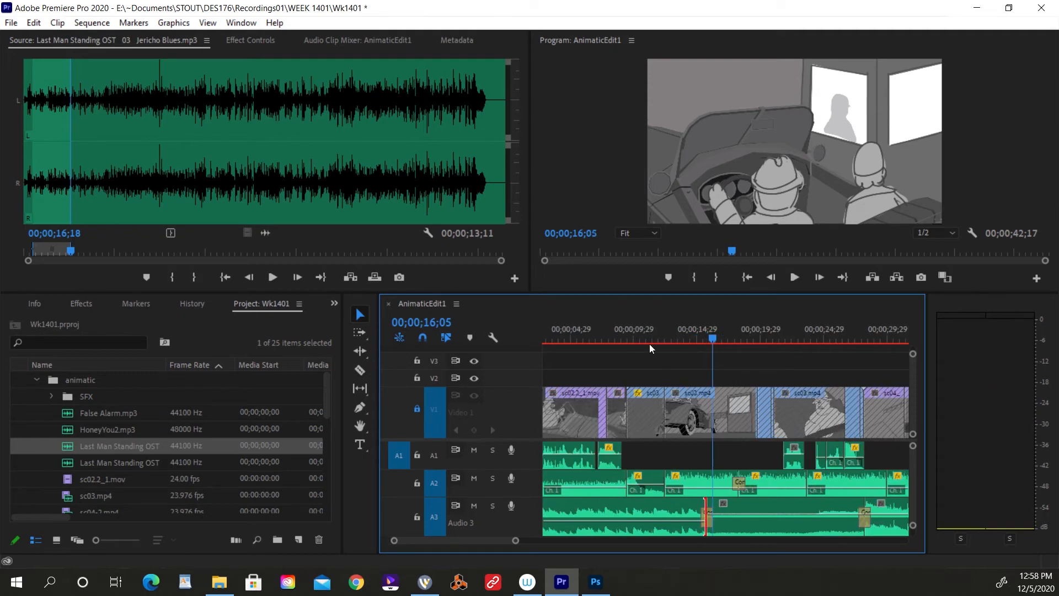
key(space)
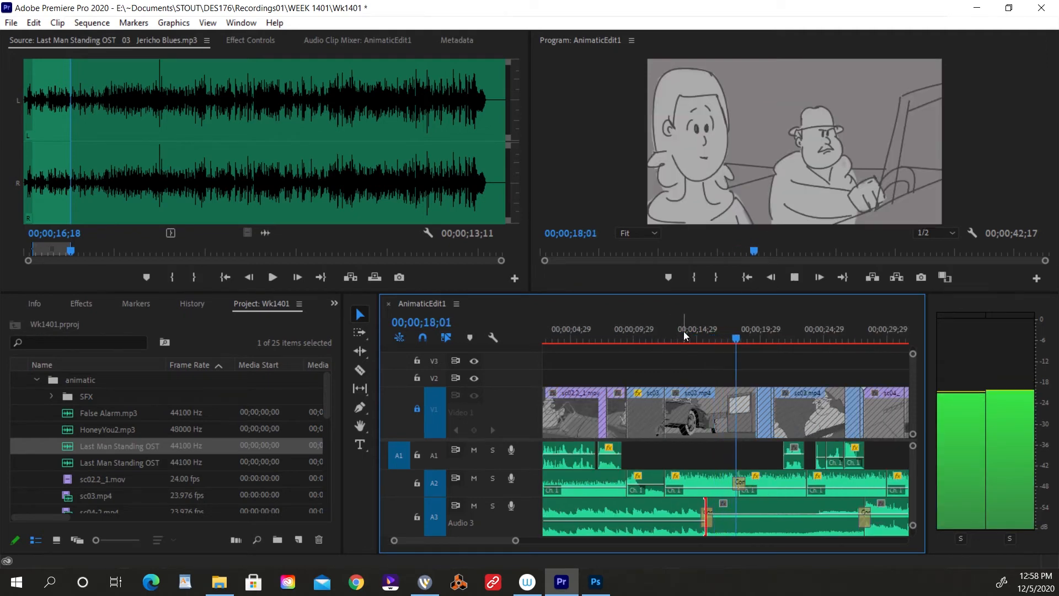
key(equal)
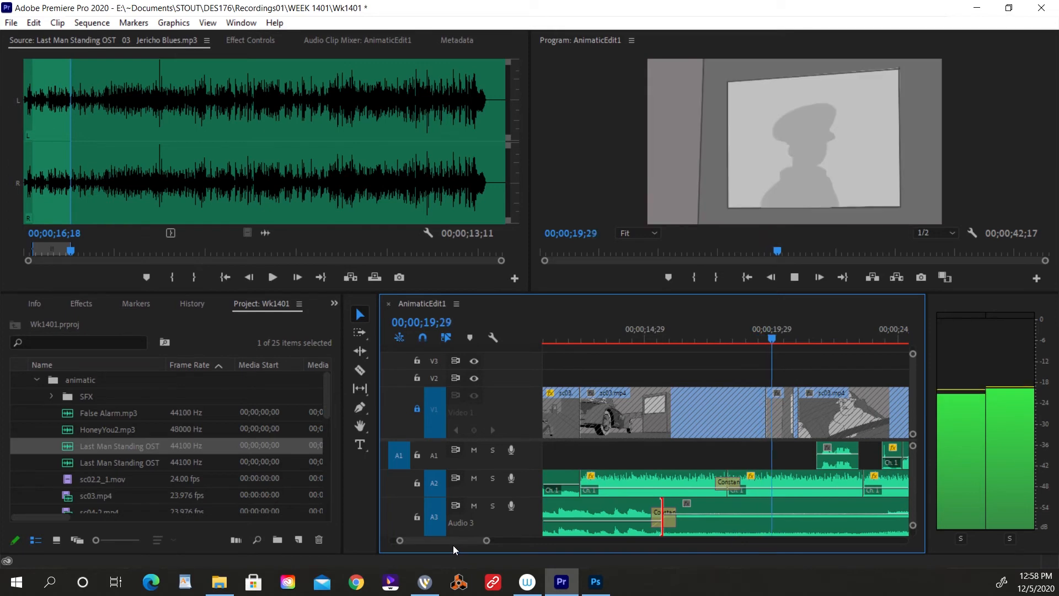
key(space)
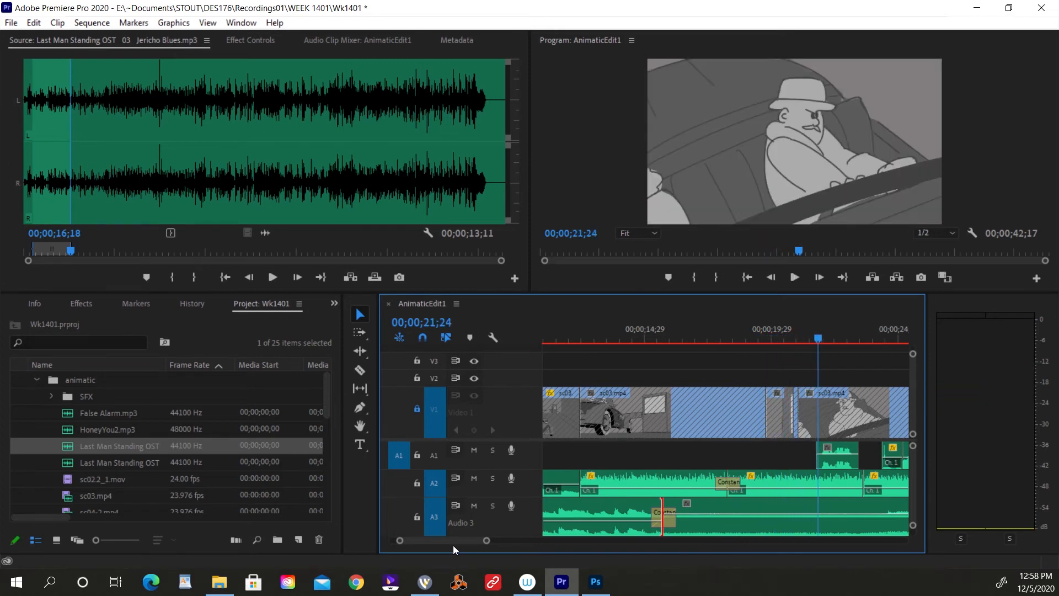
Play from 00;00;27;05 across the join between False Alarm and the end-title music, and check the music through the end of the picture.
drag(458, 544, 465, 544)
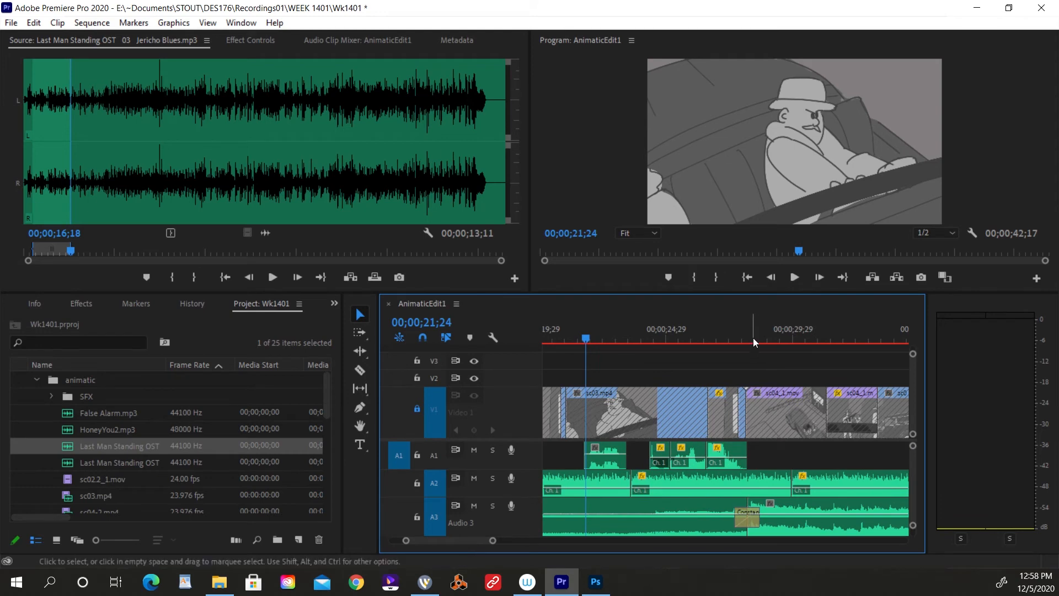
click(723, 329)
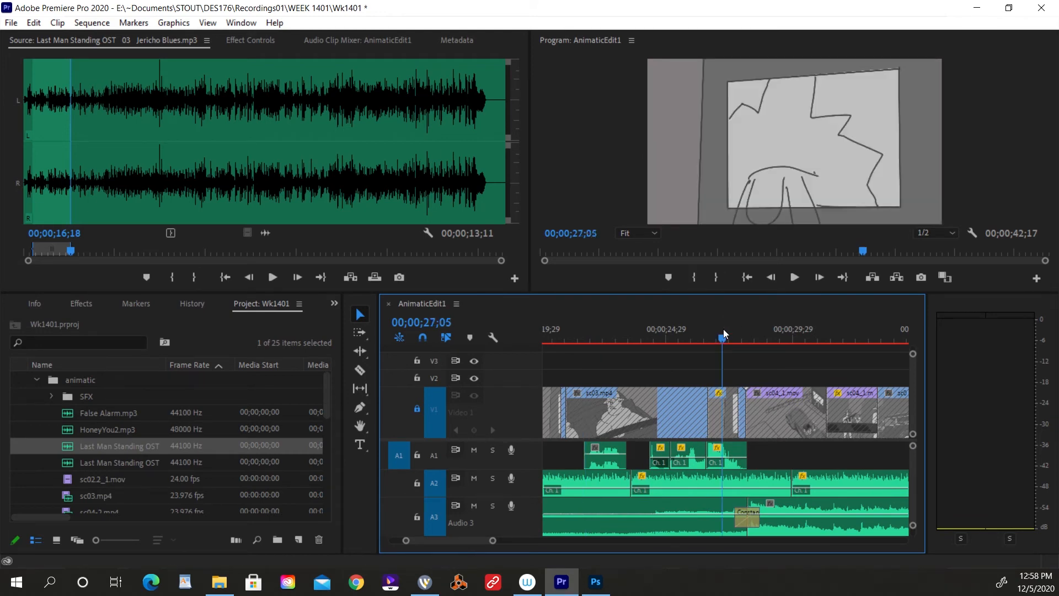
key(space)
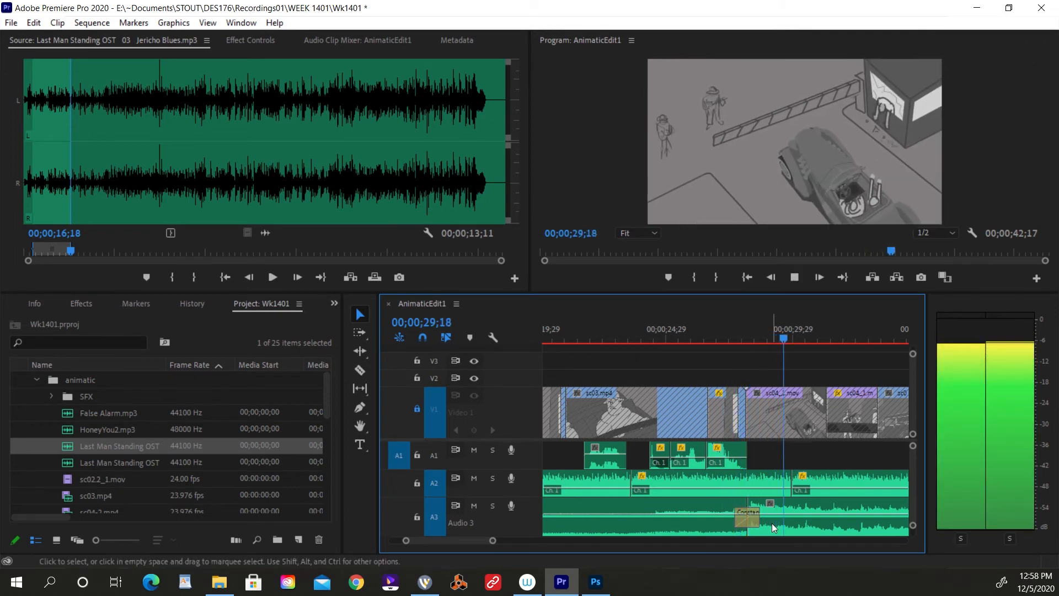
key(space)
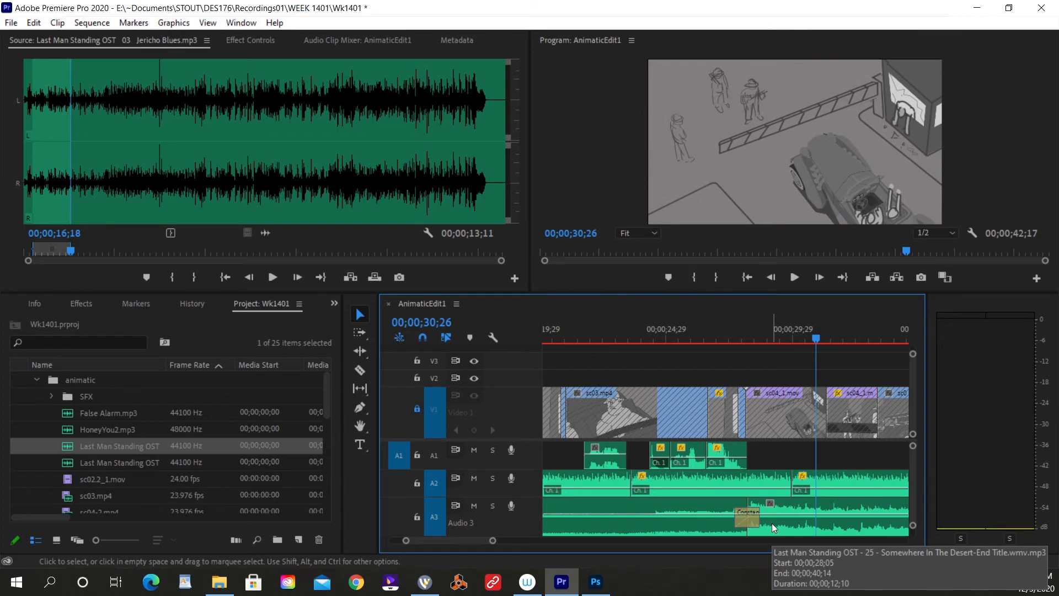
key(minus)
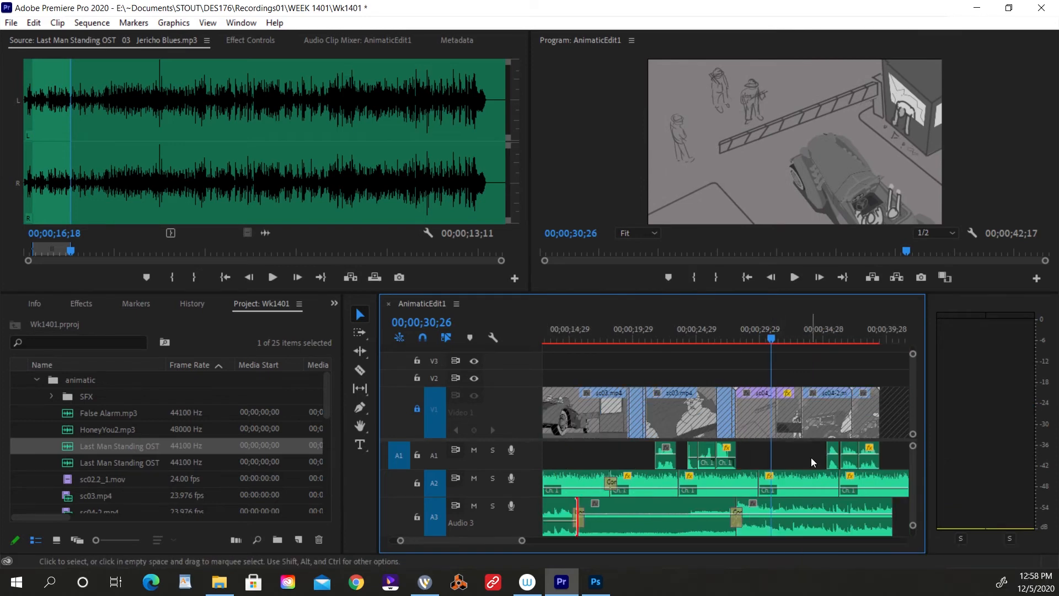
key(space)
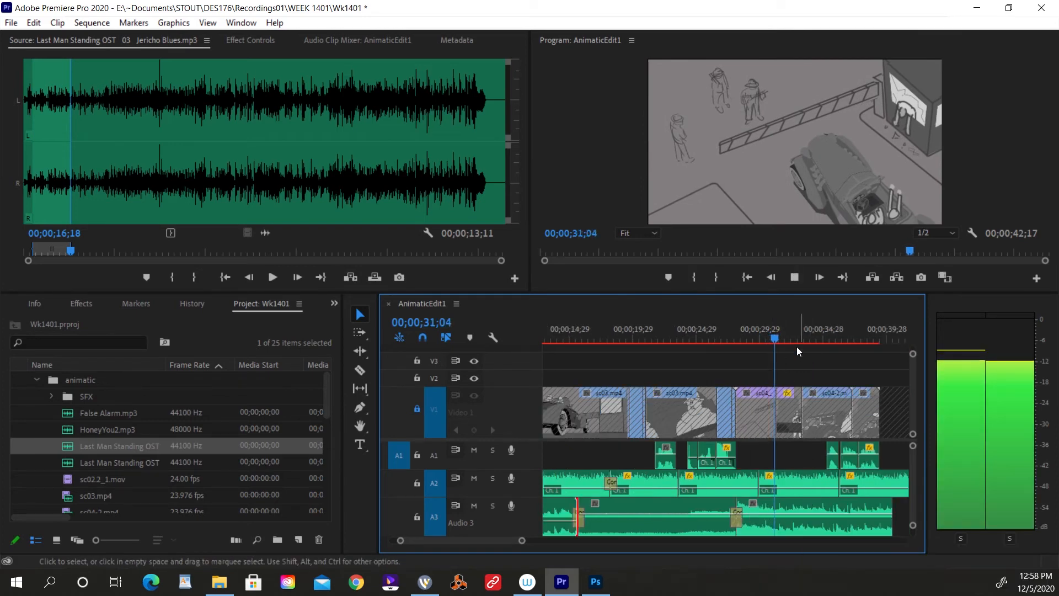
click(823, 338)
key(space)
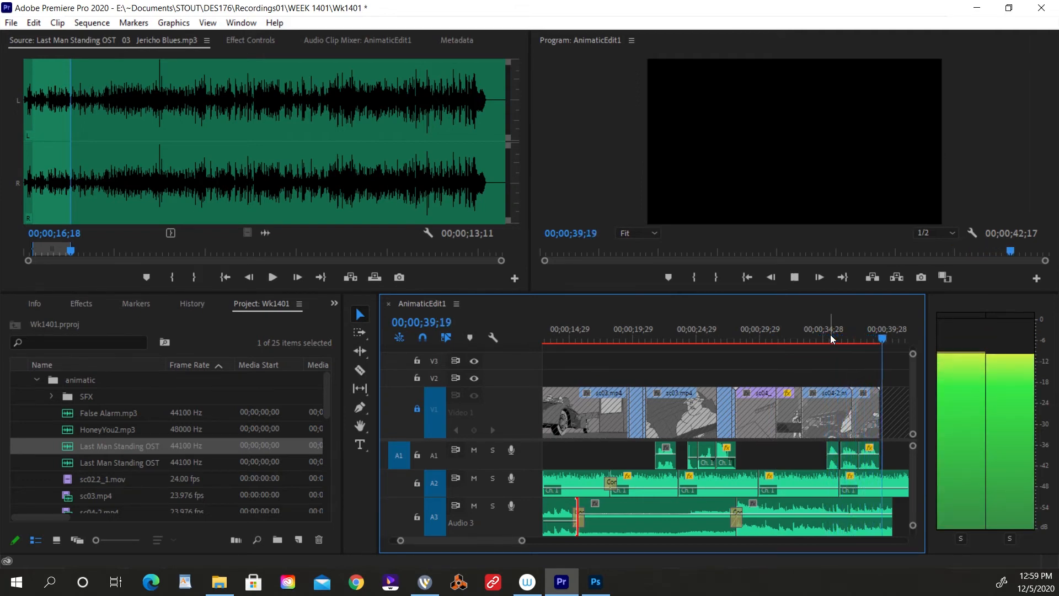
click(831, 338)
Open the Somewhere In The Desert-End Title track as the source clip and audition its middle and its opening build-up.
click(813, 522)
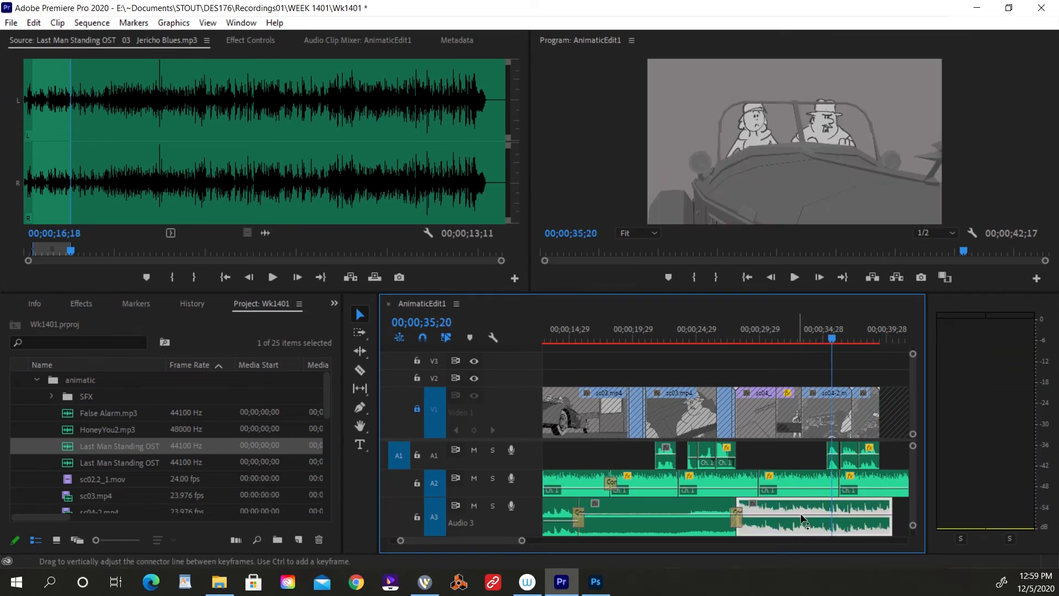
double_click(76, 463)
key(space)
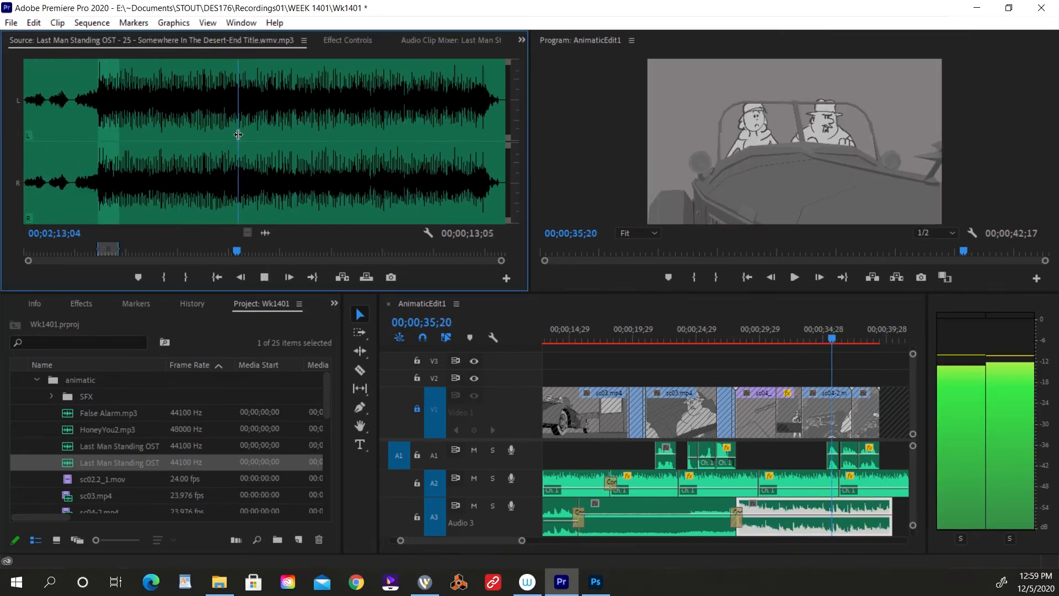
click(301, 124)
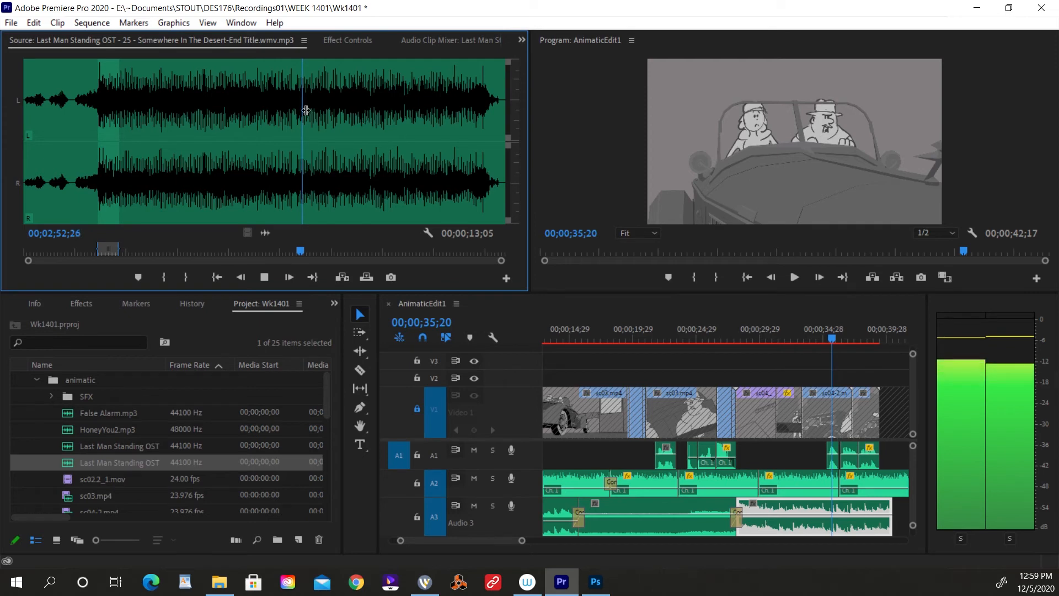
click(77, 110)
click(92, 122)
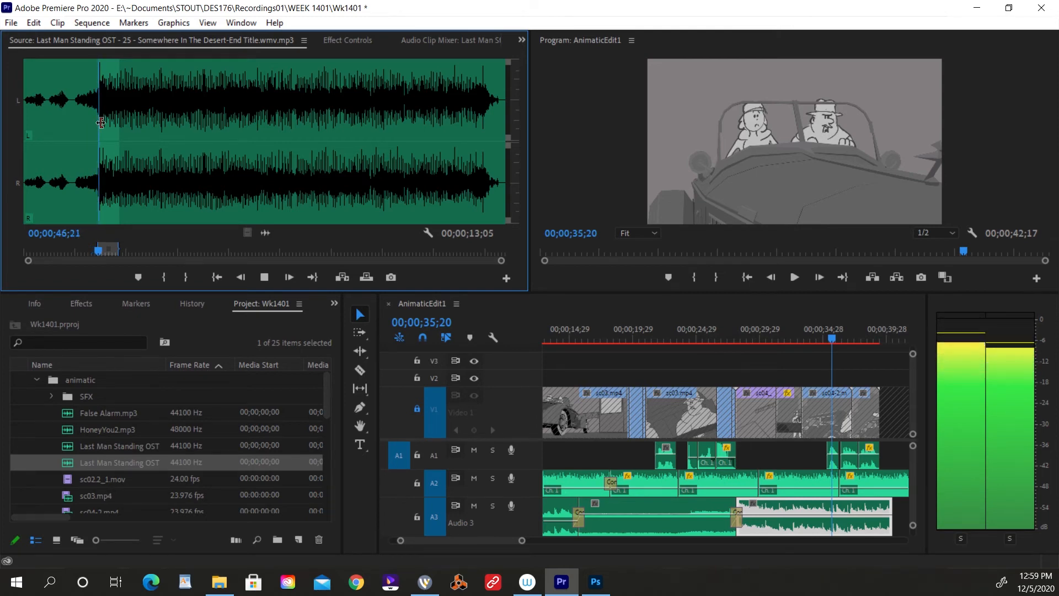
key(space)
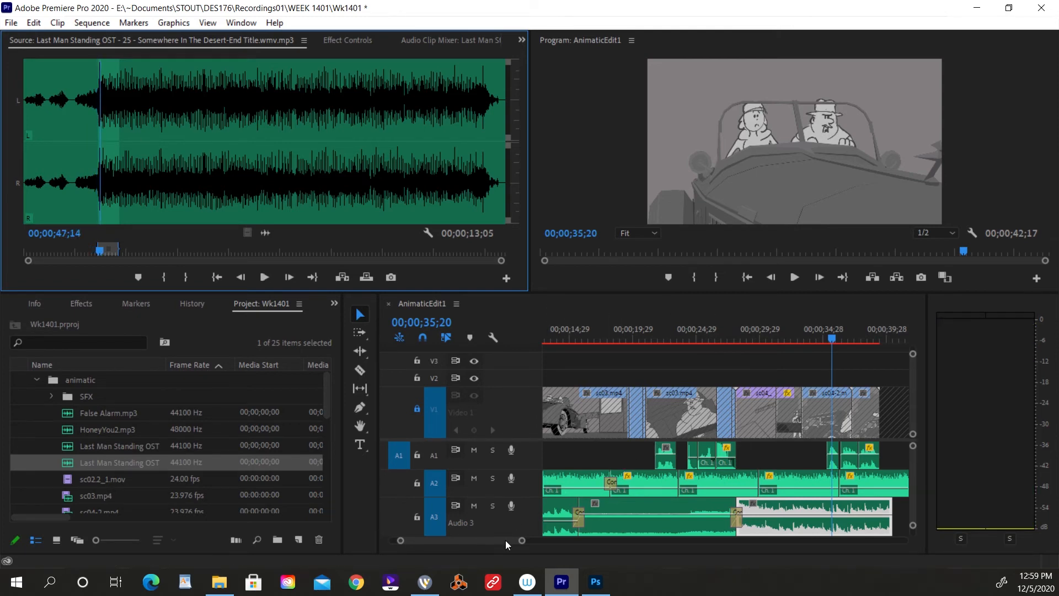
Place the playhead at 00;00;26;25 and delete the crossfade between False Alarm and the end-title music on Audio 3.
drag(522, 541, 521, 543)
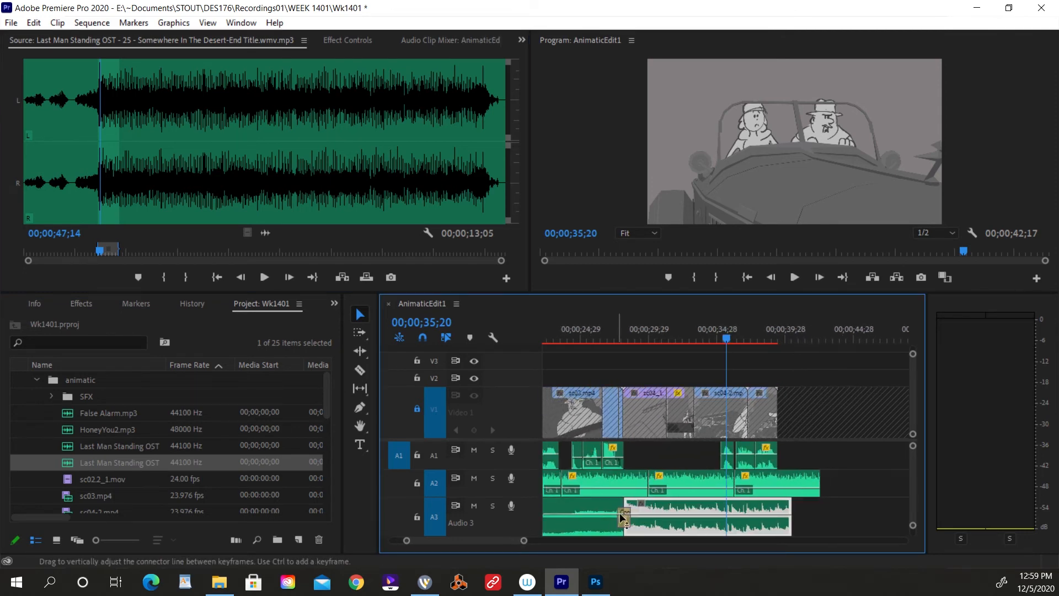
click(836, 525)
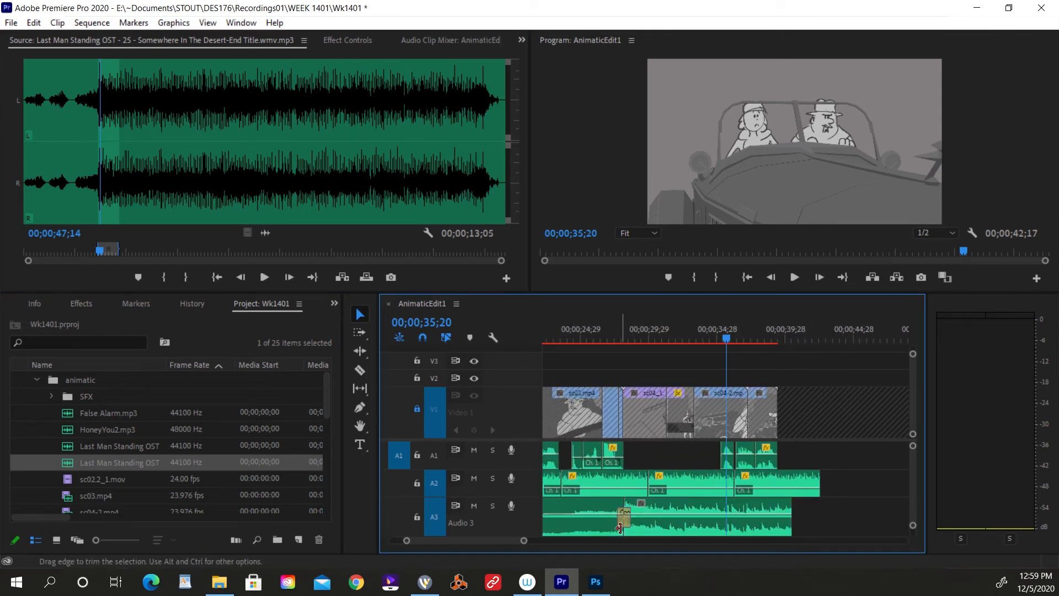
click(608, 329)
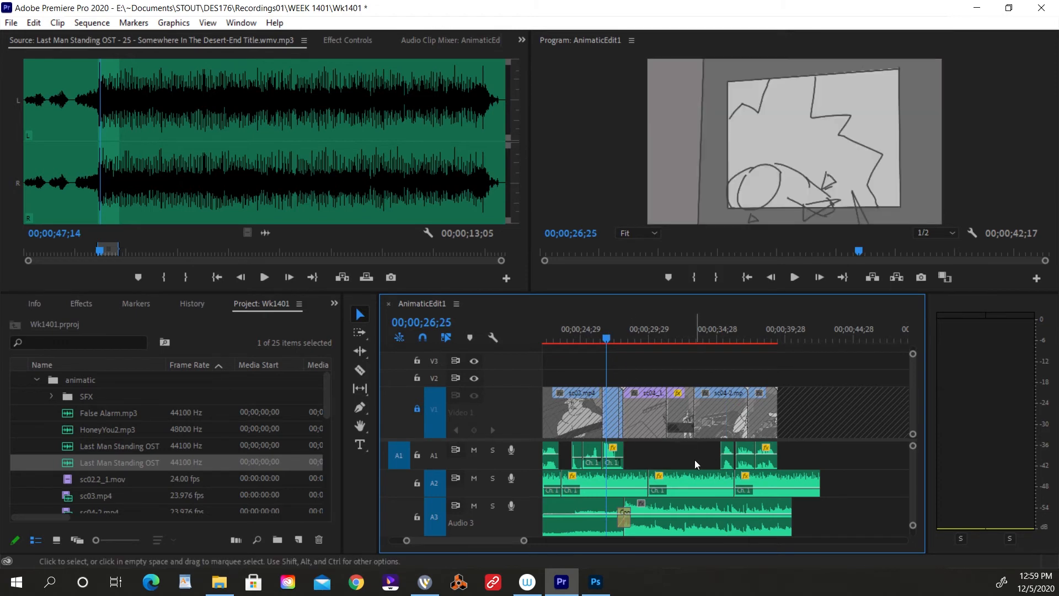
key(equal)
key(equal)
click(800, 526)
key(Delete)
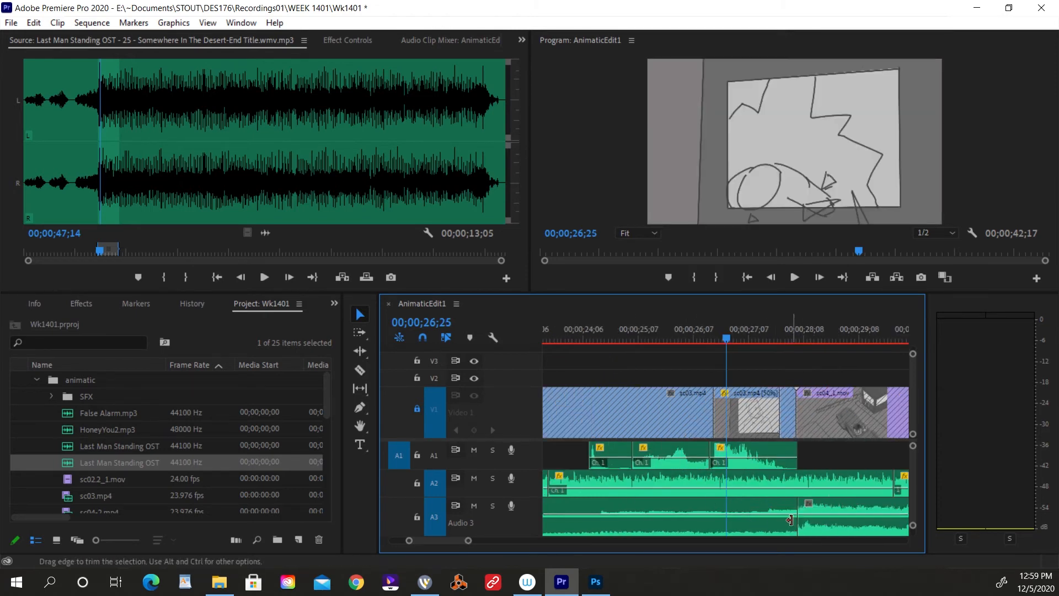
Trim False Alarm's end back to 00;00;26;25, extend the end-title music's start to meet it, and crossfade the join.
drag(791, 509, 727, 510)
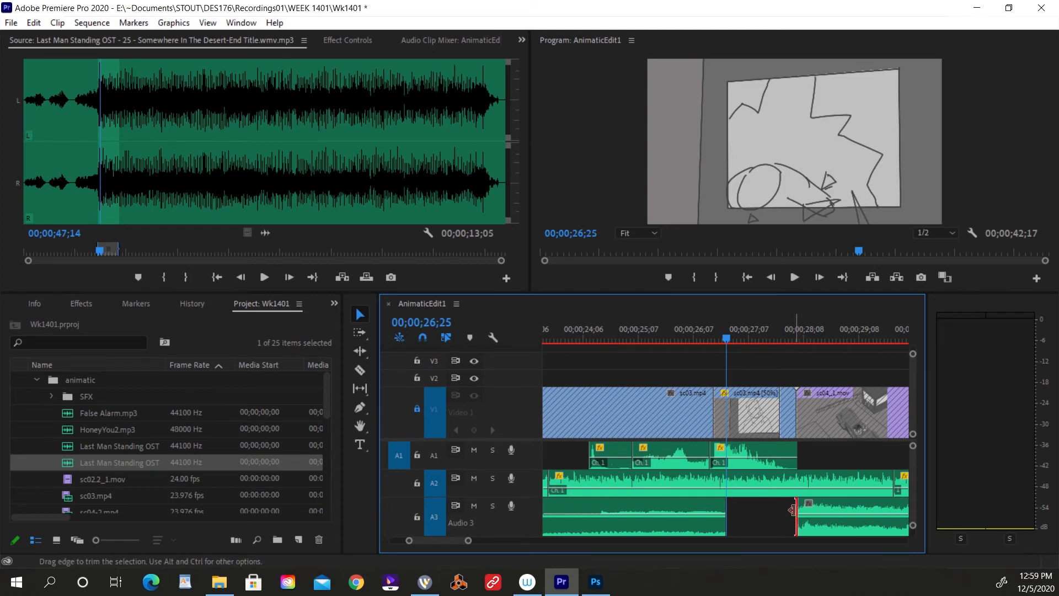
drag(793, 510, 727, 510)
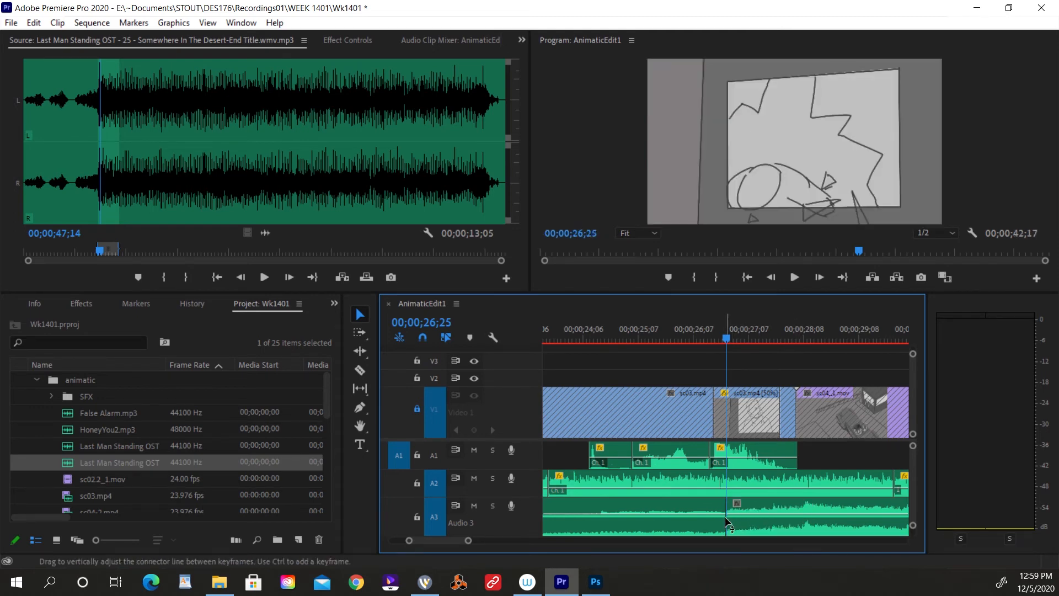
click(727, 516)
key(ctrl+shift+d)
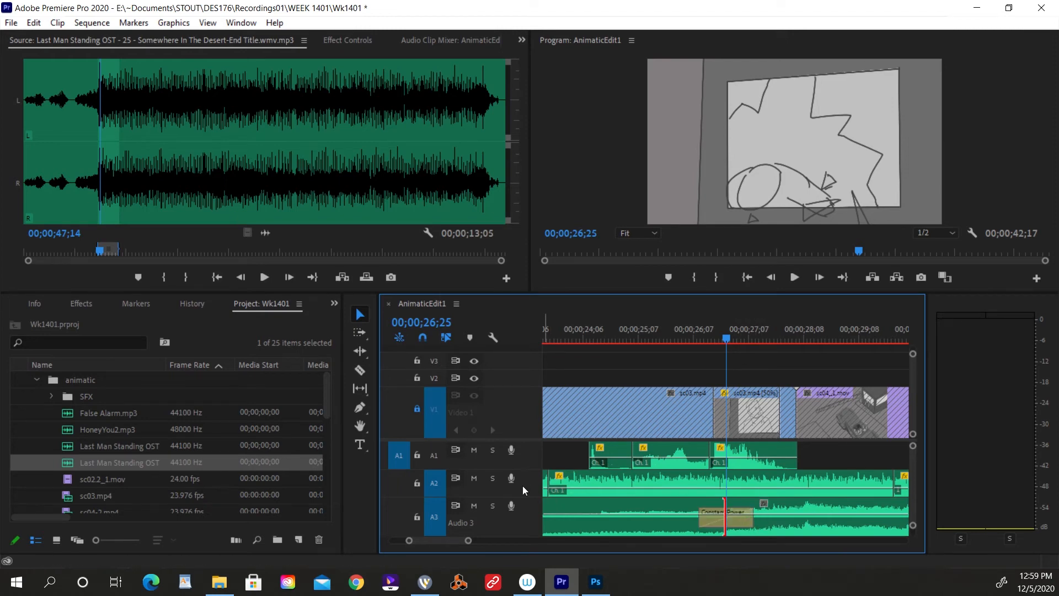
Solo Audio 3, play from about 00;00;25;07 across the crossfade into the end-title music, and turn the solo off.
click(493, 506)
click(641, 326)
key(space)
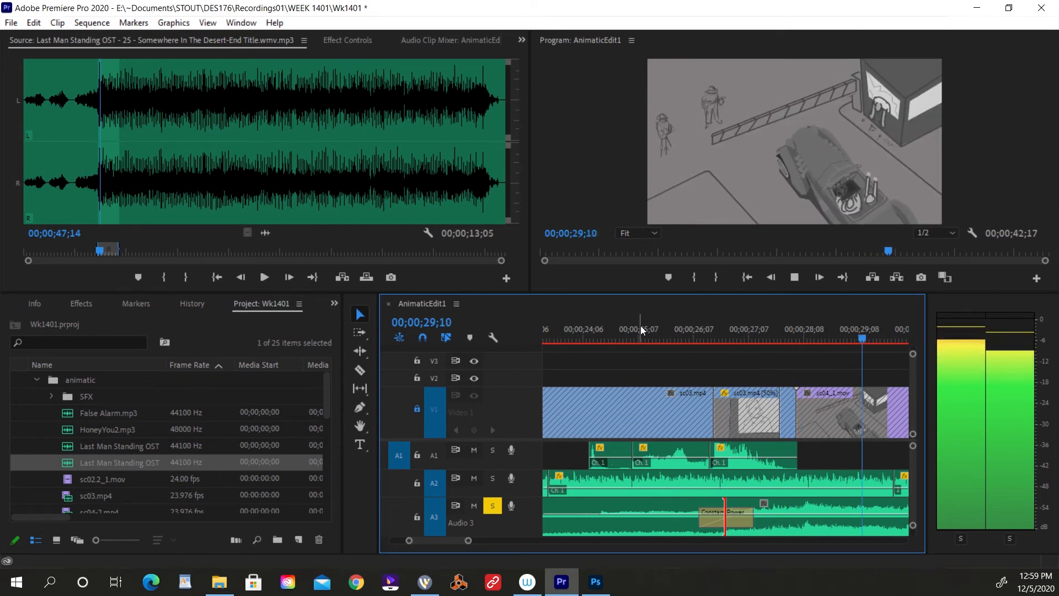
key(space)
click(499, 507)
Duck the end-title music just after 00;00;34;21 with two volume keyframes, lowering the second to about -8.2 dB.
key(minus)
key(minus)
key(minus)
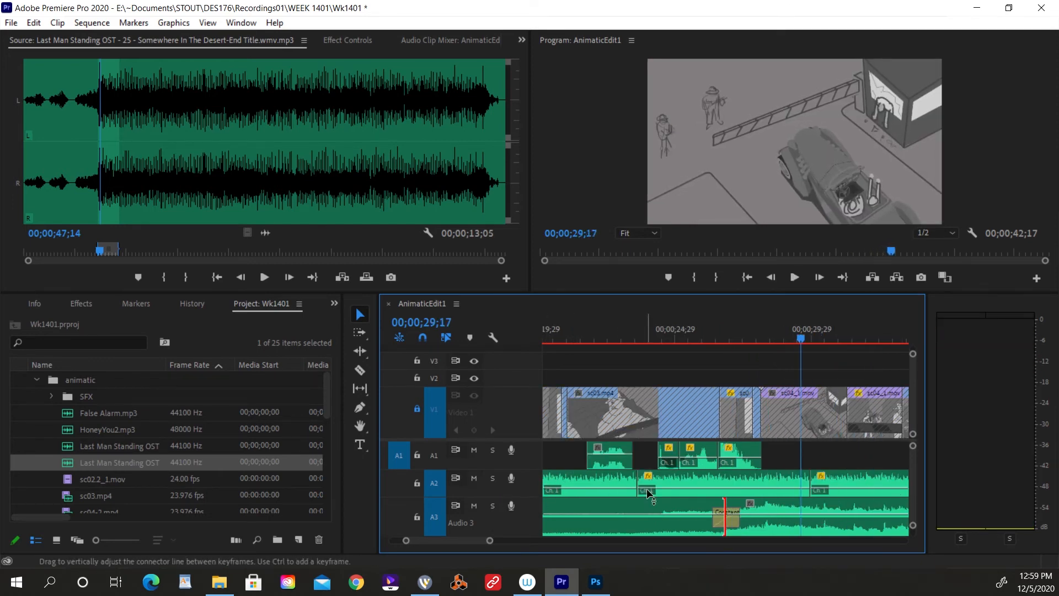
drag(535, 541, 547, 541)
key(equal)
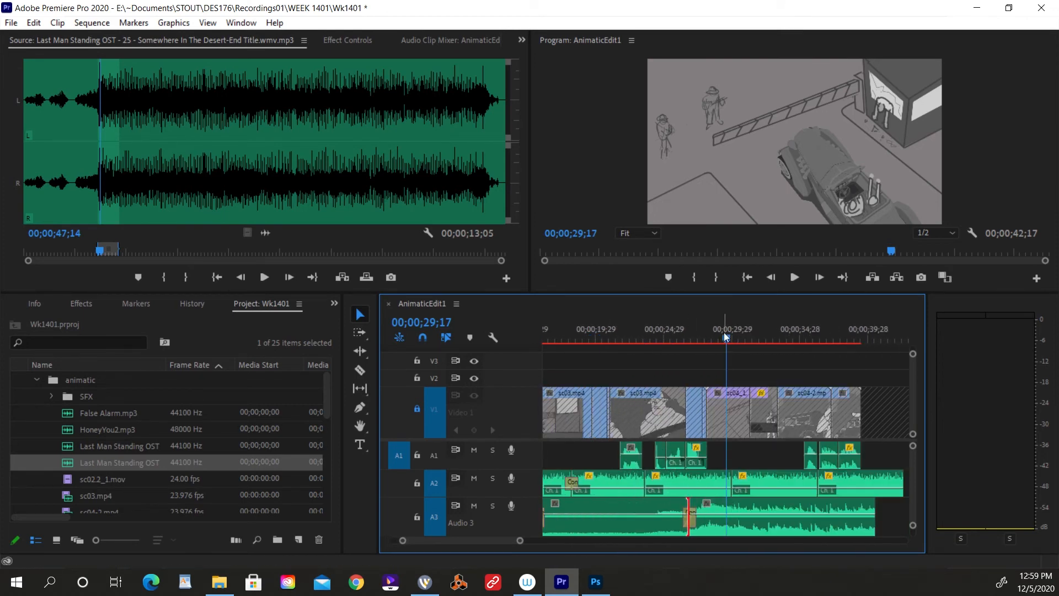
click(747, 339)
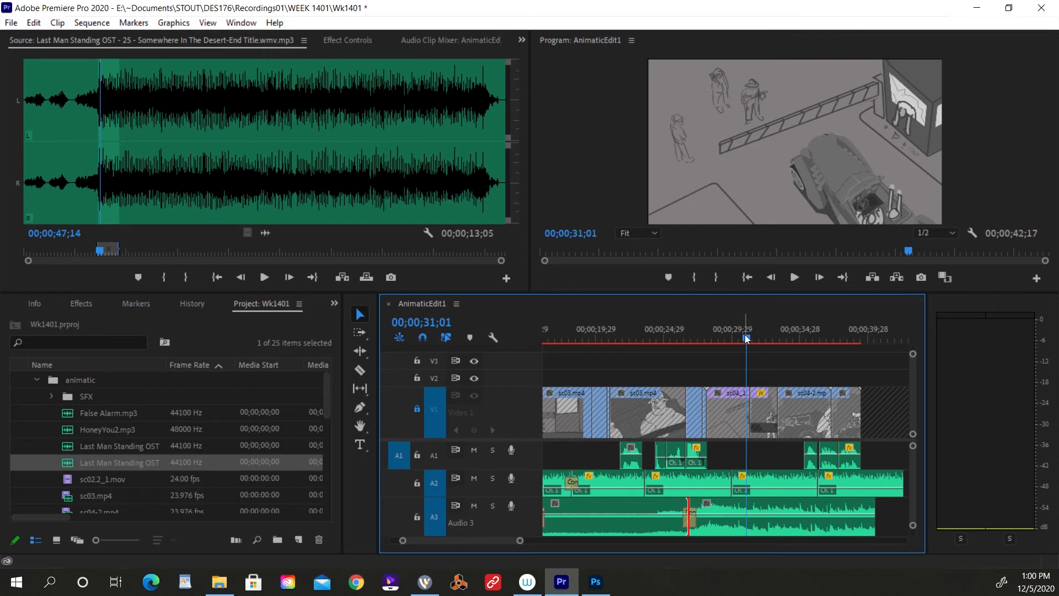
key(equal)
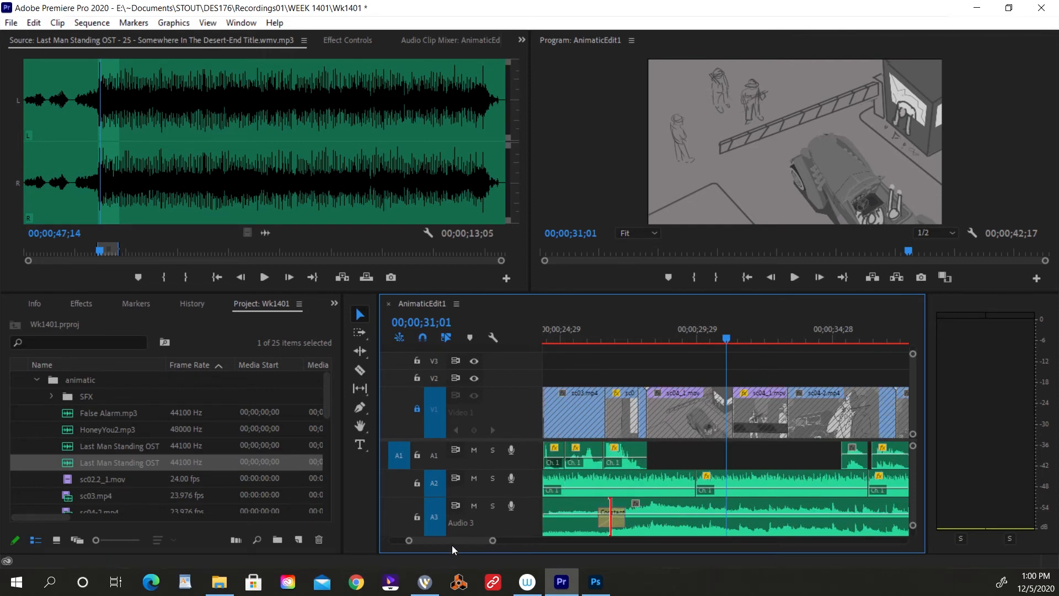
scroll(455, 543, down, 3)
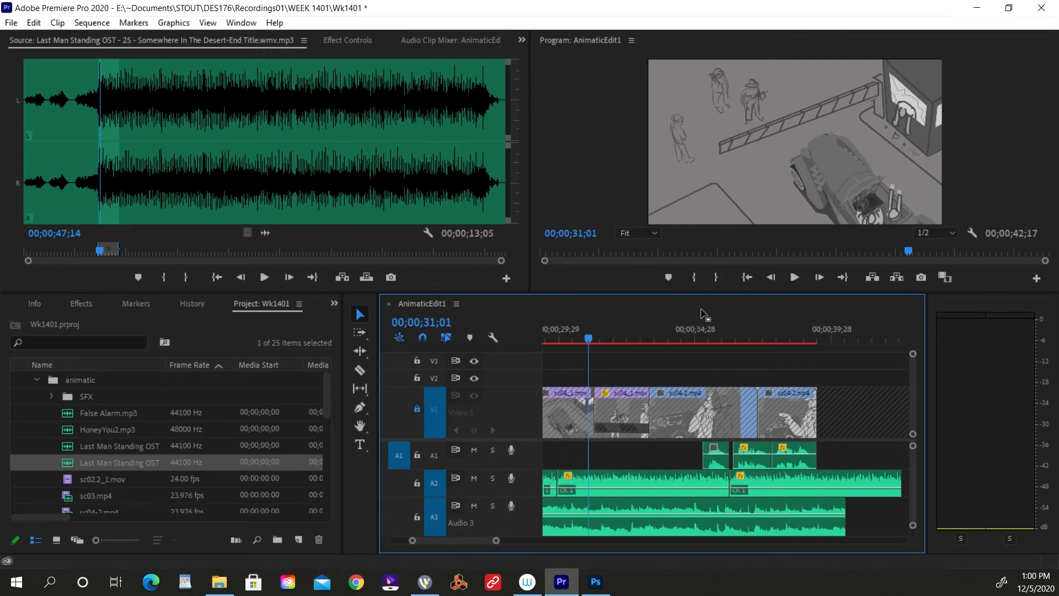
drag(692, 328, 690, 331)
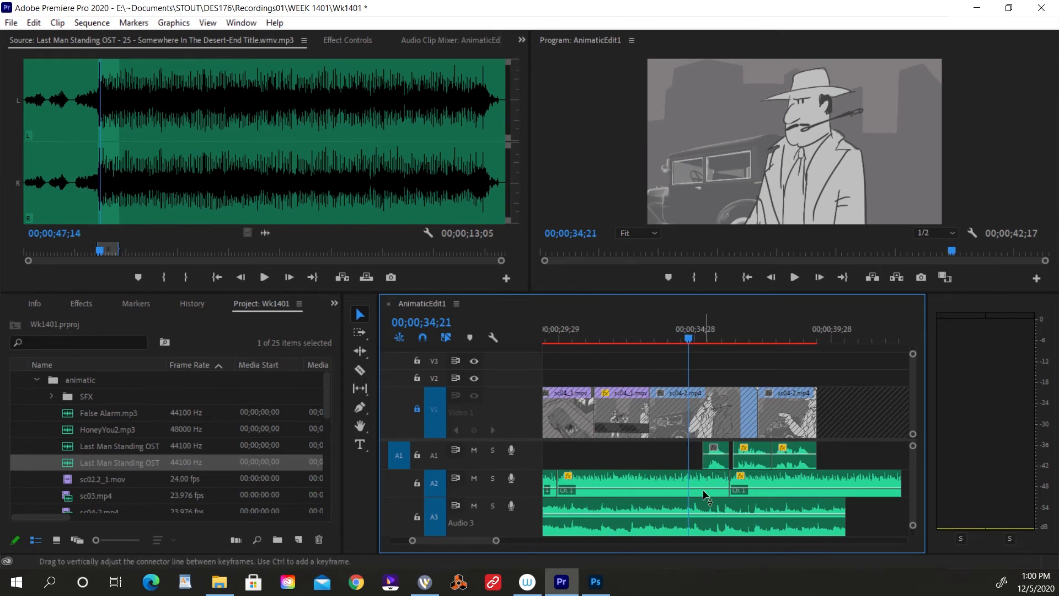
key(p)
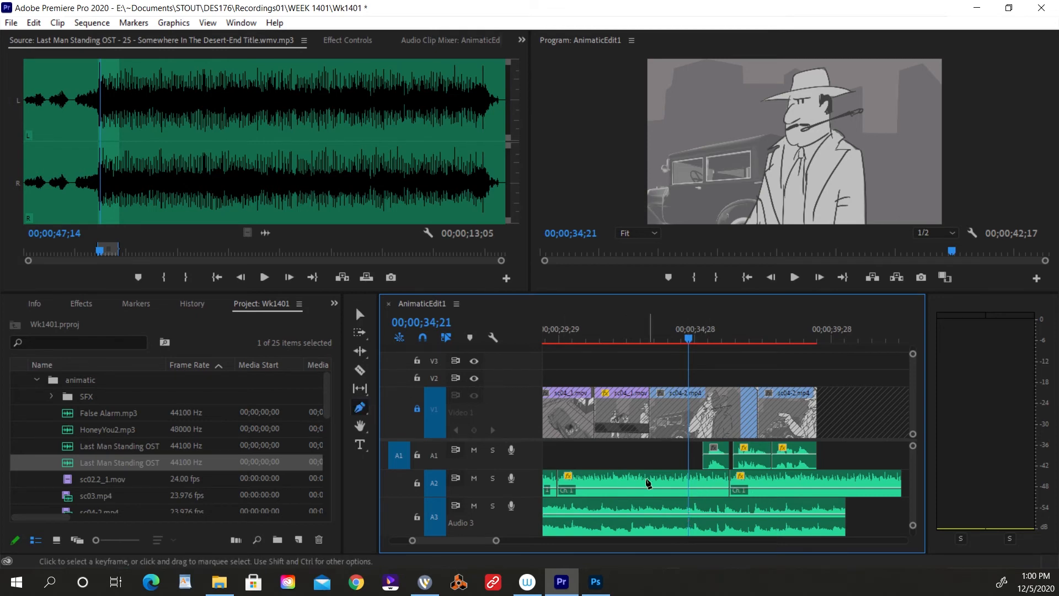
click(693, 514)
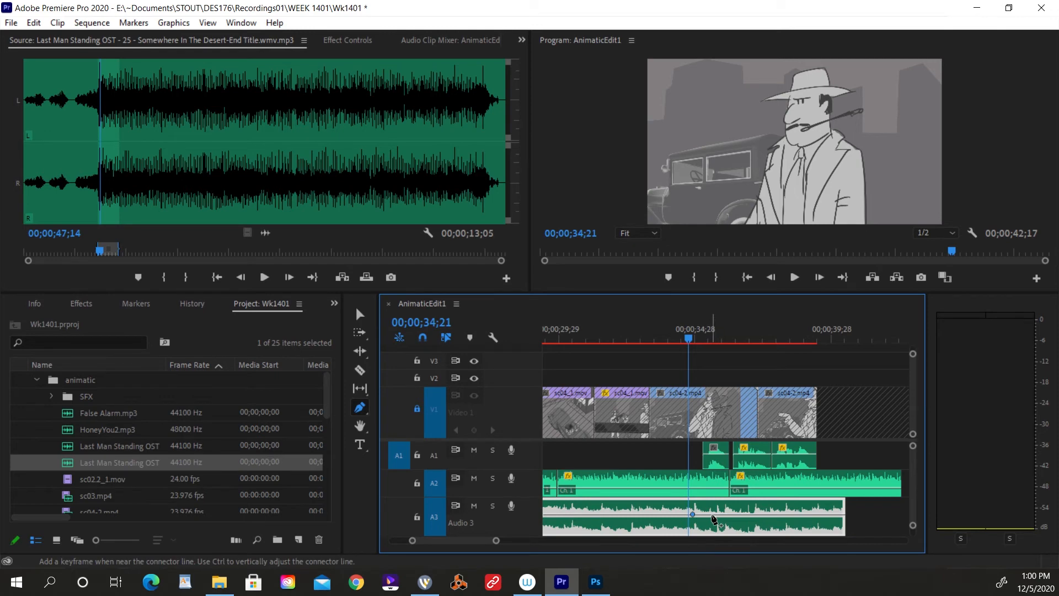
click(708, 514)
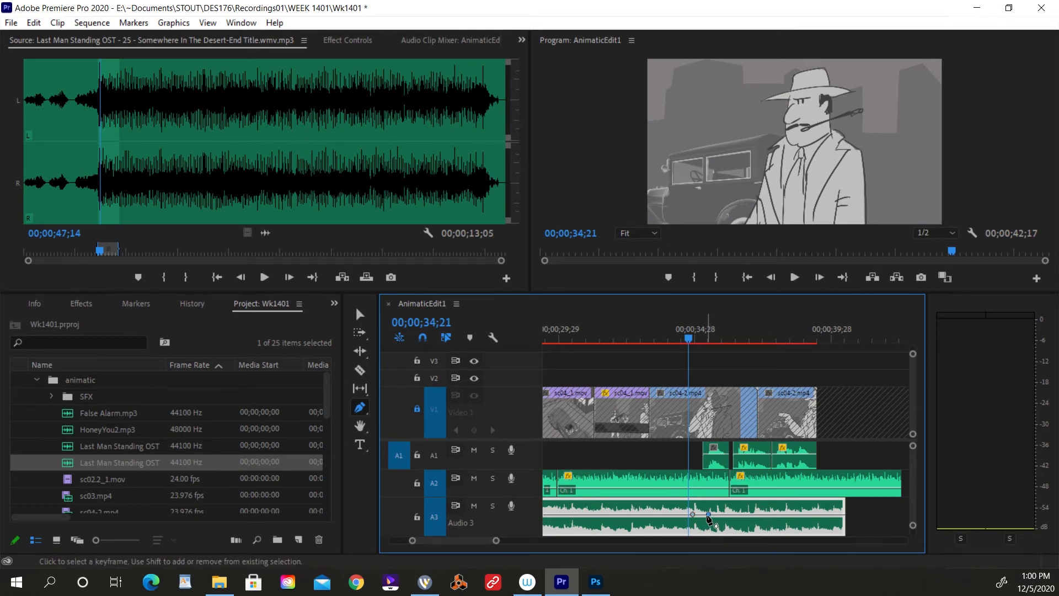
drag(709, 514, 705, 520)
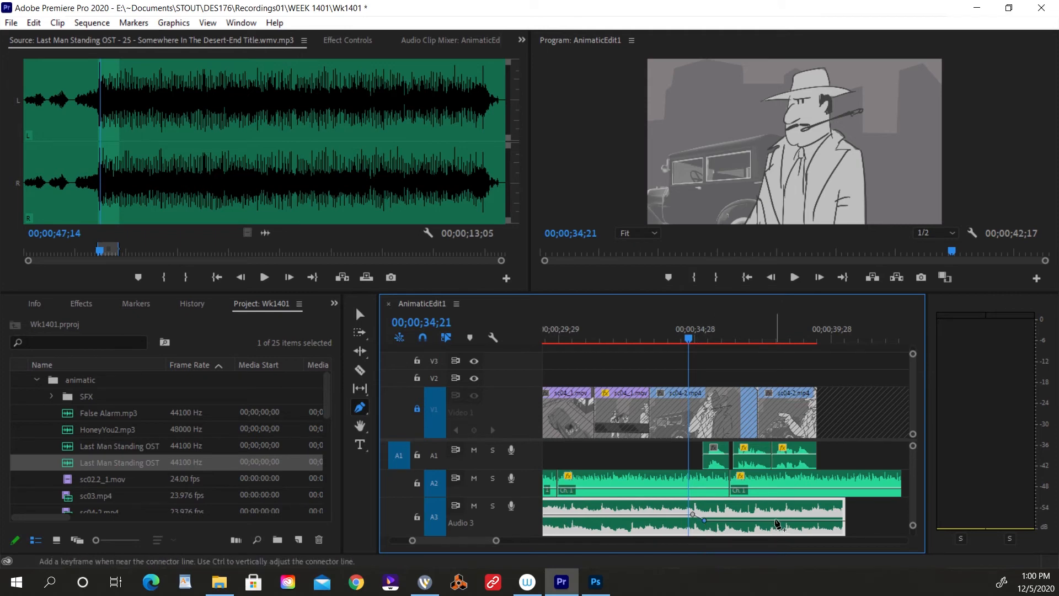
Play from 00;00;34;21 past the end of the picture to check the lowered music under the dialogue.
key(space)
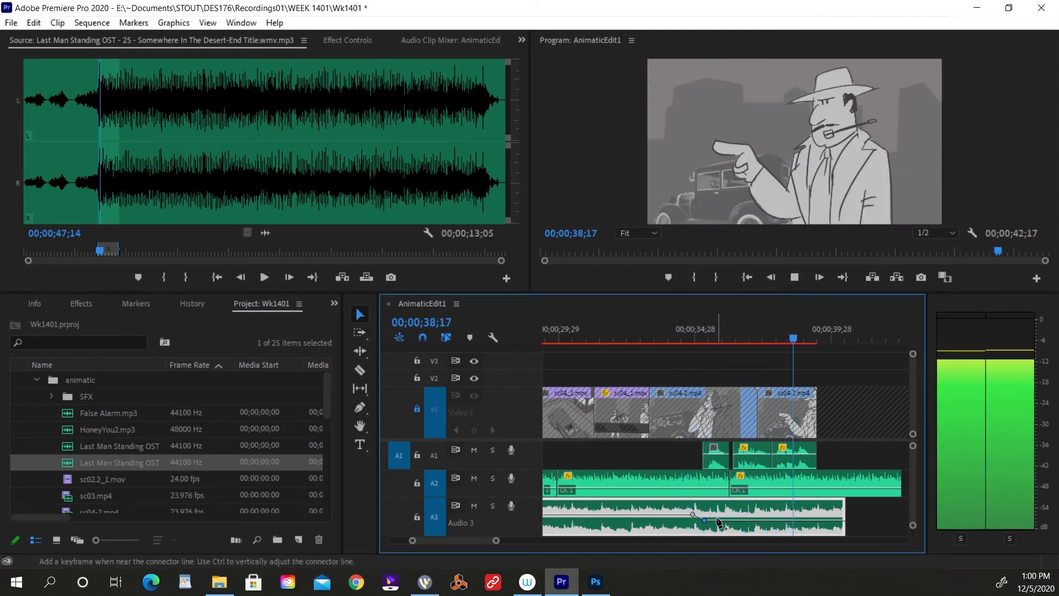
key(v)
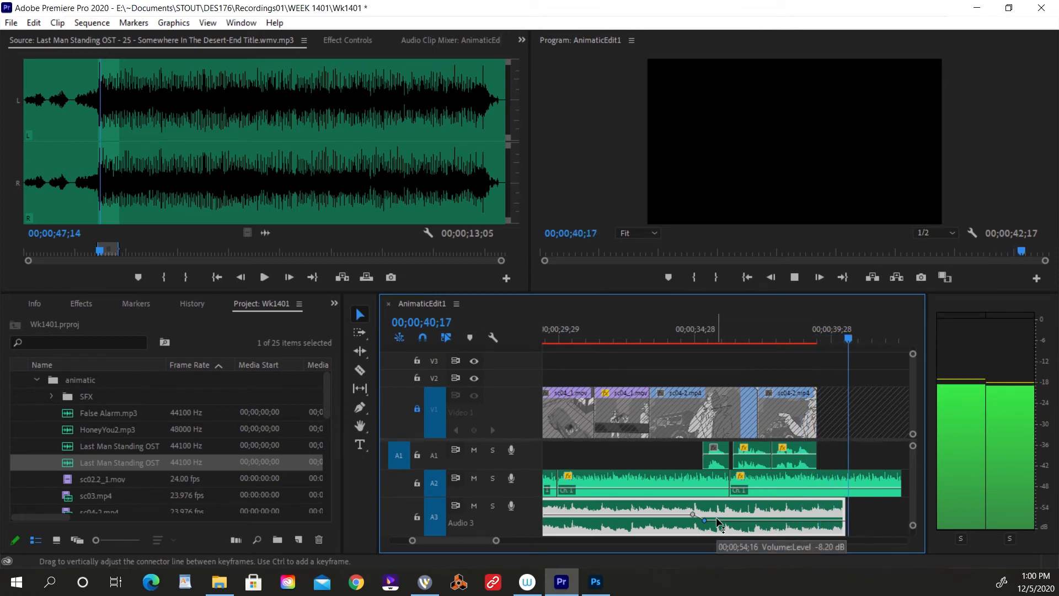
key(space)
Trim Audio 2's end to about 00;00;40;15, extend the end-title music to about 00;00;42;09, and fade out both ends.
key(minus)
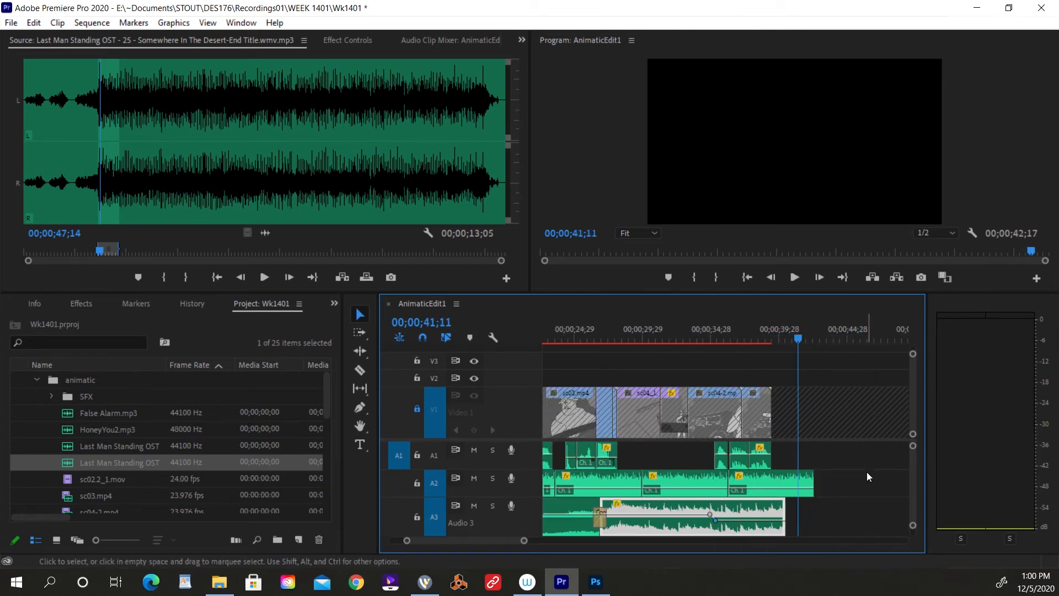
drag(809, 483, 809, 506)
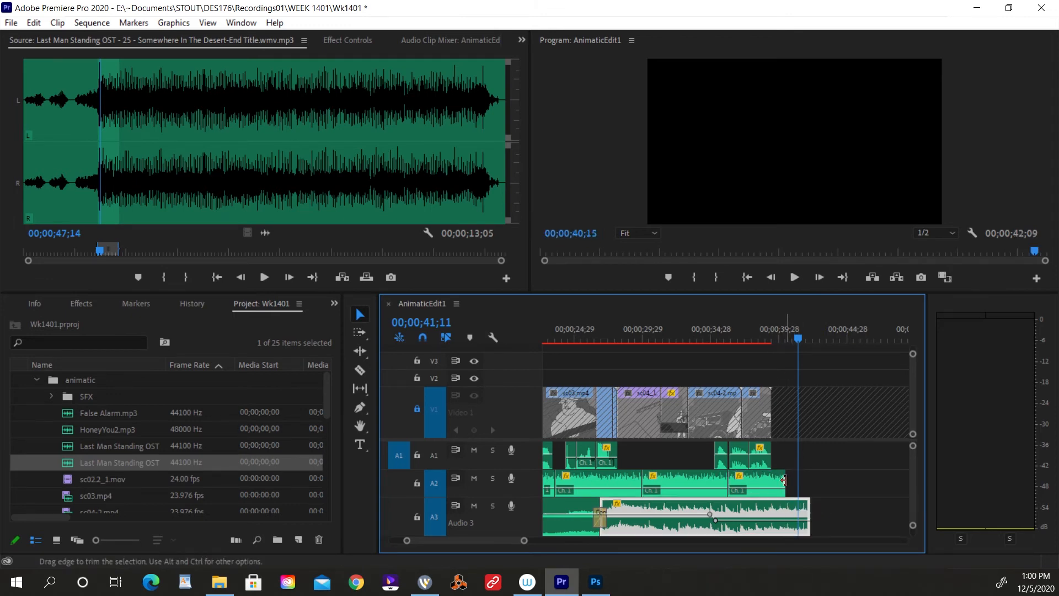
click(784, 481)
click(809, 513)
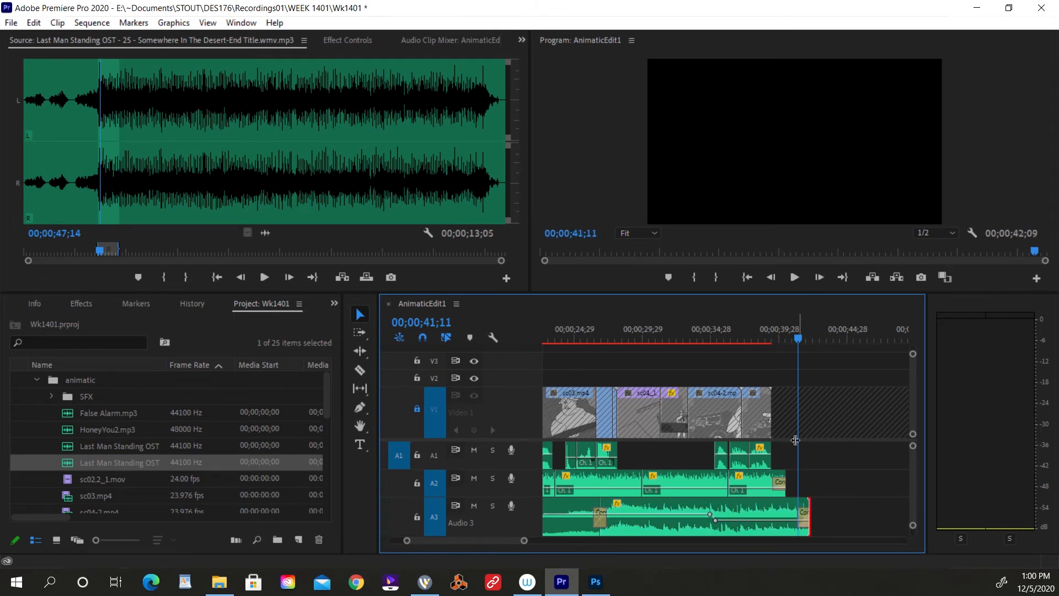
Play the ending from shortly before the picture's end through both audio fade-outs, and return to the start of the sequence.
click(735, 325)
key(space)
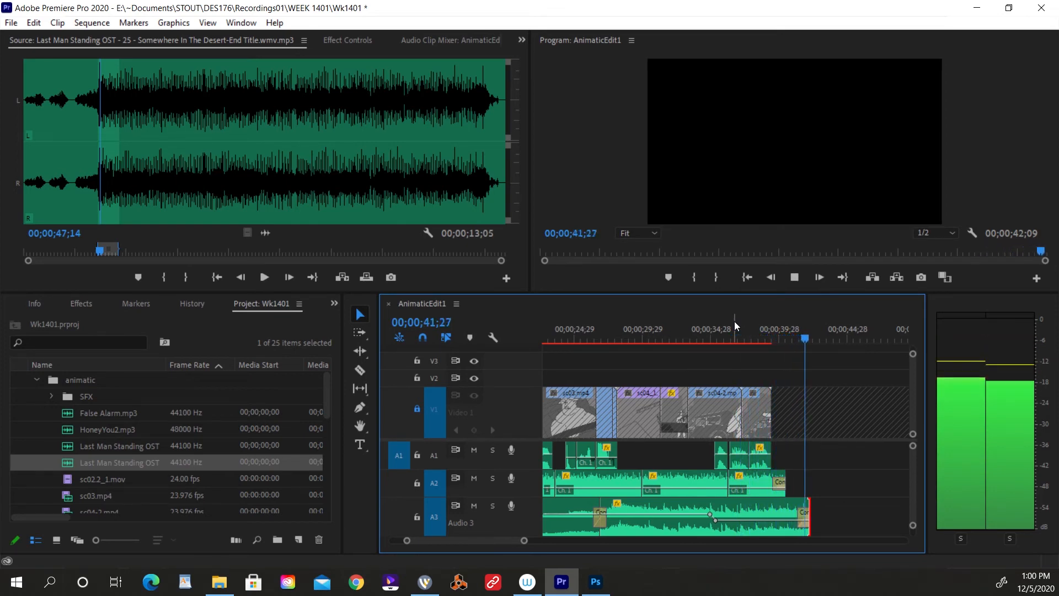
key(Home)
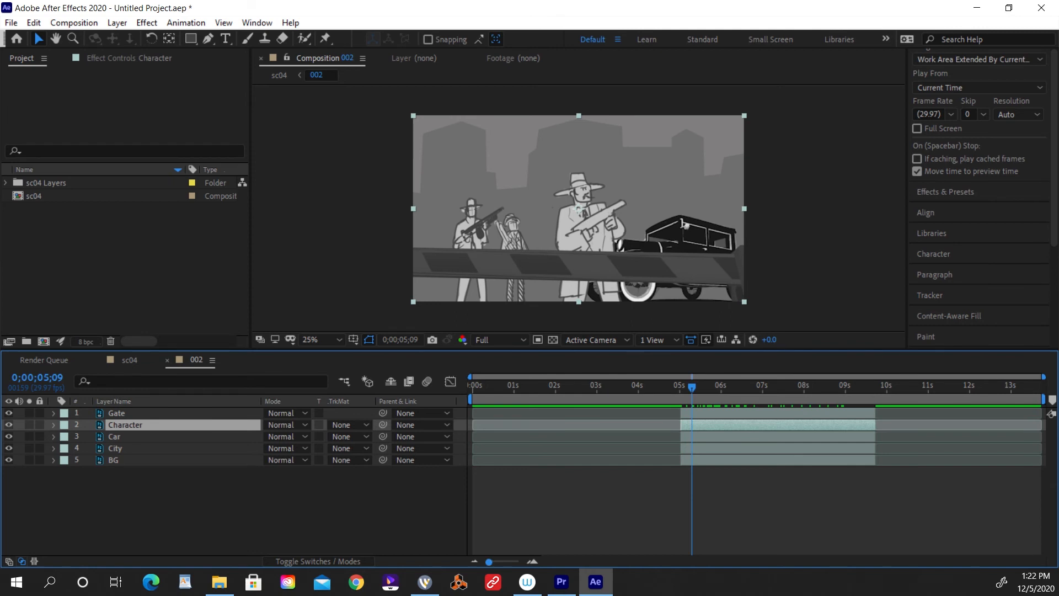
In After Effects, apply Levels to the Car layer of composition 002 with Output Black 65 and Output White 156.
drag(489, 561, 500, 562)
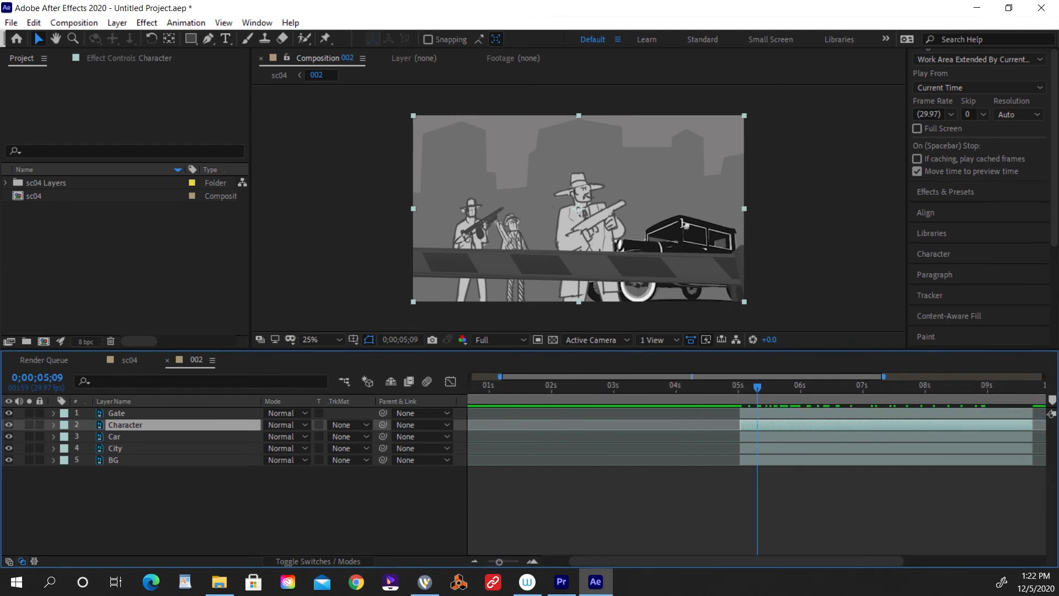
drag(684, 561, 714, 561)
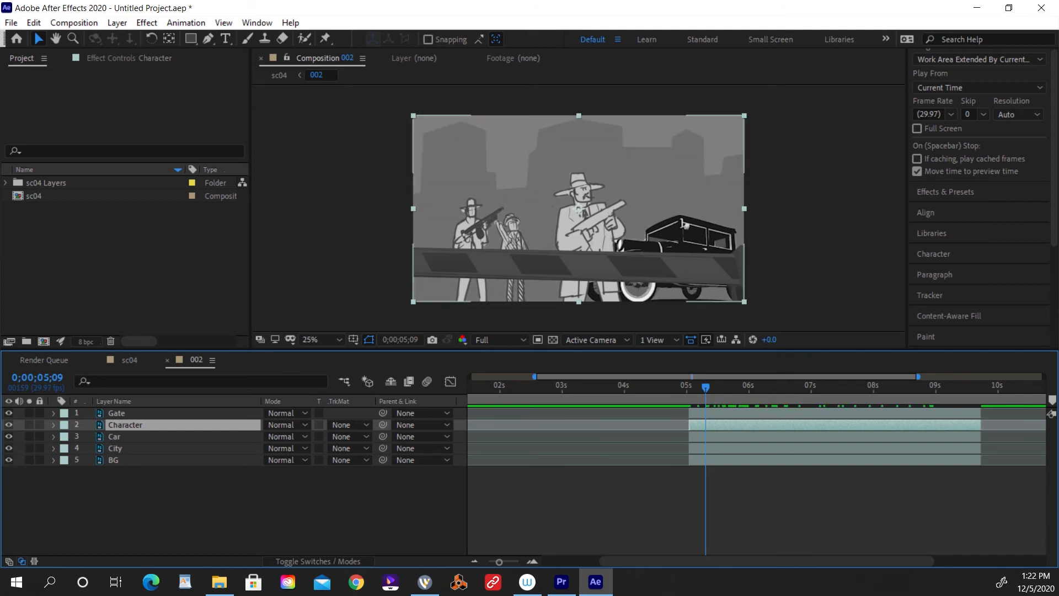
click(682, 221)
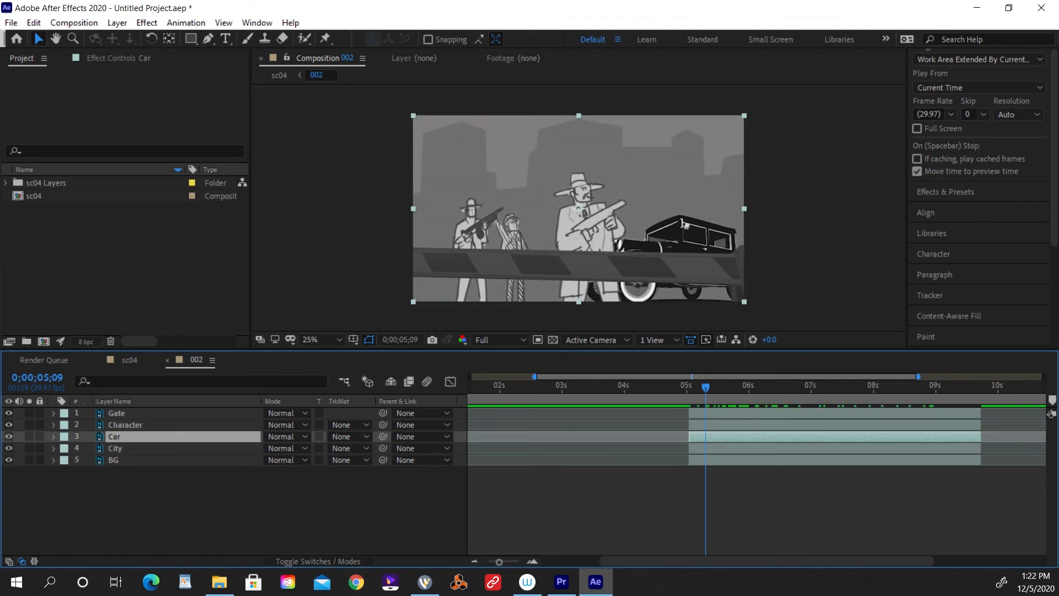
click(186, 23)
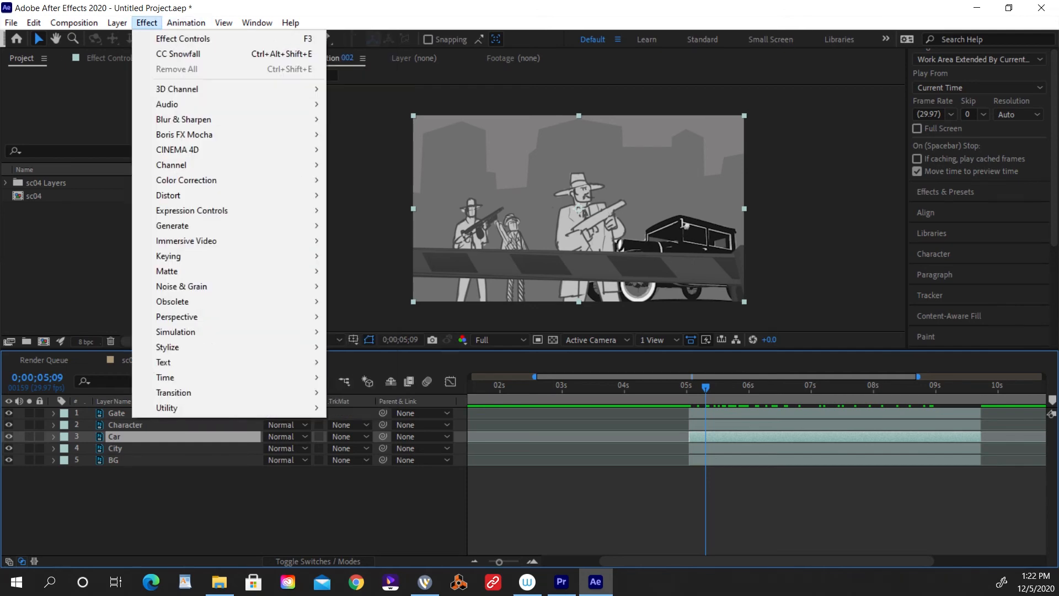
mouse_move(186, 180)
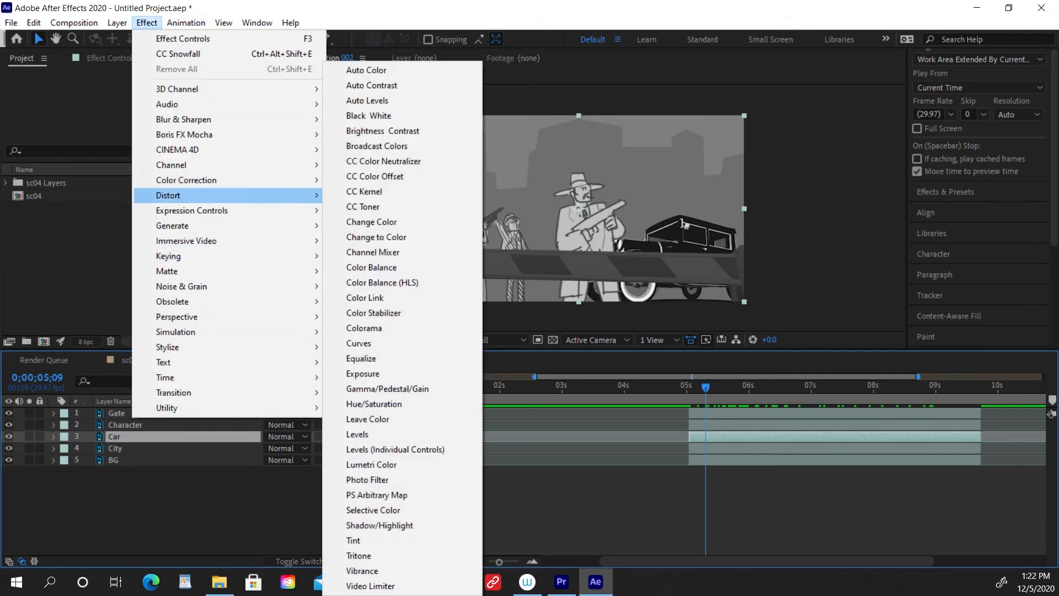
click(357, 434)
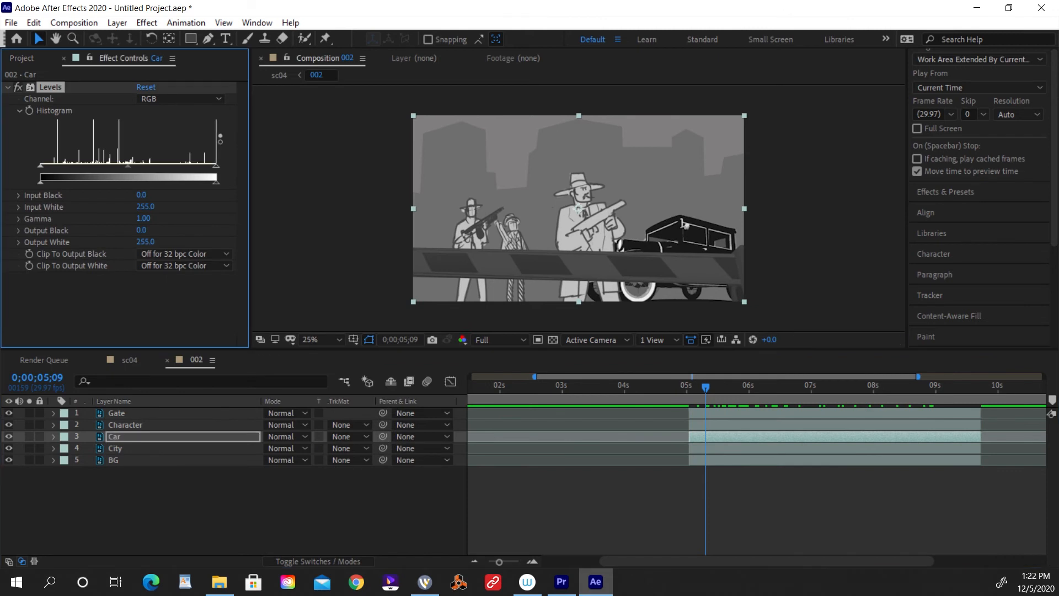
drag(41, 182, 85, 182)
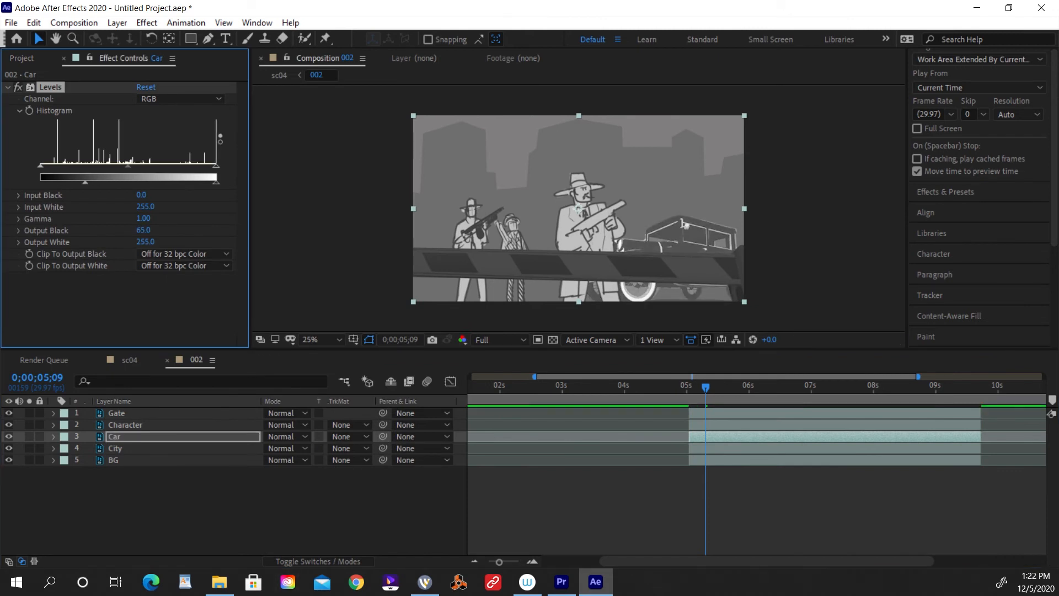
drag(216, 182, 145, 182)
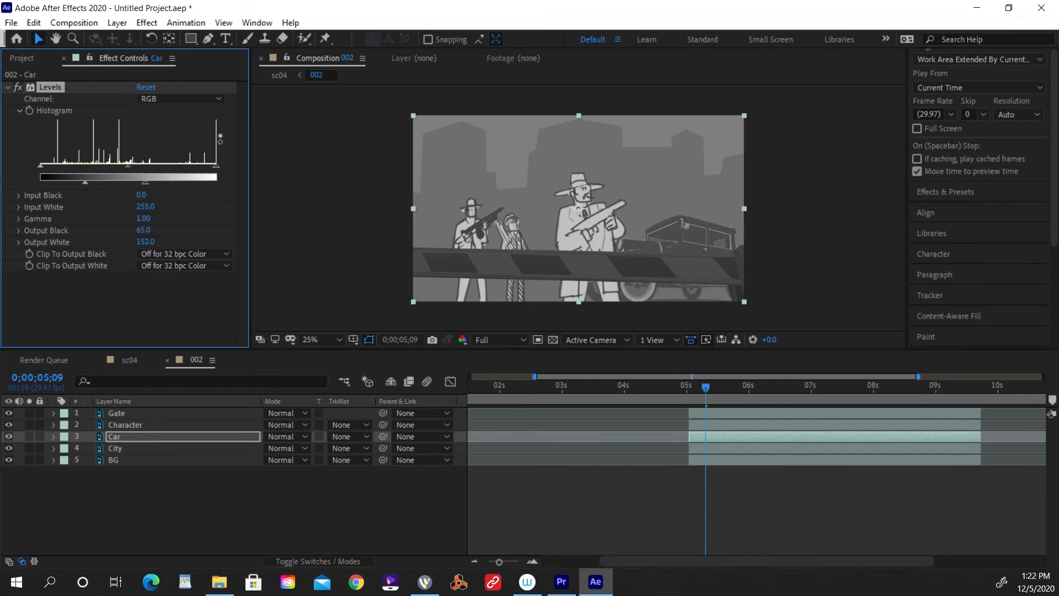
click(309, 513)
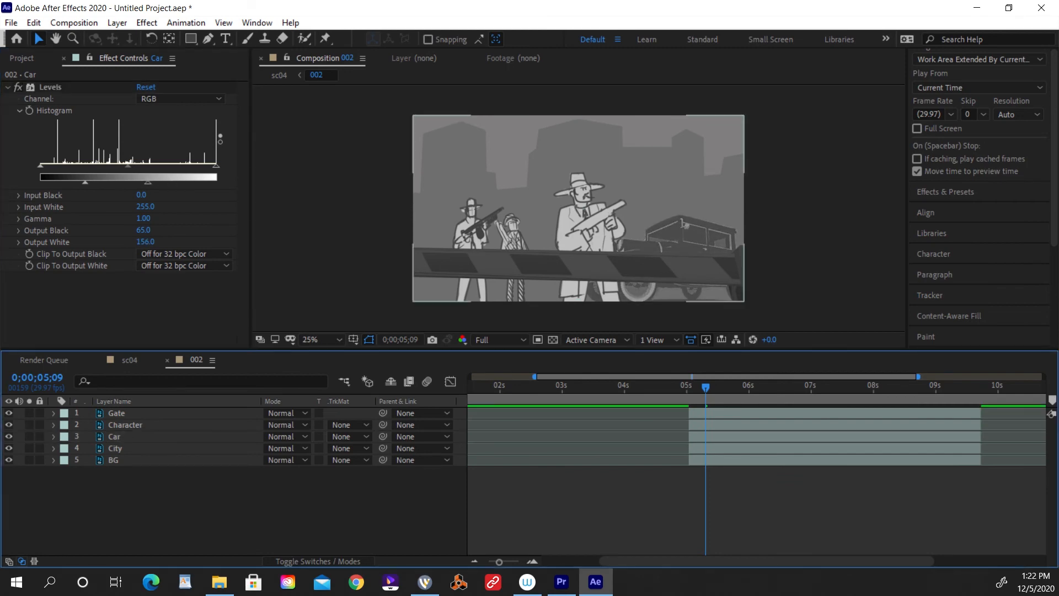
Apply Levels to the Gate layer and set its Input Black to 25.
click(117, 413)
click(146, 23)
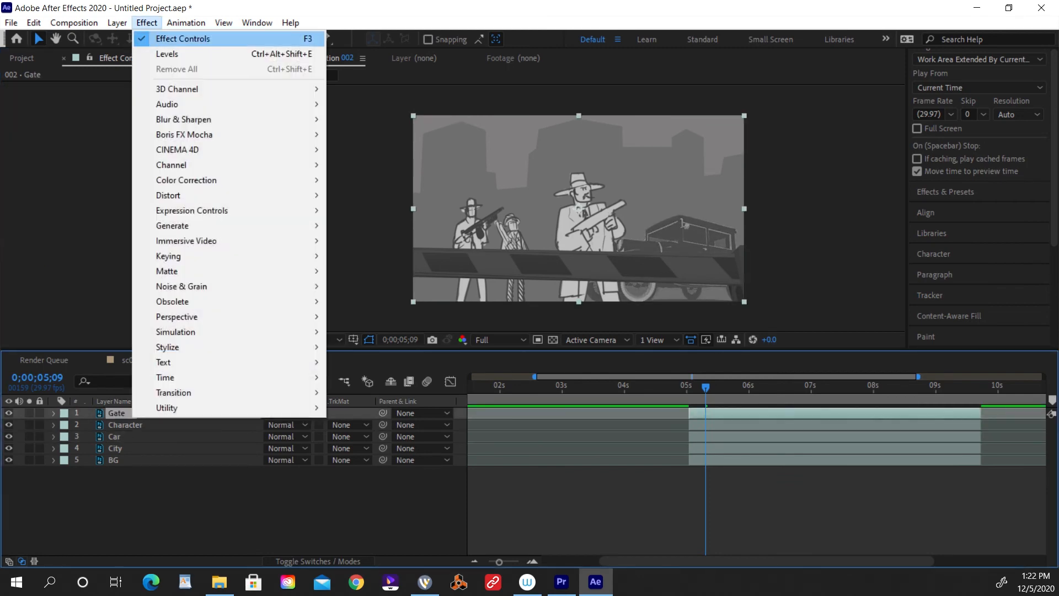
click(160, 57)
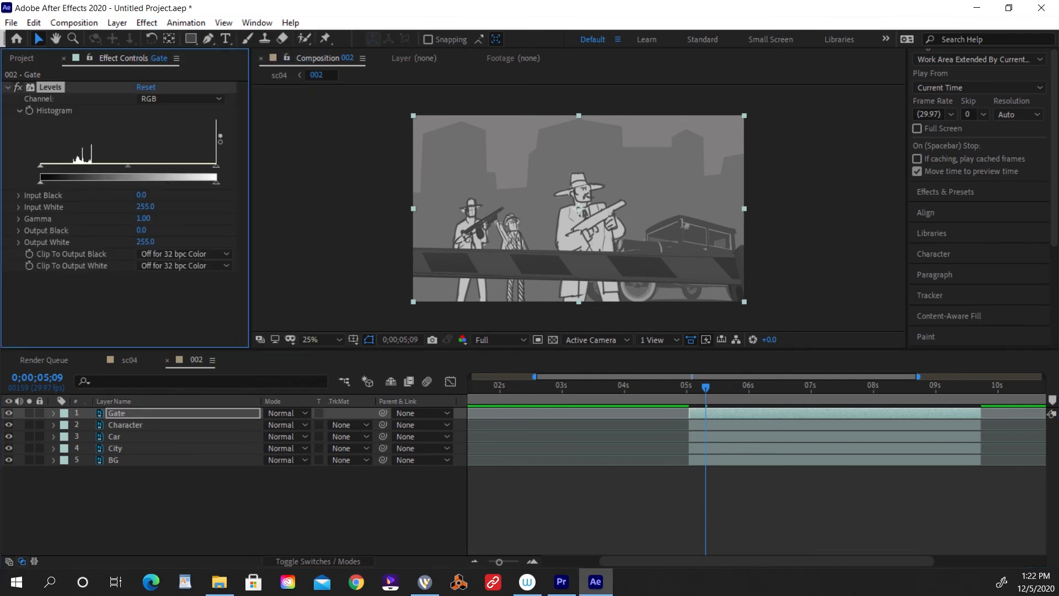
drag(40, 166, 65, 166)
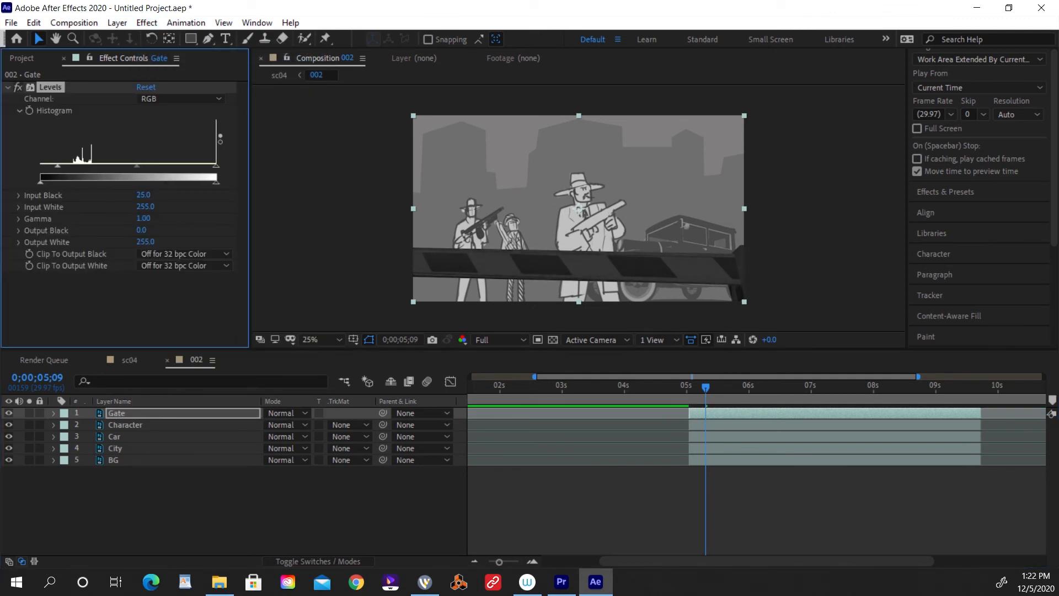
click(298, 510)
Place the playhead at 0;00;05;01 and add an adjustment layer above the Gate layer.
drag(706, 388, 689, 388)
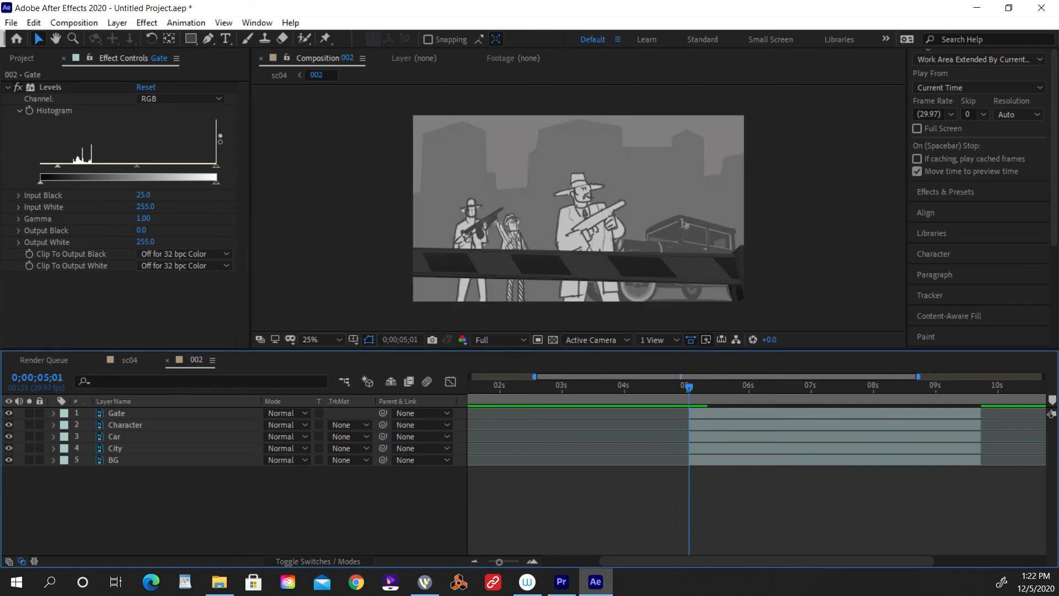
click(74, 23)
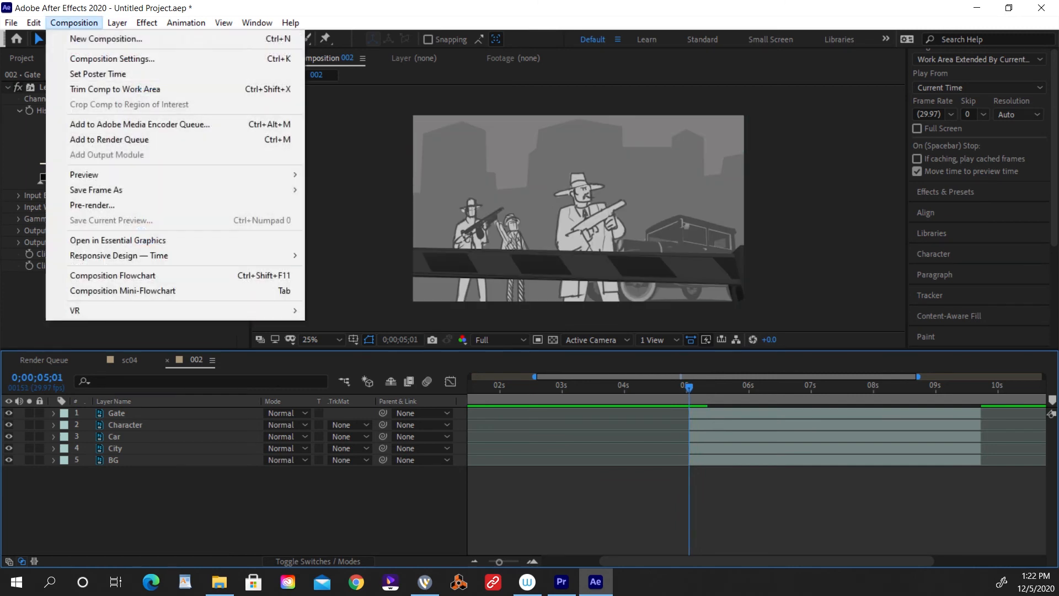
mouse_move(34, 22)
mouse_move(74, 22)
mouse_move(117, 22)
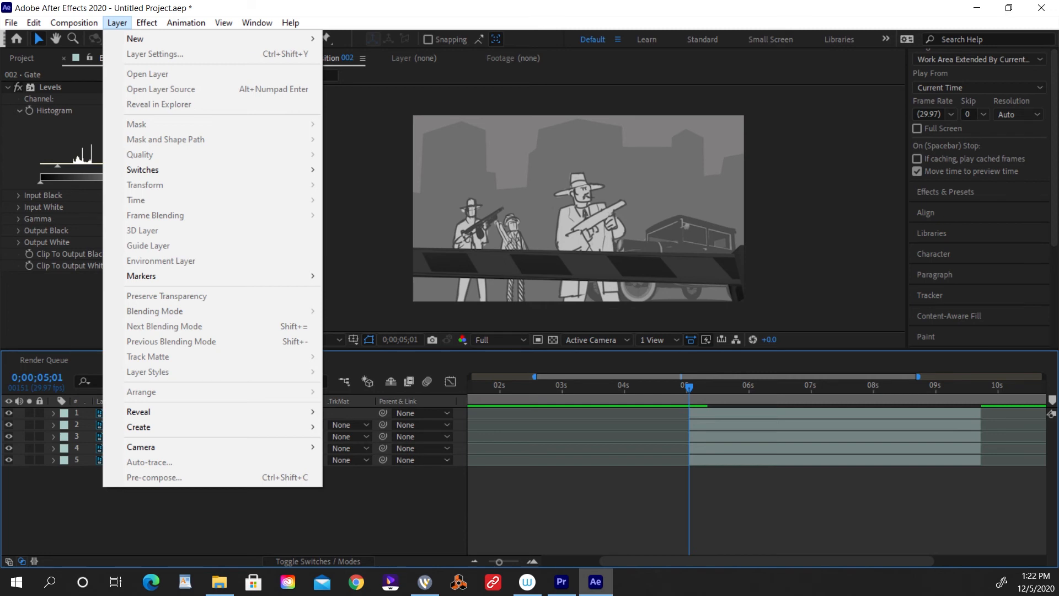
mouse_move(135, 39)
click(376, 129)
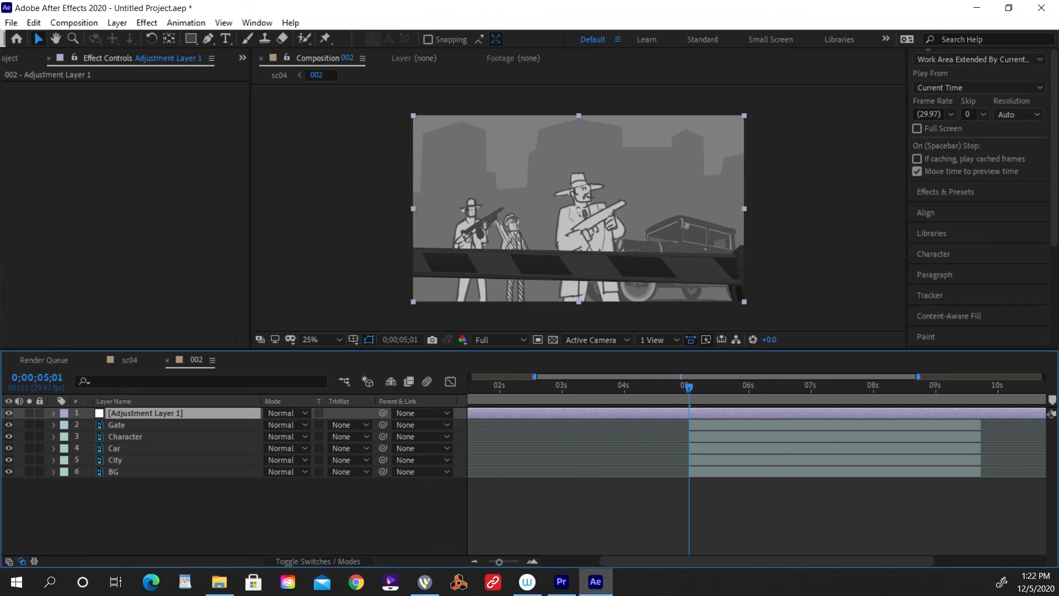
Apply the Tint effect to the adjustment layer and set Map Black To to a medium blue.
click(147, 22)
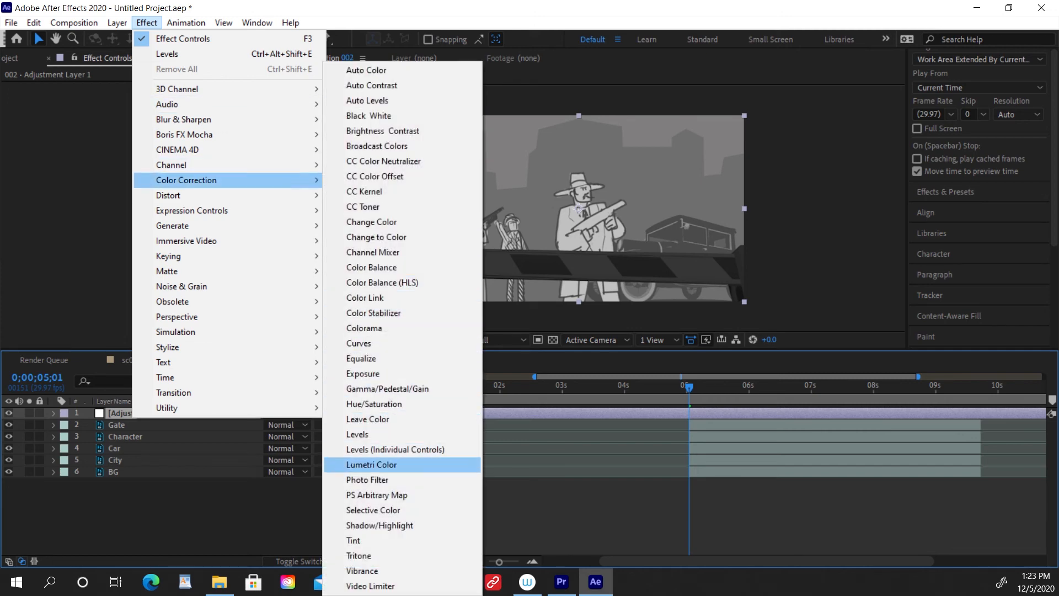
click(359, 540)
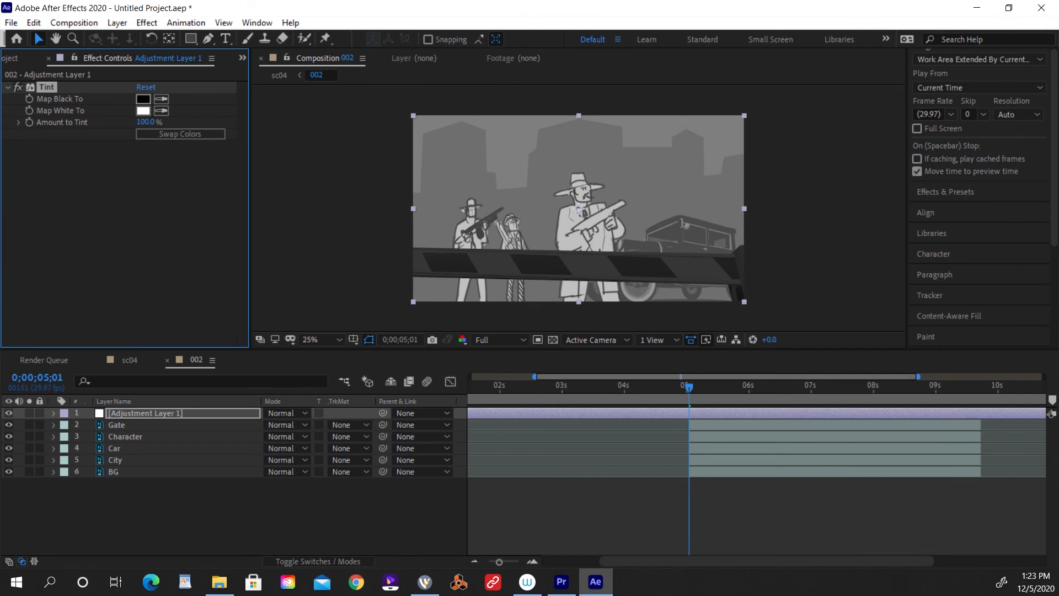
click(143, 99)
click(219, 329)
drag(201, 325, 202, 336)
click(329, 261)
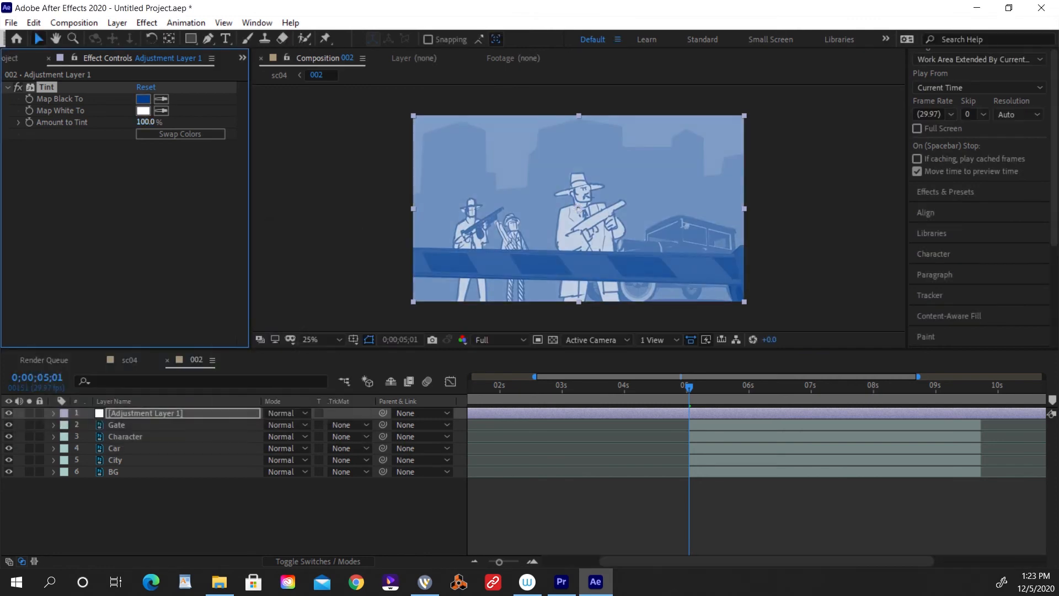
Try Amount to Tint at 99% with the adjustment layer moved beneath the Car layer, and undo both changes.
drag(144, 122, 141, 122)
drag(145, 413, 146, 449)
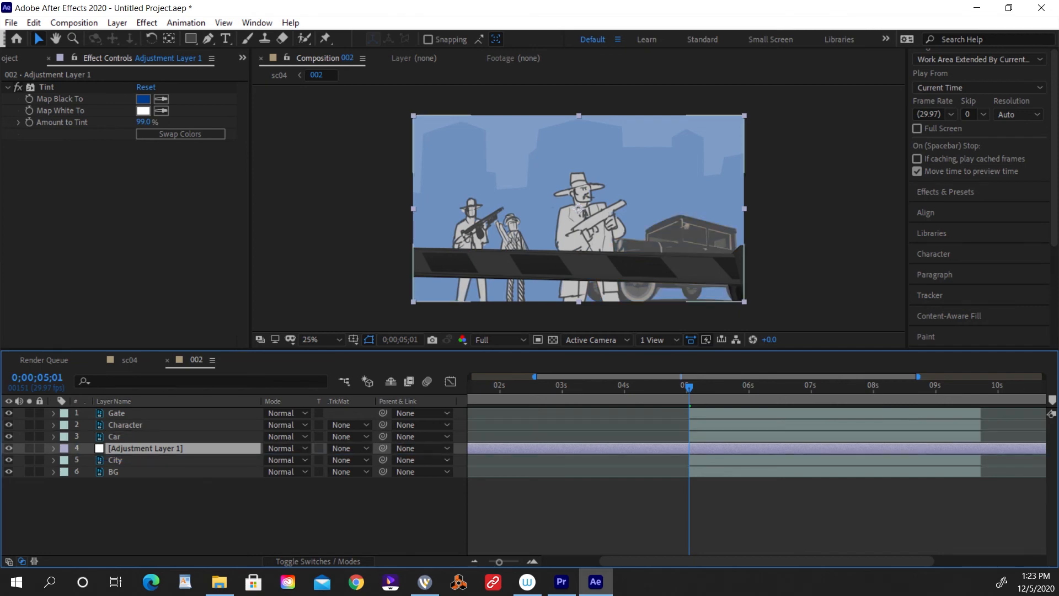
key(ctrl+z)
key(ctrl+z)
key(ctrl+z)
key(ctrl+z)
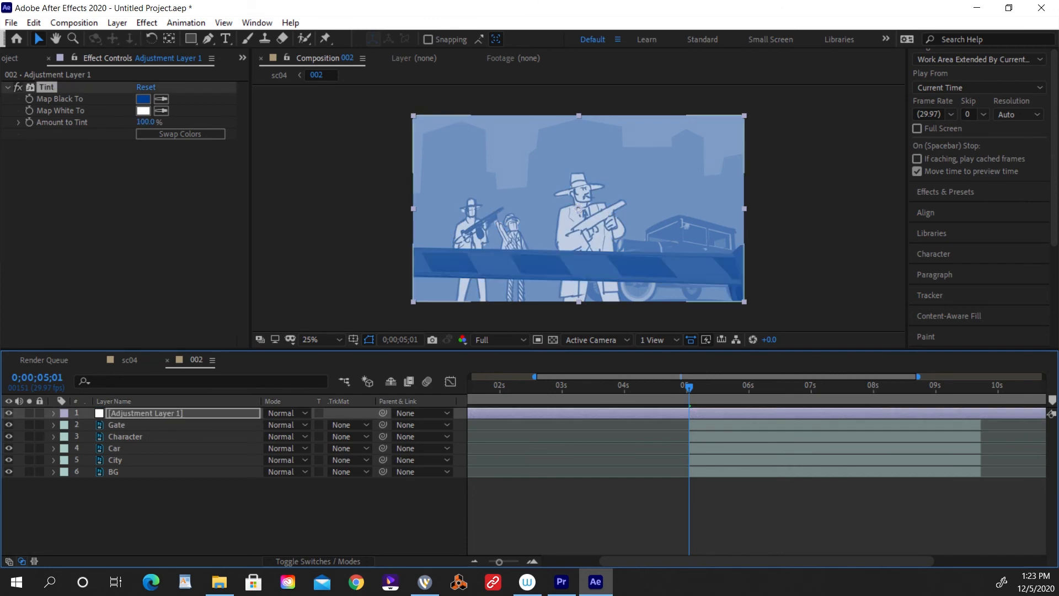
Remove the Tint effect from the adjustment layer and apply CC Rainfall to it.
click(125, 210)
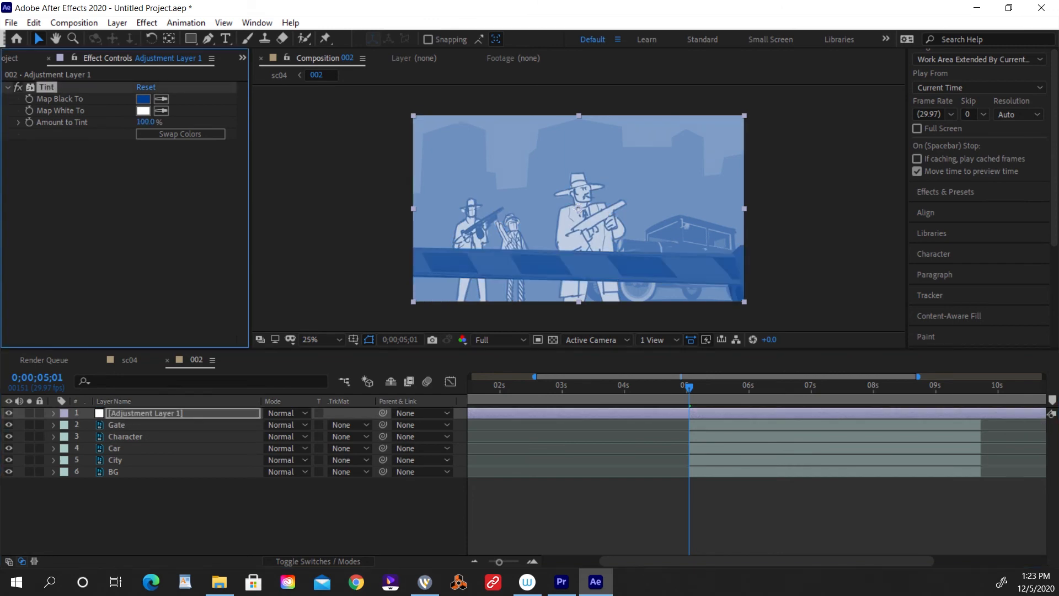
key(ctrl+shift+e)
click(179, 23)
mouse_move(148, 23)
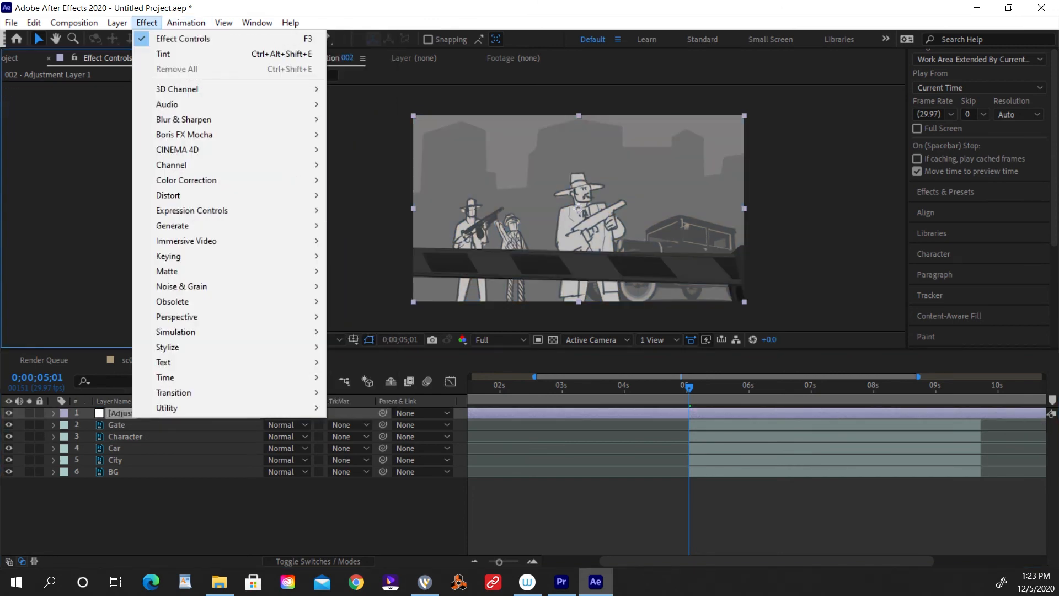
mouse_move(182, 331)
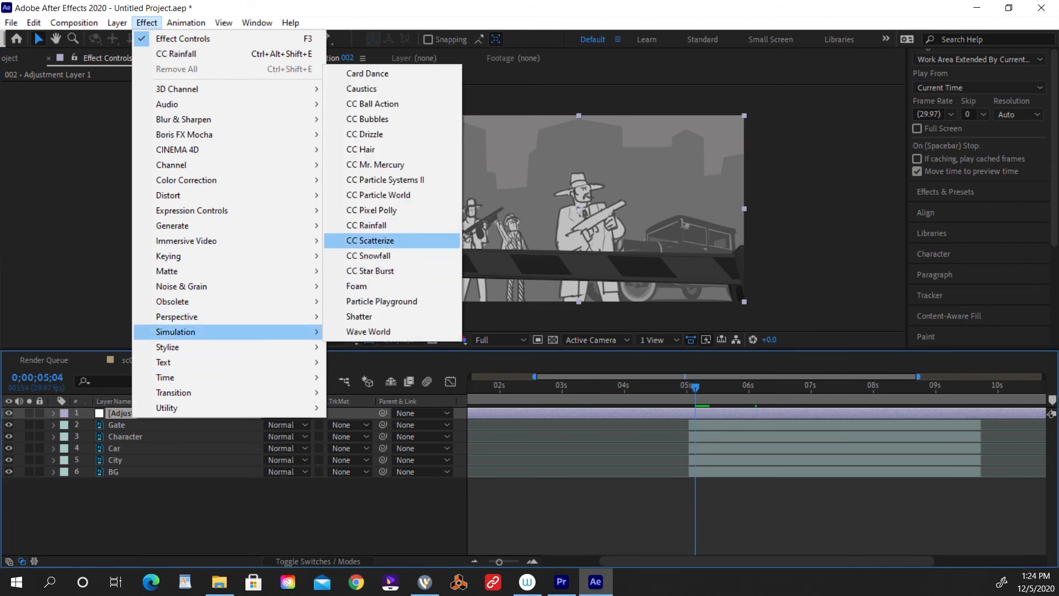
click(366, 225)
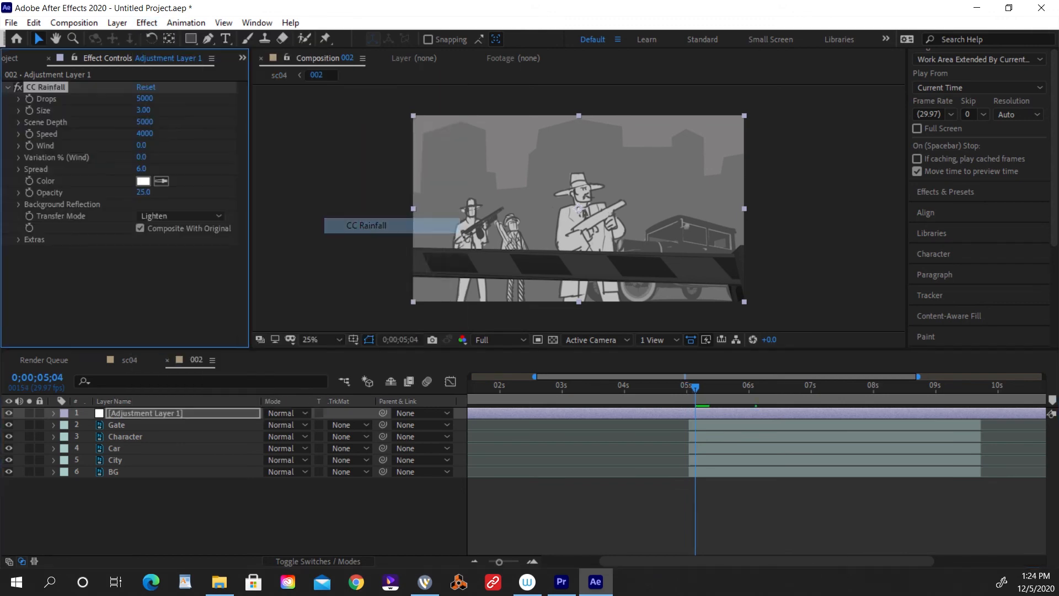
Preview the rain over the shot, set its Opacity to 99, and preview it again from about 5 seconds.
click(682, 388)
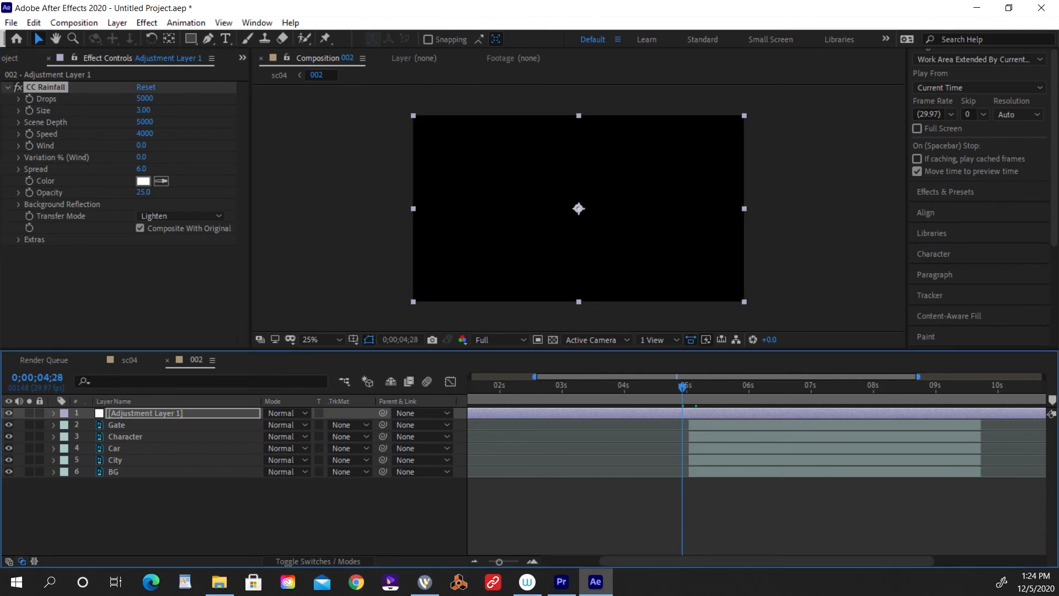
key(space)
key(space)
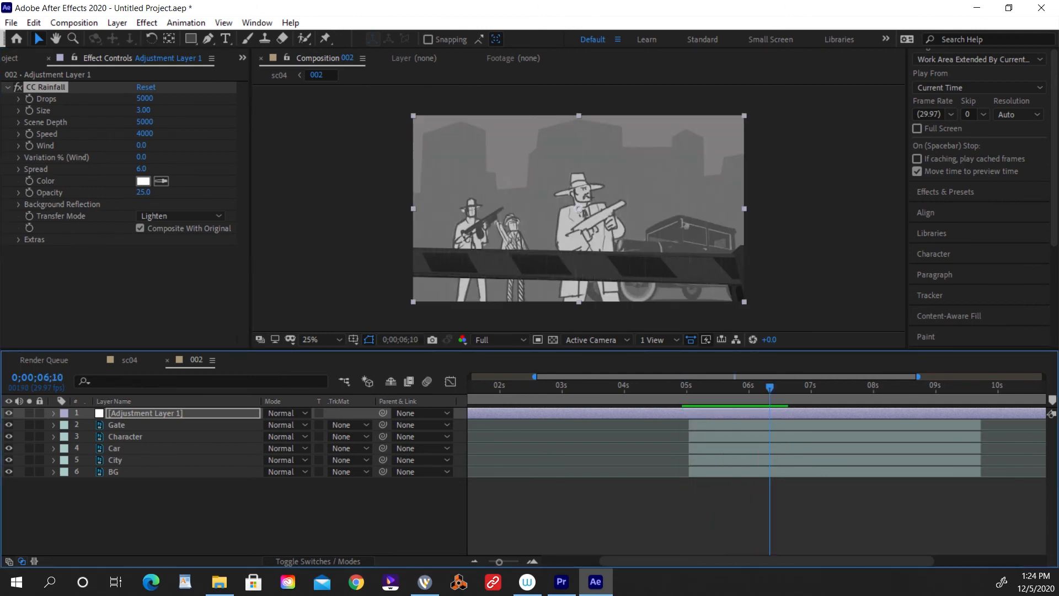
drag(143, 192, 187, 193)
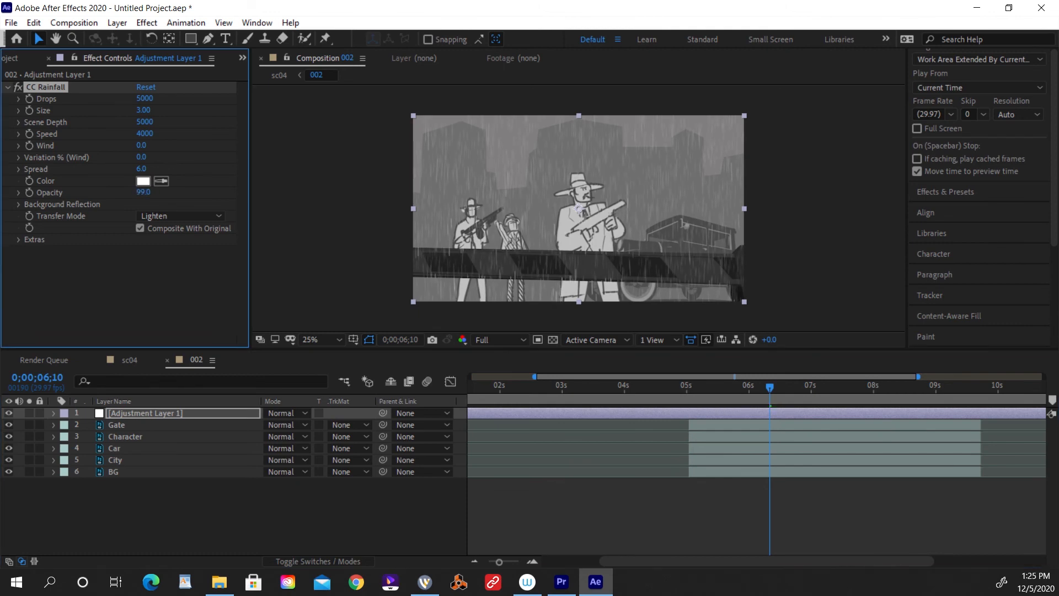
click(687, 387)
key(space)
key(space)
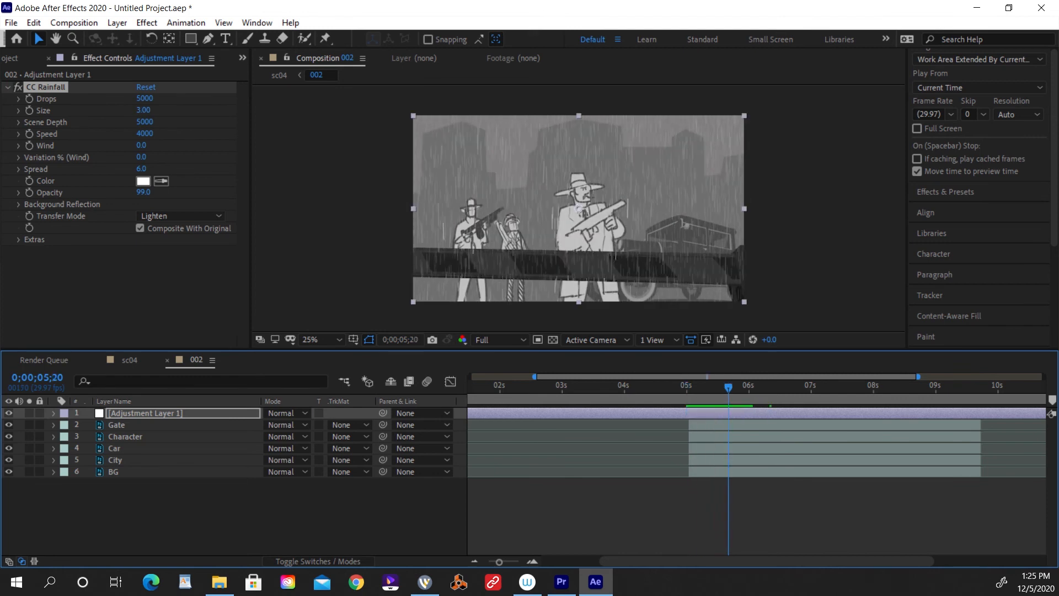
Set the rainfall's Drops to 600 and Size to 4.13, checking the rain in playback.
drag(145, 99, 120, 99)
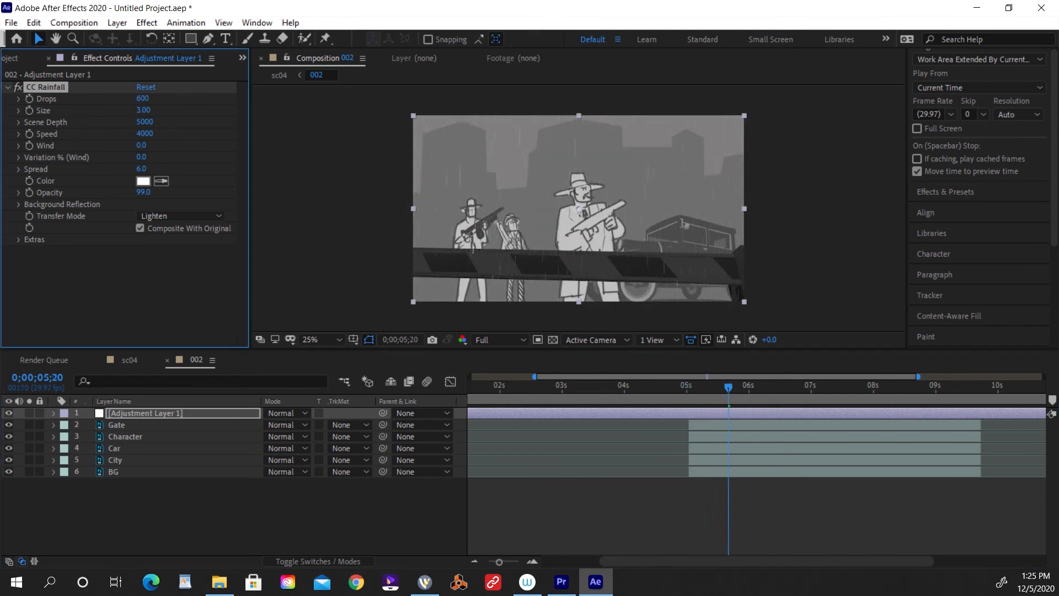
key(space)
drag(143, 110, 150, 110)
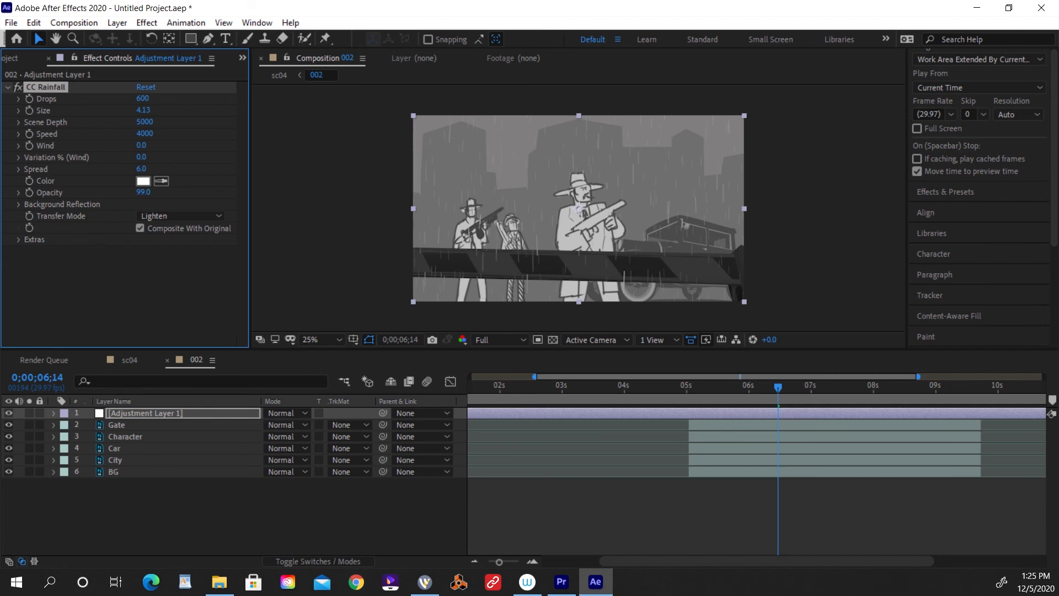
Set the rainfall's Scene Depth to 3764 and its Opacity to 70.
click(19, 123)
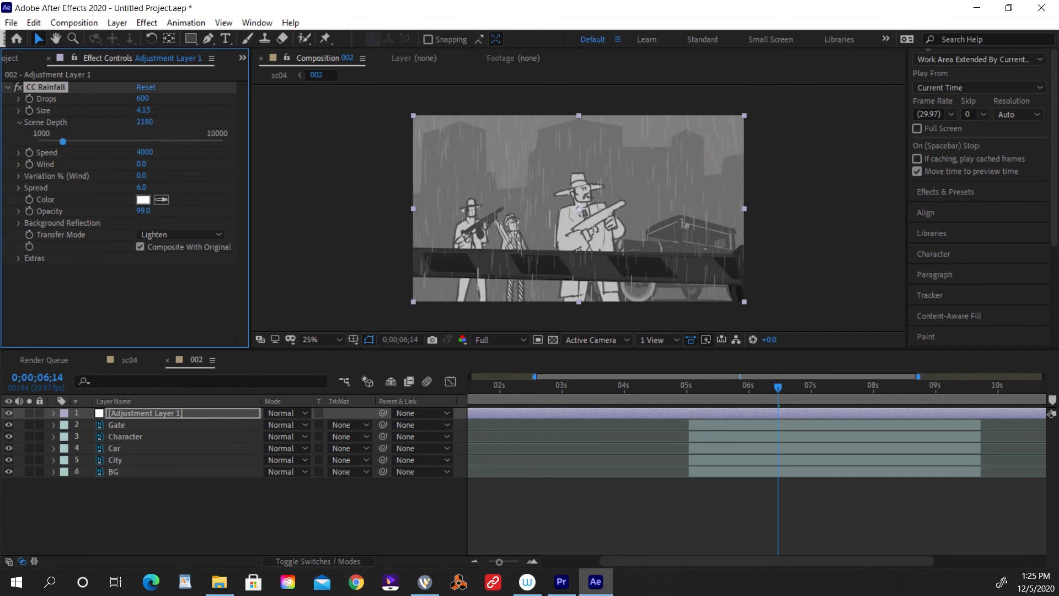
drag(120, 142, 39, 141)
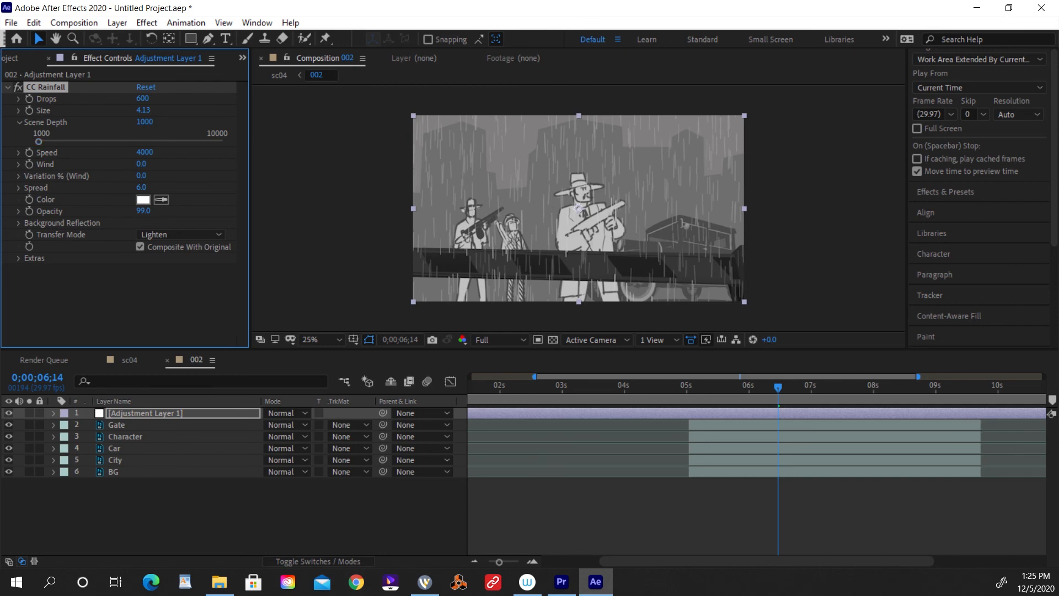
drag(39, 141, 94, 142)
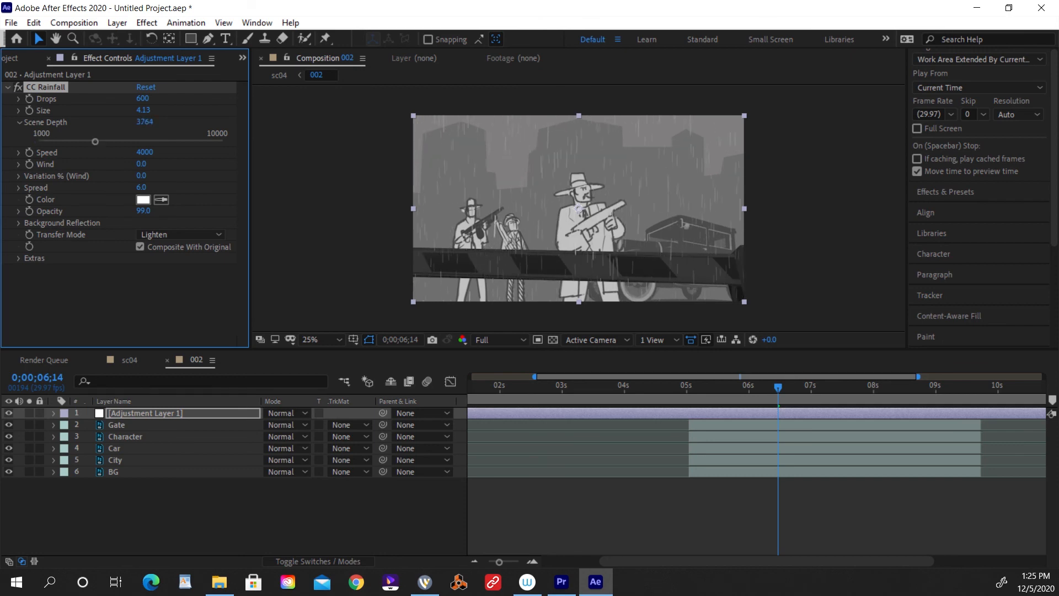
drag(144, 211, 129, 211)
Try rainfall Wind at -166.7 with 45.3% wind variation, preview it from 0;00;04;27, and undo both settings.
click(19, 165)
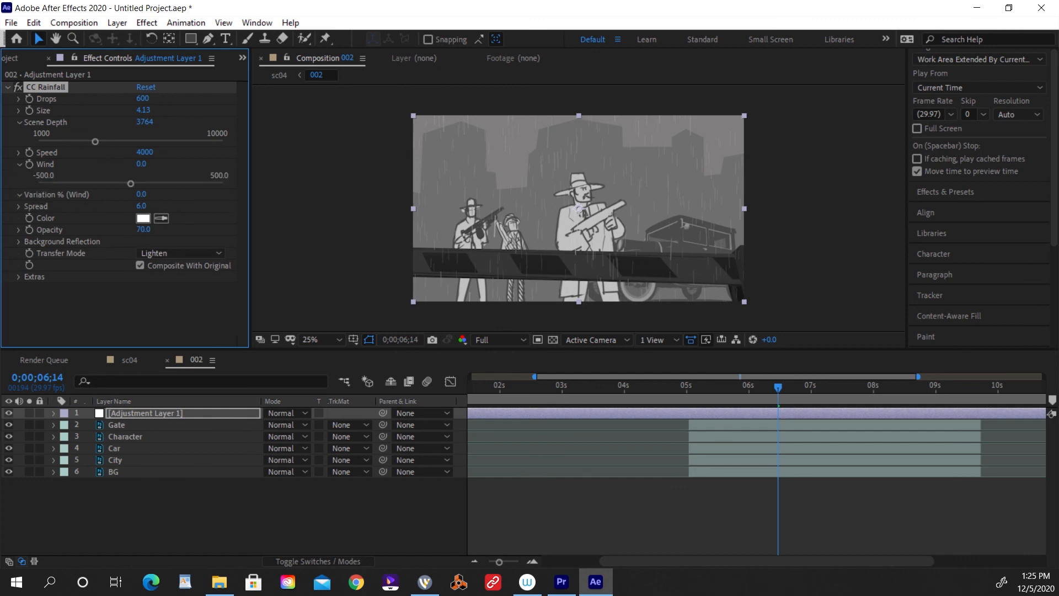
click(19, 194)
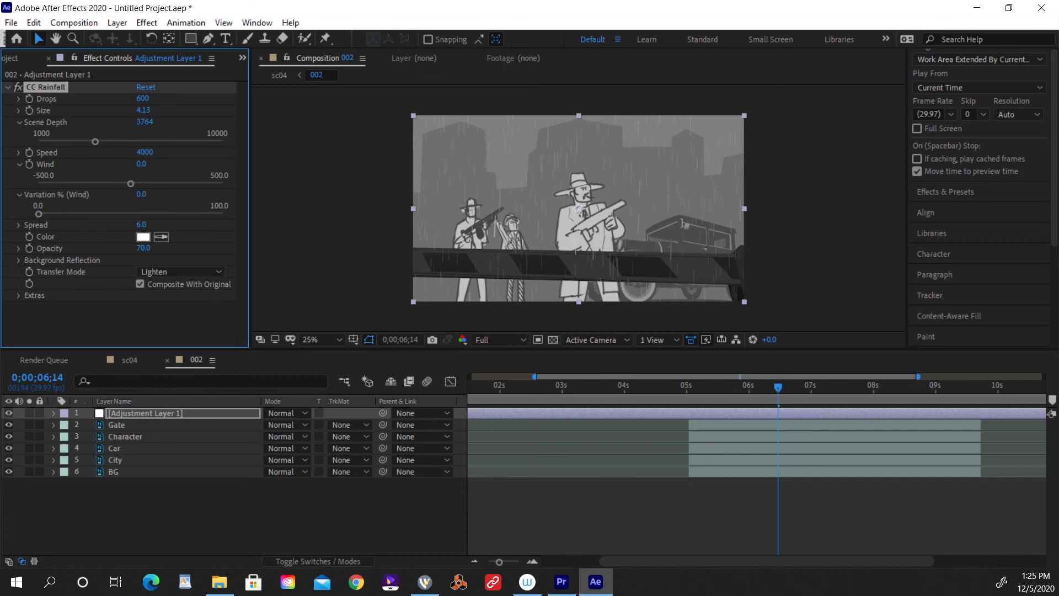
drag(131, 184, 100, 184)
drag(38, 214, 121, 214)
drag(778, 388, 680, 388)
key(space)
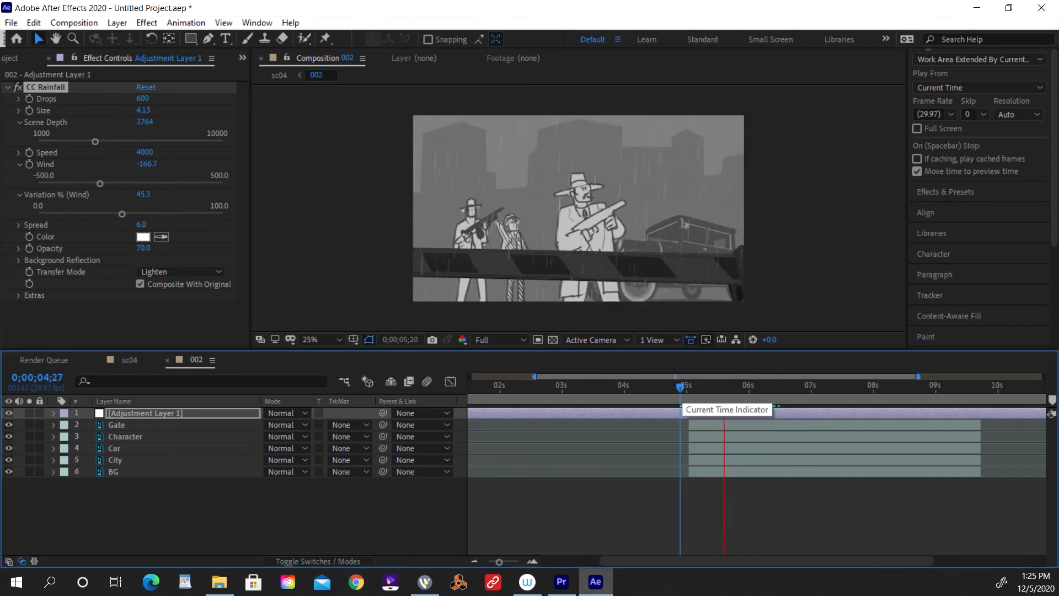
key(space)
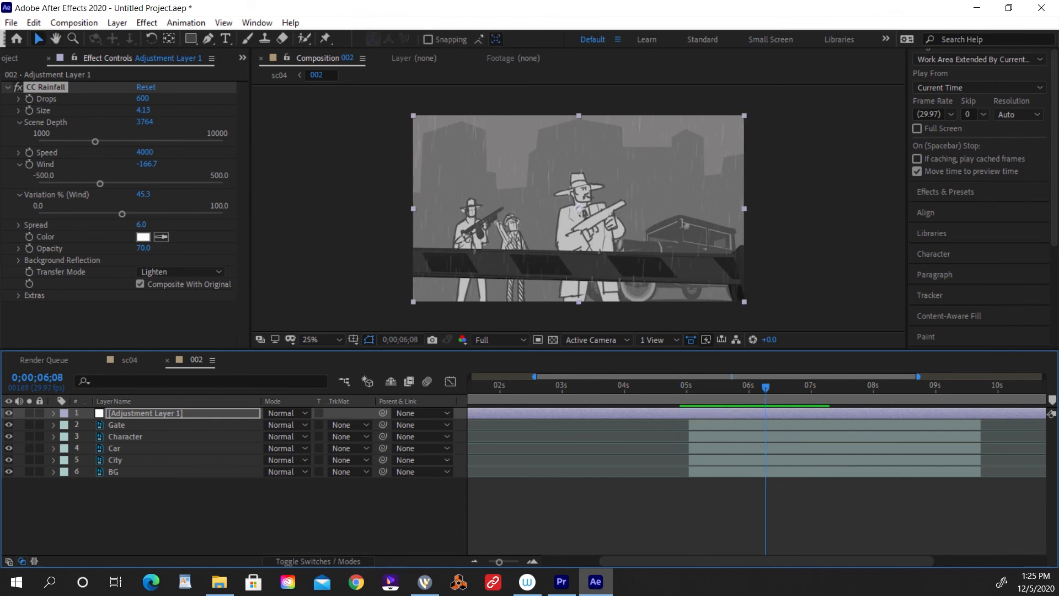
key(ctrl+z)
key(ctrl+z)
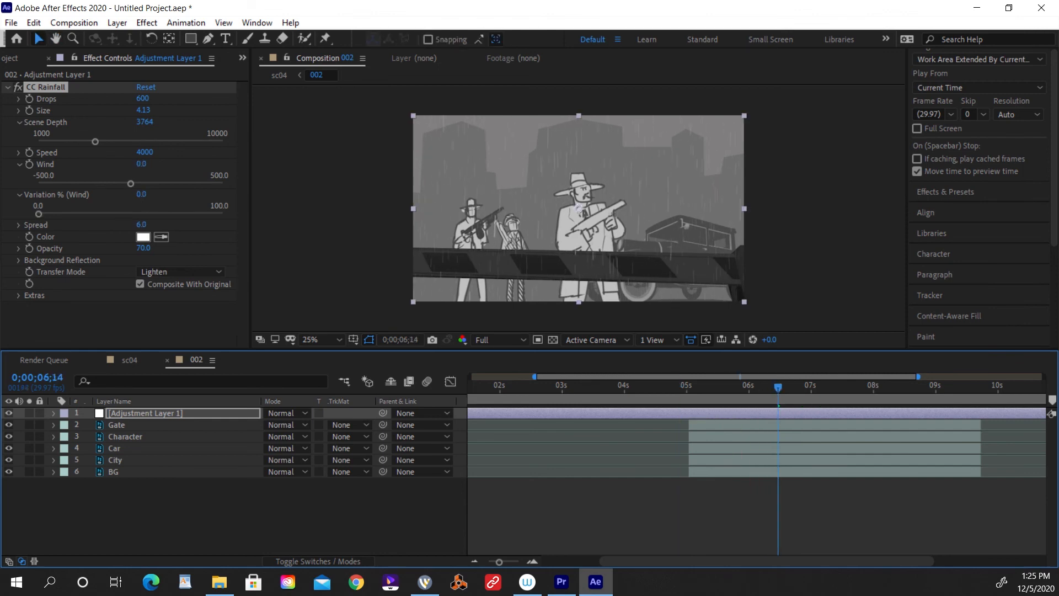
click(131, 184)
click(19, 111)
click(19, 111)
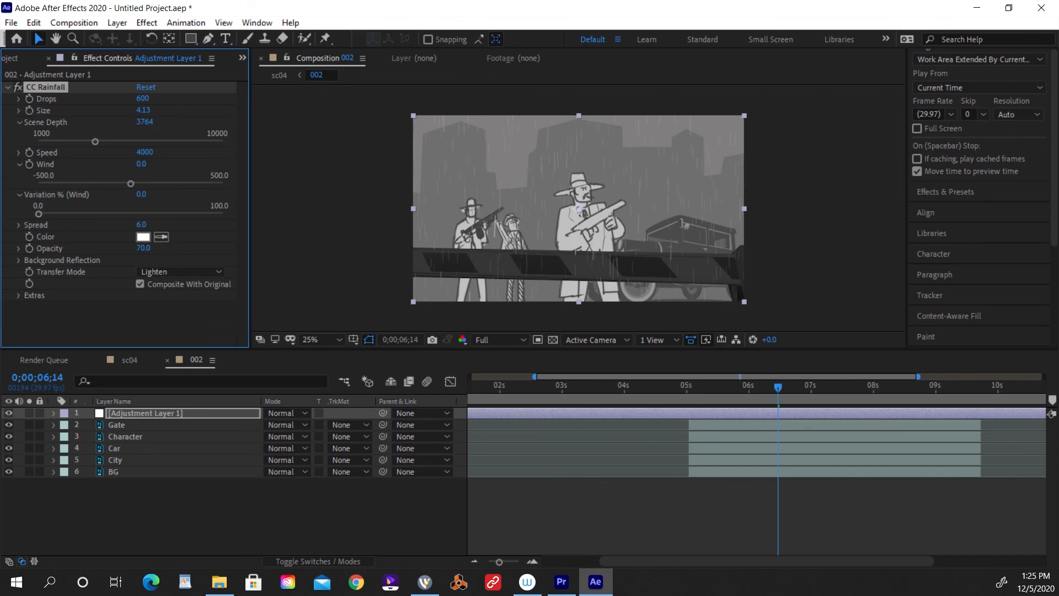
click(19, 153)
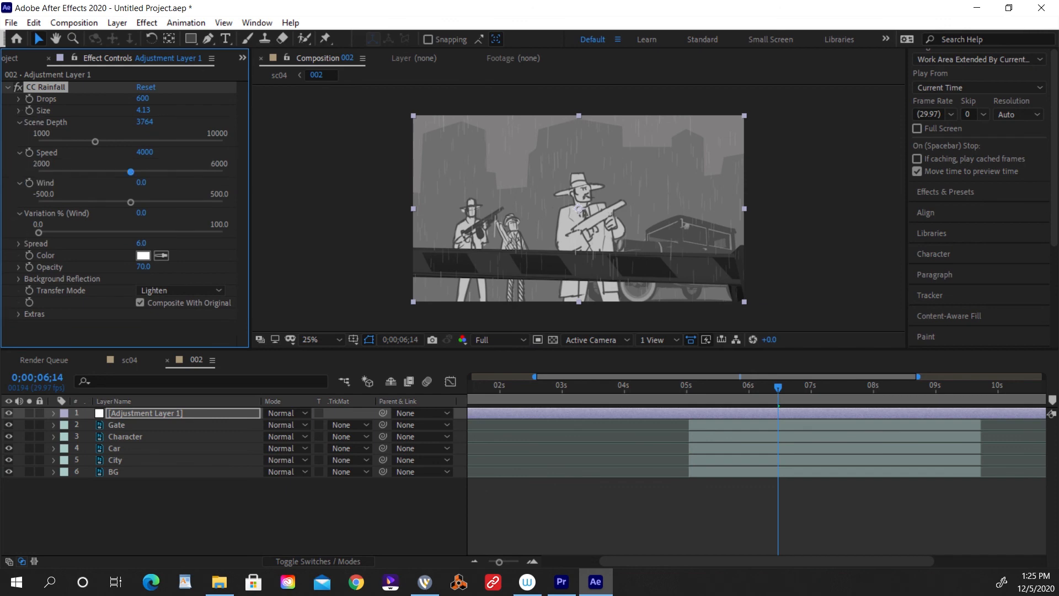
Replace CC Rainfall on the adjustment layer with CC Snowfall and preview it from 0;00;04;25.
click(147, 23)
mouse_move(221, 210)
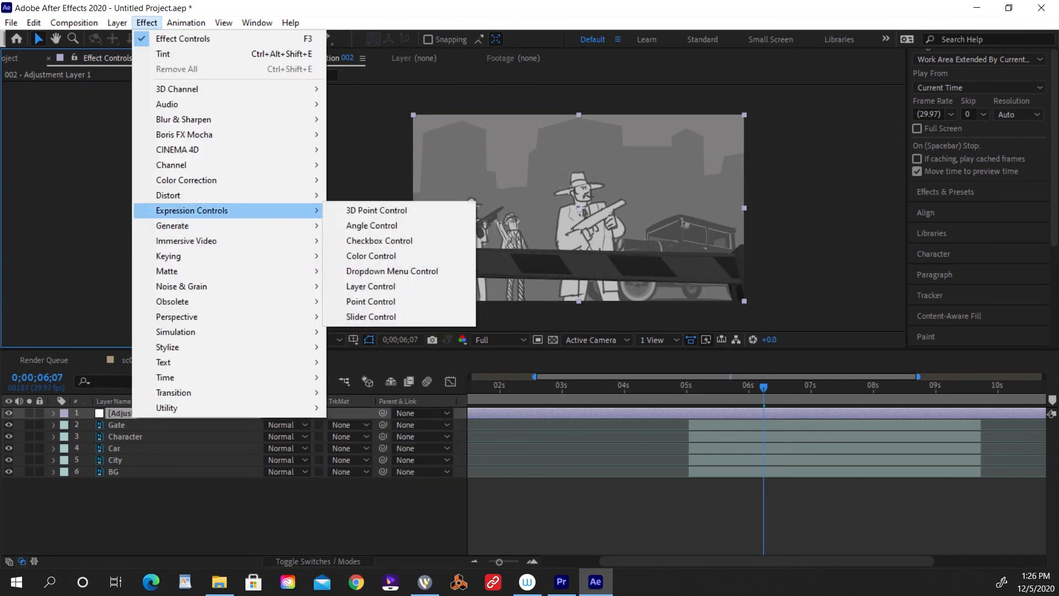
mouse_move(221, 332)
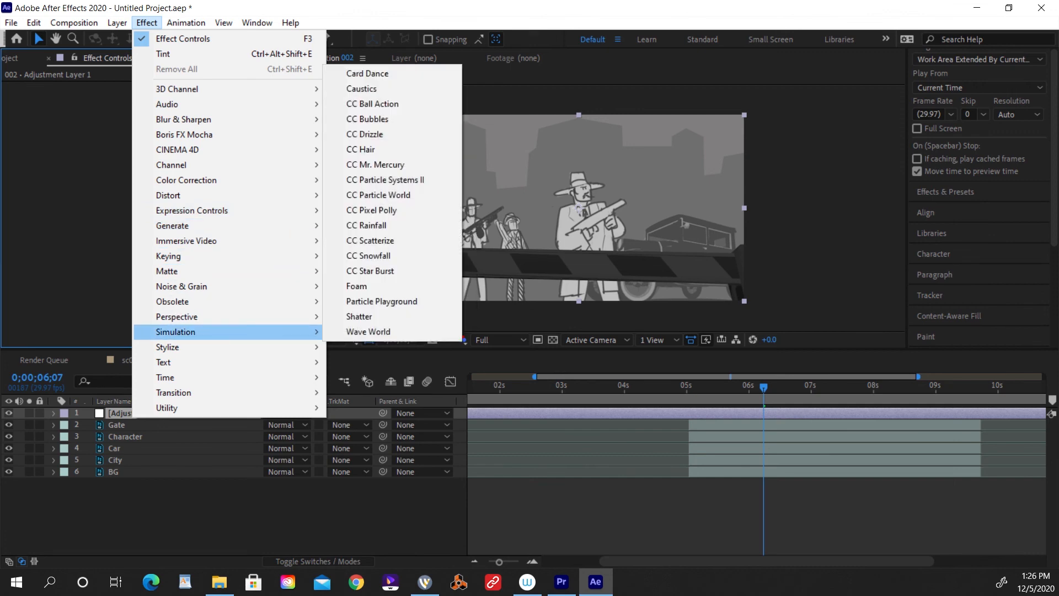
click(368, 255)
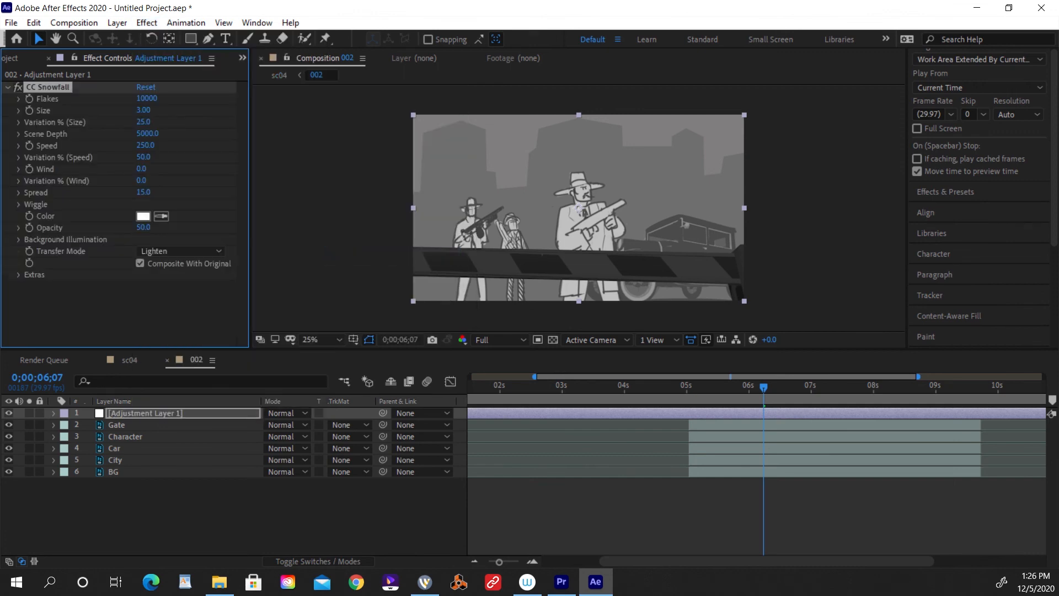
click(676, 385)
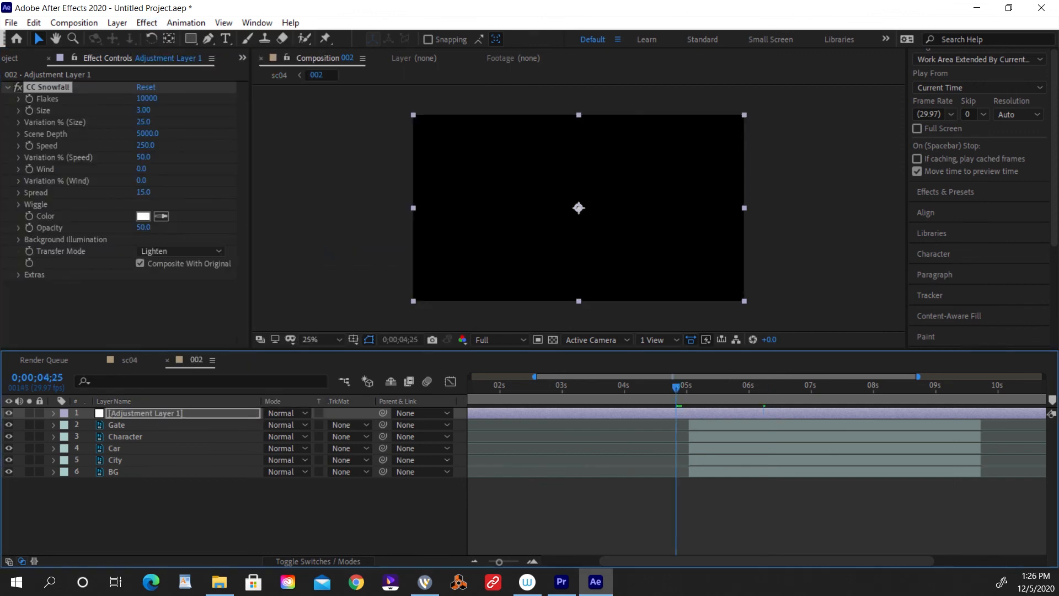
key(space)
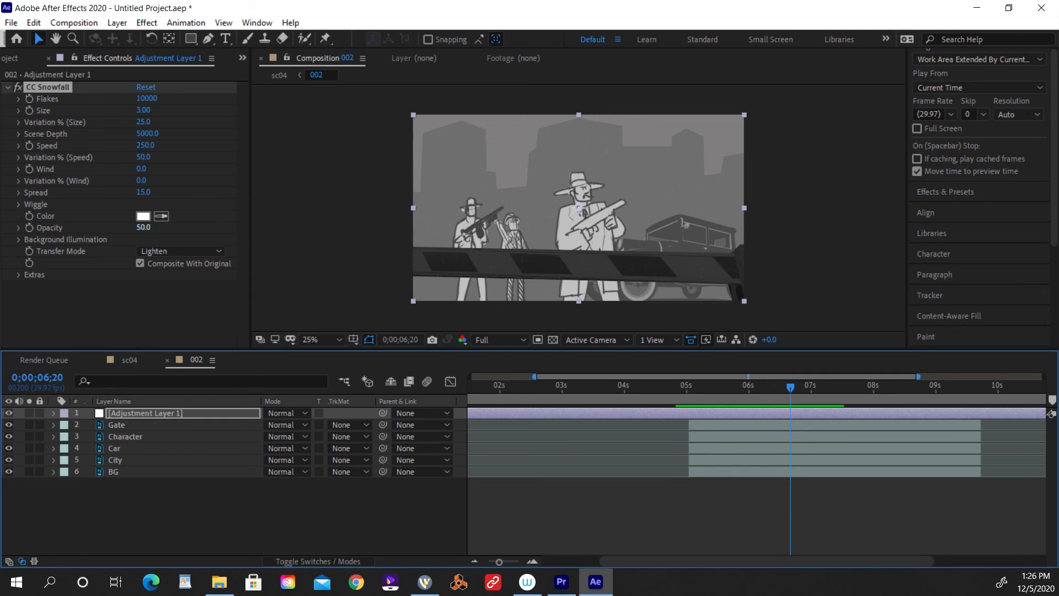
Set the snowfall's Opacity to 100, Size to 9.10 and Flakes to 5000, and preview the snow.
drag(143, 227, 182, 228)
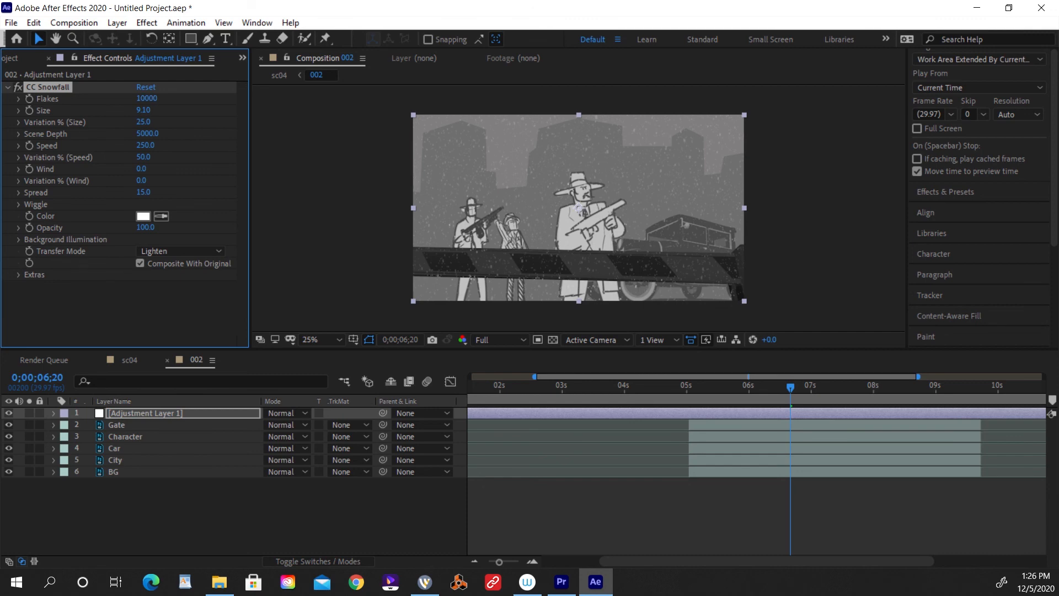
click(146, 99)
text(500)
key(Return)
click(143, 98)
text(5000)
key(Return)
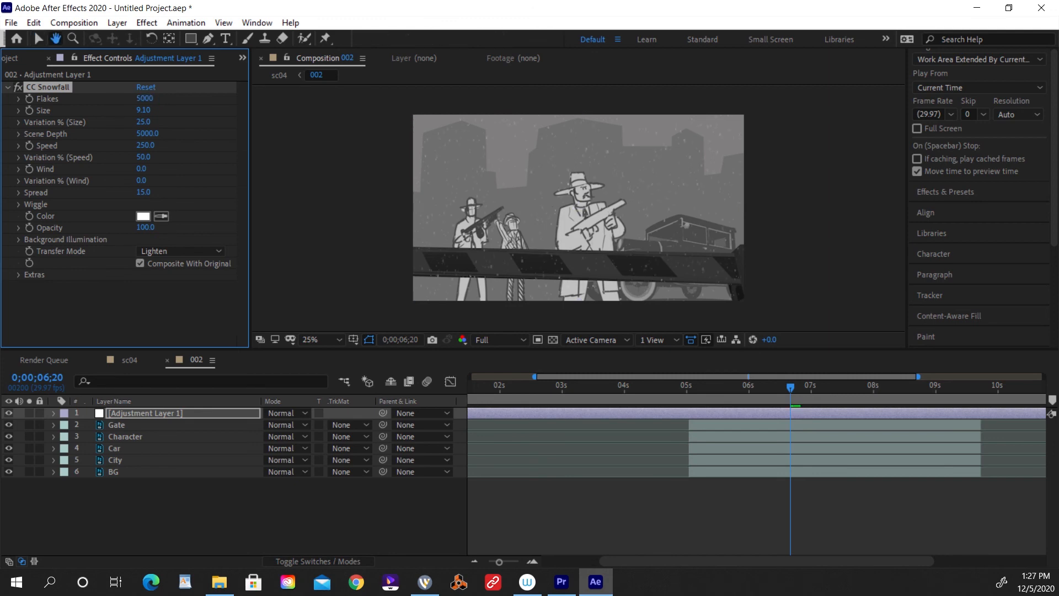
key(space)
key(space)
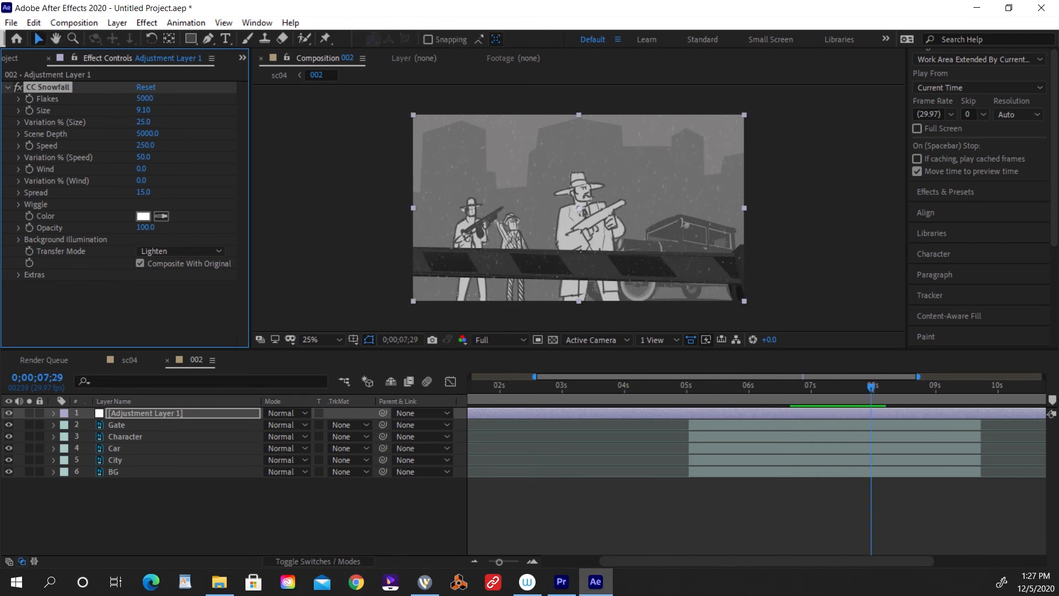
Set the snowfall's Speed to 456.6 and its speed variation to 93.3%, and preview from 0;00;04;29.
click(19, 146)
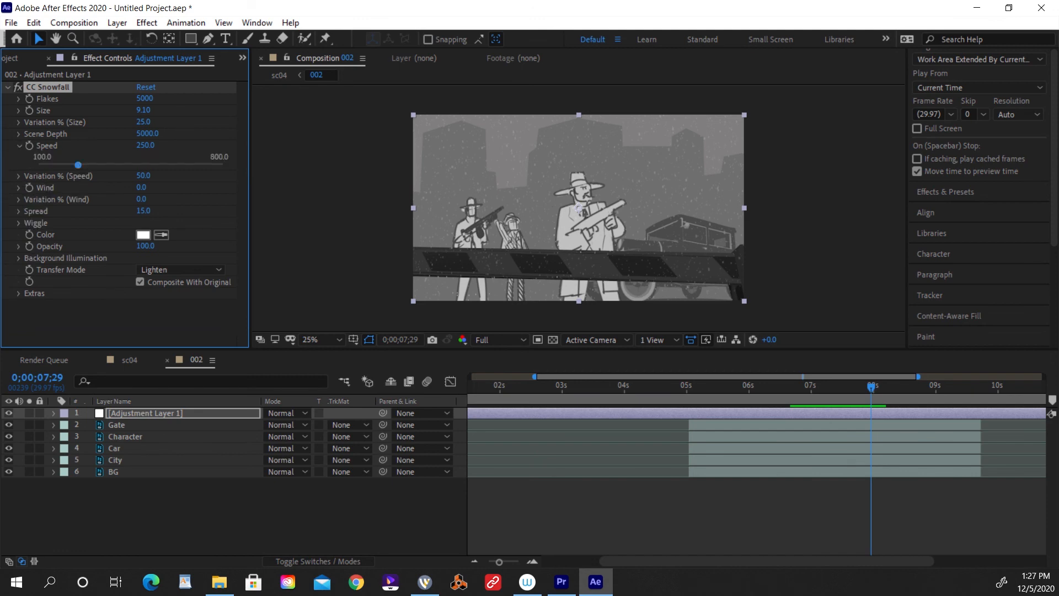
click(18, 175)
drag(130, 195, 211, 195)
drag(78, 165, 133, 165)
key(space)
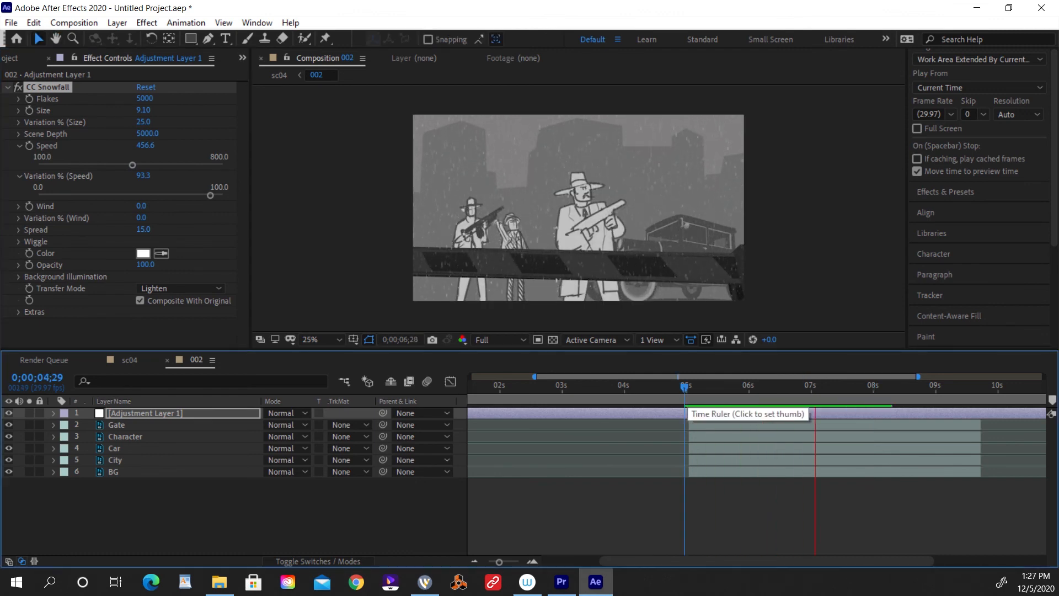
Try scaling the snowfall adjustment layer to 154% at 0;00;05;04, and undo the scaling.
key(space)
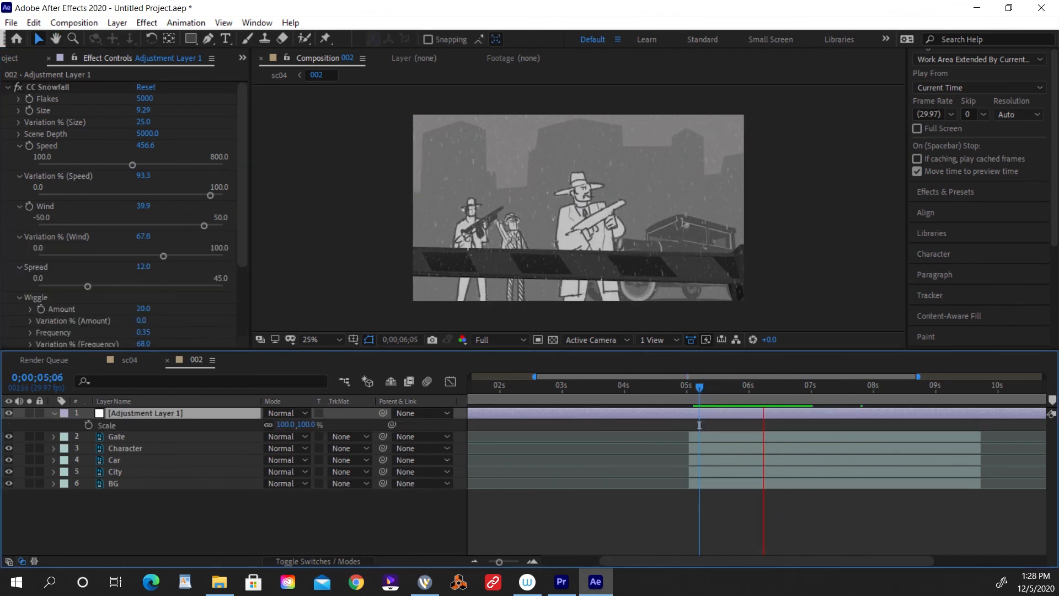
drag(767, 426, 696, 425)
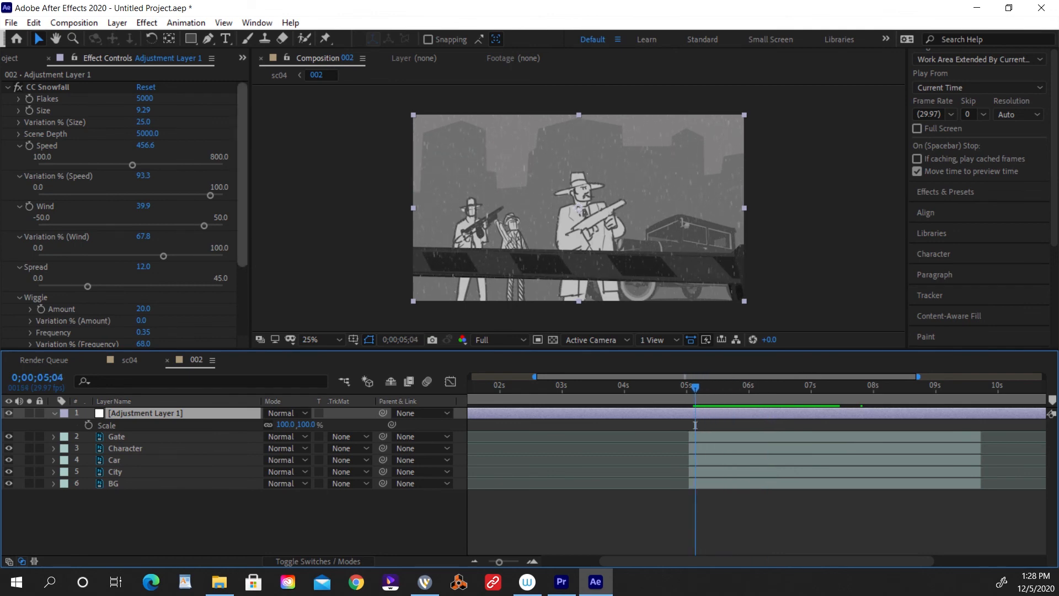
text(65)
key(Return)
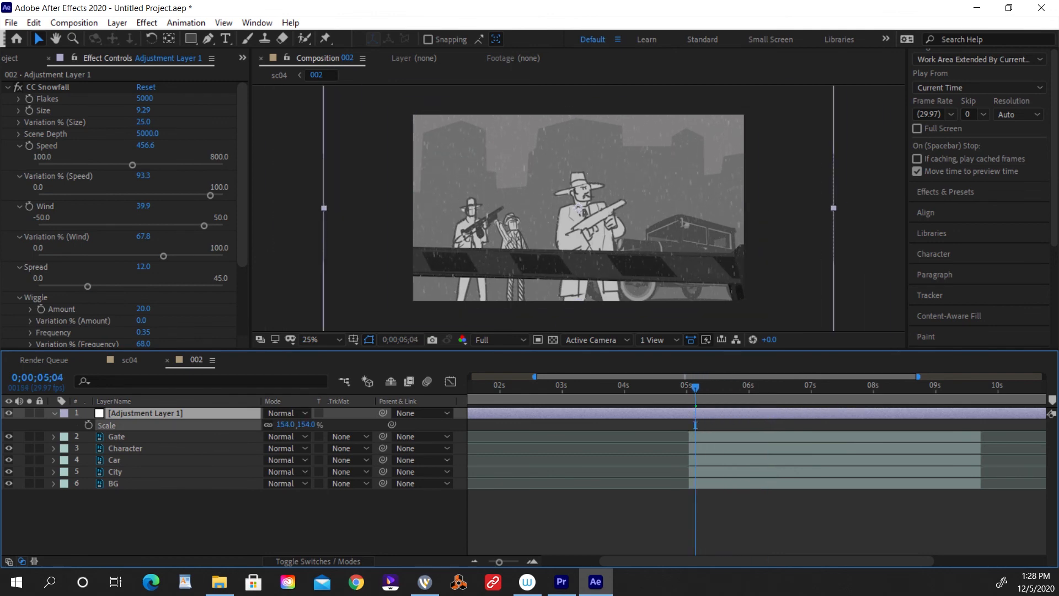
mouse_move(265, 425)
mouse_down()
mouse_move(301, 425)
mouse_move(285, 425)
mouse_up()
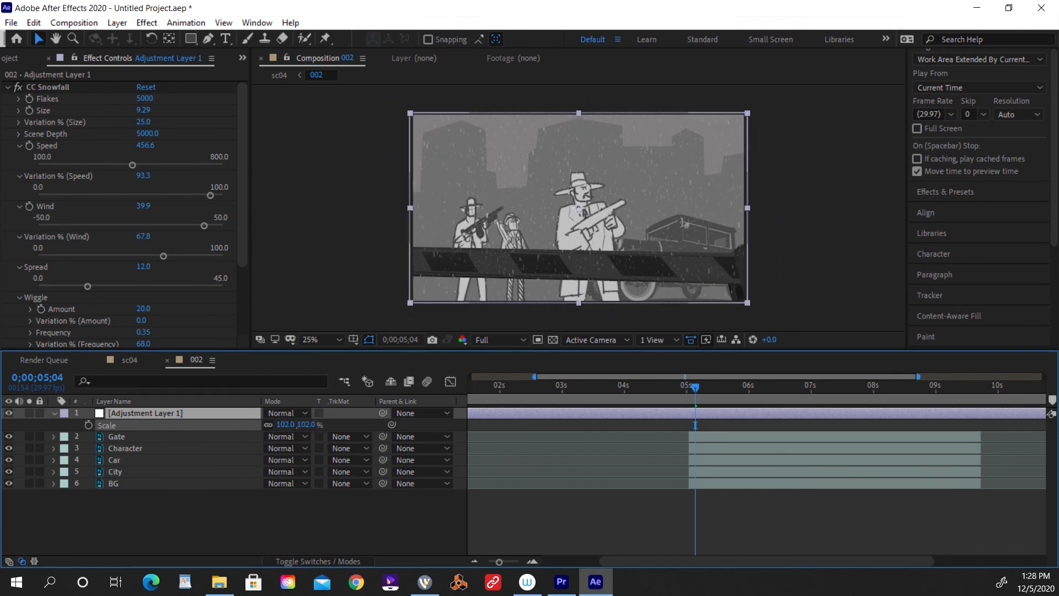
key(ctrl+z)
key(ctrl+z)
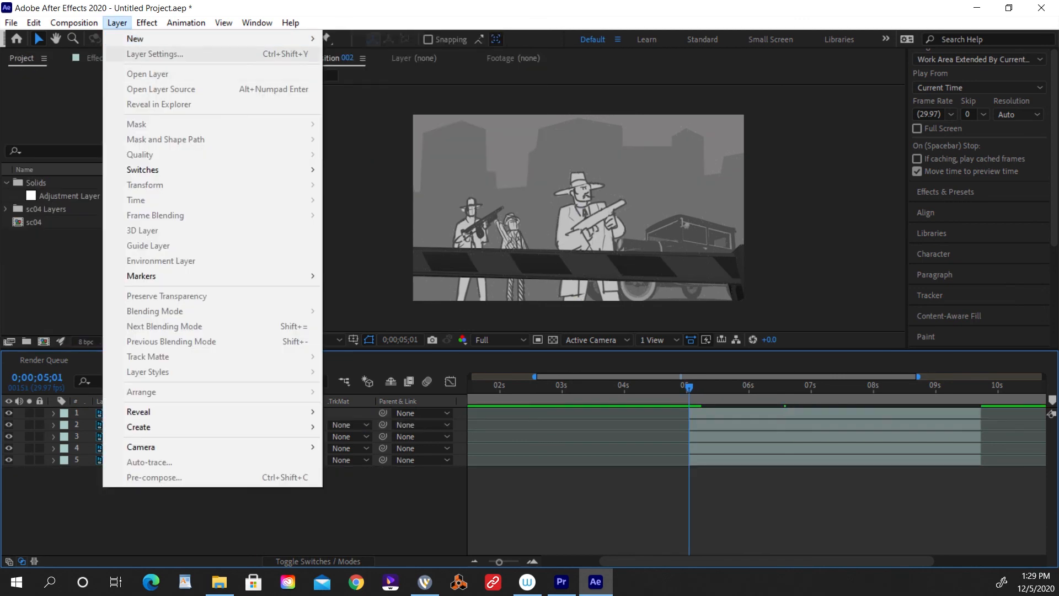
Create a black 1920 x 1080 px solid above the Gate layer and apply CC Snowfall to it.
mouse_move(212, 39)
click(364, 54)
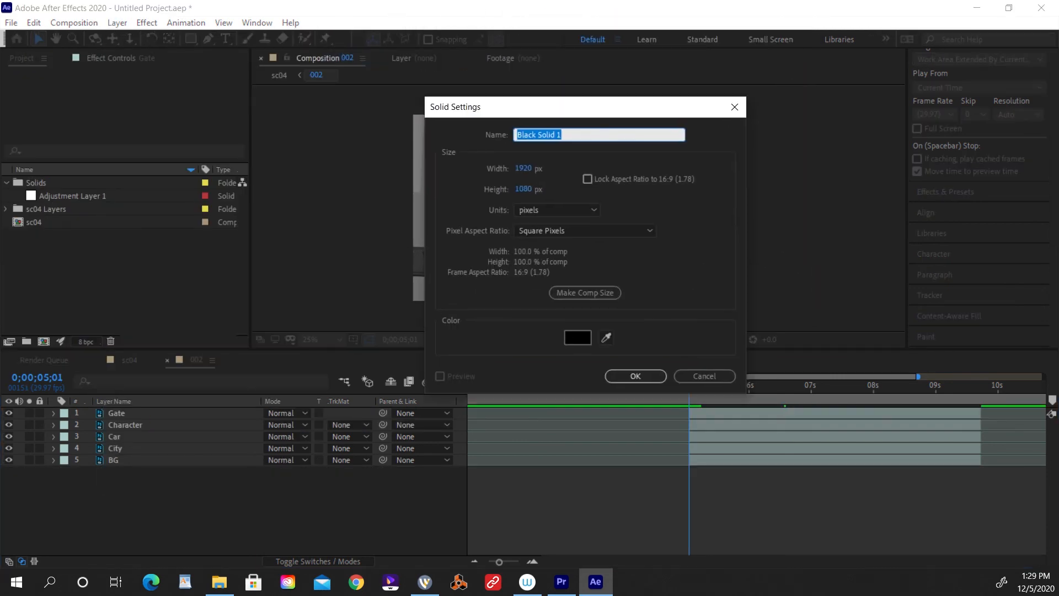
click(634, 375)
click(146, 23)
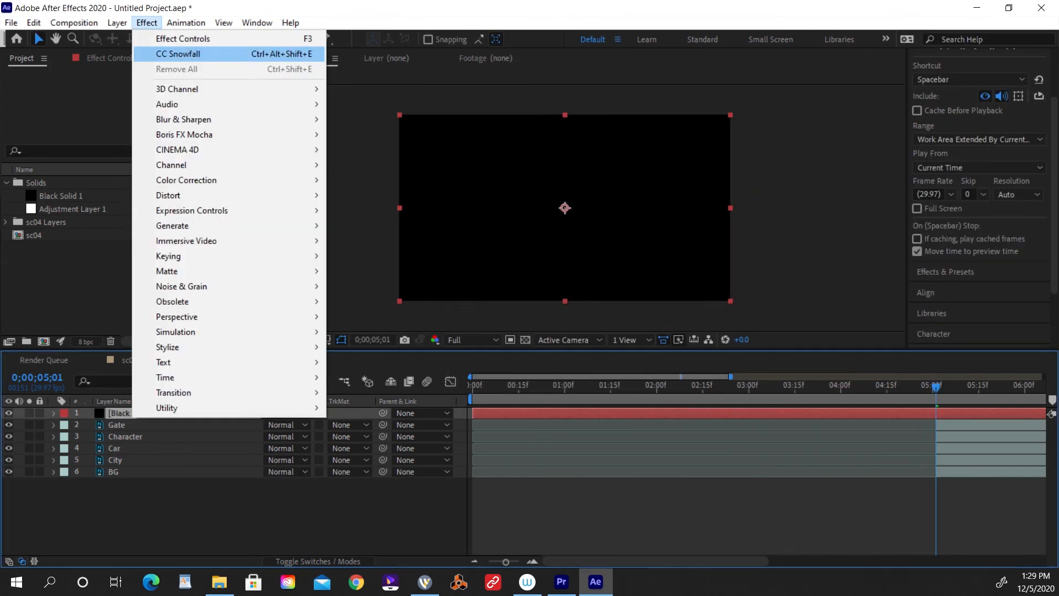
click(182, 50)
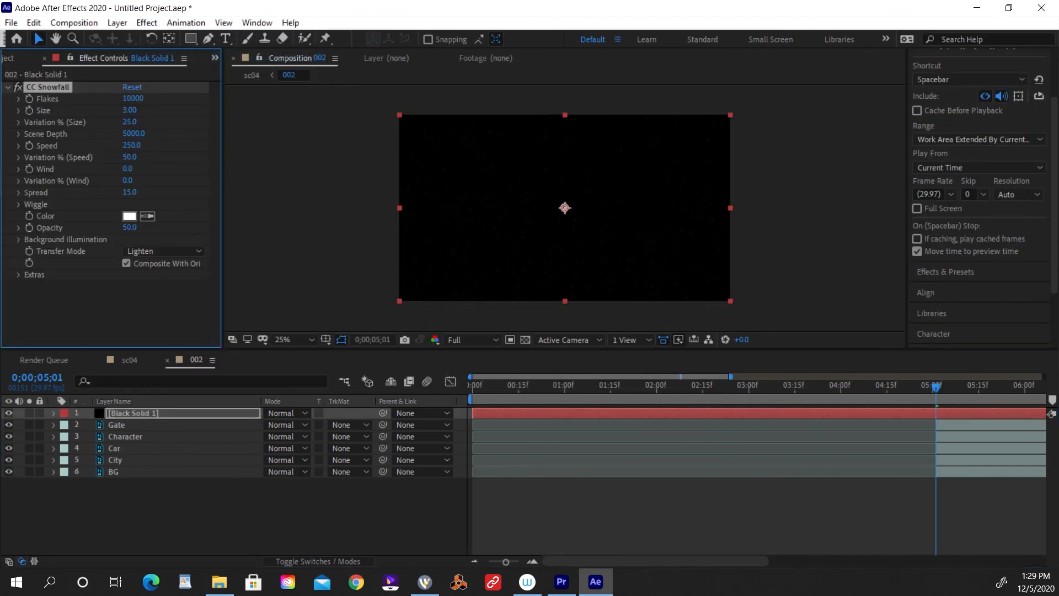
Set the snowfall's Opacity to 100, Flakes 5000, Size 9.16, size variation 100% and Scene Depth 3090, and blend the solid with Add.
drag(130, 228, 160, 228)
click(284, 413)
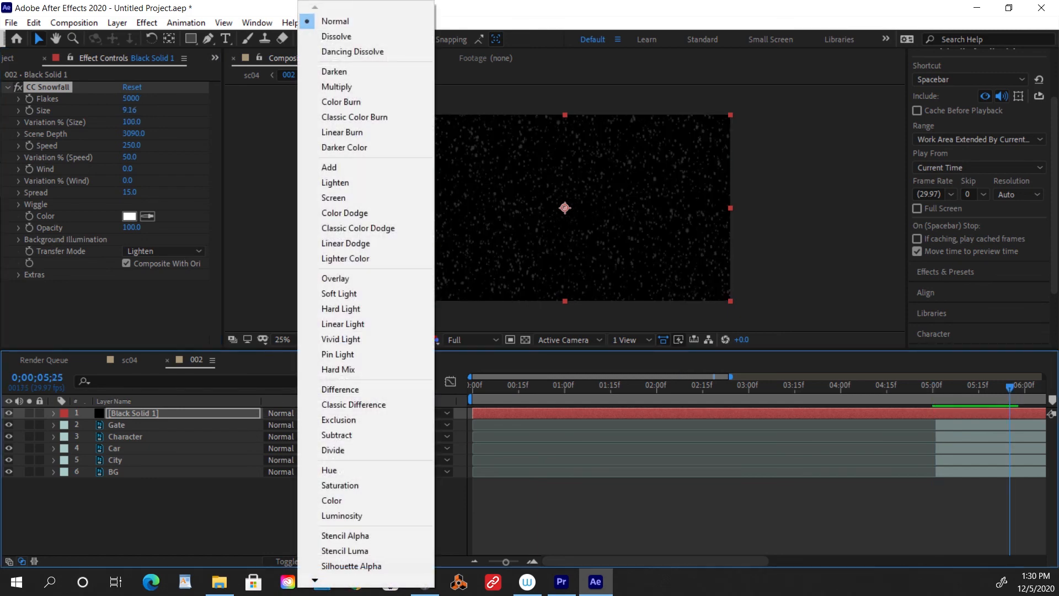
click(329, 167)
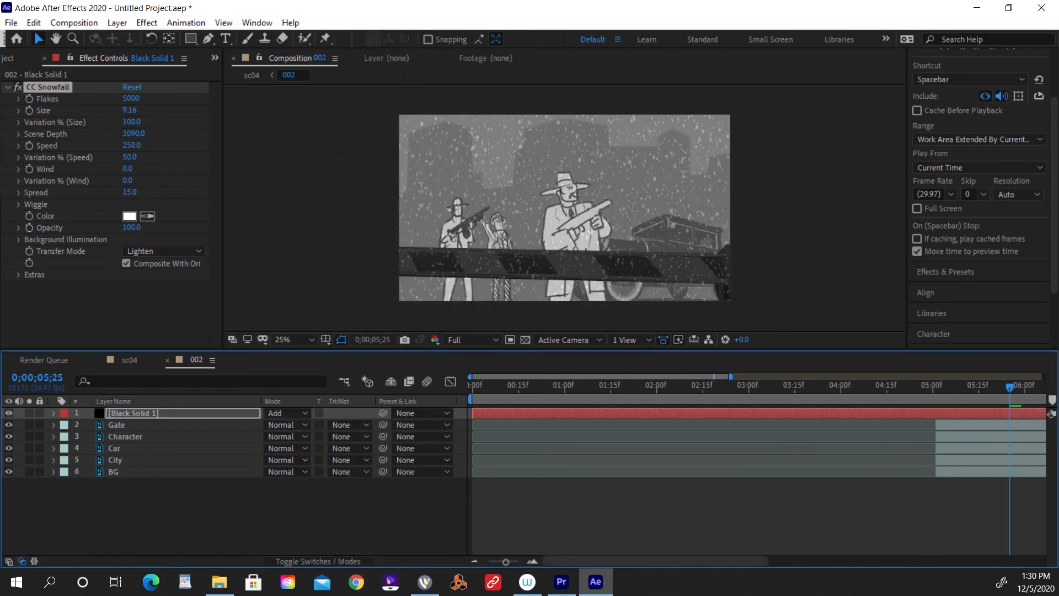
key(space)
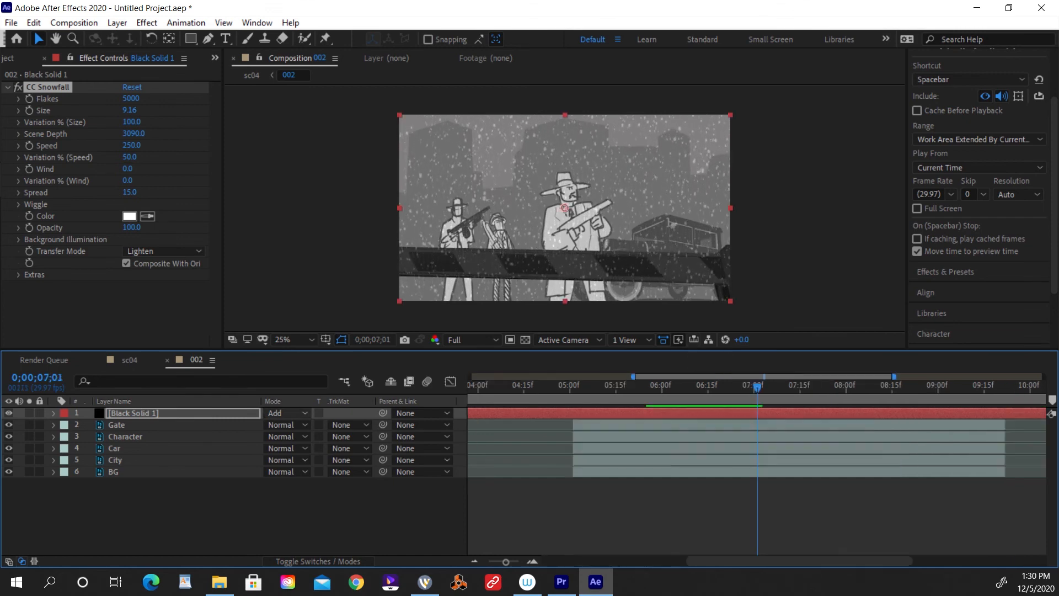
Scale the snow solid up beyond the frame, rotate it 12°, and preview the slanted snow from 0;00;05;08.
key(s)
mouse_move(284, 424)
mouse_down()
mouse_move(301, 425)
mouse_move(275, 425)
mouse_move(328, 424)
mouse_move(289, 425)
mouse_up()
key(r)
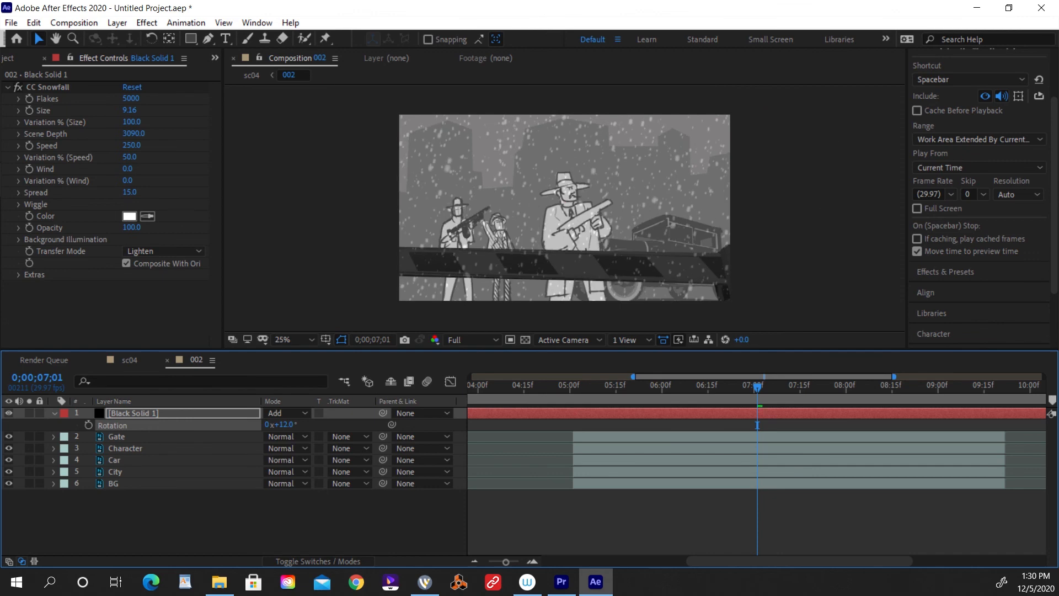
key(space)
key(space)
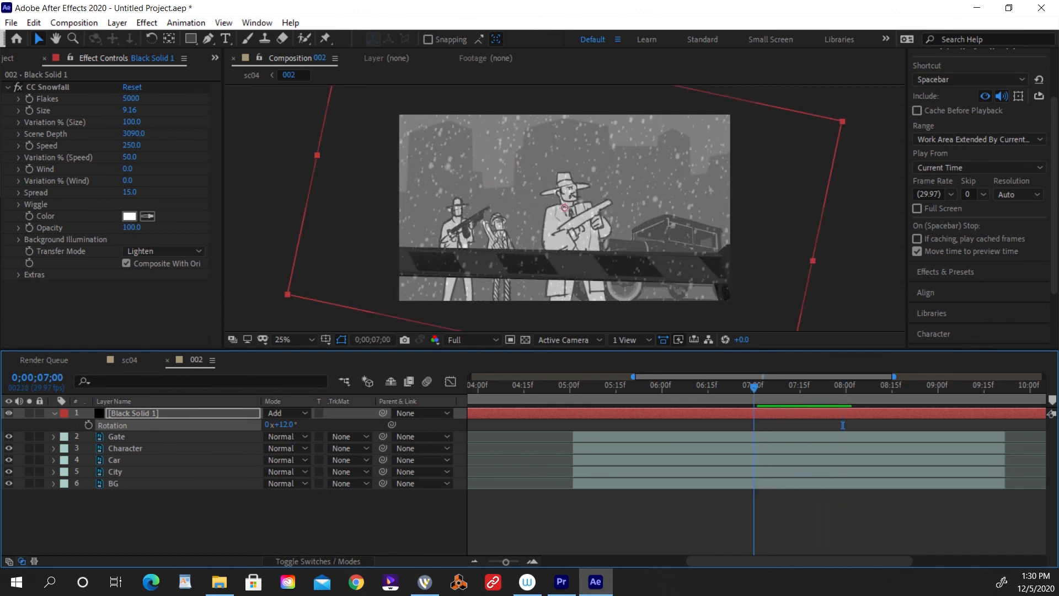
drag(755, 388, 595, 387)
key(space)
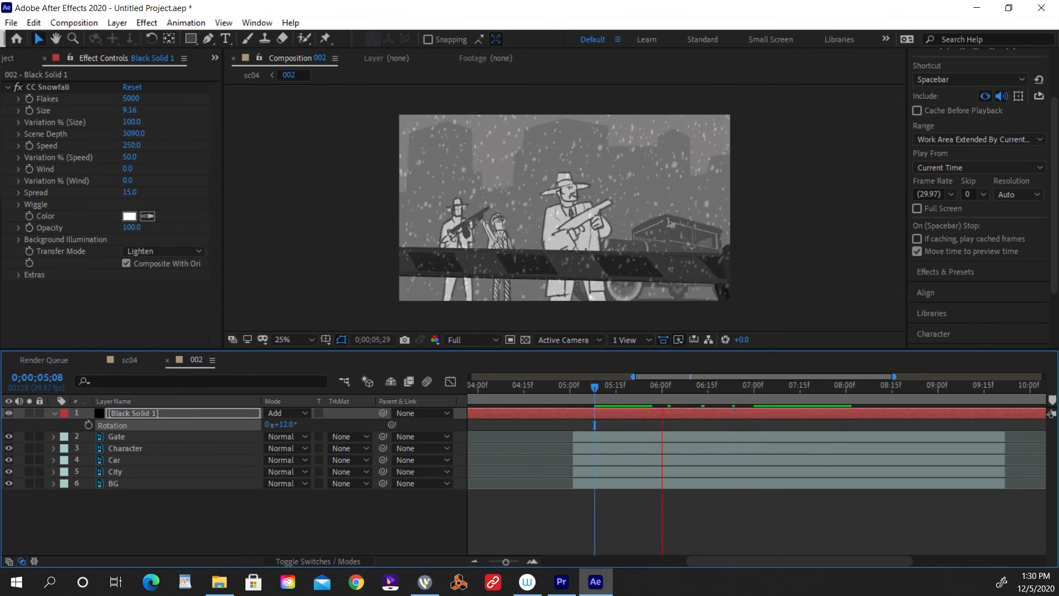
key(space)
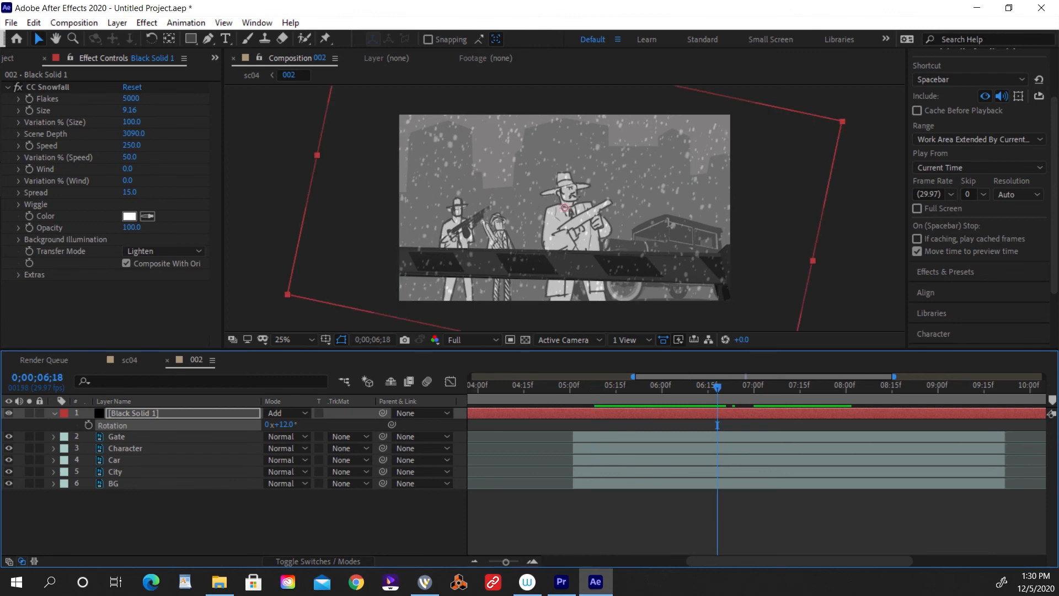
key(space)
Move the snow solid between the Car and City layers and preview it from 0;00;07;07.
key(space)
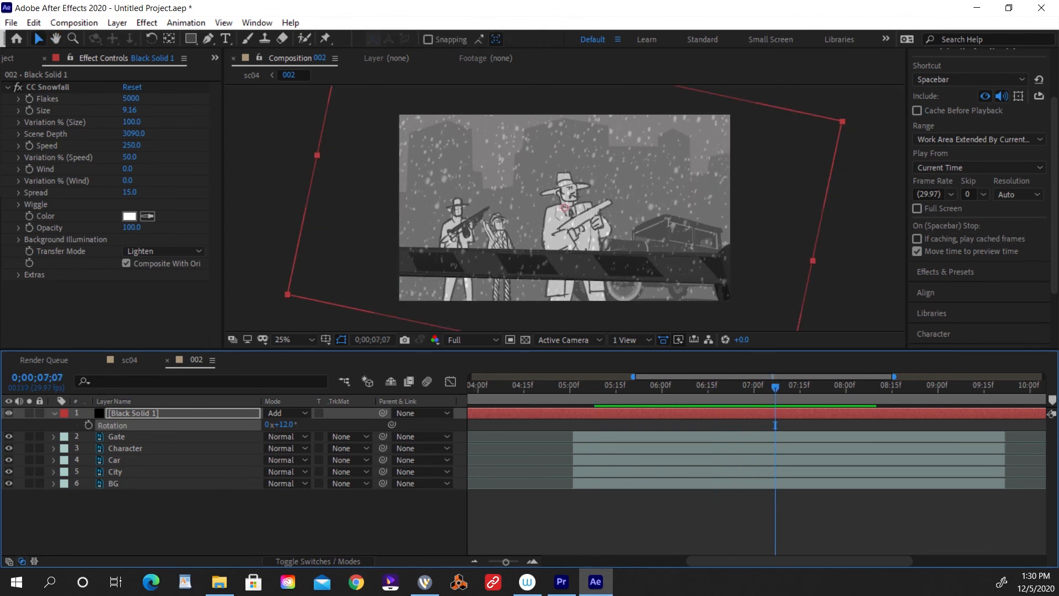
drag(134, 414, 131, 466)
key(space)
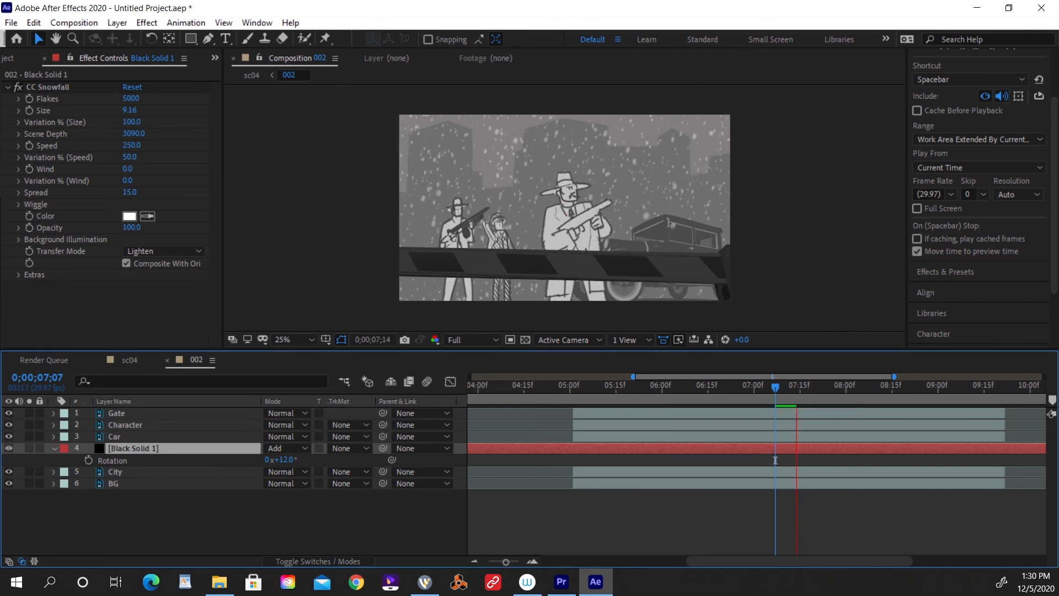
key(space)
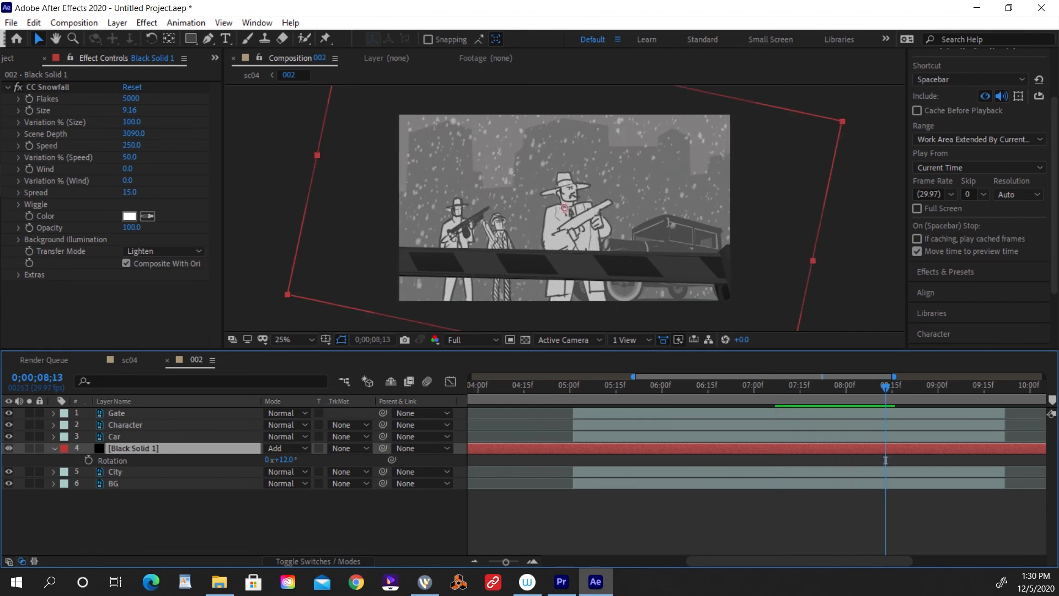
Try the snow solid directly beneath the Gate layer, preview it, and return it beneath the Car layer.
key(ctrl+])
key(ctrl+])
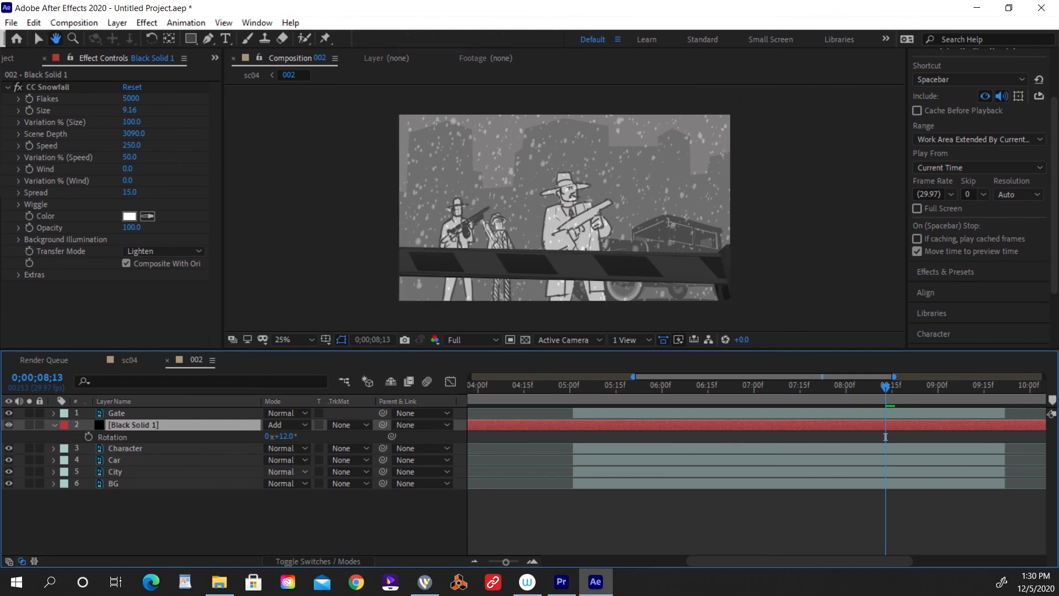
key(space)
key(space)
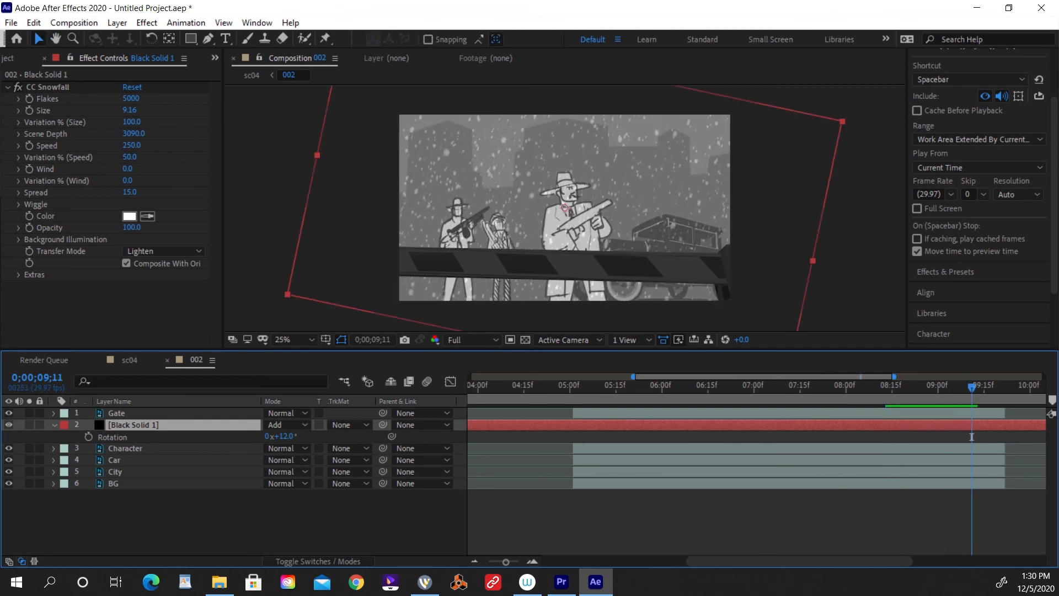
drag(133, 425, 136, 447)
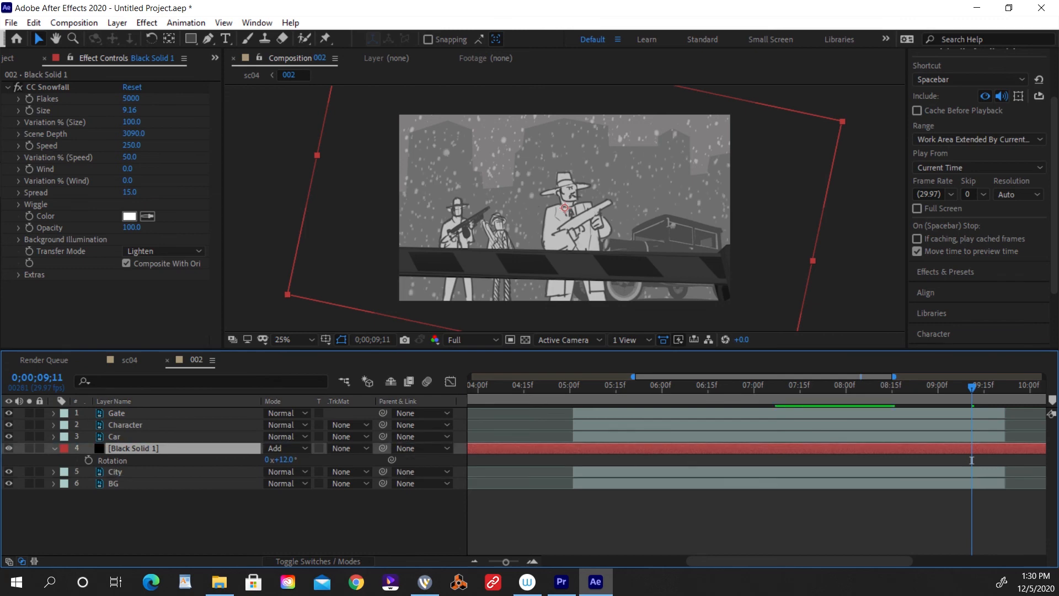
Duplicate the snow solid three times, placing copies directly above the Car, Character and Gate layers, and preview the result.
key(ctrl+d)
drag(134, 448, 134, 421)
key(ctrl+d)
key(ctrl+d)
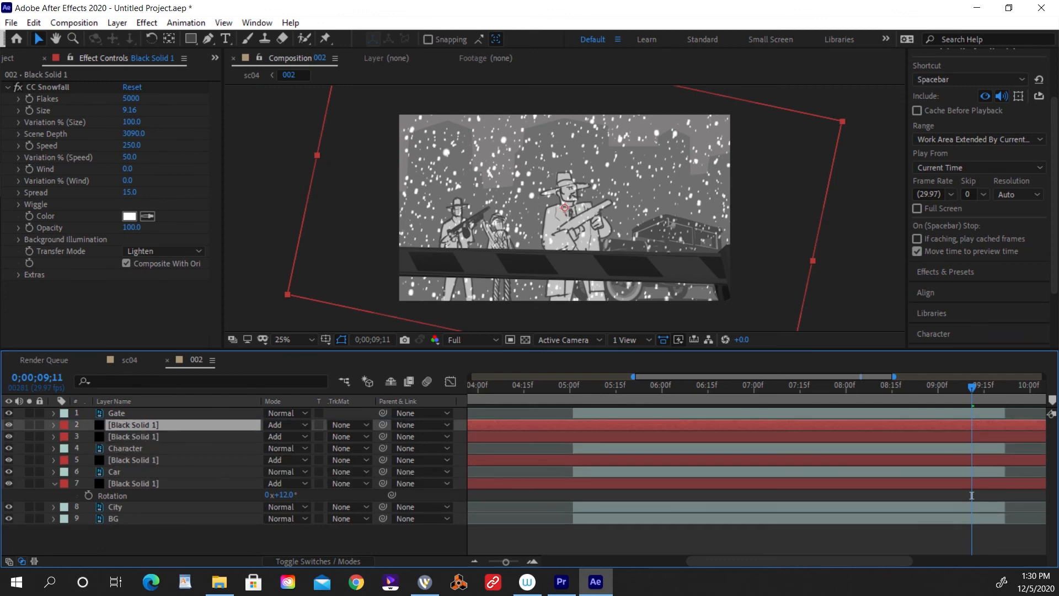
key(ctrl+bracketright)
key(space)
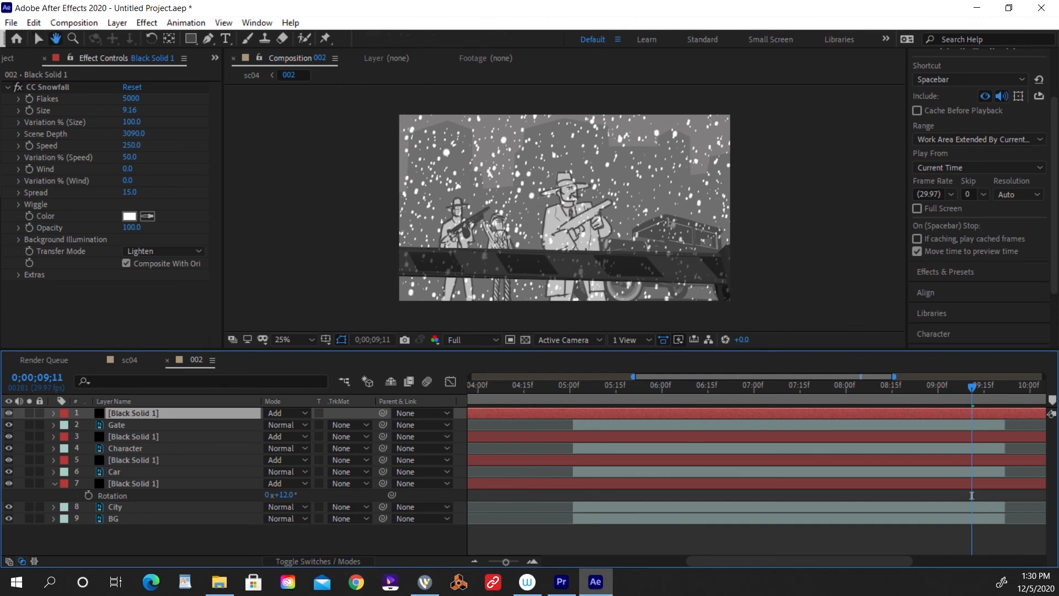
key(space)
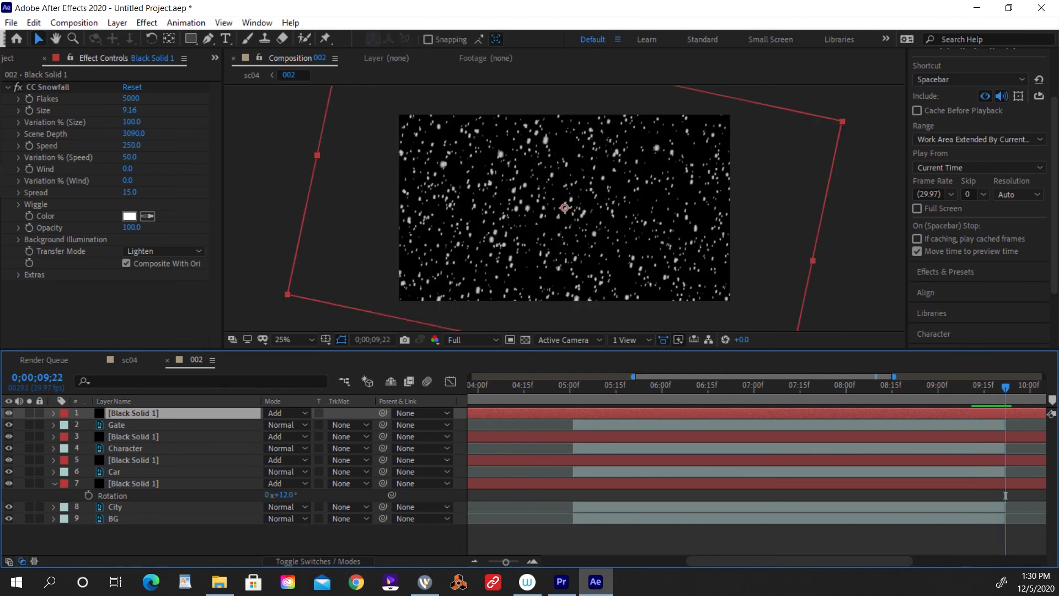
Offset the snow solid copies in time so their flakes do not coincide, and preview from 0;00;05;02.
key(ctrl+Down)
key(ctrl+Down)
key(ctrl+Down)
key(ctrl+Down)
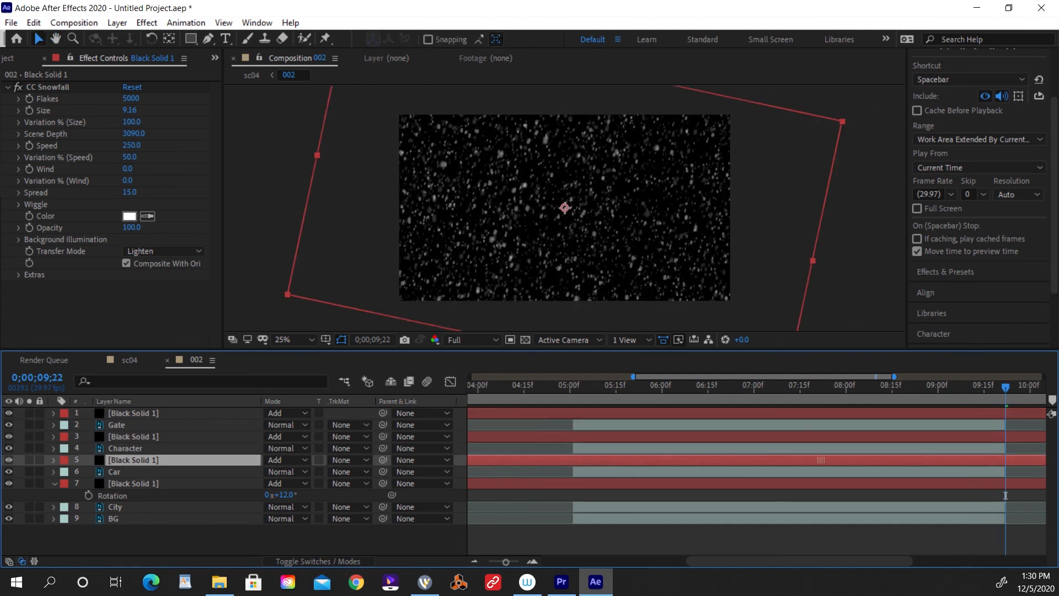
click(624, 413)
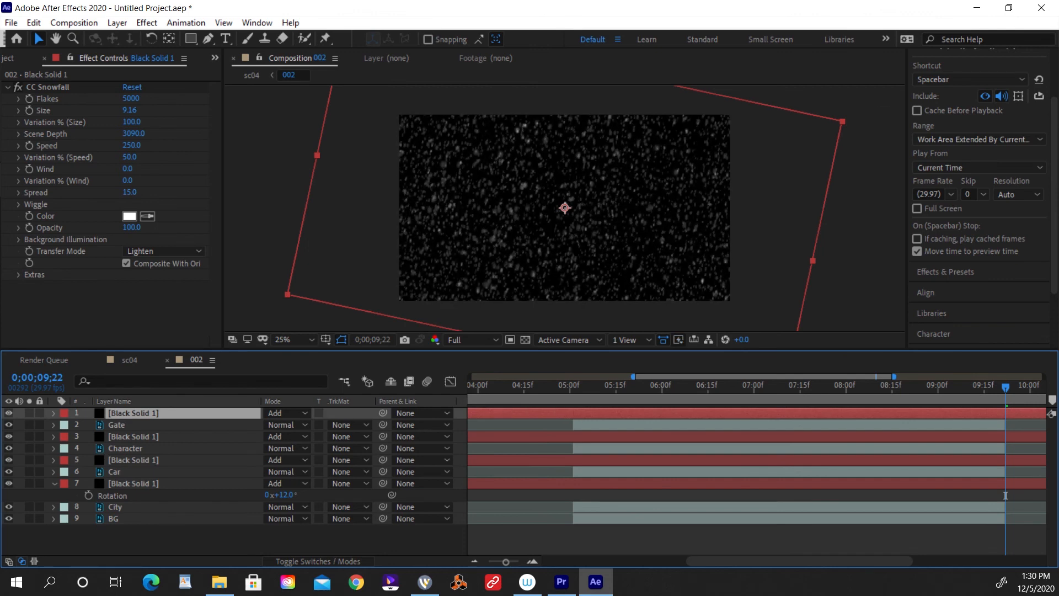
click(576, 386)
key(space)
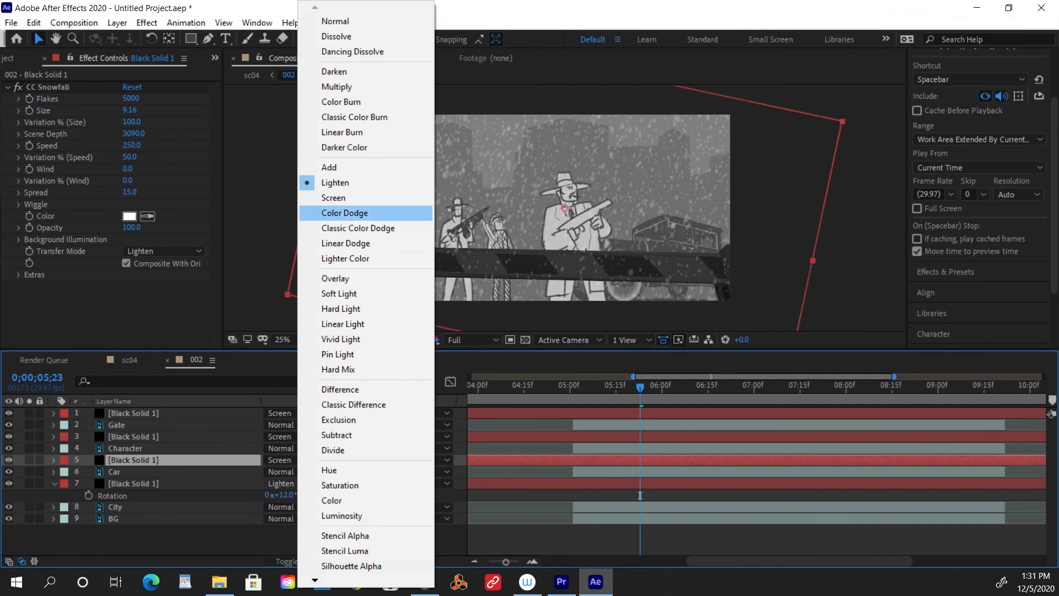
Change all four snow solids to the Screen blending mode and preview from 0;00;05;15.
key(Up)
key(Return)
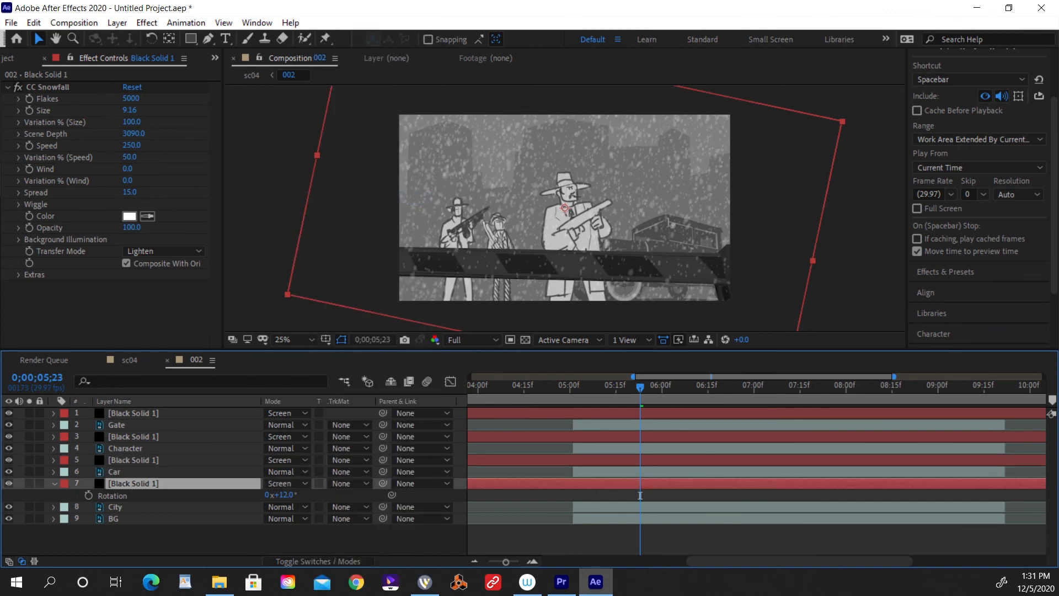
mouse_move(637, 388)
mouse_down()
mouse_move(653, 387)
mouse_move(616, 388)
mouse_up()
key(space)
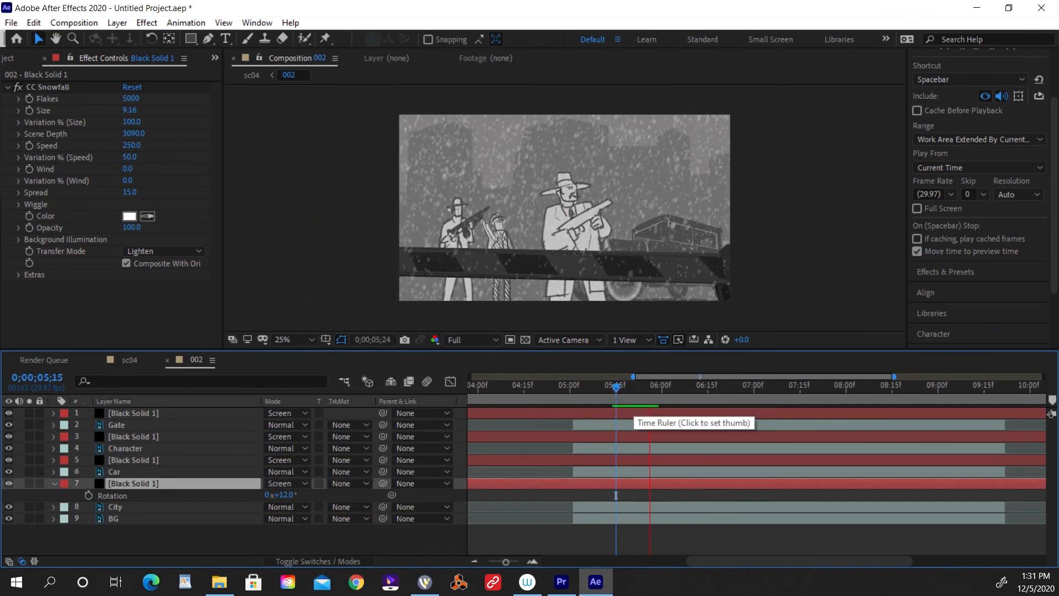
key(space)
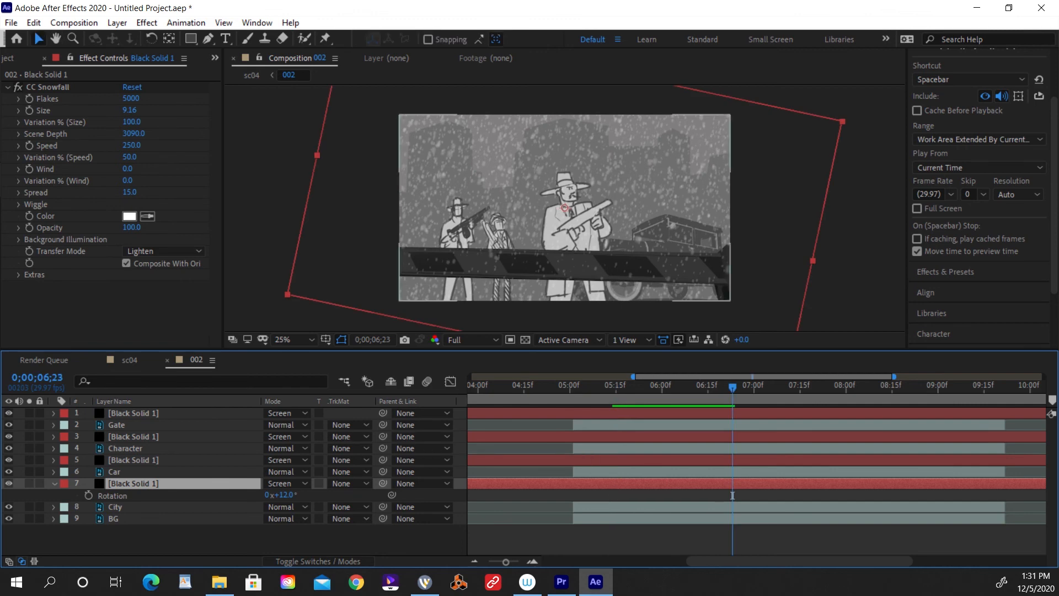
Set the Opacity of the snow solid above the Gate layer to 77%.
click(133, 413)
key(t)
drag(270, 425, 257, 425)
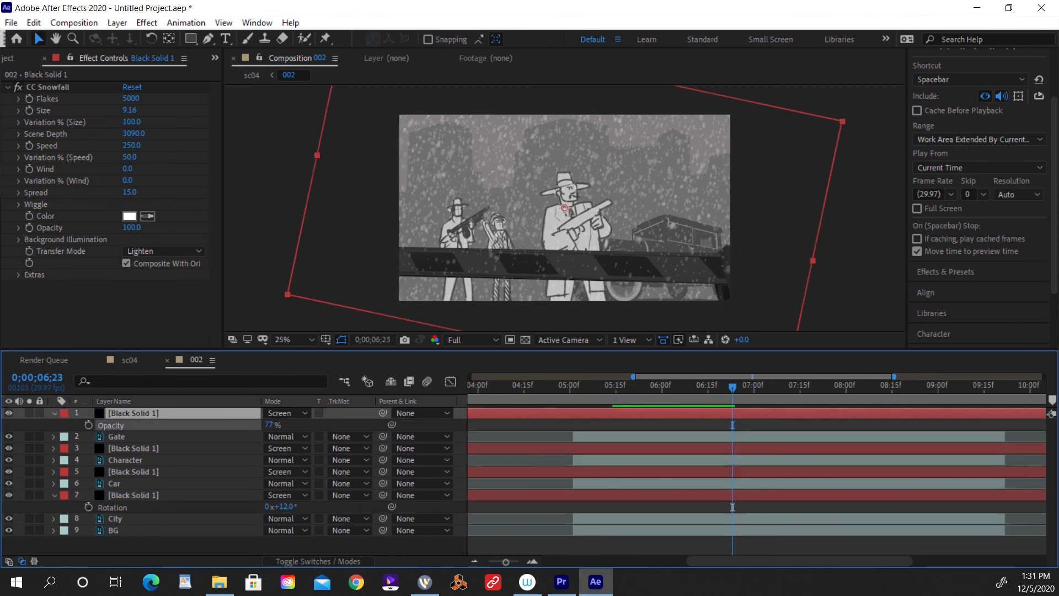